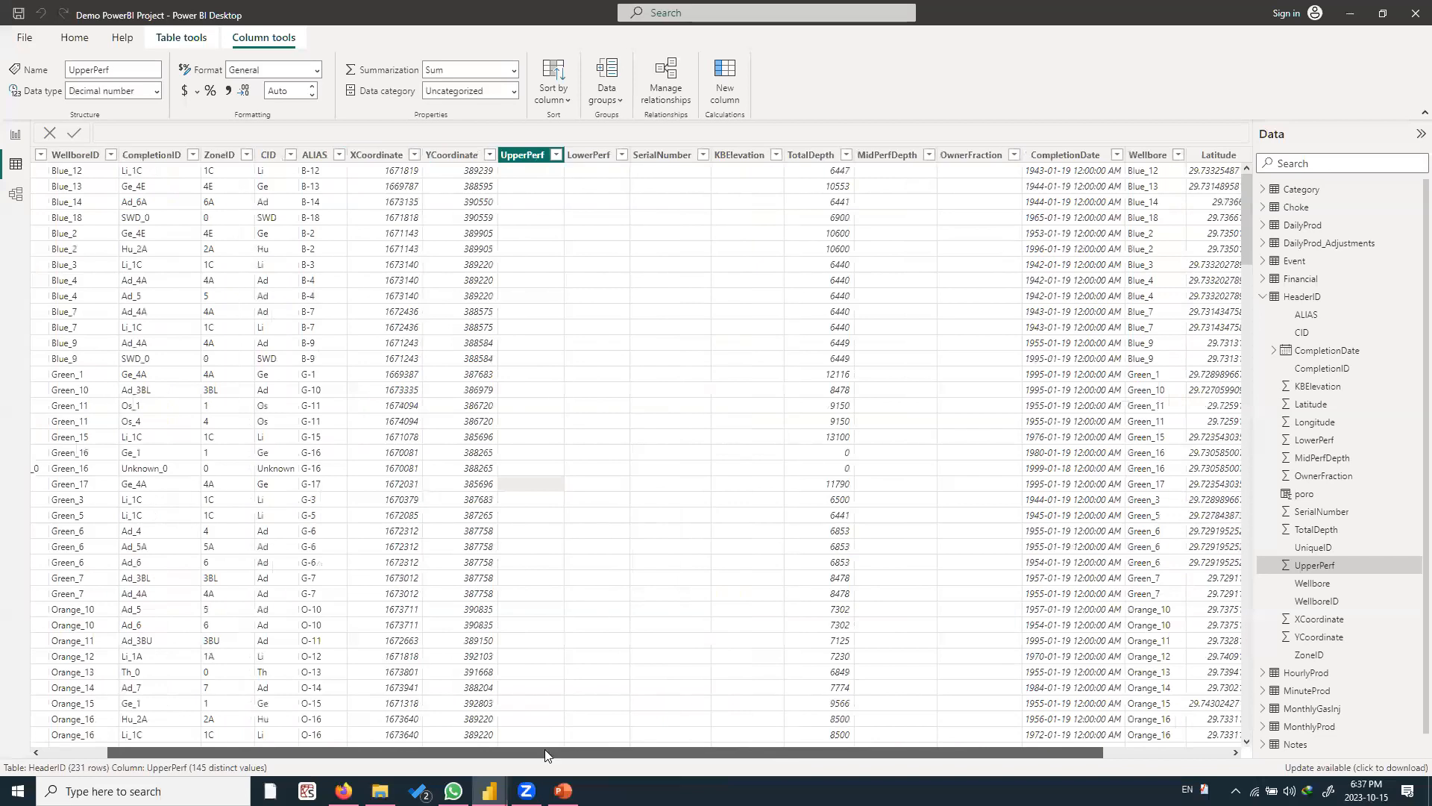
Review the WellboreID, coordinate and poro columns of the HeaderID table, and return to the blank Page 7 report
{"action": "left_click", "coordinate": [155, 155]}
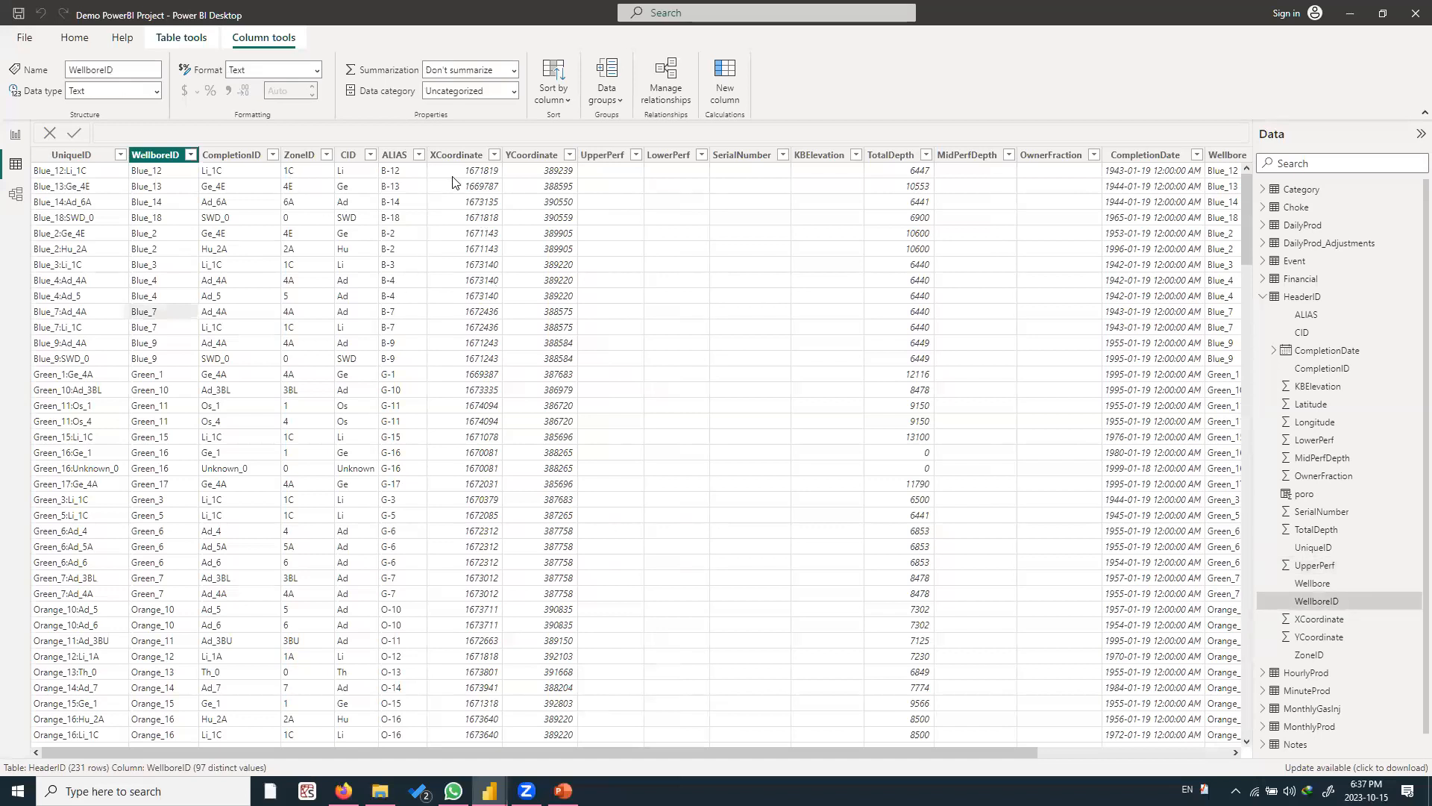
{"action": "left_click", "coordinate": [551, 312]}
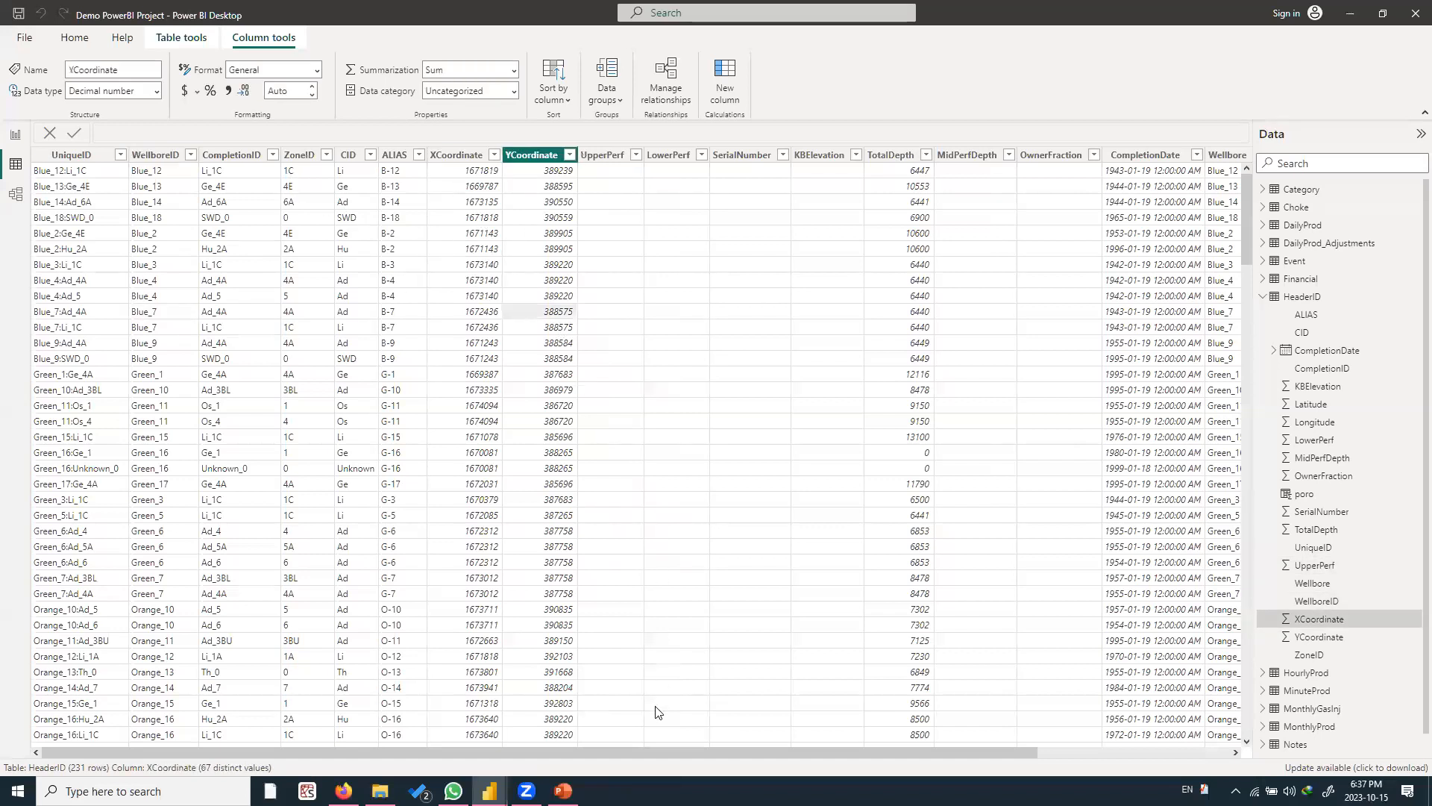
{"action": "scroll", "coordinate": [704, 753], "scroll_direction": "right", "scroll_amount": 2}
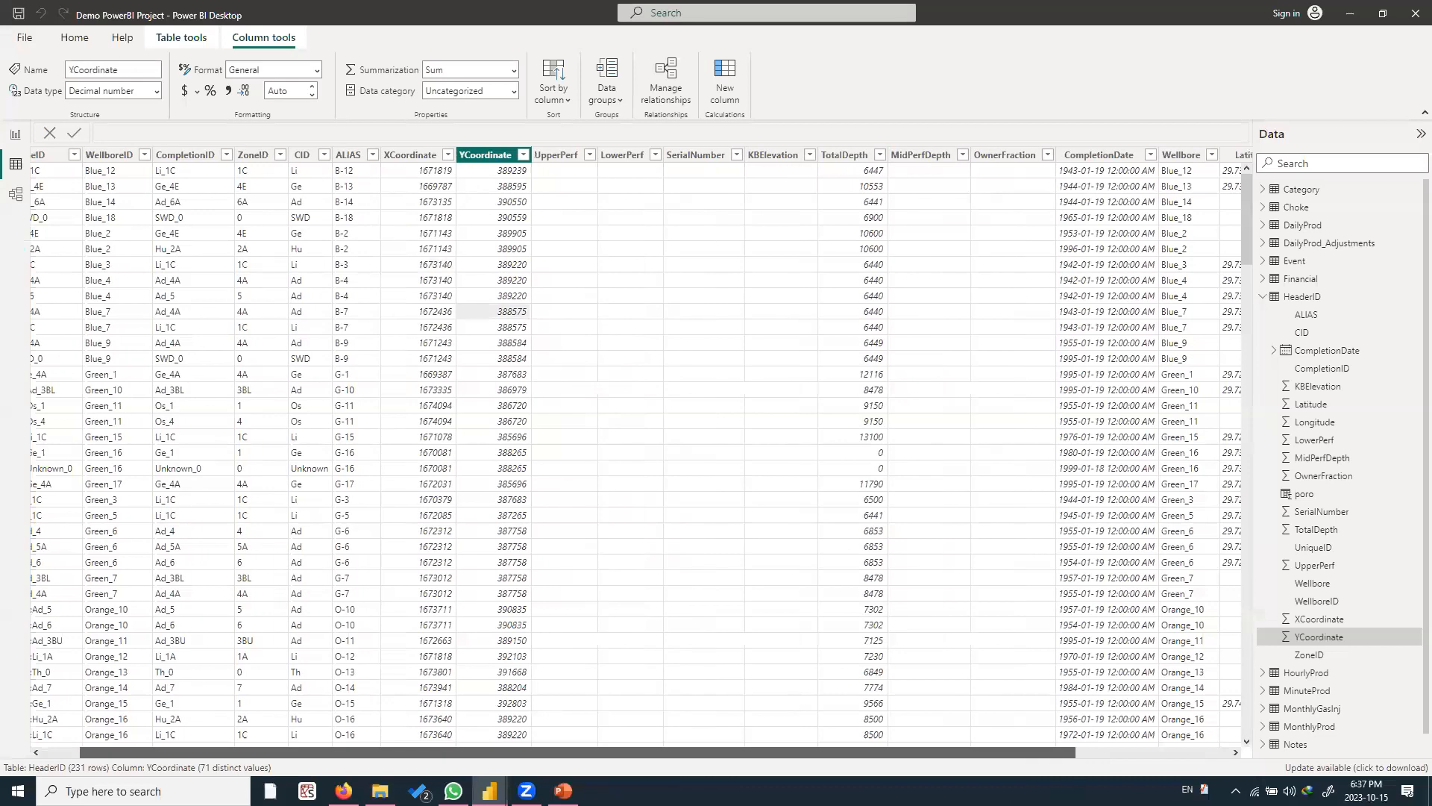
{"action": "scroll", "coordinate": [953, 598], "scroll_direction": "right", "scroll_amount": 3}
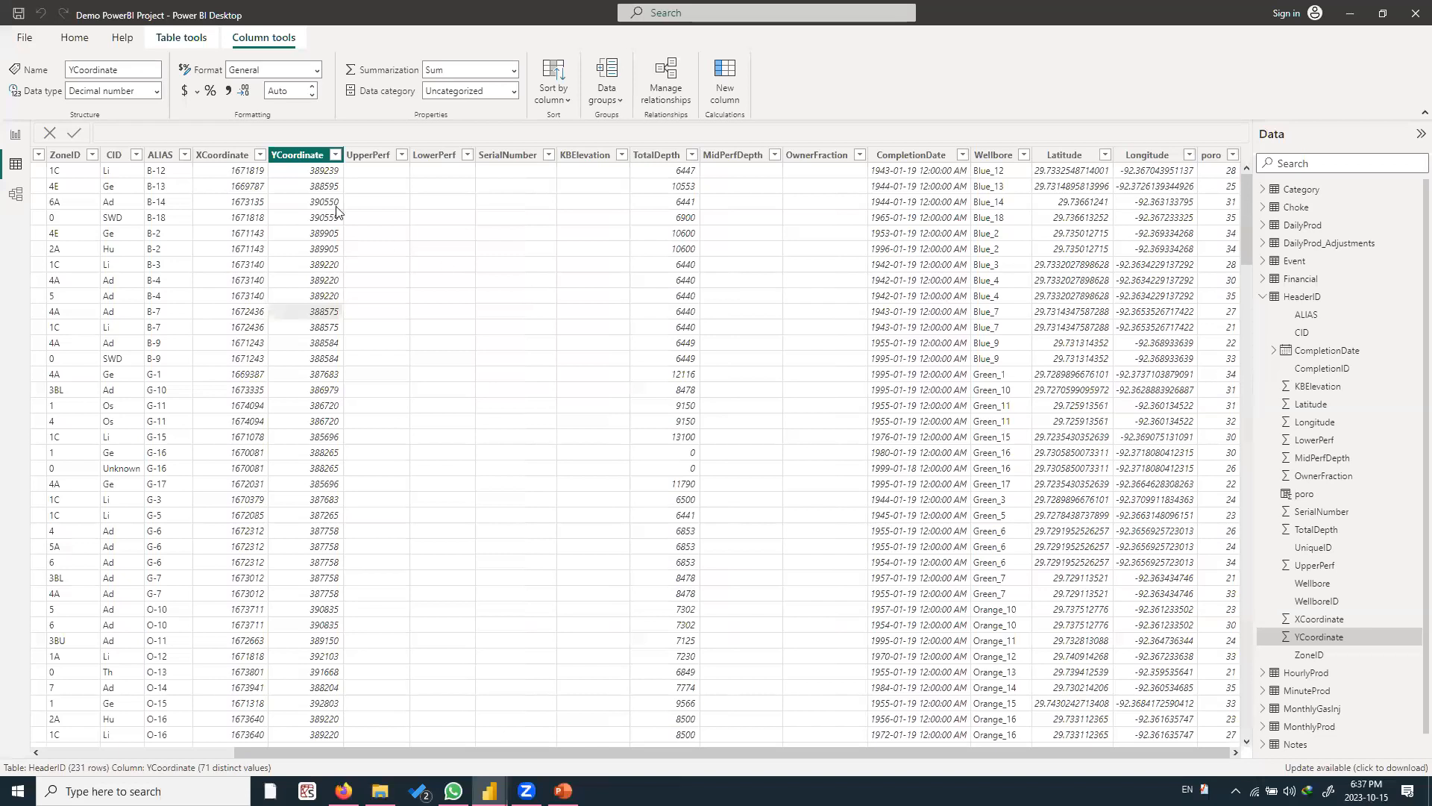
{"action": "left_click", "coordinate": [15, 135]}
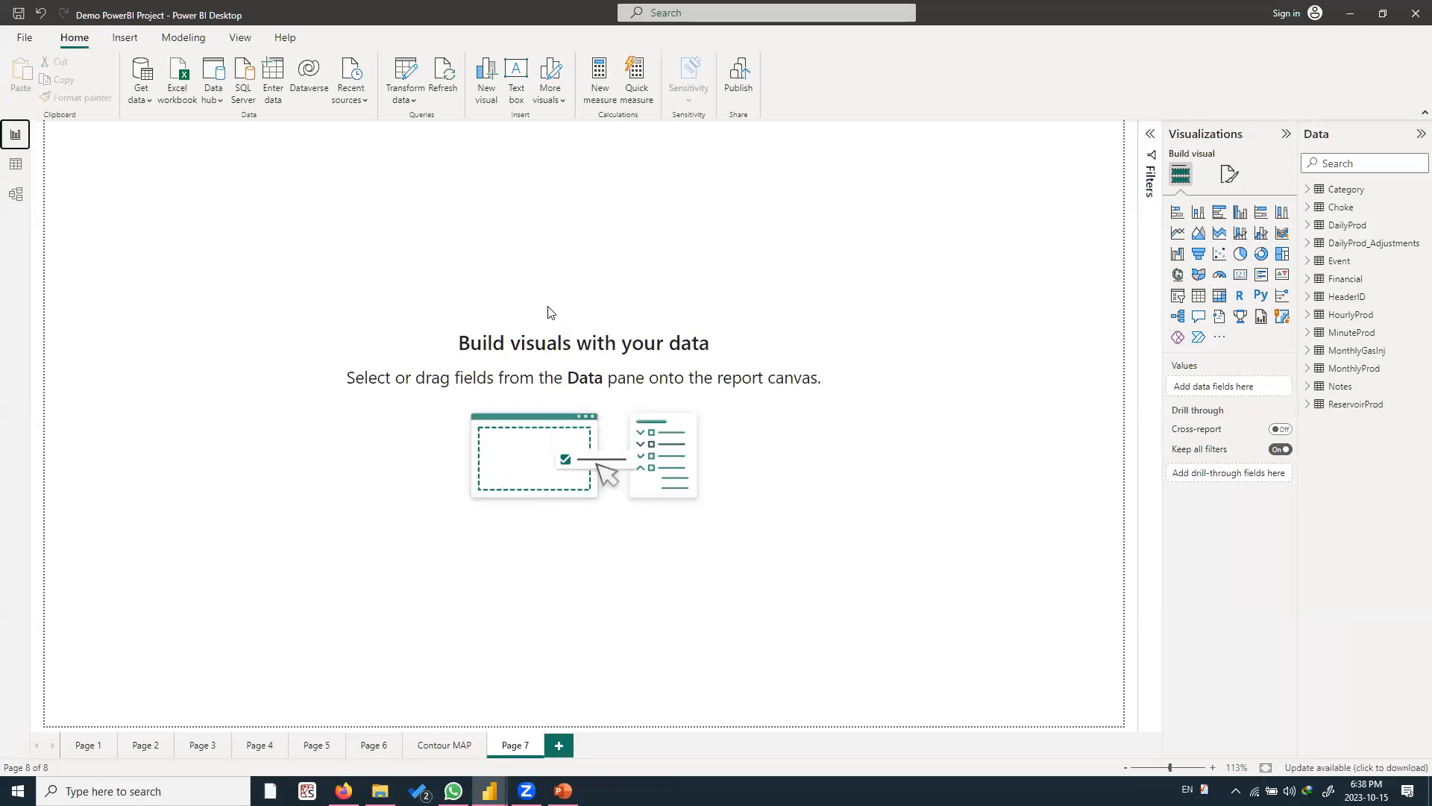
Switch to Firefox and search Google Images for "contour map"
{"action": "mouse_move", "coordinate": [344, 790]}
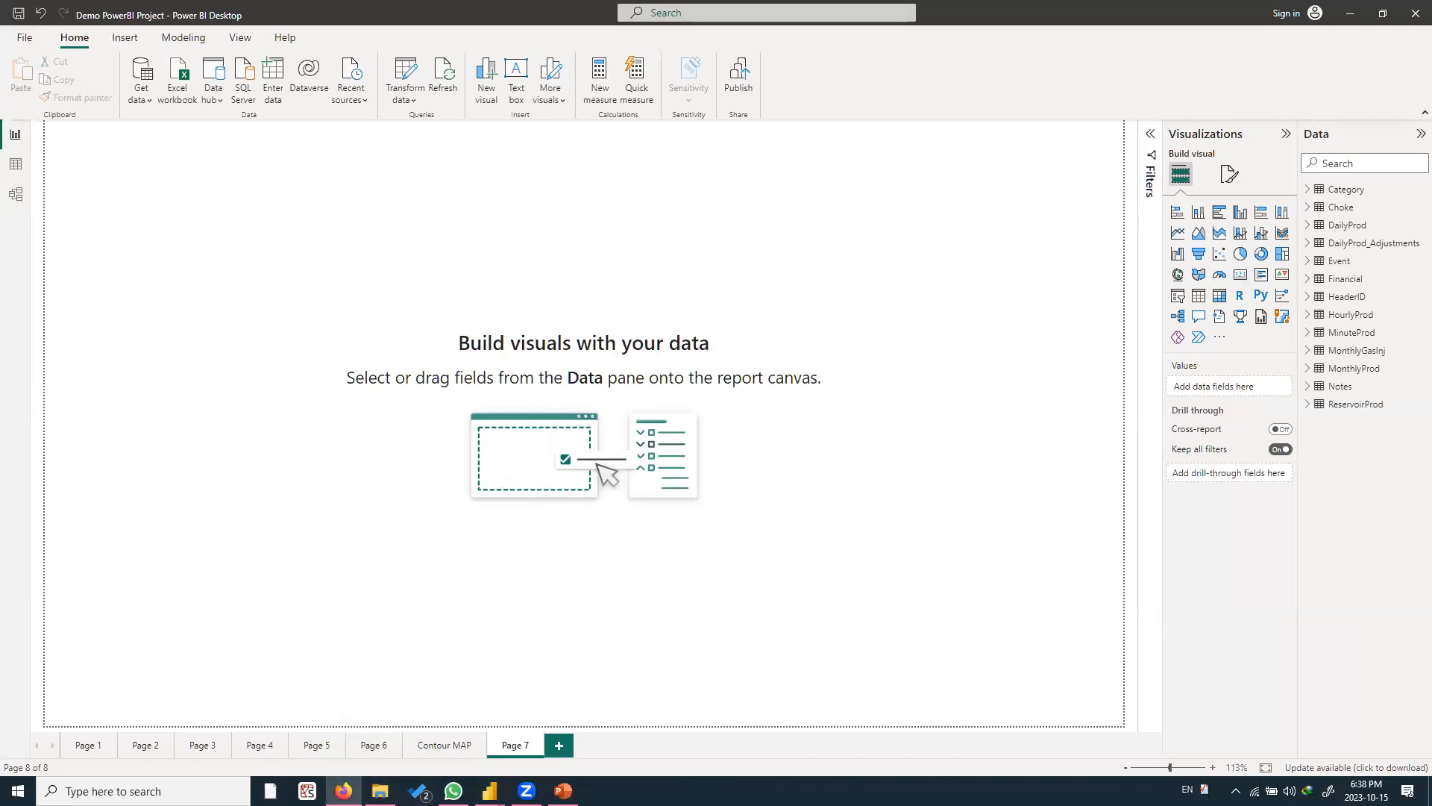
{"action": "left_click_drag", "start_coordinate": [503, 7], "coordinate": [503, 6]}
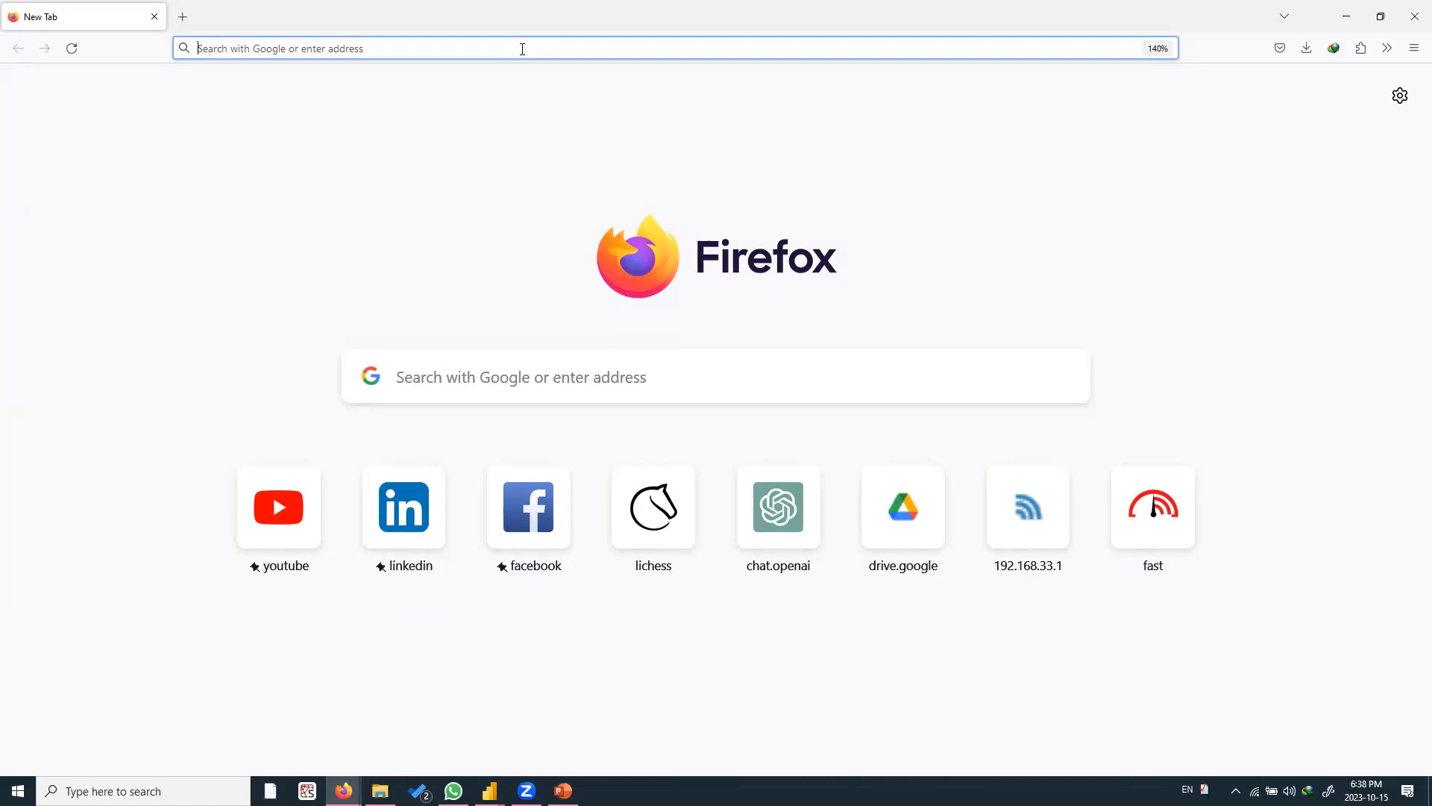
{"action": "type", "text": "contour map"}
{"action": "key", "text": "Return"}
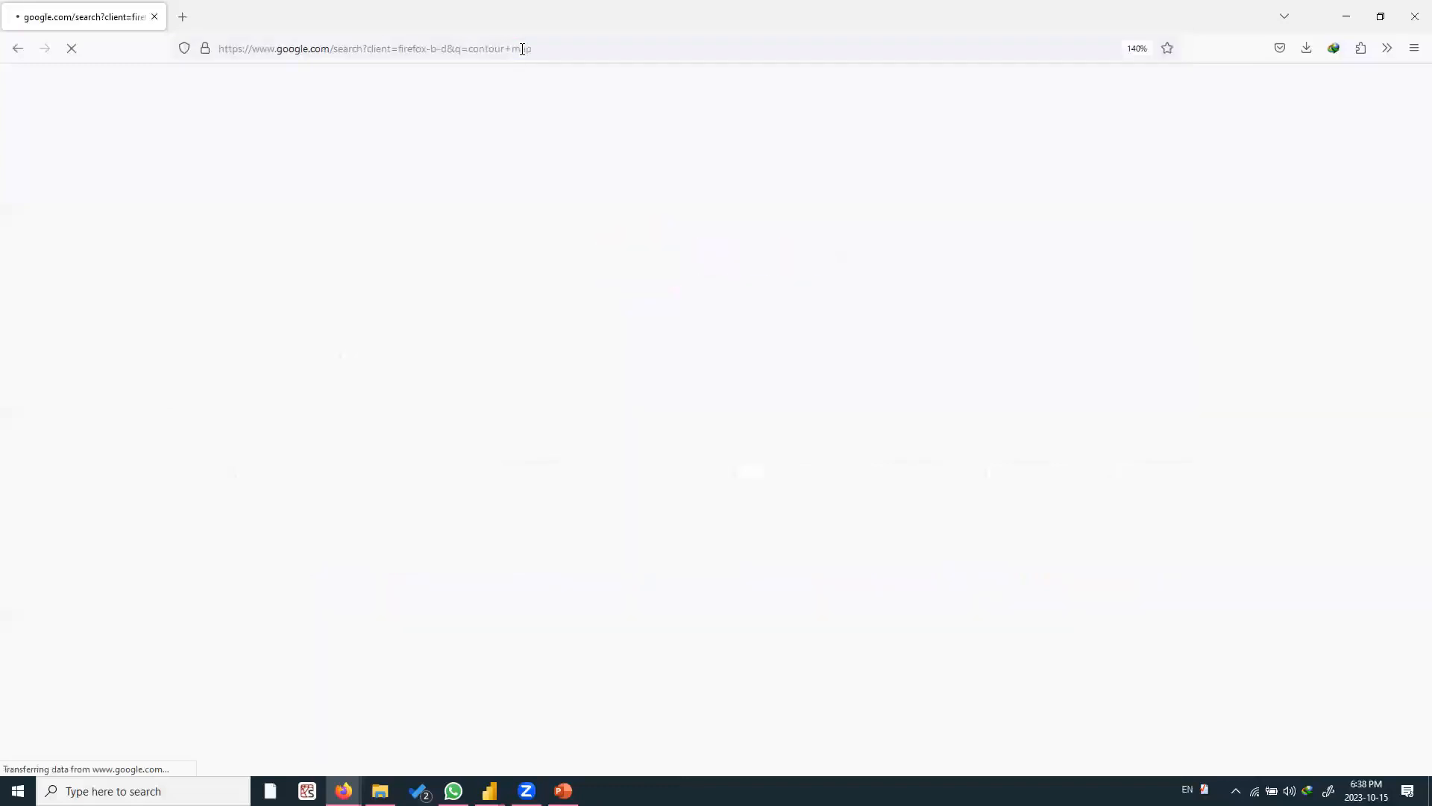
{"action": "left_click", "coordinate": [289, 179]}
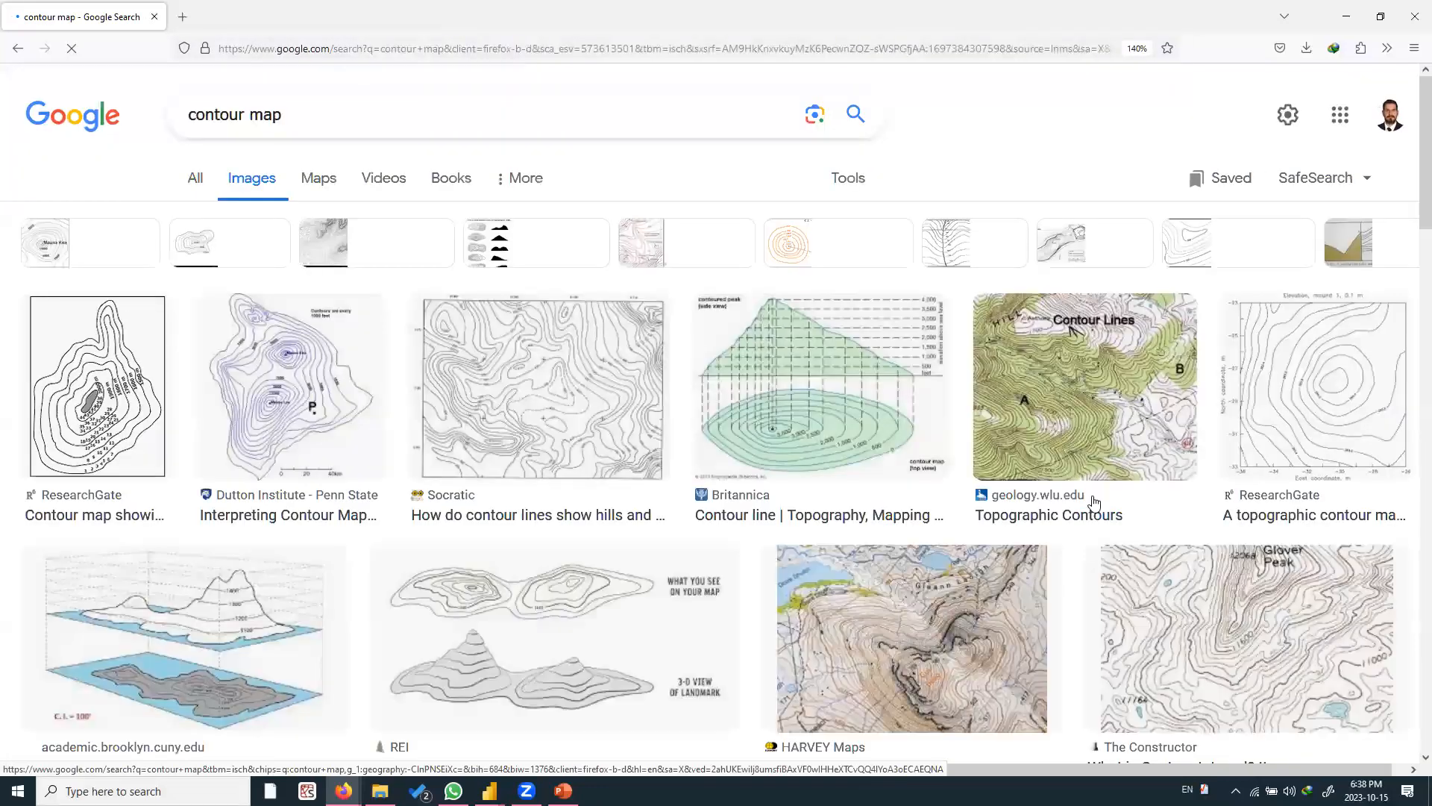
Preview the coloured Contour Map from Introduction to Surfer among the image results, and switch back to Power BI
{"action": "scroll", "coordinate": [233, 475], "scroll_direction": "down", "scroll_amount": 2}
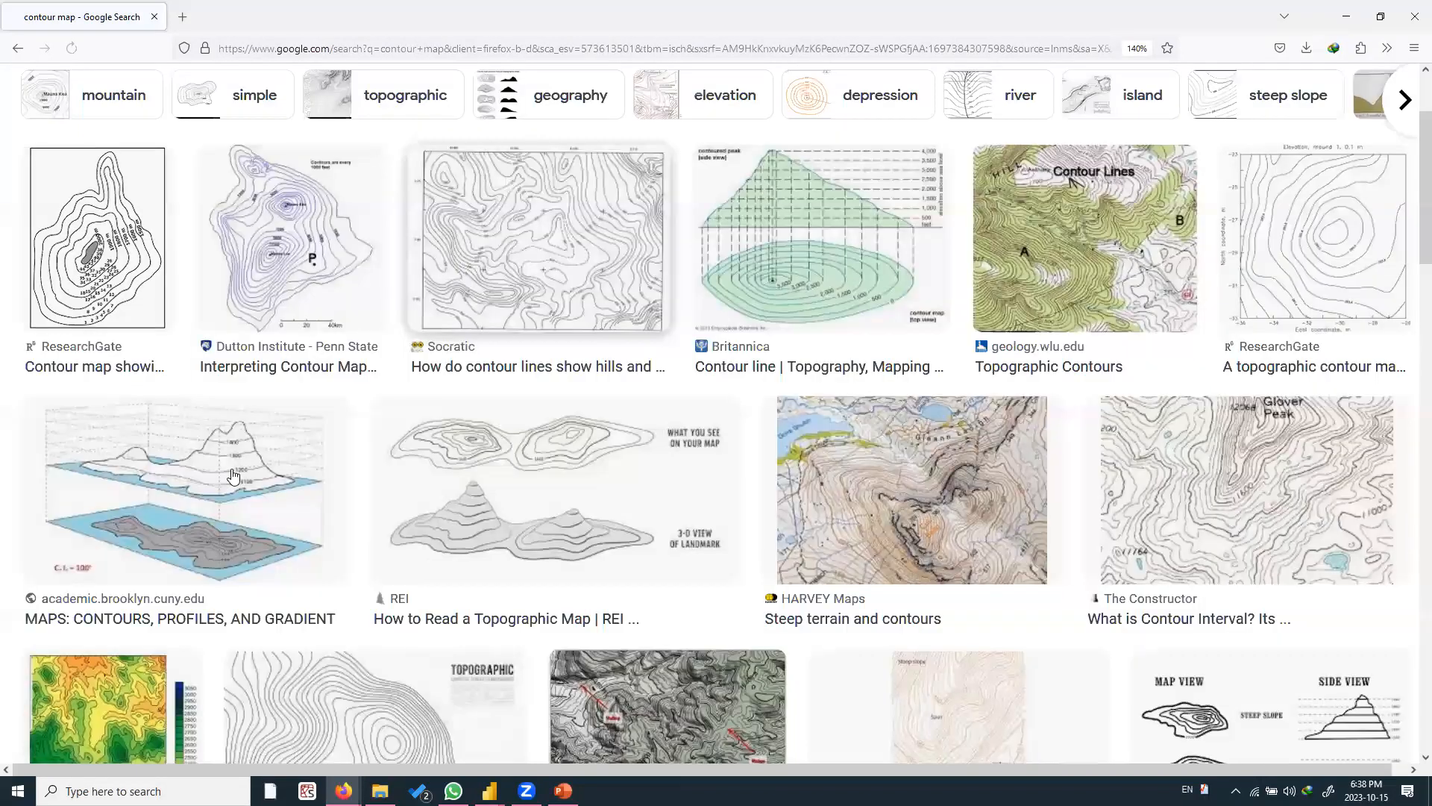
{"action": "scroll", "coordinate": [128, 564], "scroll_direction": "down", "scroll_amount": 10}
{"action": "scroll", "coordinate": [168, 559], "scroll_direction": "up", "scroll_amount": 7}
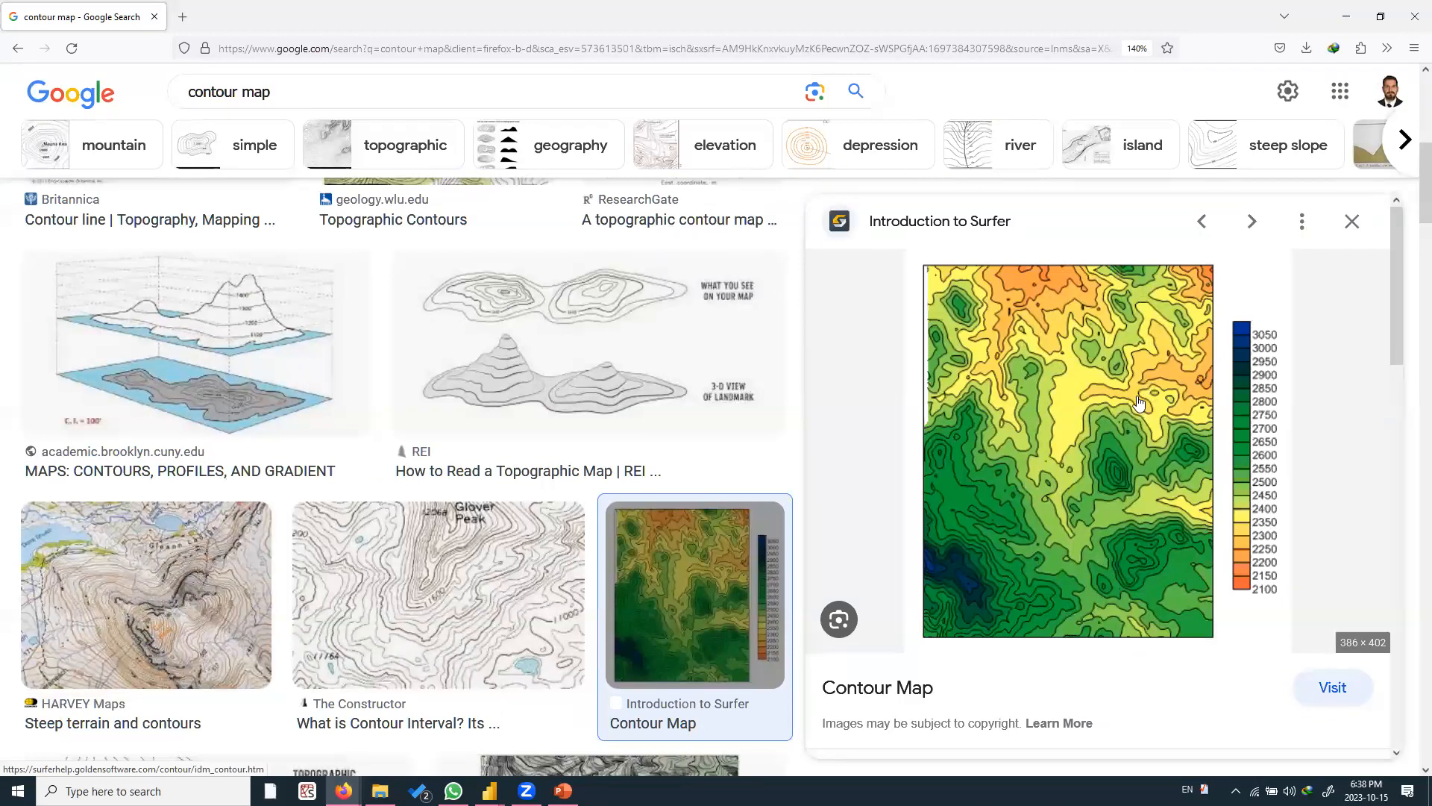
{"action": "scroll", "coordinate": [1138, 403], "scroll_direction": "down", "scroll_amount": 6}
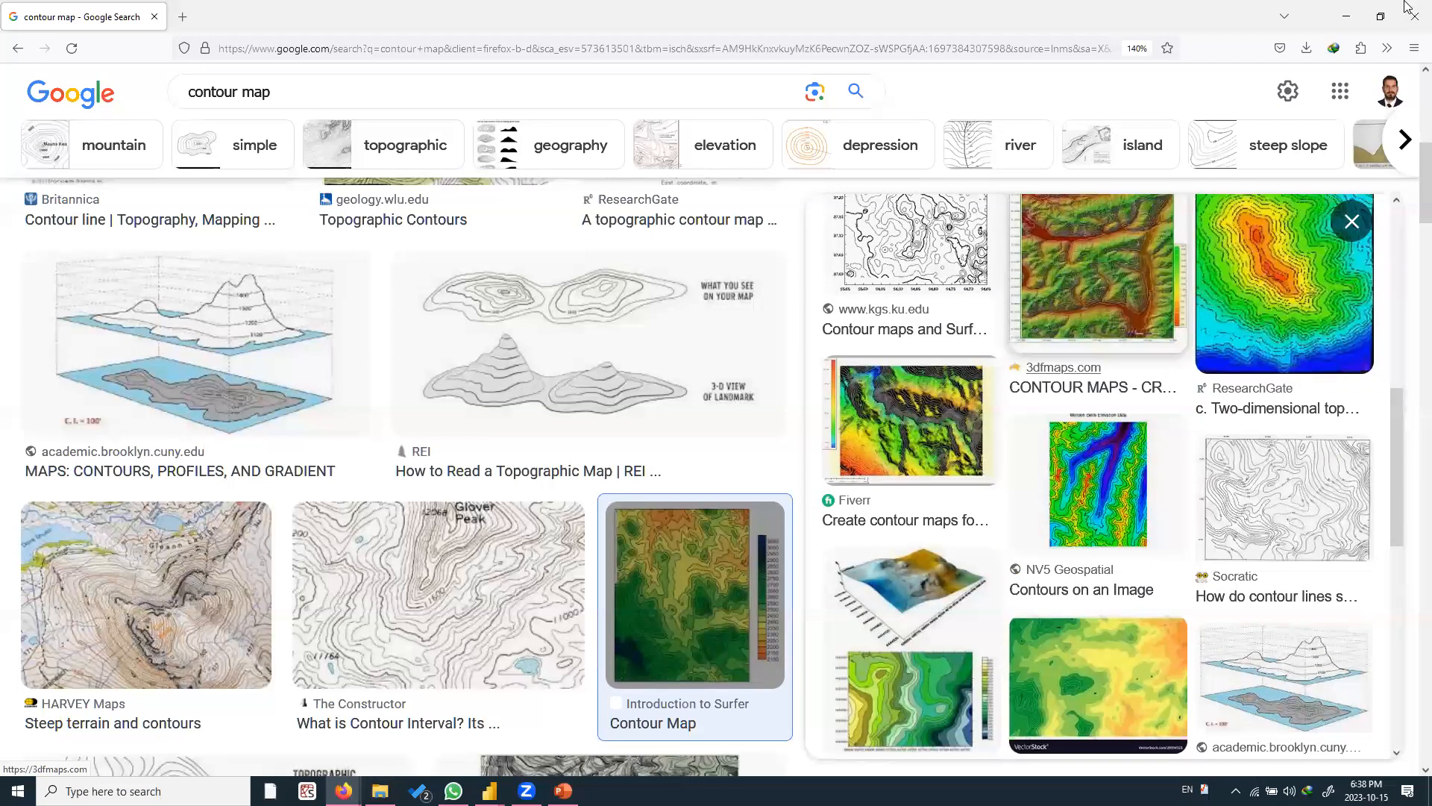
{"action": "scroll", "coordinate": [1101, 322], "scroll_direction": "up", "scroll_amount": 6}
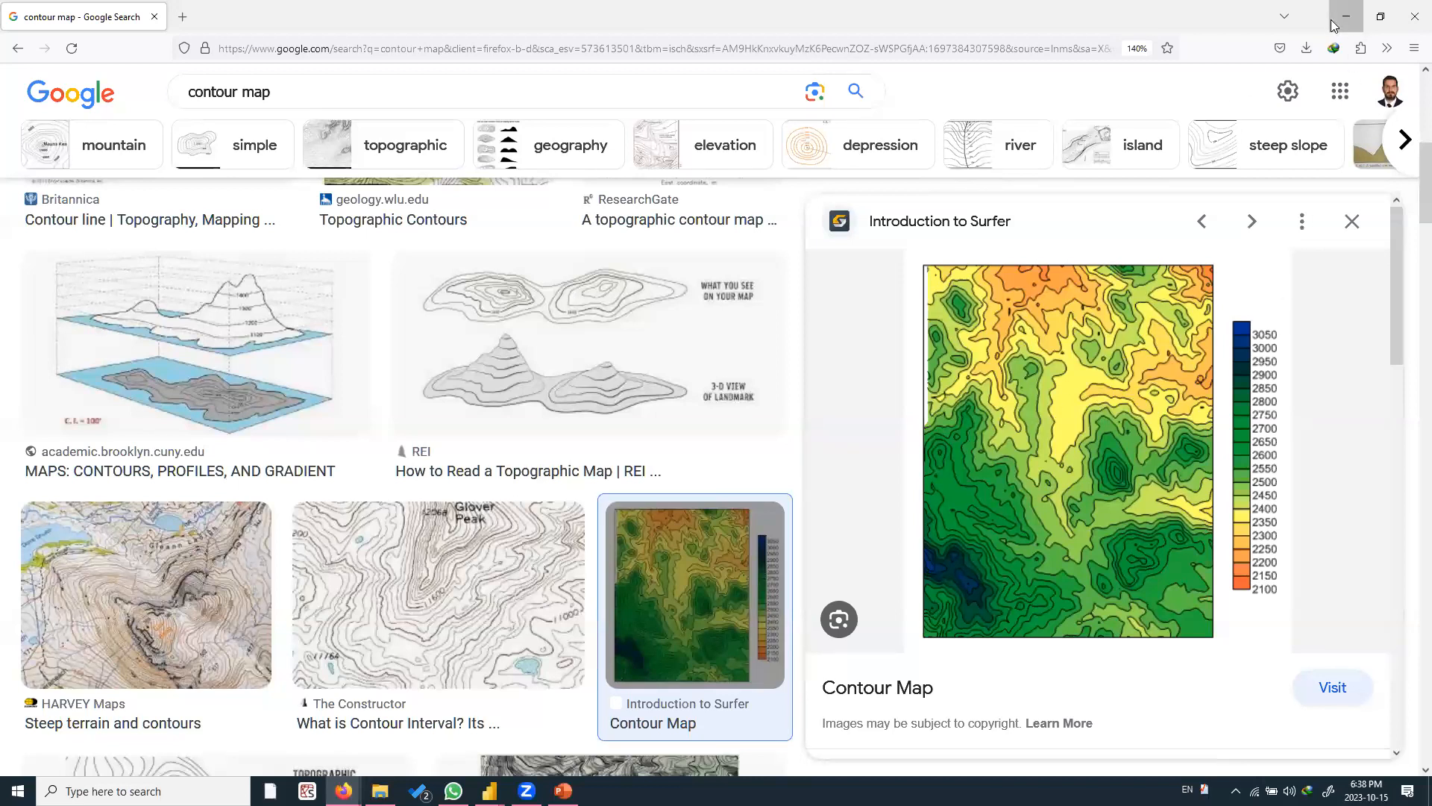
{"action": "key", "text": "alt+Tab"}
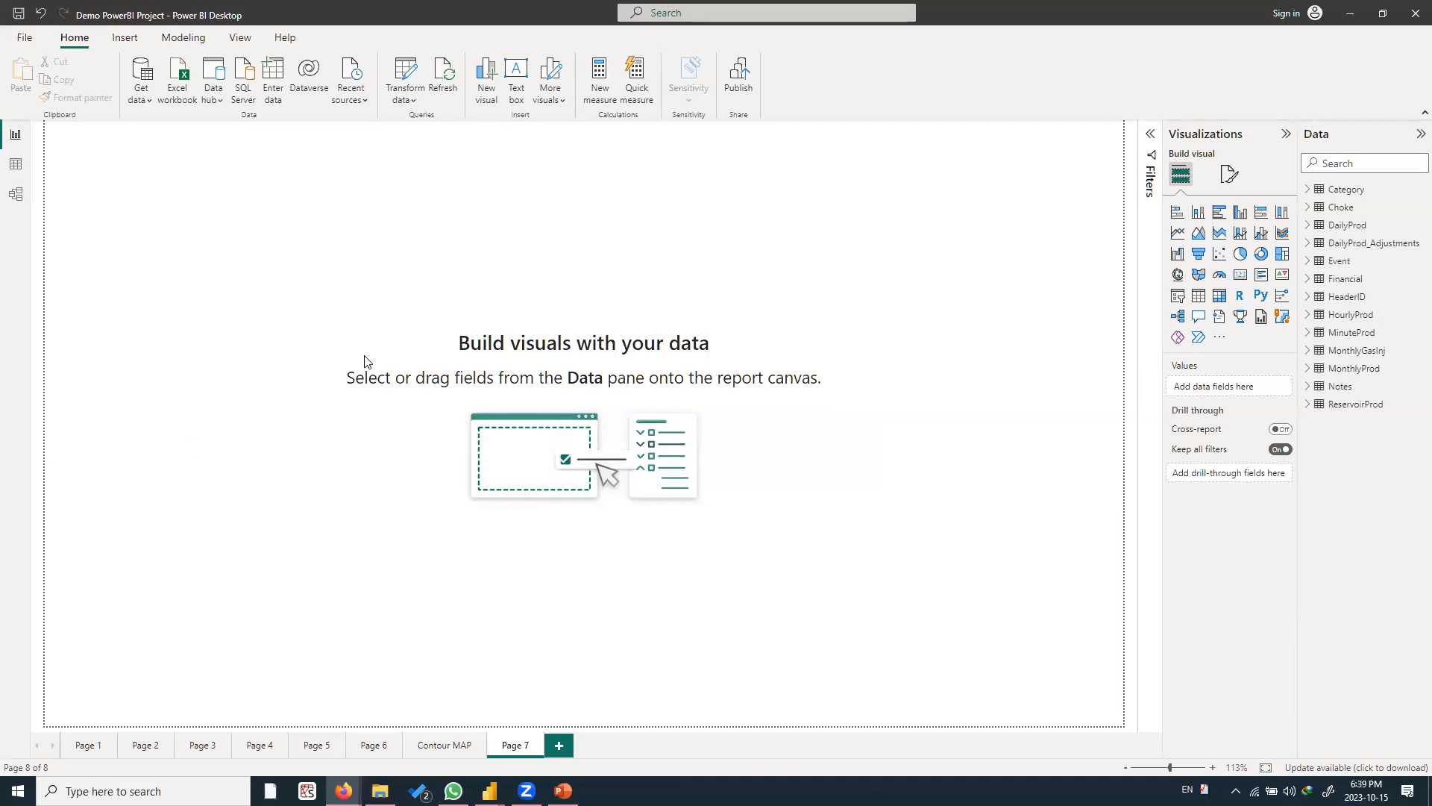
Add a Python visual to Page 7 and enlarge it to cover roughly the left half of the page
{"action": "left_click", "coordinate": [1262, 298]}
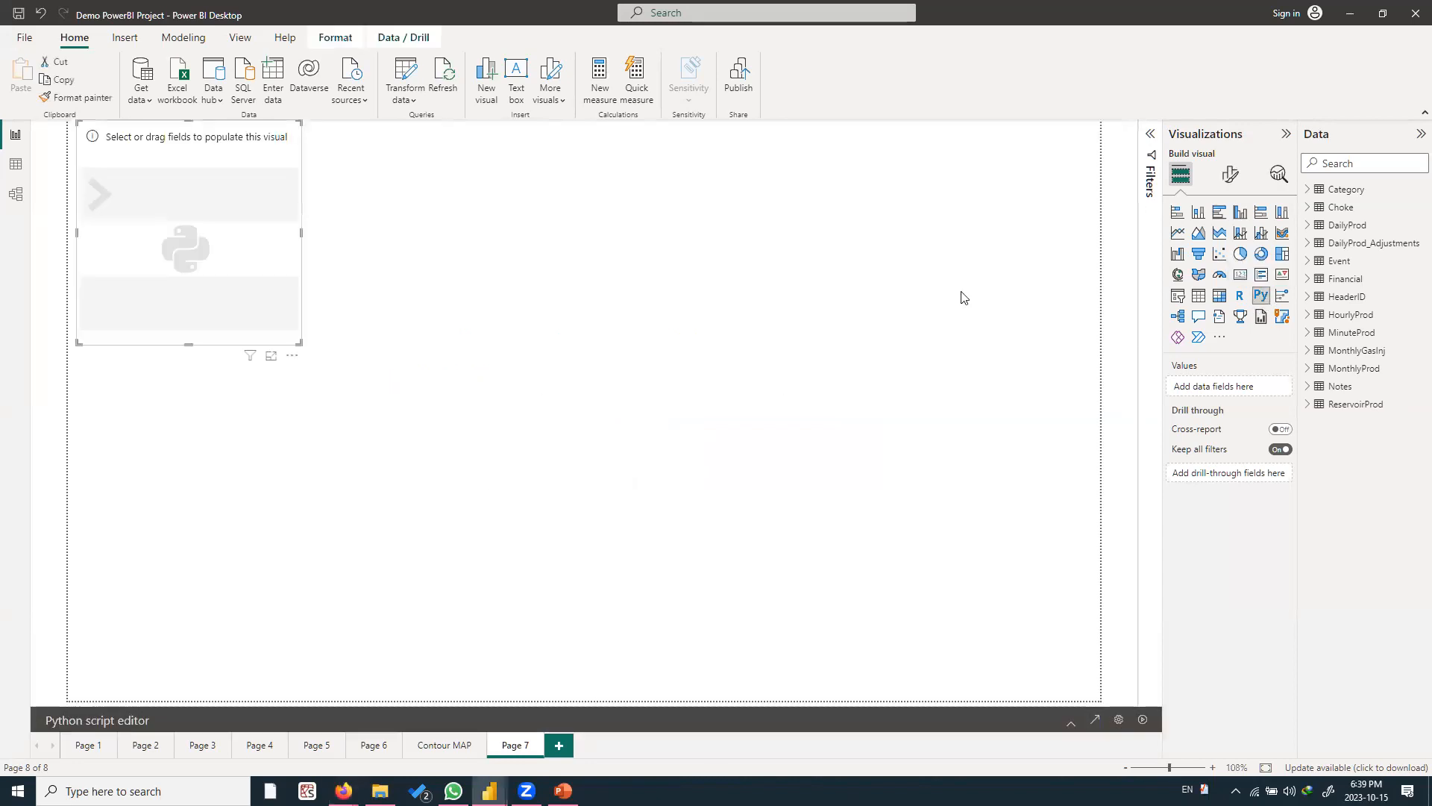
{"action": "left_click_drag", "start_coordinate": [300, 345], "coordinate": [589, 714]}
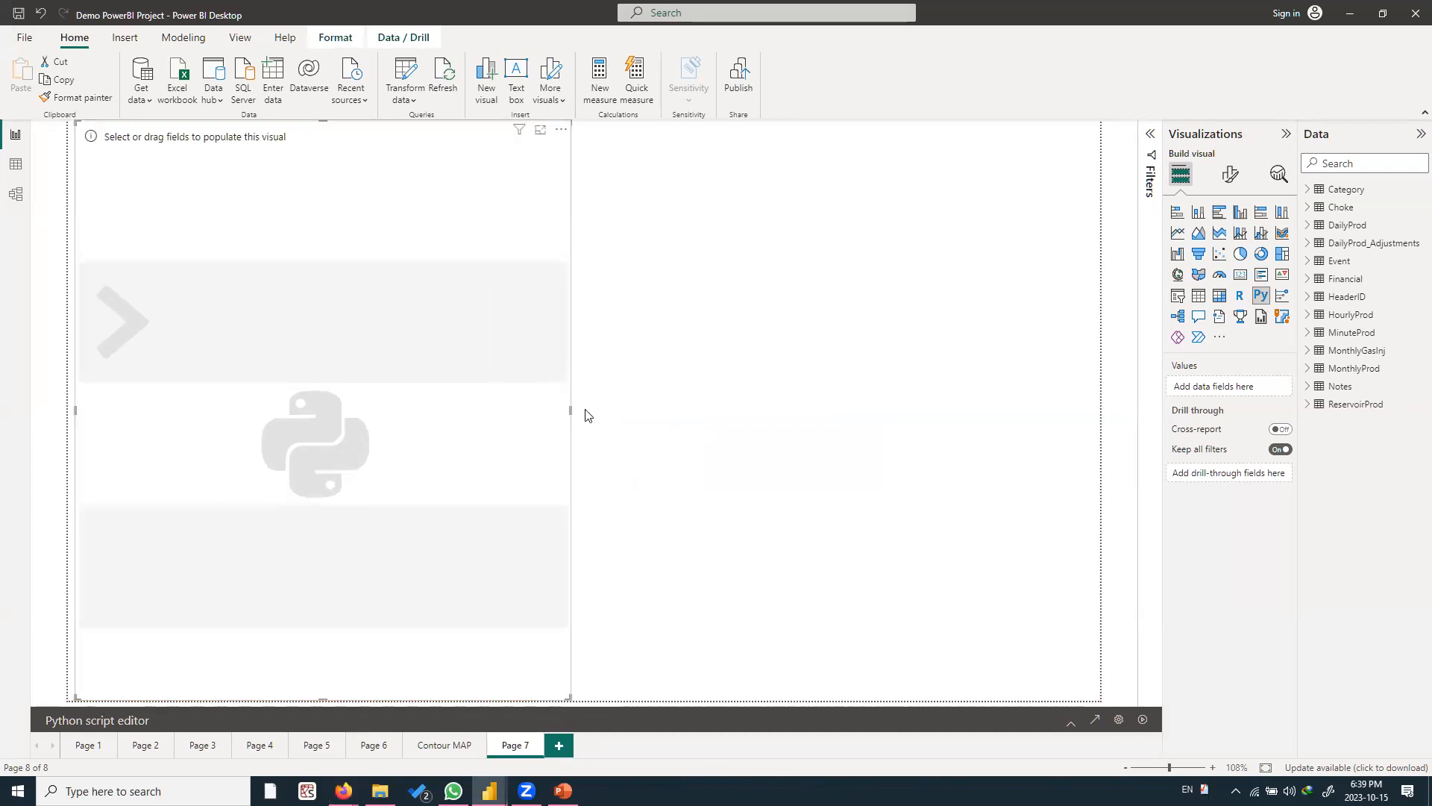
{"action": "left_click", "coordinate": [743, 424]}
{"action": "left_click", "coordinate": [501, 400]}
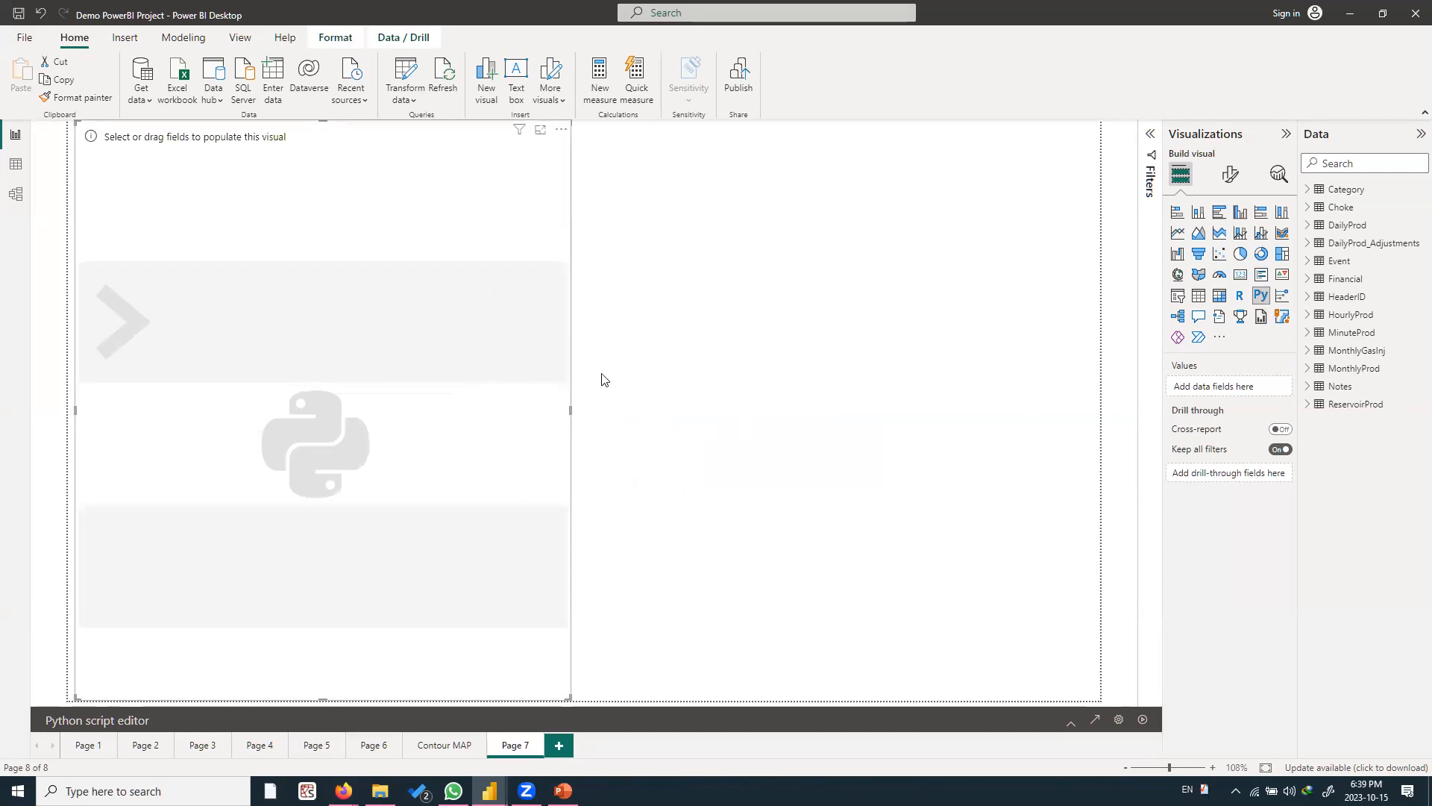
Add ALIAS, XCoordinate, YCoordinate and poro from the HeaderID table to the Python visual's values
{"action": "left_click", "coordinate": [1321, 298]}
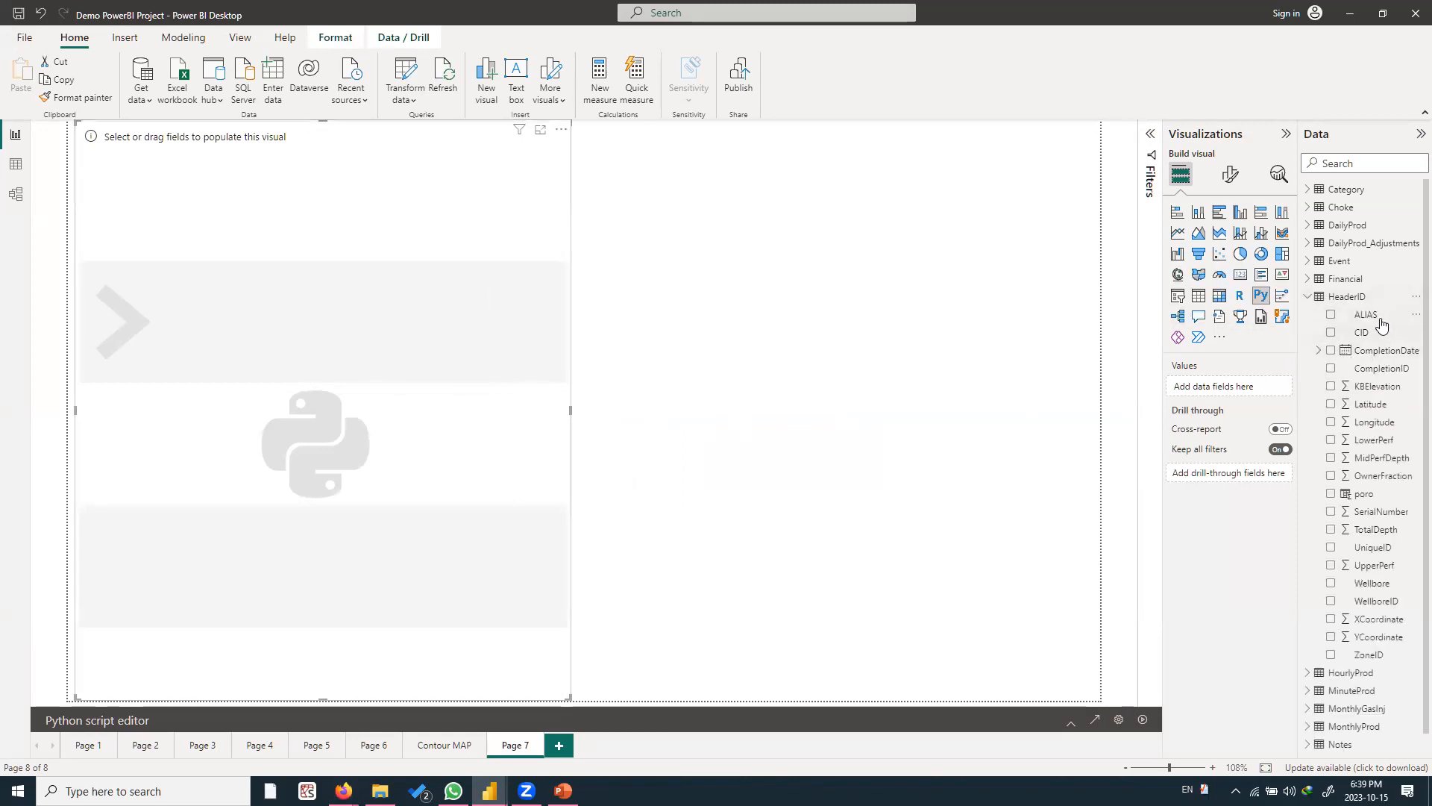
{"action": "left_click_drag", "start_coordinate": [1380, 324], "coordinate": [1209, 390]}
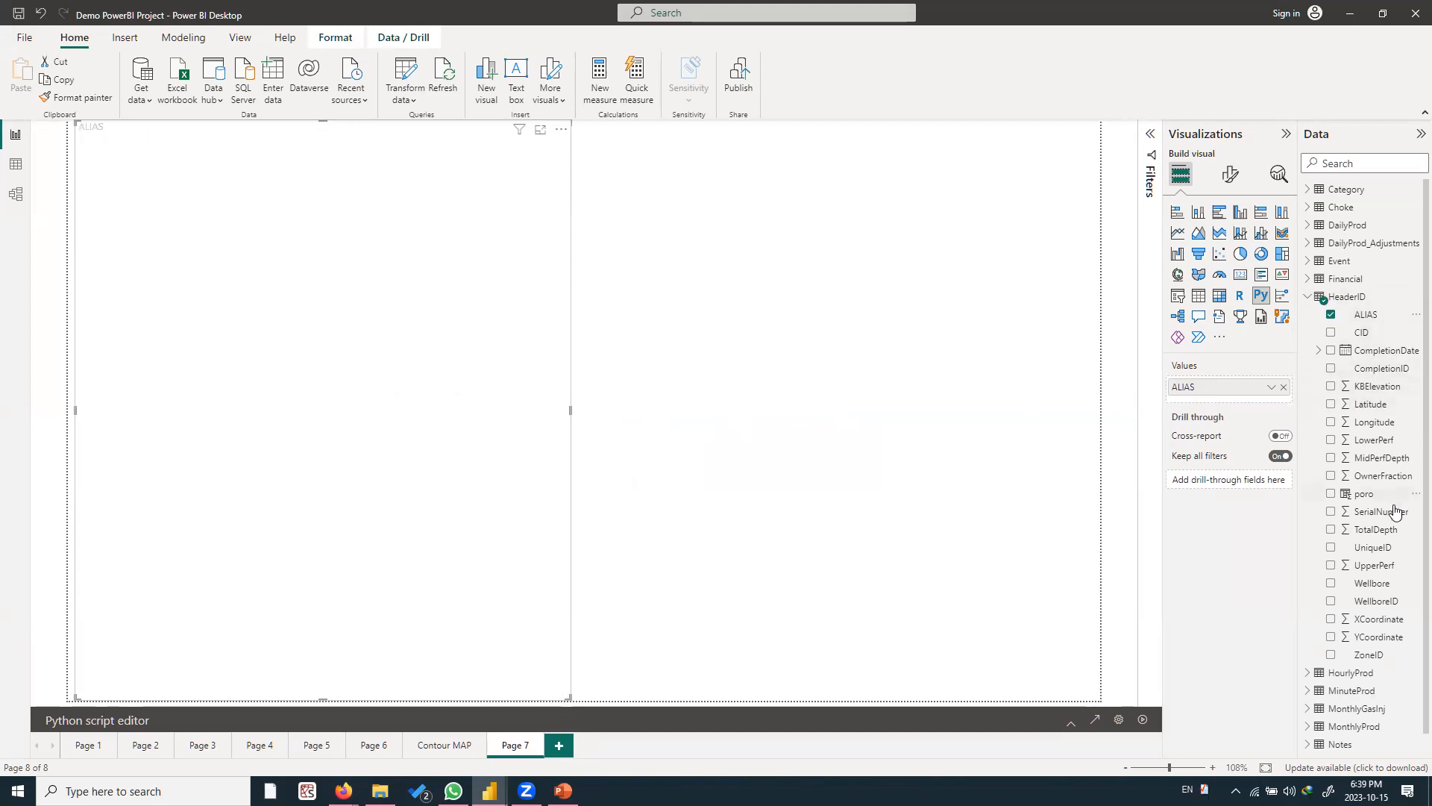
{"action": "left_click_drag", "start_coordinate": [1392, 619], "coordinate": [1215, 393]}
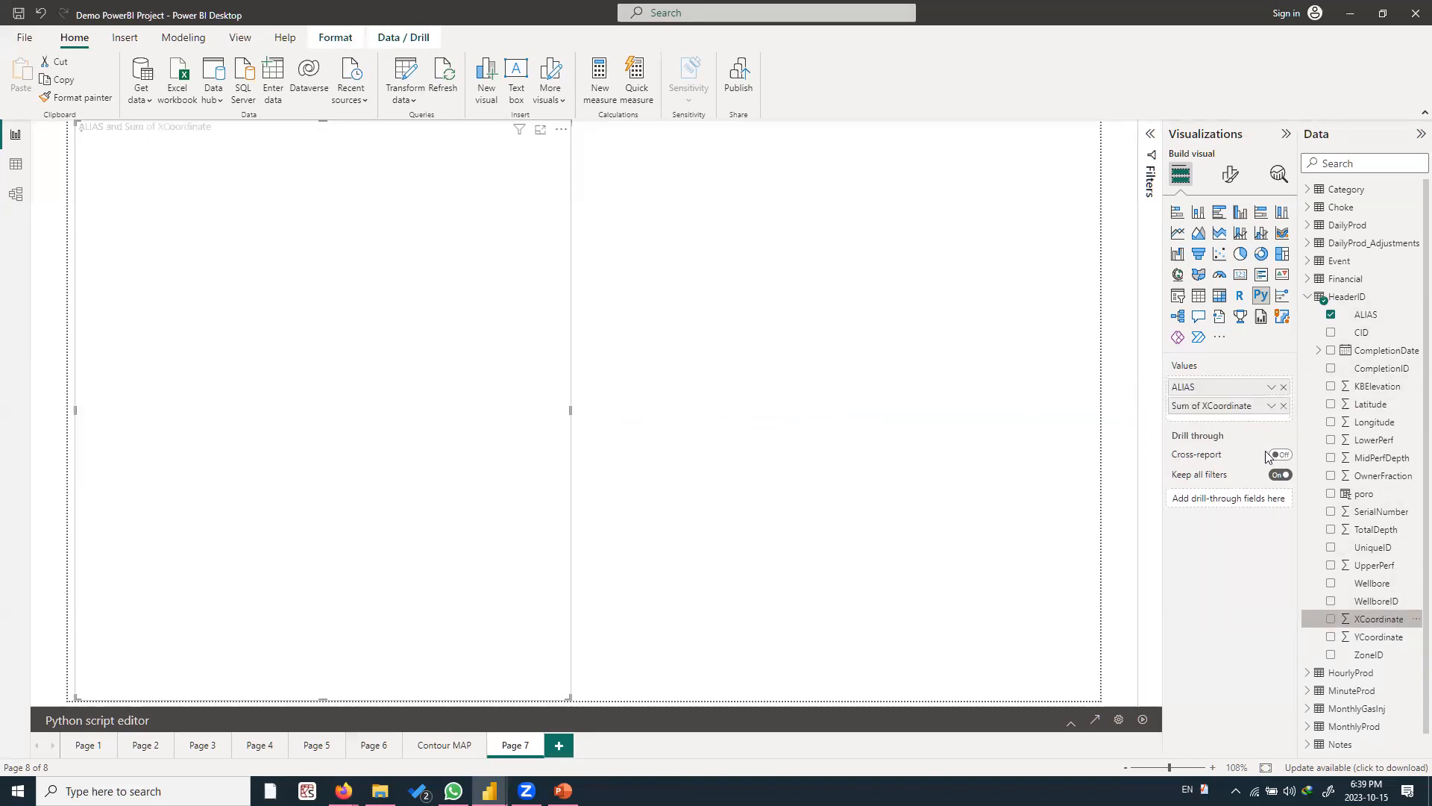
{"action": "left_click_drag", "start_coordinate": [1368, 640], "coordinate": [1208, 419]}
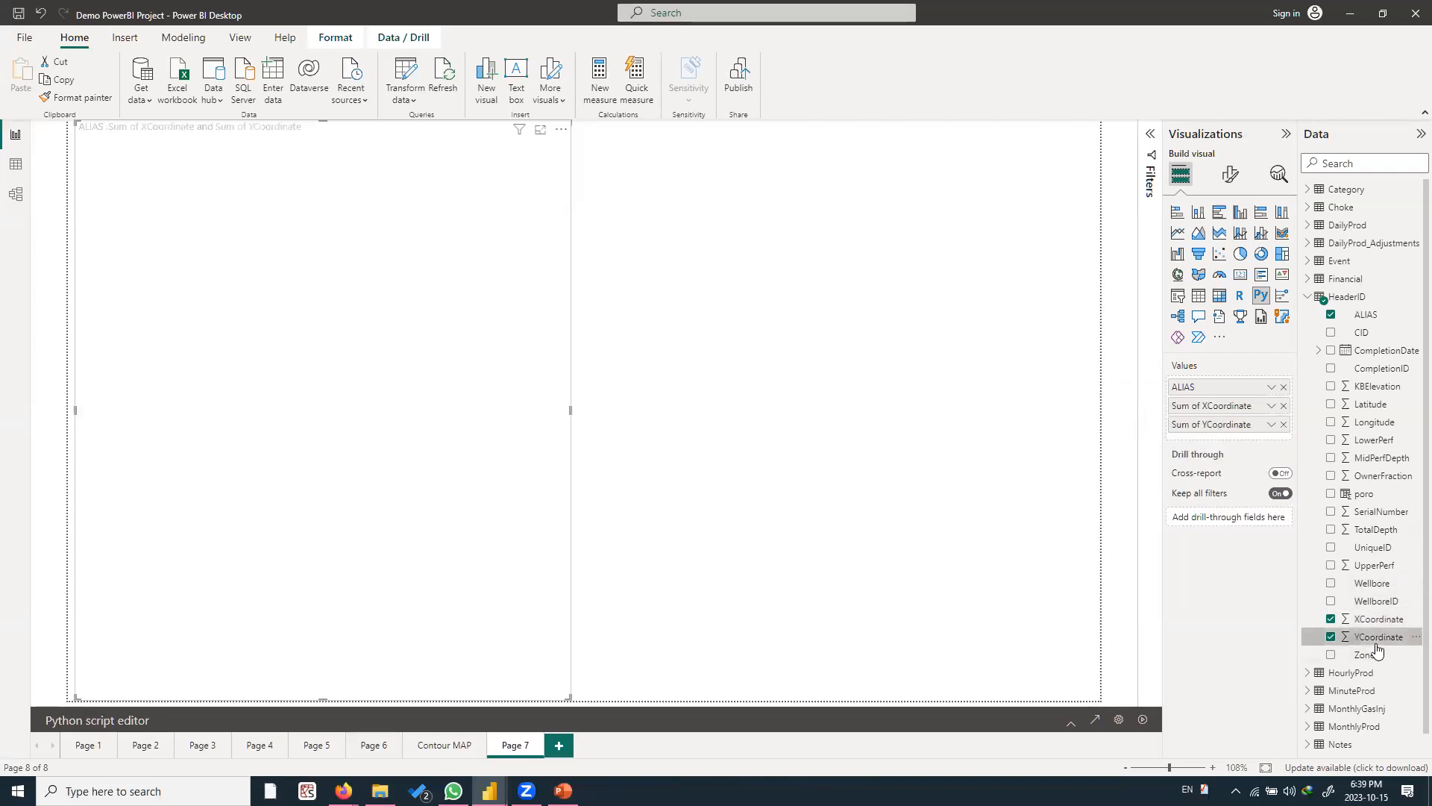
{"action": "left_click_drag", "start_coordinate": [1378, 494], "coordinate": [1242, 448]}
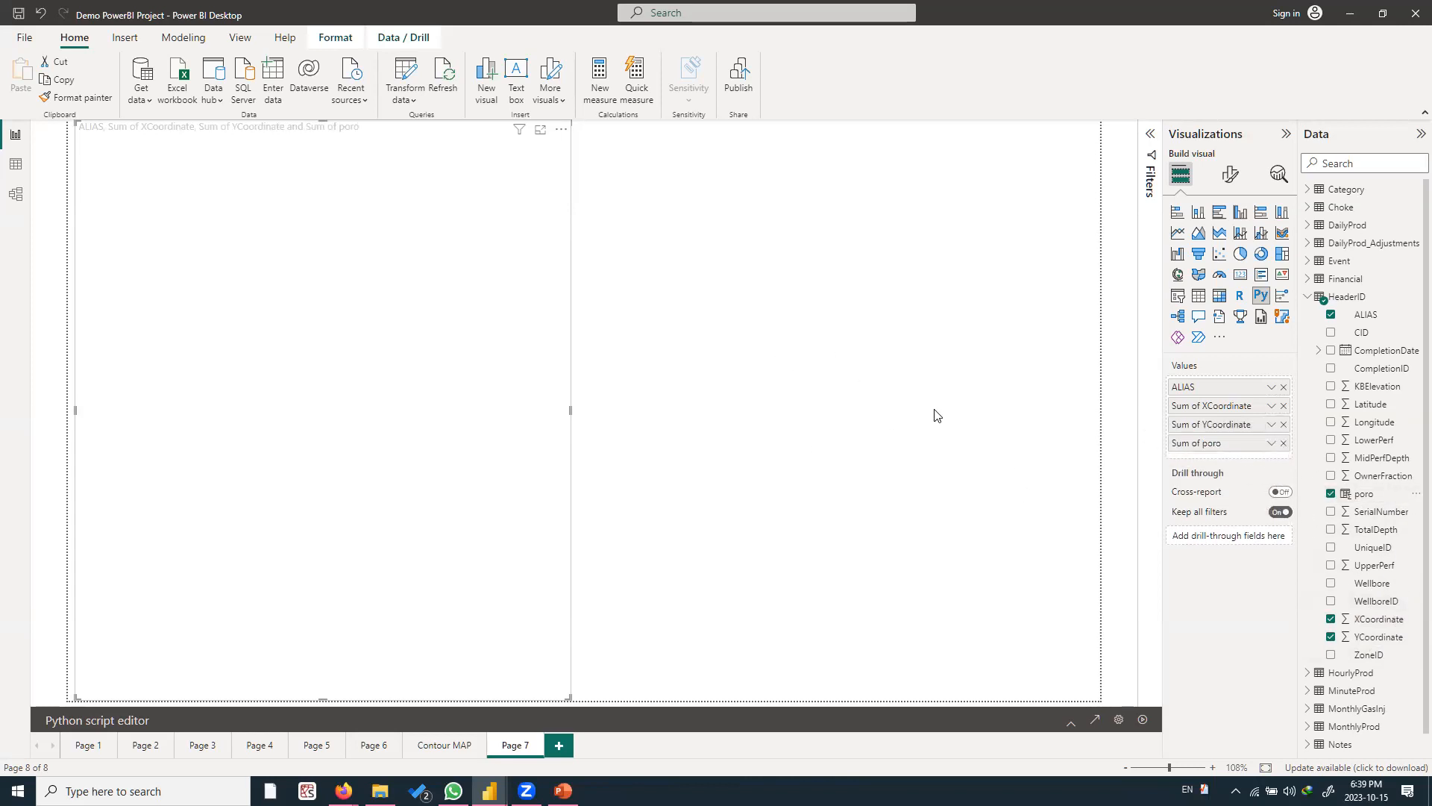
Set the XCoordinate and YCoordinate values of the Python visual to Don't summarize
{"action": "left_click", "coordinate": [1272, 406]}
{"action": "left_click", "coordinate": [1312, 464]}
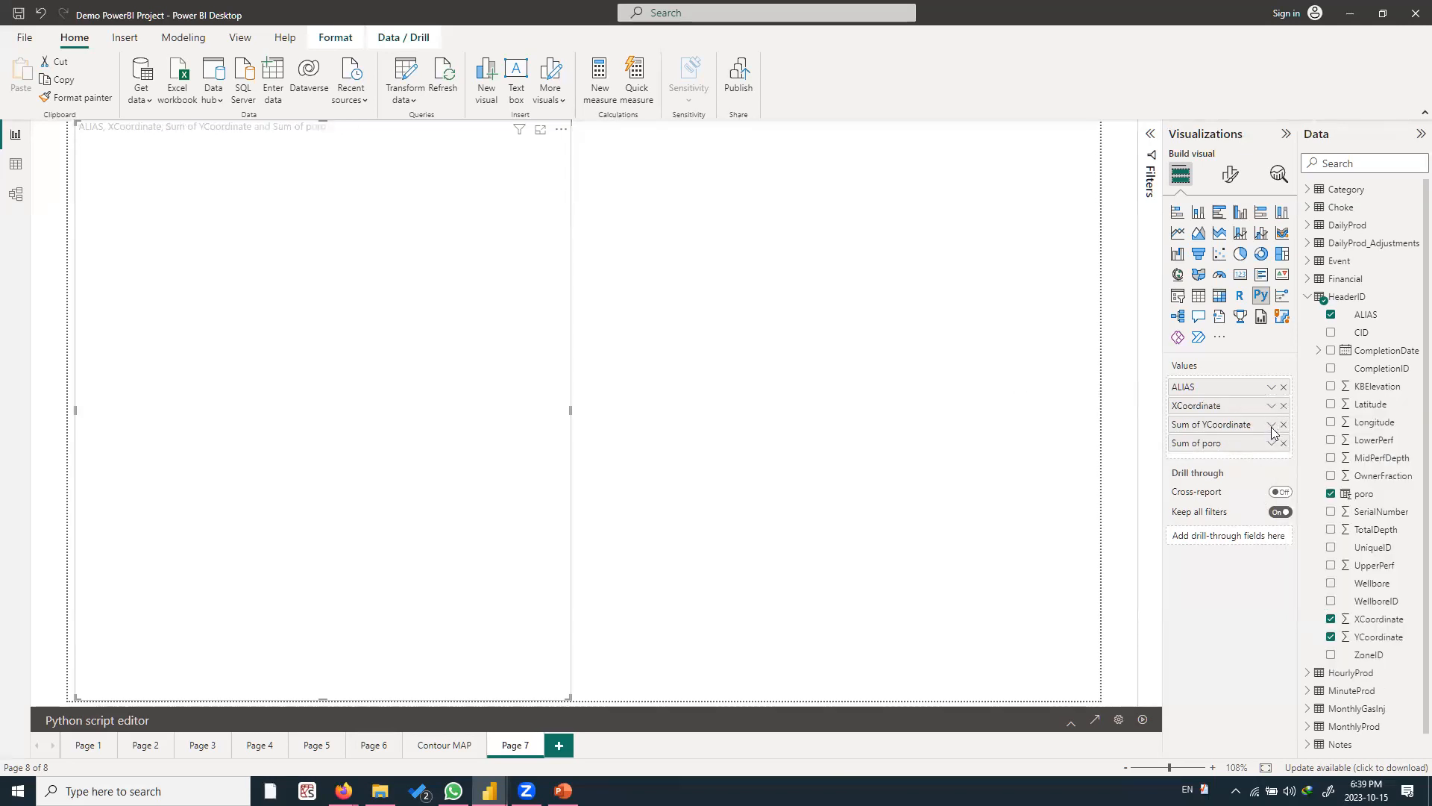
{"action": "left_click", "coordinate": [1272, 424]}
{"action": "left_click", "coordinate": [1314, 483]}
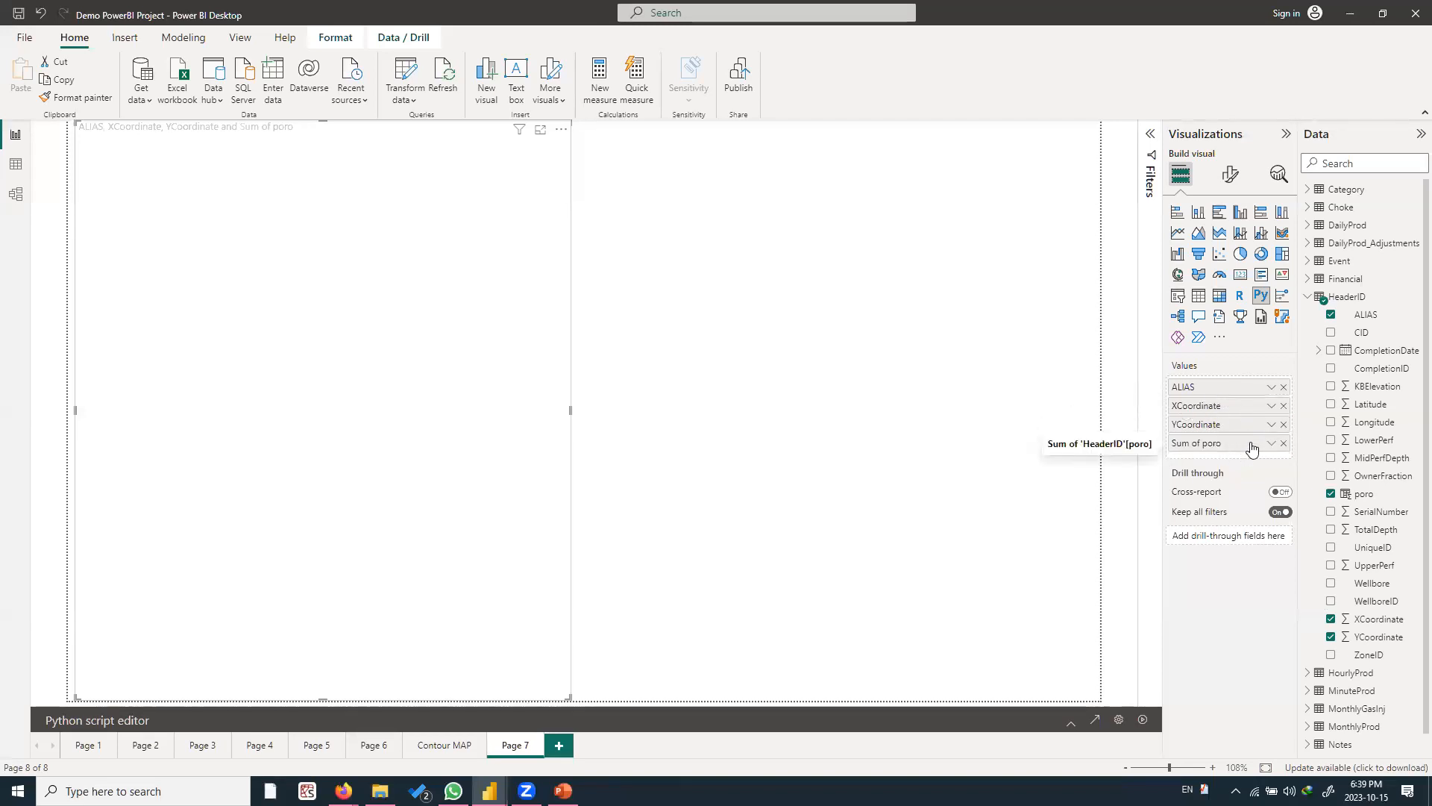
Add TotalDepth to the Python visual's values and set both TotalDepth and poro to Don't summarize
{"action": "left_click_drag", "start_coordinate": [1393, 535], "coordinate": [1215, 462]}
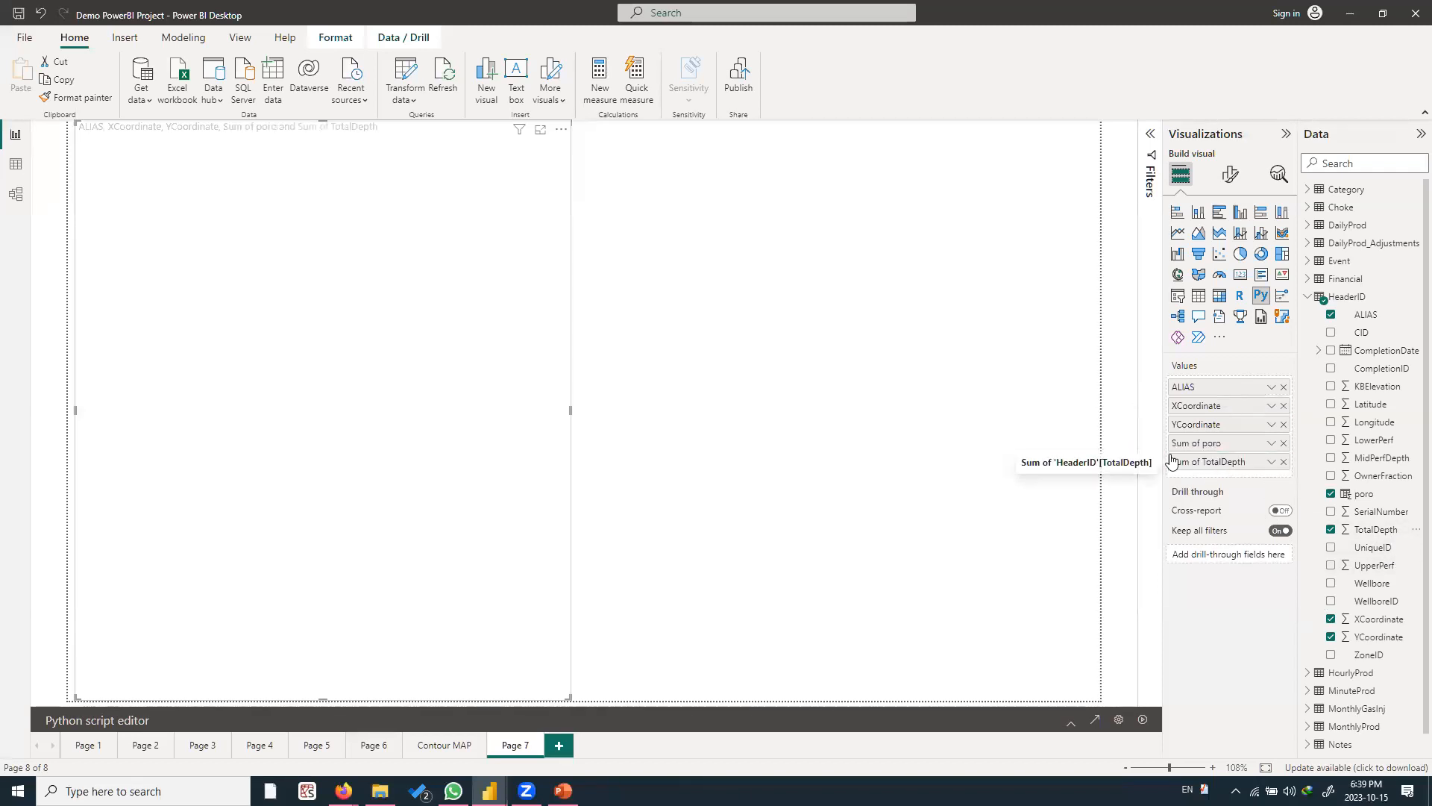
{"action": "left_click", "coordinate": [1271, 462]}
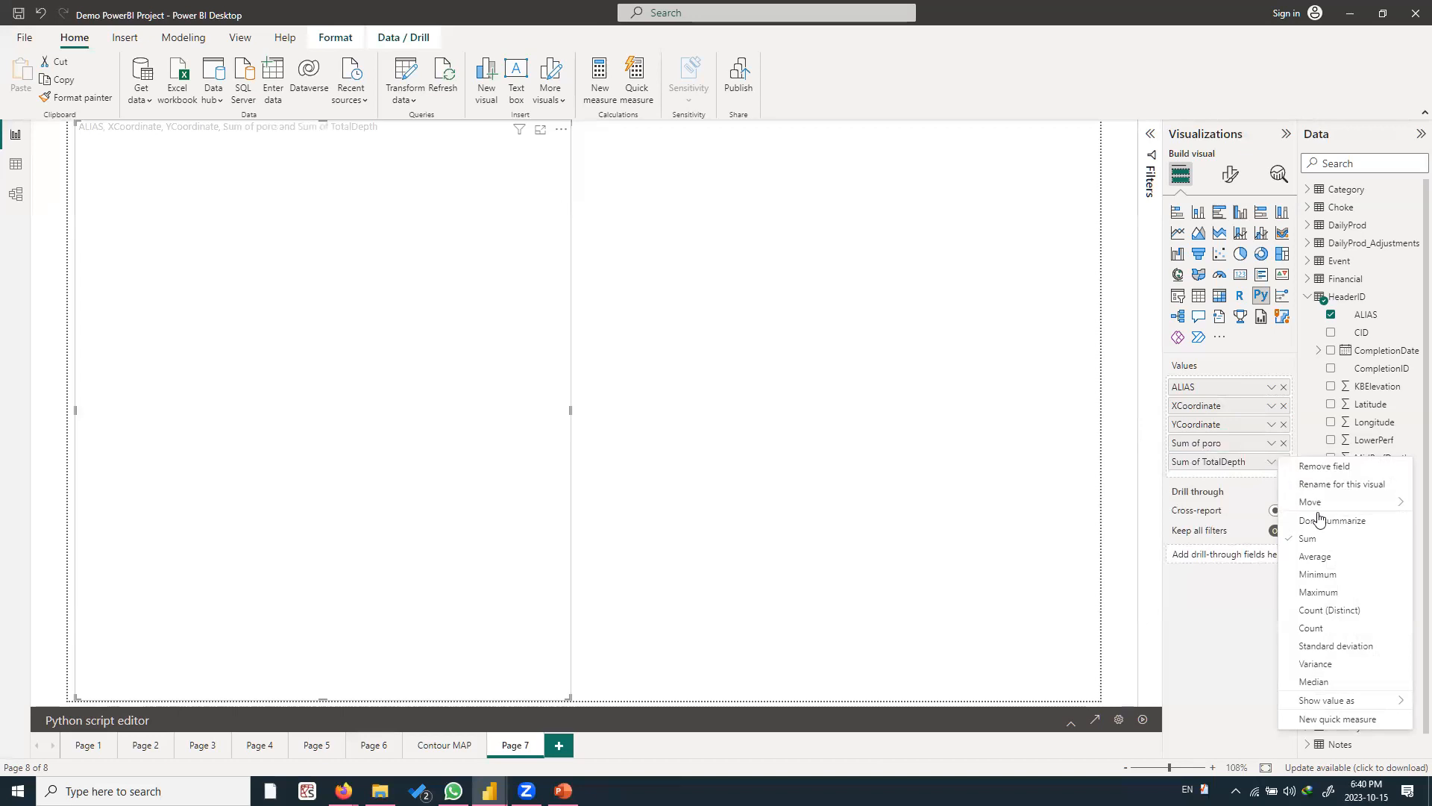
{"action": "left_click", "coordinate": [1320, 520]}
{"action": "left_click", "coordinate": [1270, 442]}
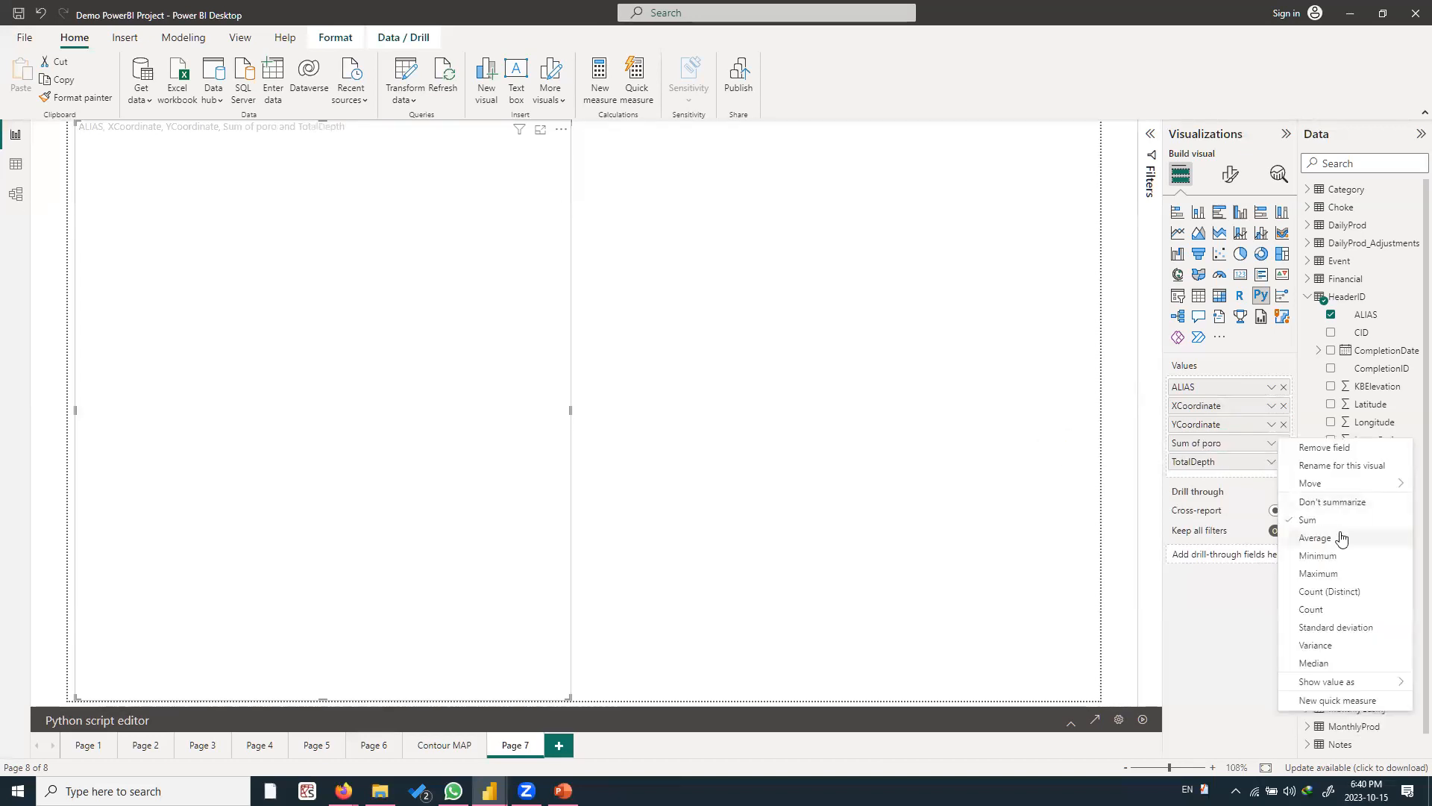
{"action": "left_click", "coordinate": [1335, 501]}
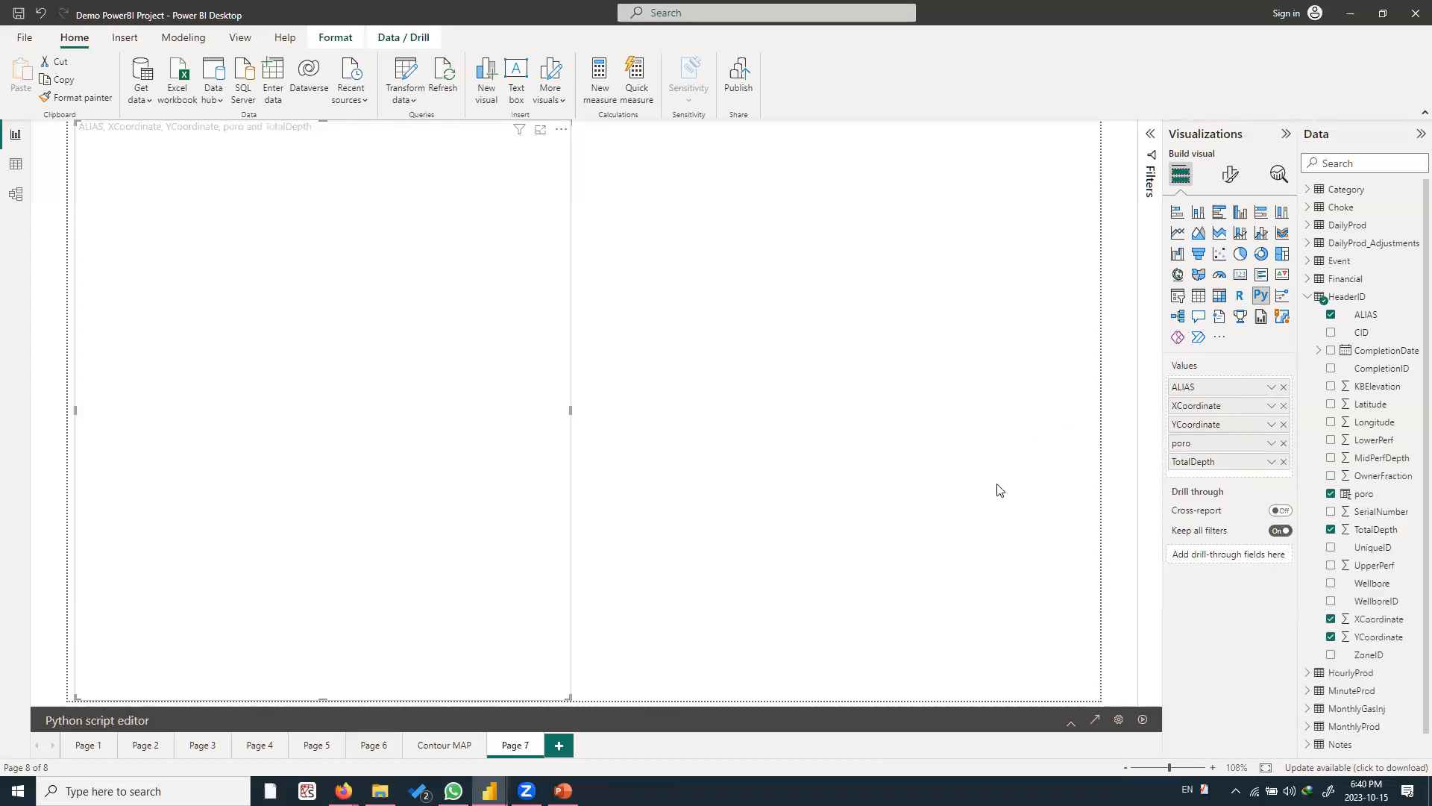
Expand the Python visual's script editor and enter the line "plt = matpltolib.pyplot" below the preamble comments
{"action": "left_click", "coordinate": [959, 434]}
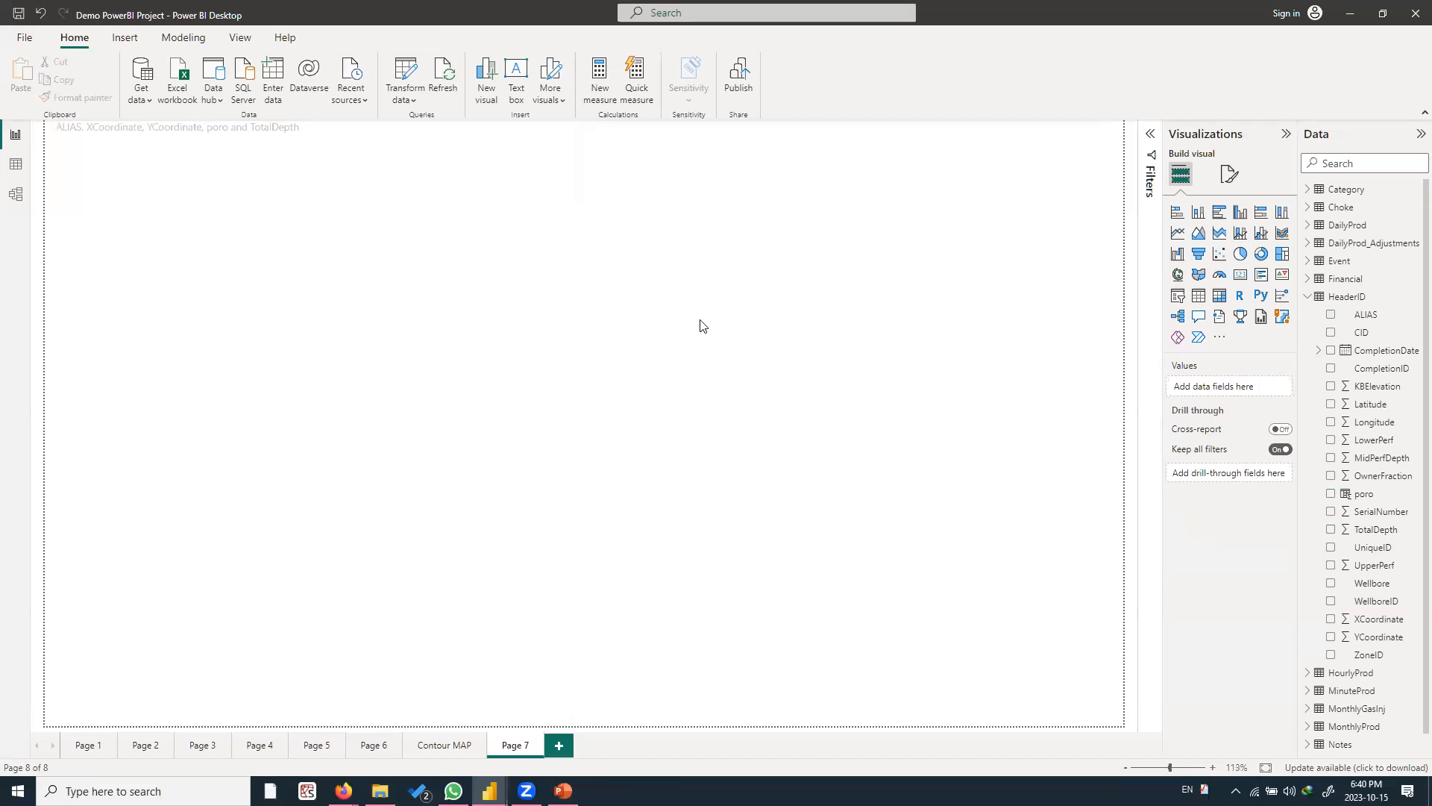
{"action": "left_click", "coordinate": [439, 439]}
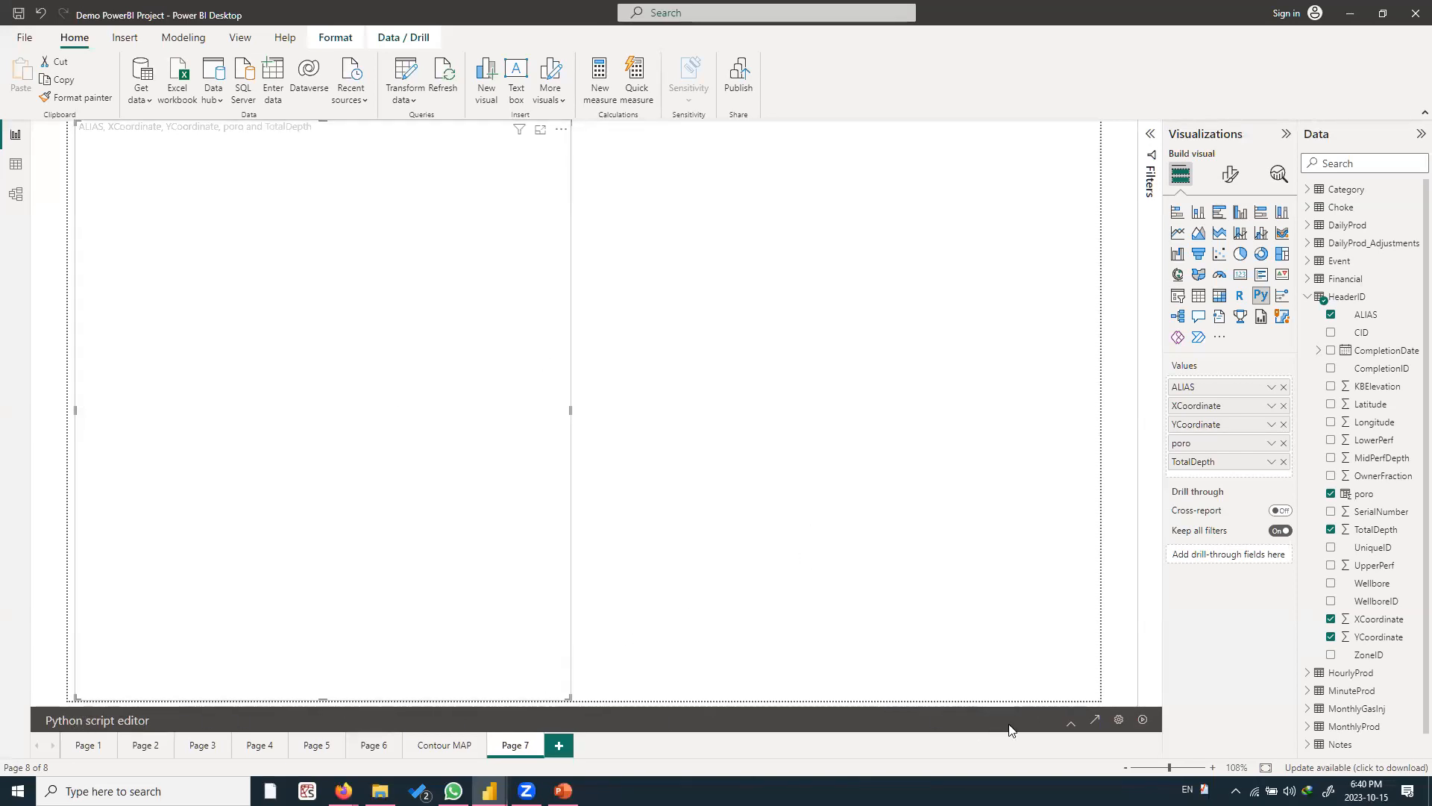
{"action": "left_click", "coordinate": [1071, 723]}
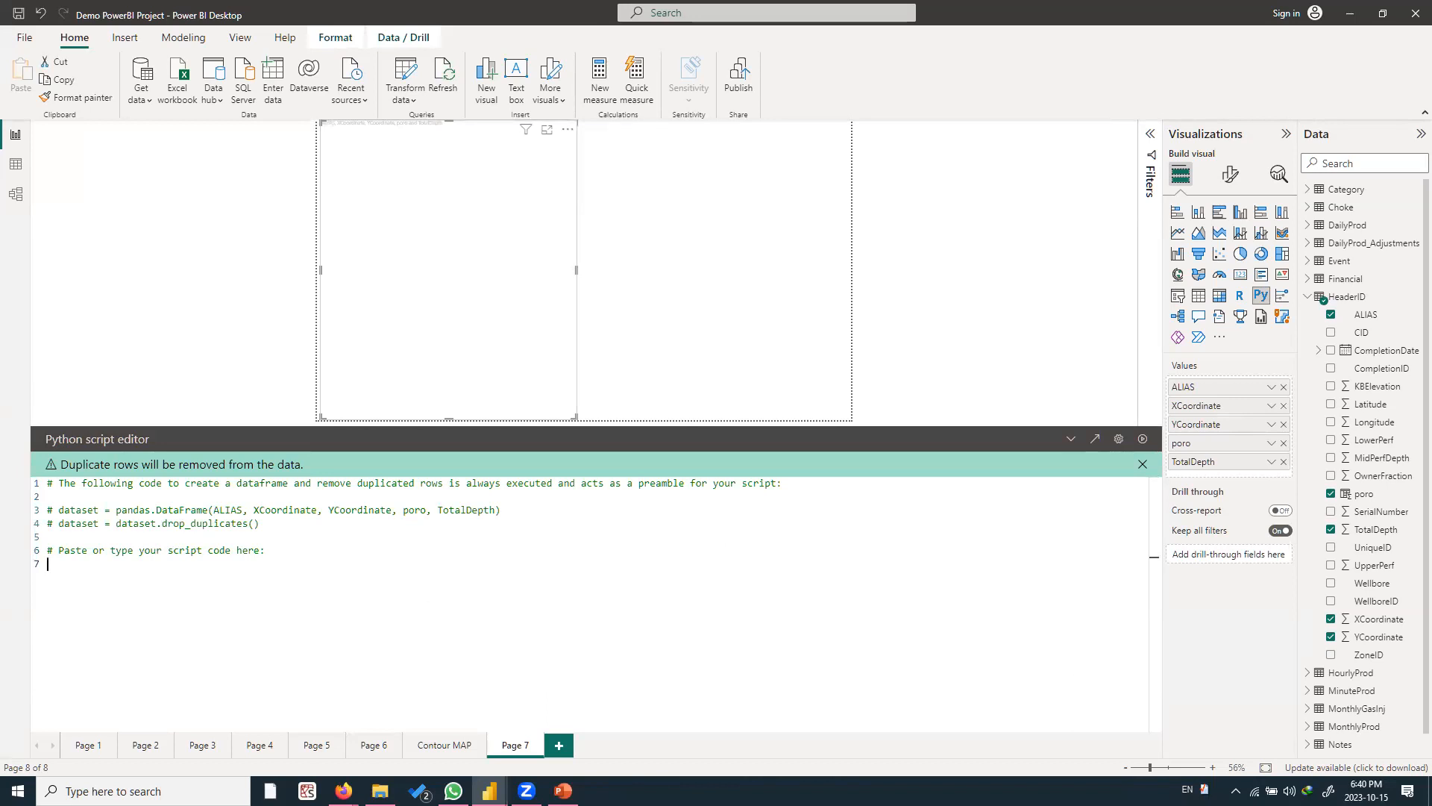
{"action": "left_click", "coordinate": [170, 619]}
{"action": "left_click_drag", "start_coordinate": [340, 568], "coordinate": [90, 587]}
{"action": "left_click", "coordinate": [207, 595]}
Add the line "plt.tricontourf( x, y, z )" directly below the pyplot line in the Python script
{"action": "scroll", "coordinate": [208, 595], "scroll_direction": "up", "scroll_amount": 5}
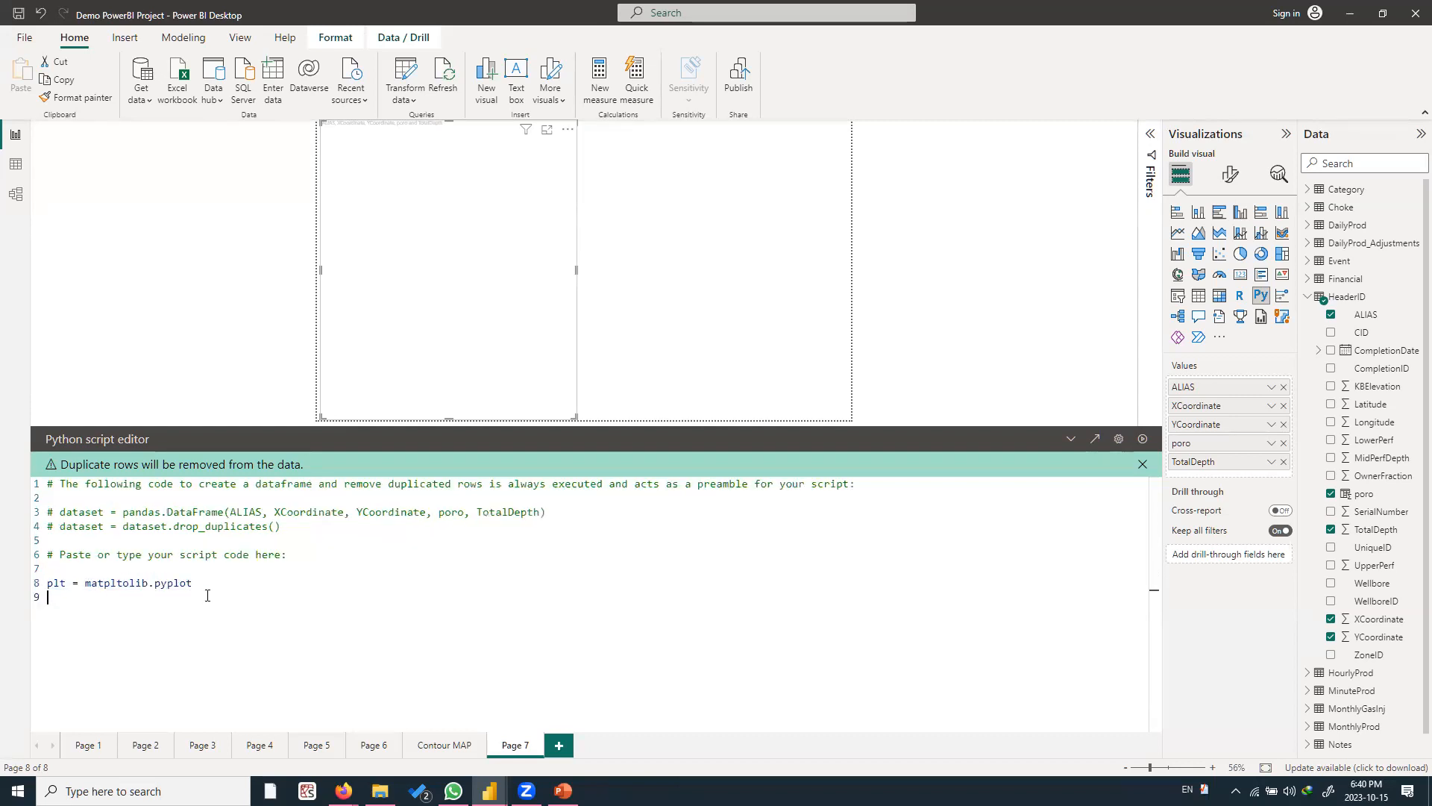
{"action": "scroll", "coordinate": [270, 632], "scroll_direction": "up", "scroll_amount": 1}
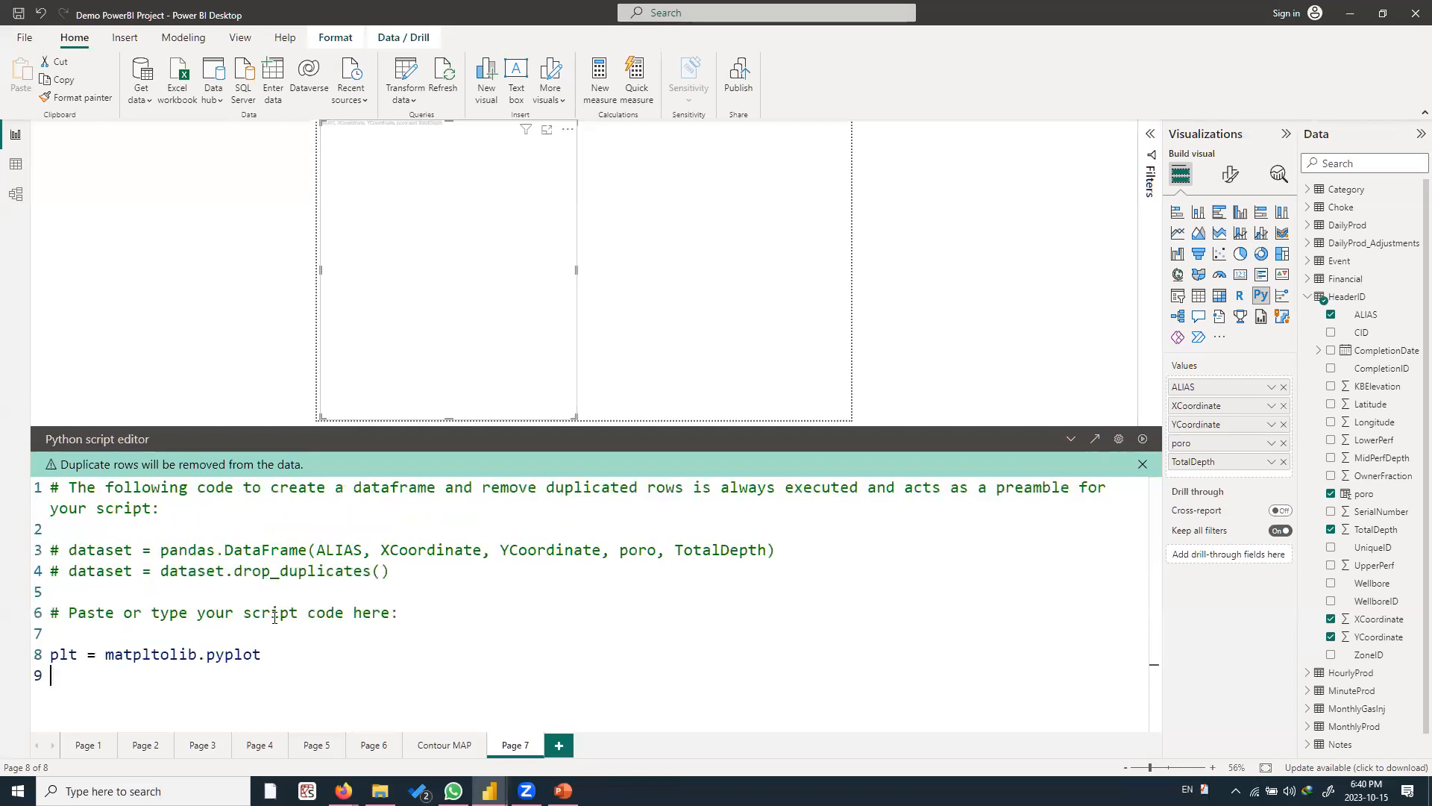
{"action": "left_click_drag", "start_coordinate": [263, 654], "coordinate": [27, 651]}
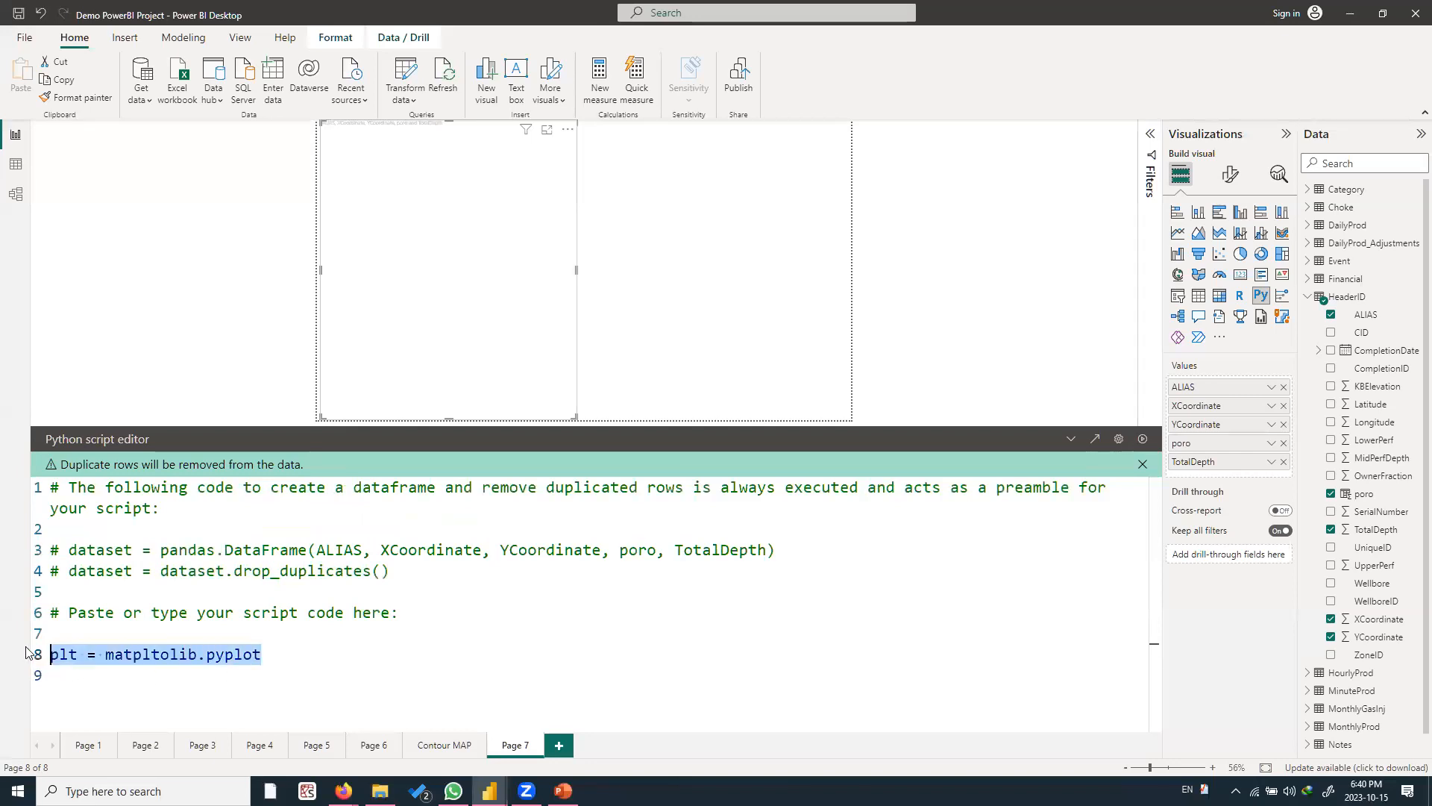
{"action": "left_click", "coordinate": [292, 656]}
{"action": "key", "text": "Return"}
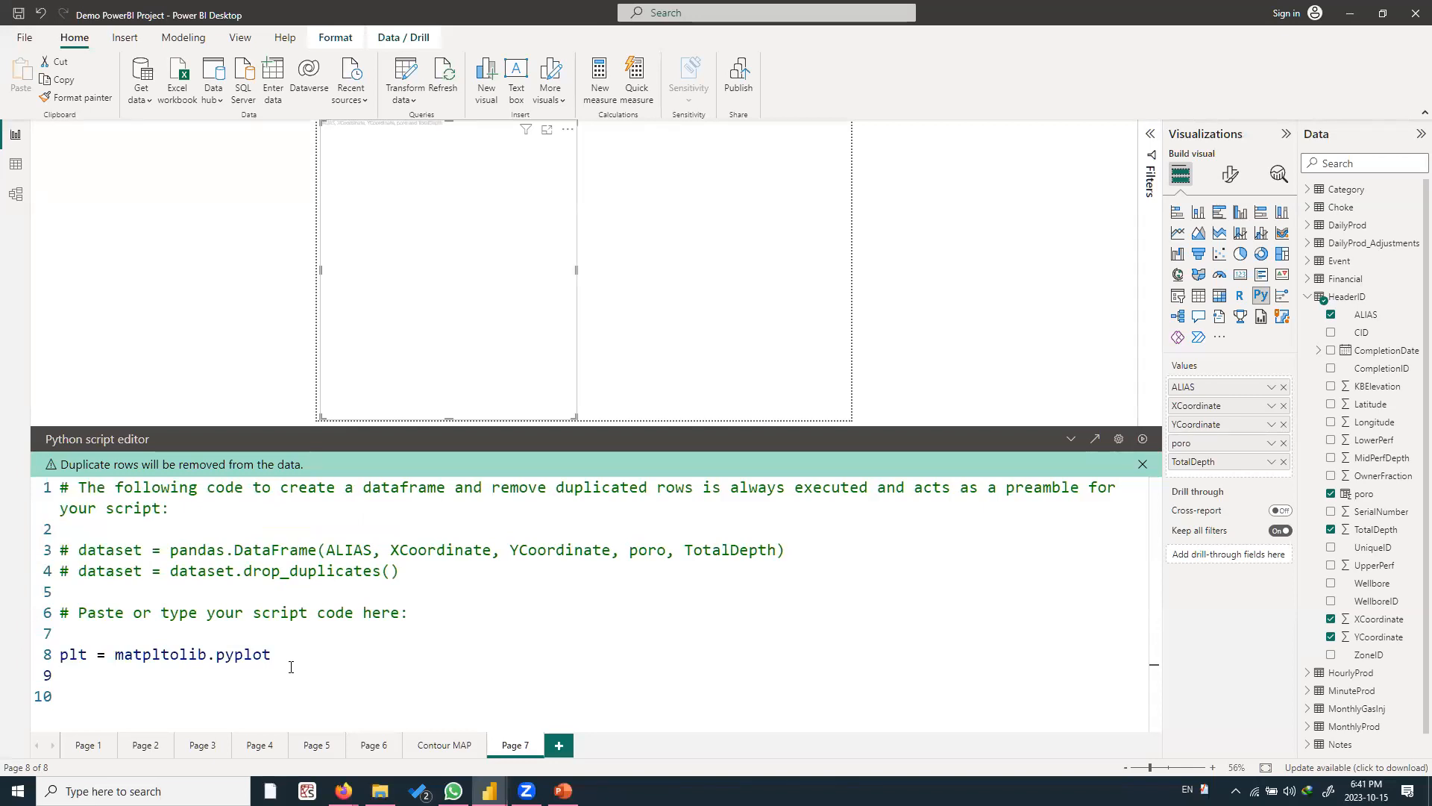
{"action": "type", "text": "plt."}
{"action": "type", "text": "tricontourf"}
{"action": "type", "text": "()"}
{"action": "key", "text": "Left"}
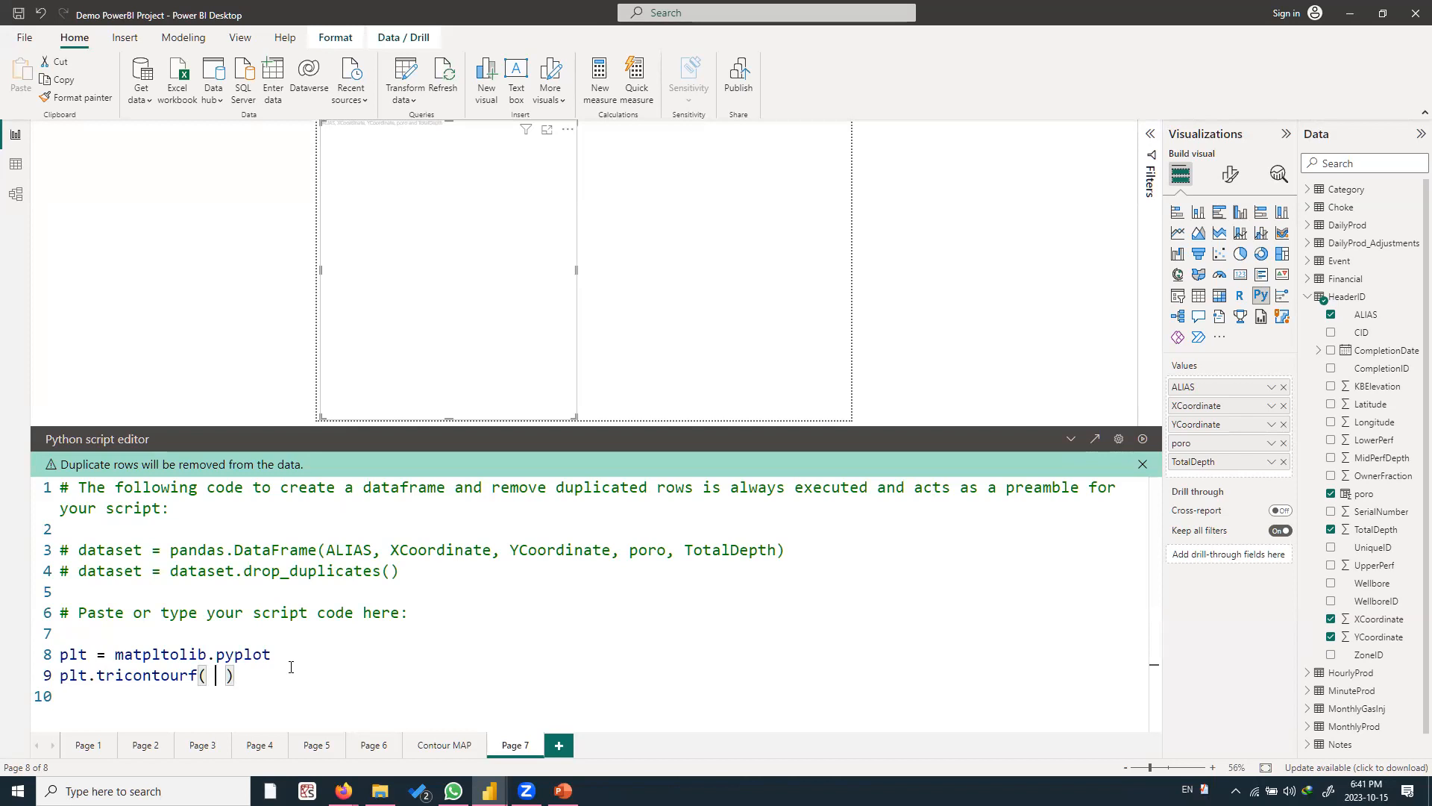
{"action": "type", "text": ","}
{"action": "key", "text": "BackSpace"}
{"action": "type", "text": "x, y, z"}
{"action": "left_click_drag", "start_coordinate": [282, 676], "coordinate": [207, 680]}
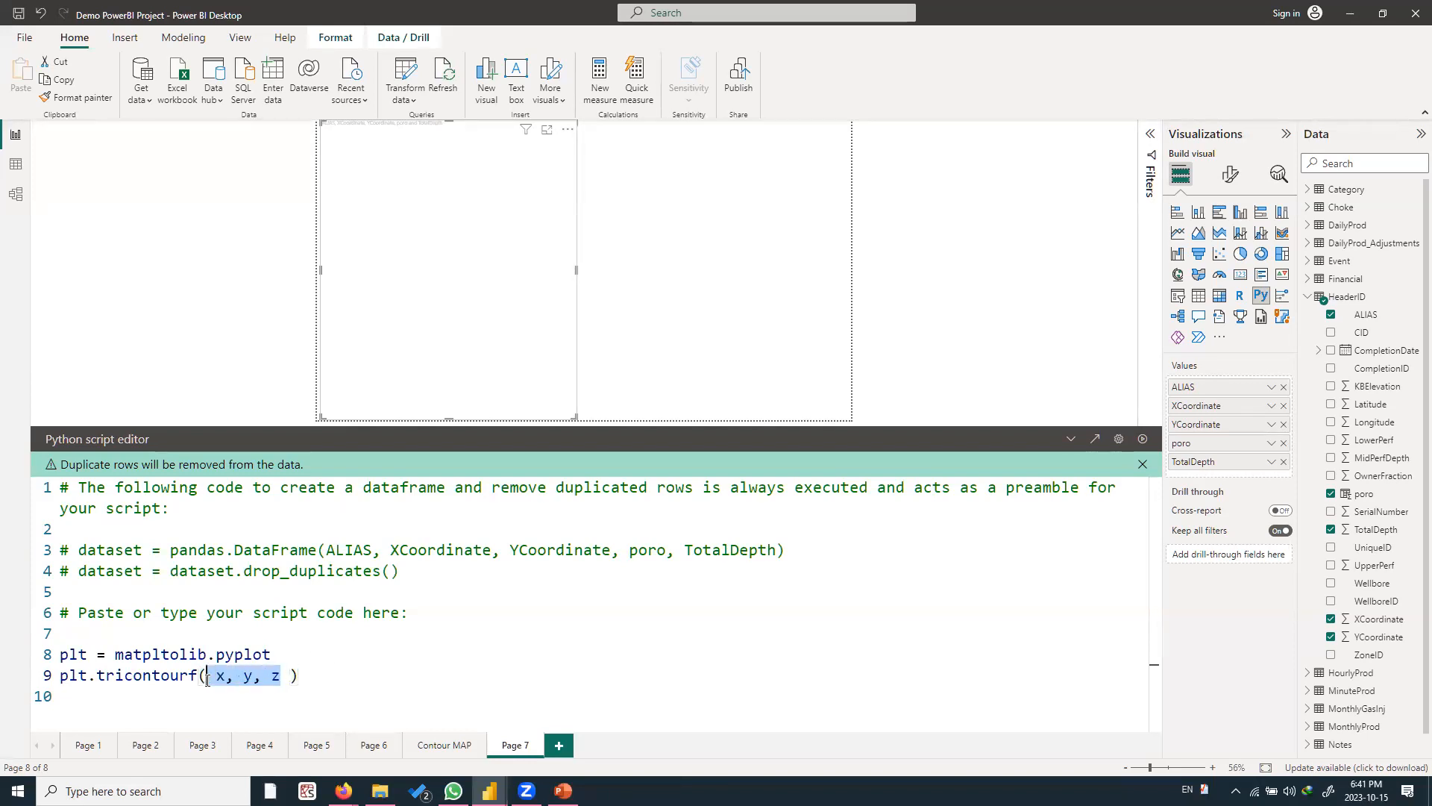
Insert the line "x = dataset.XCoordinate" between the pyplot line and the tricontourf call
{"action": "left_click", "coordinate": [316, 659]}
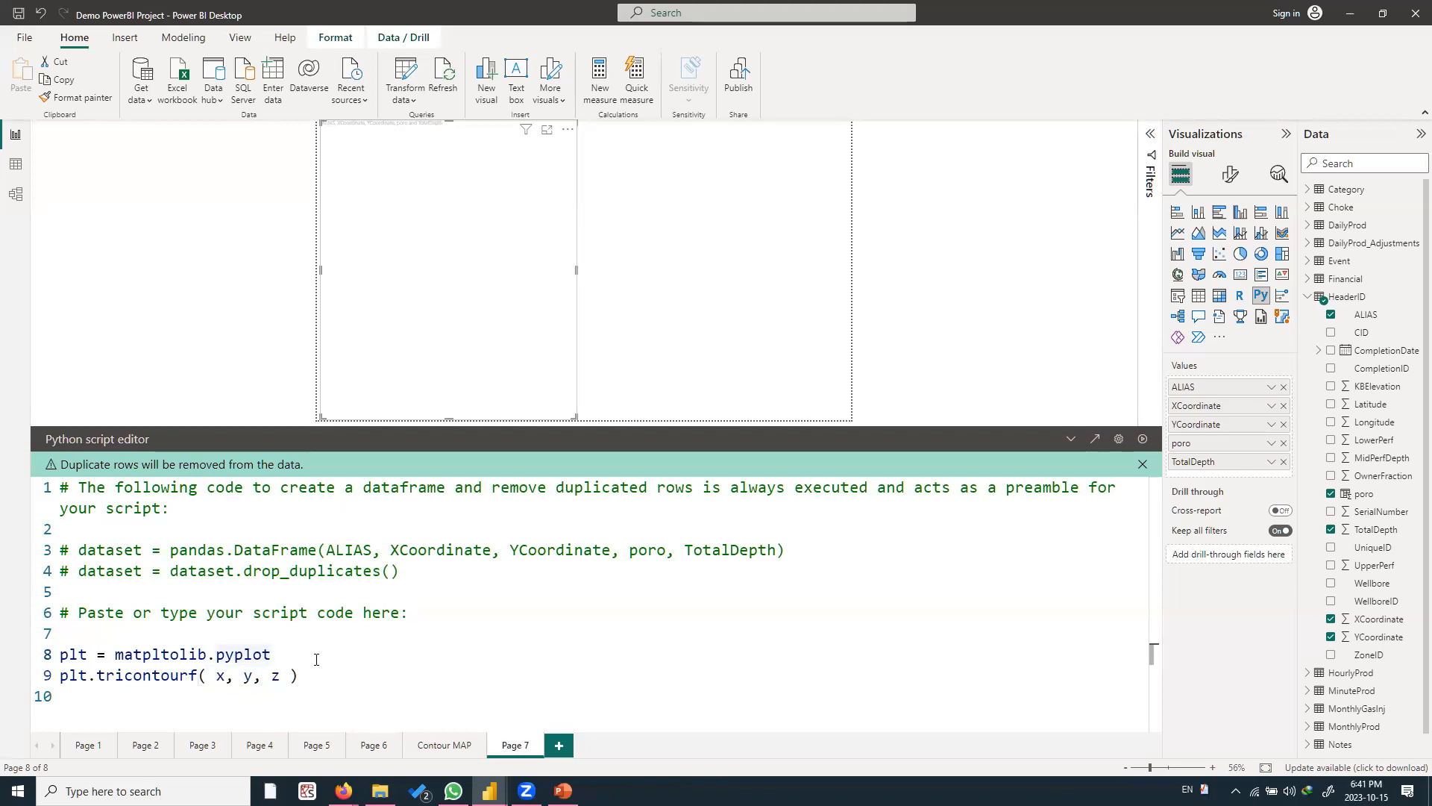
{"action": "key", "text": "Return"}
{"action": "type", "text": "x ="}
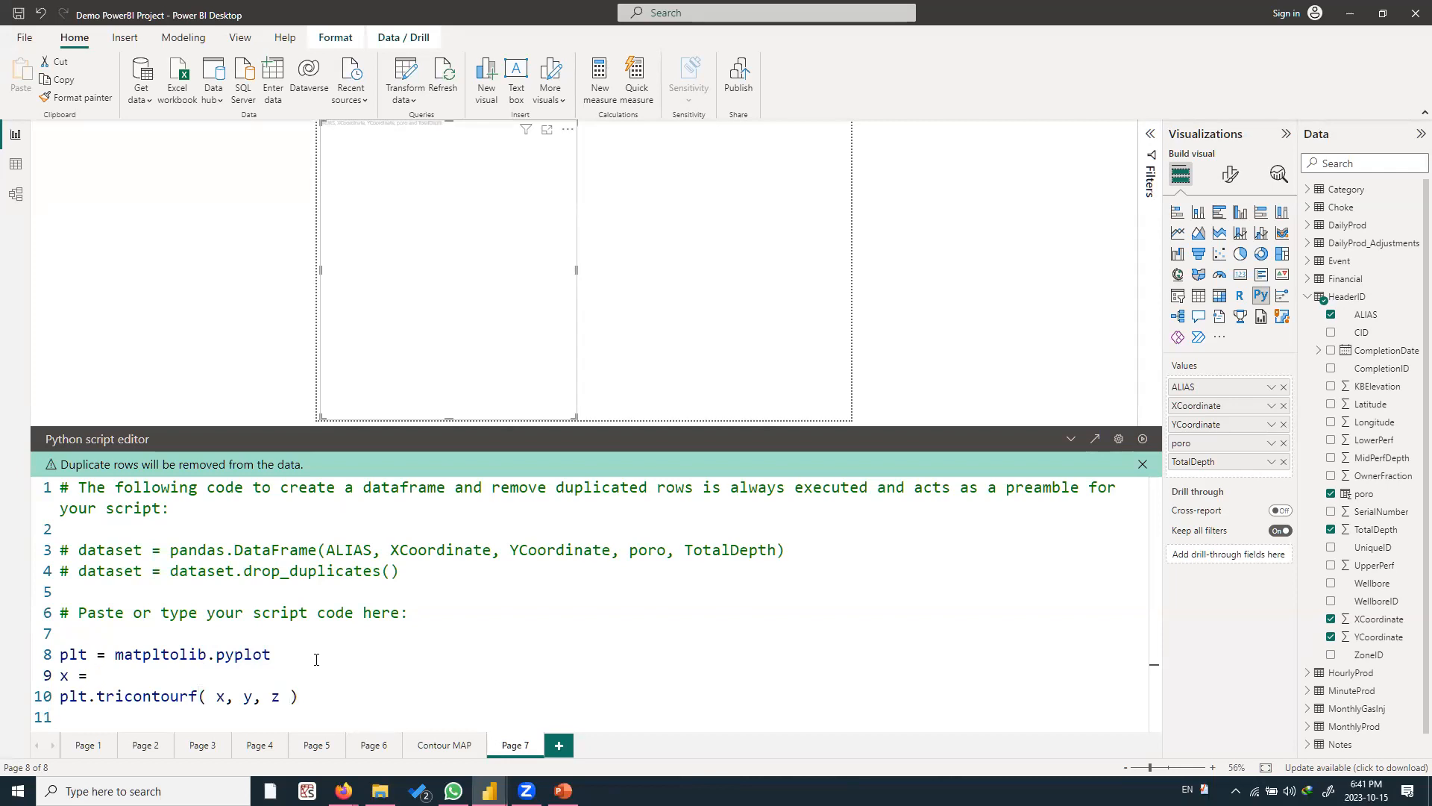
{"action": "double_click", "coordinate": [112, 550]}
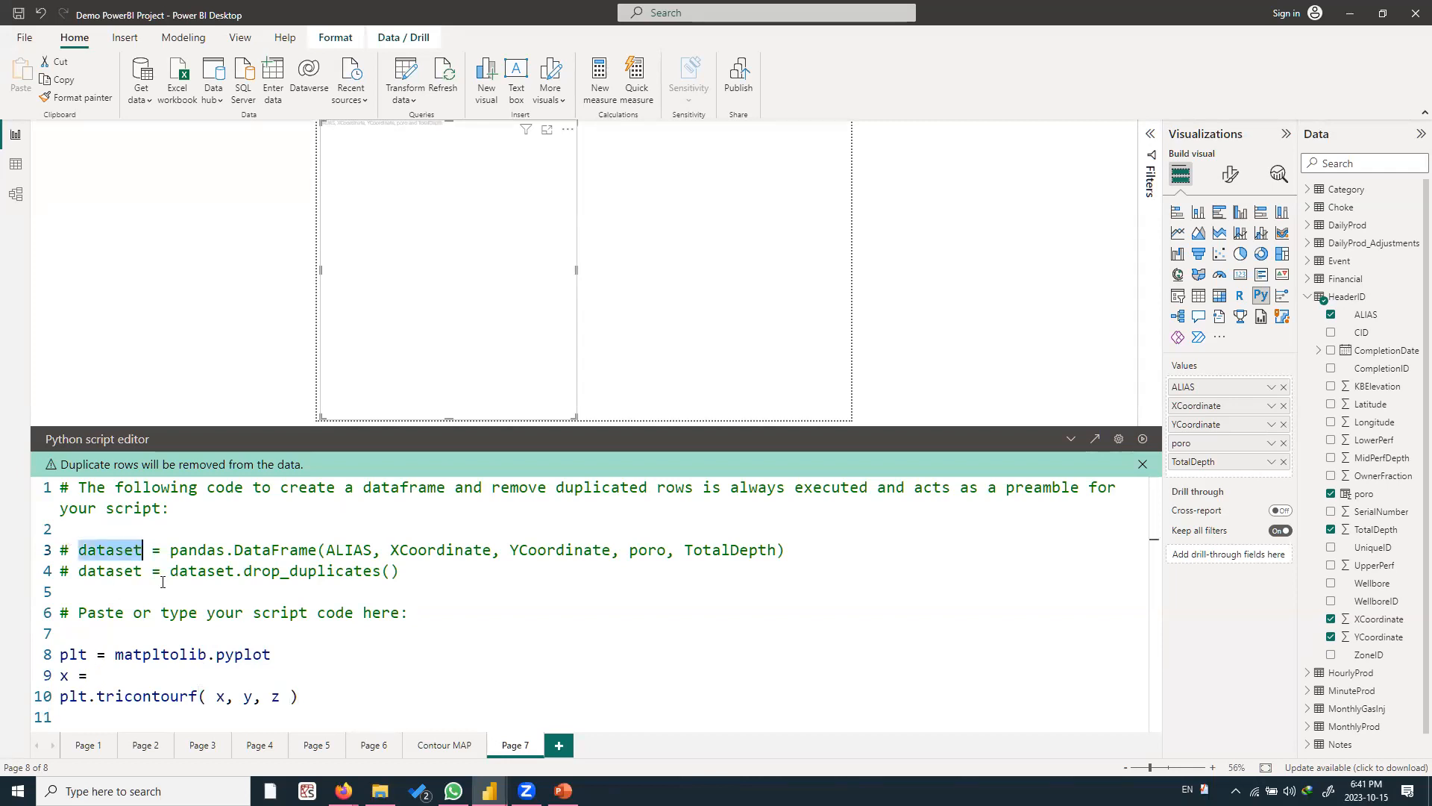
{"action": "left_click", "coordinate": [144, 679]}
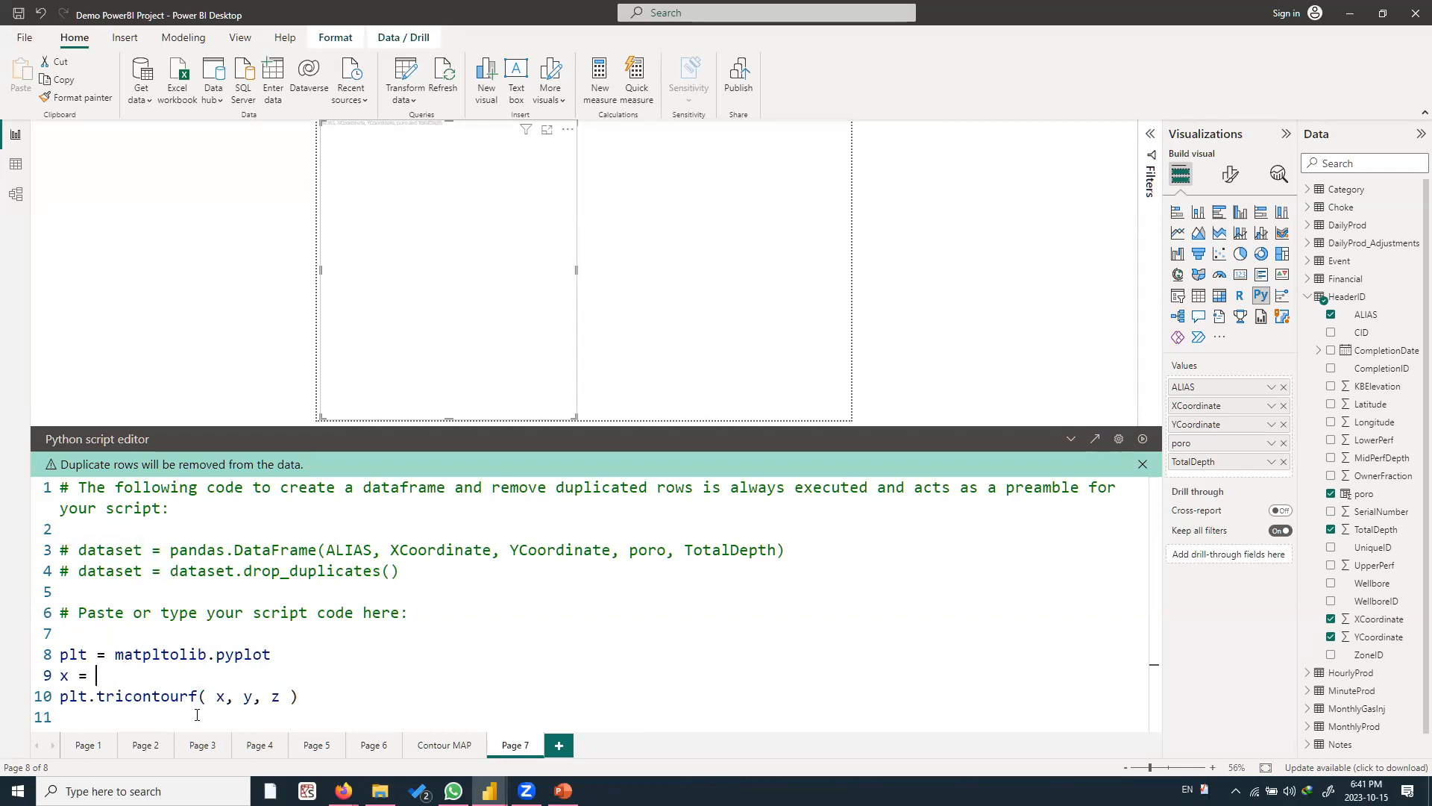
{"action": "type", "text": "dataset."}
{"action": "double_click", "coordinate": [456, 550]}
{"action": "left_click", "coordinate": [241, 672]}
{"action": "type", "text": "Xcoo"}
{"action": "key", "text": "BackSpace"}
{"action": "key", "text": "BackSpace"}
{"action": "key", "text": "BackSpace"}
{"action": "type", "text": "Coordinate"}
Add the line "y = dataset.YCoordinate" below the x definition
{"action": "key", "text": "Return"}
{"action": "type", "text": "y = dataset.Y"}
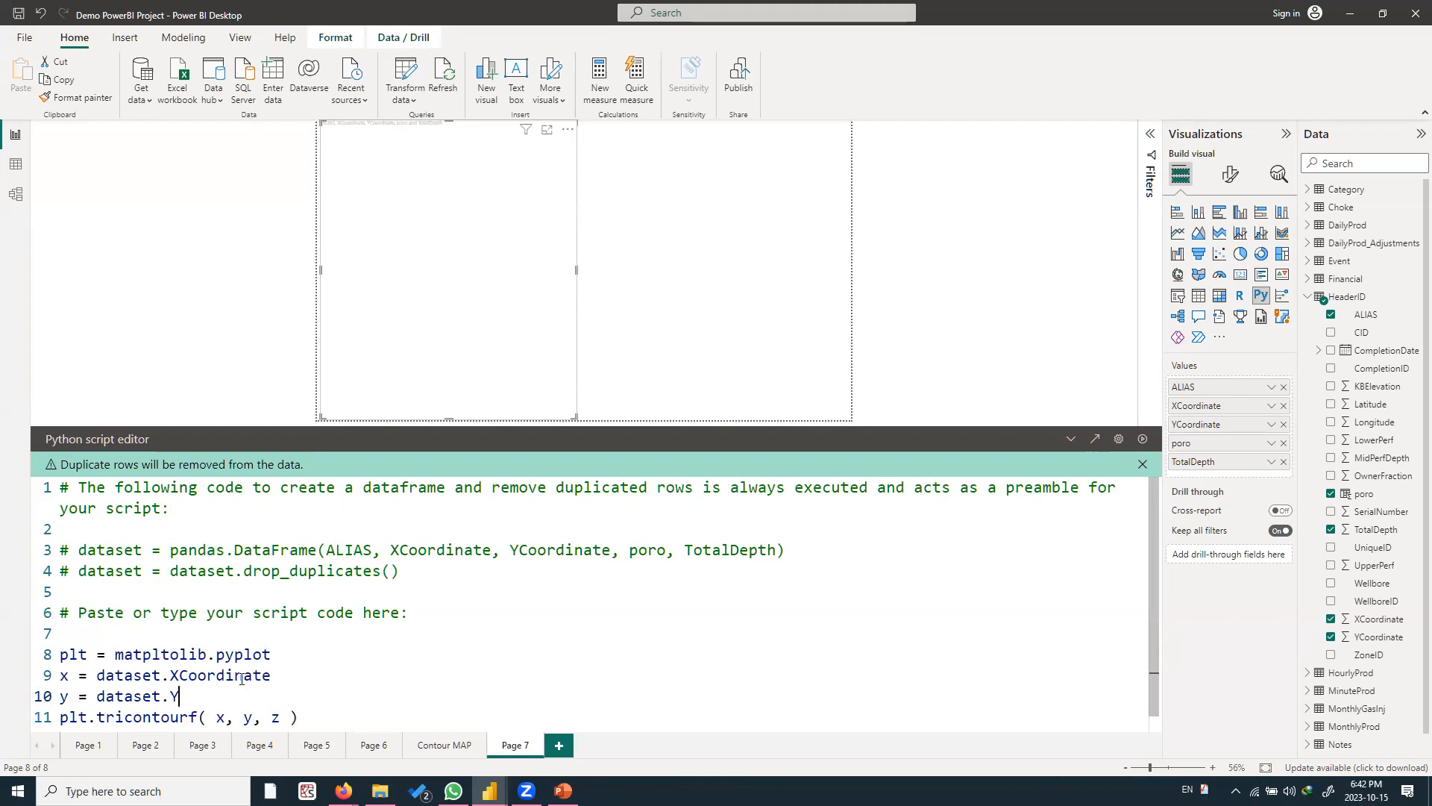
{"action": "type", "text": "Coordinate"}
Add the line "z = dataset.TotalDepth" below the y definition, followed by a blank line before the tricontourf call
{"action": "key", "text": "Return"}
{"action": "type", "text": "z"}
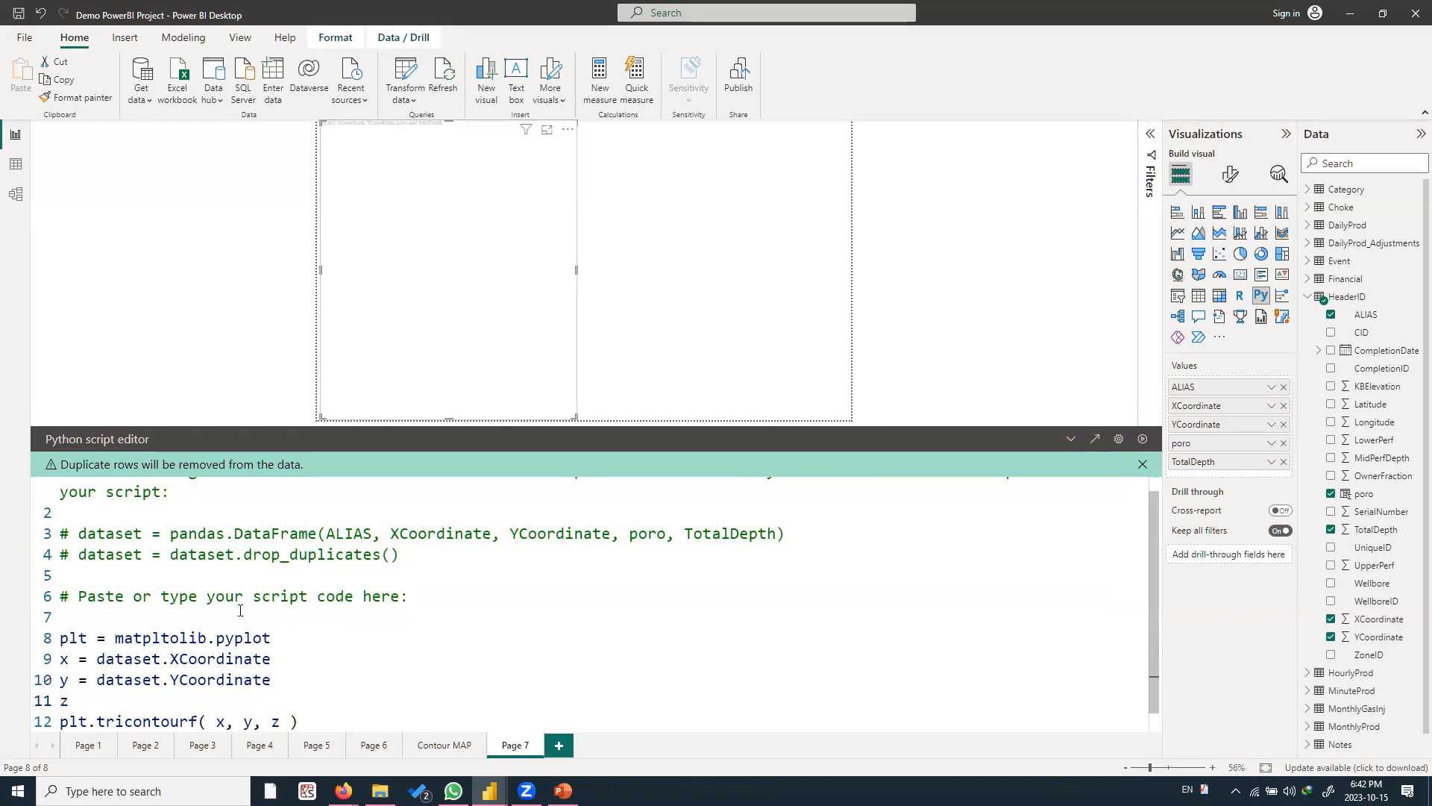
{"action": "scroll", "coordinate": [497, 543], "scroll_direction": "down", "scroll_amount": 1}
{"action": "double_click", "coordinate": [644, 512]}
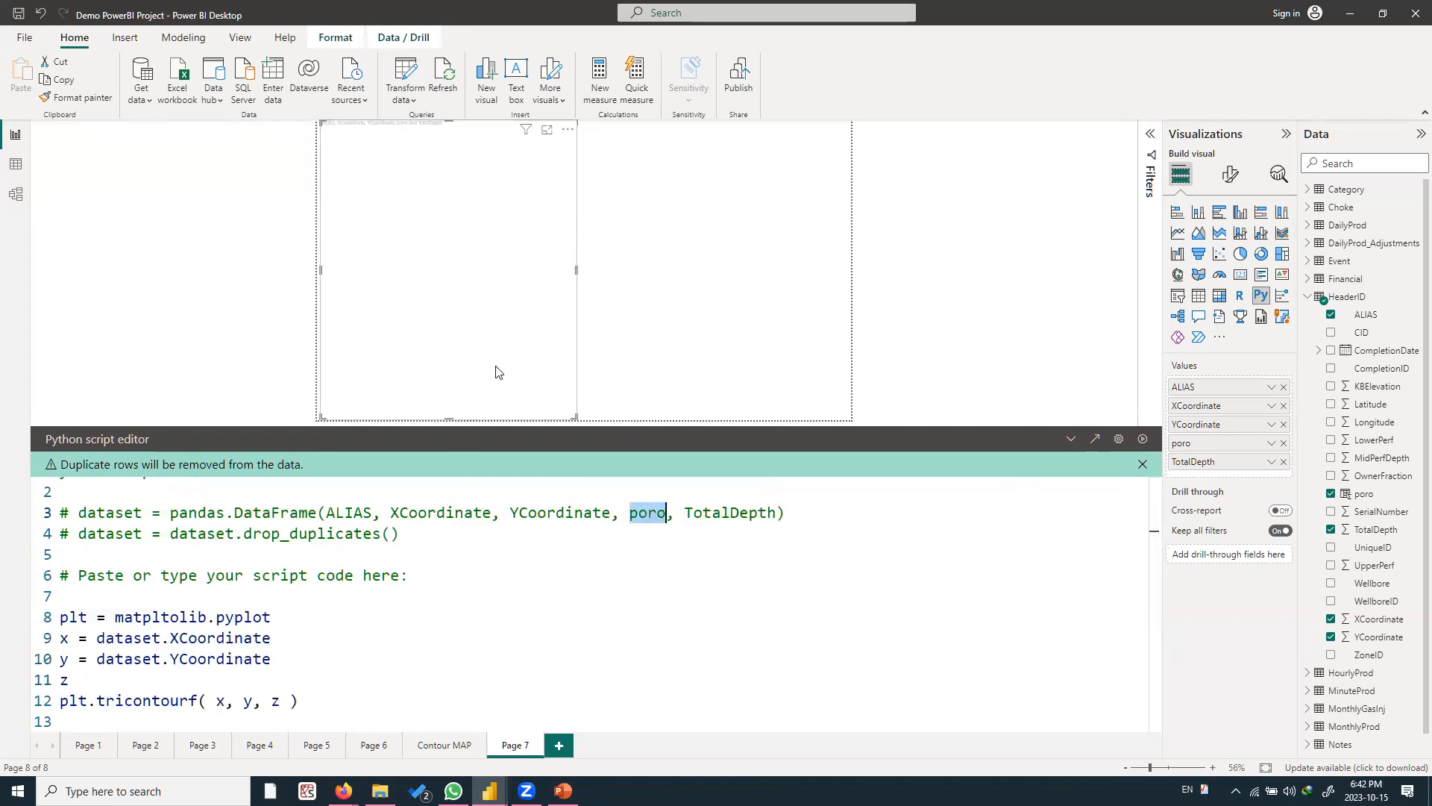
{"action": "double_click", "coordinate": [743, 511]}
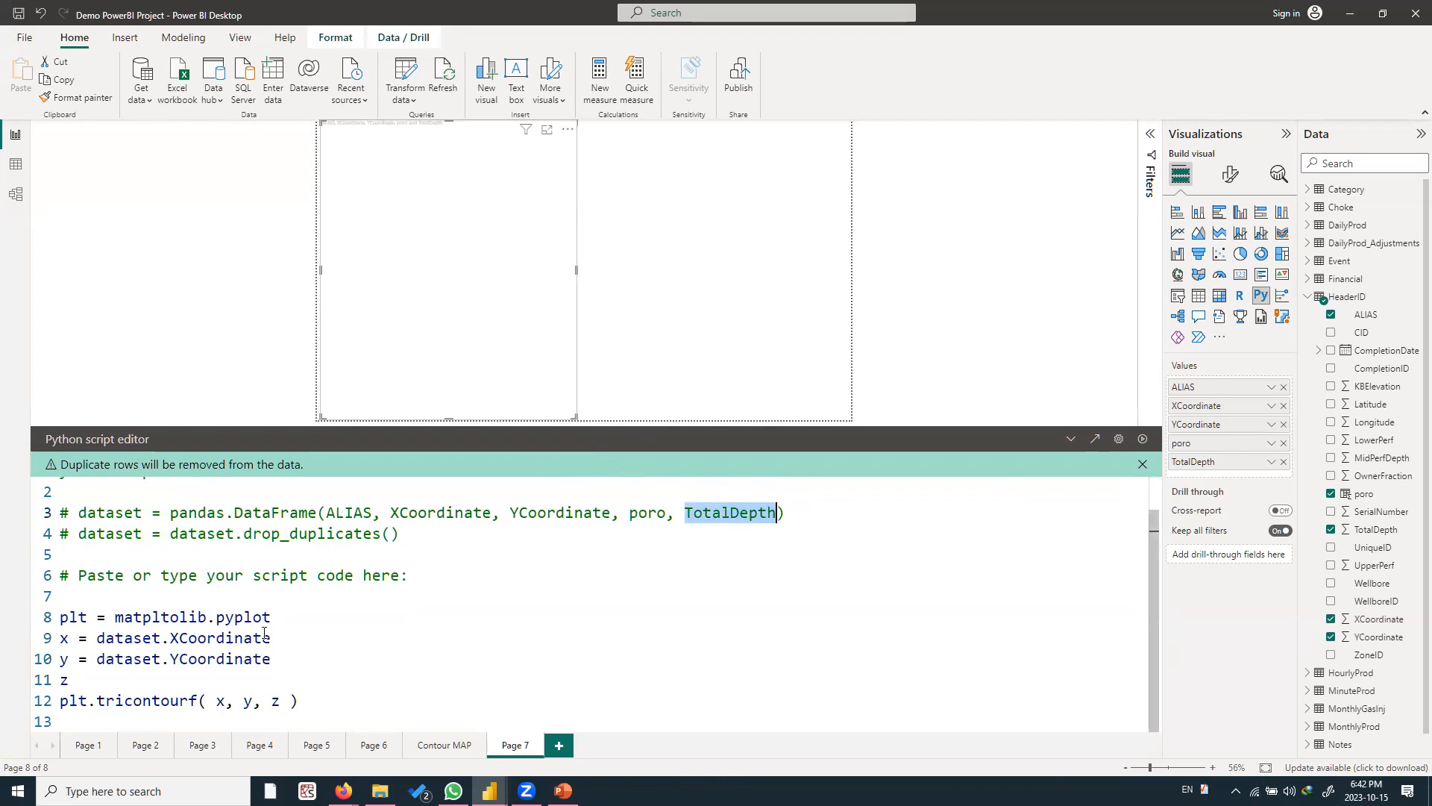
{"action": "left_click", "coordinate": [119, 681]}
{"action": "type", "text": "= "}
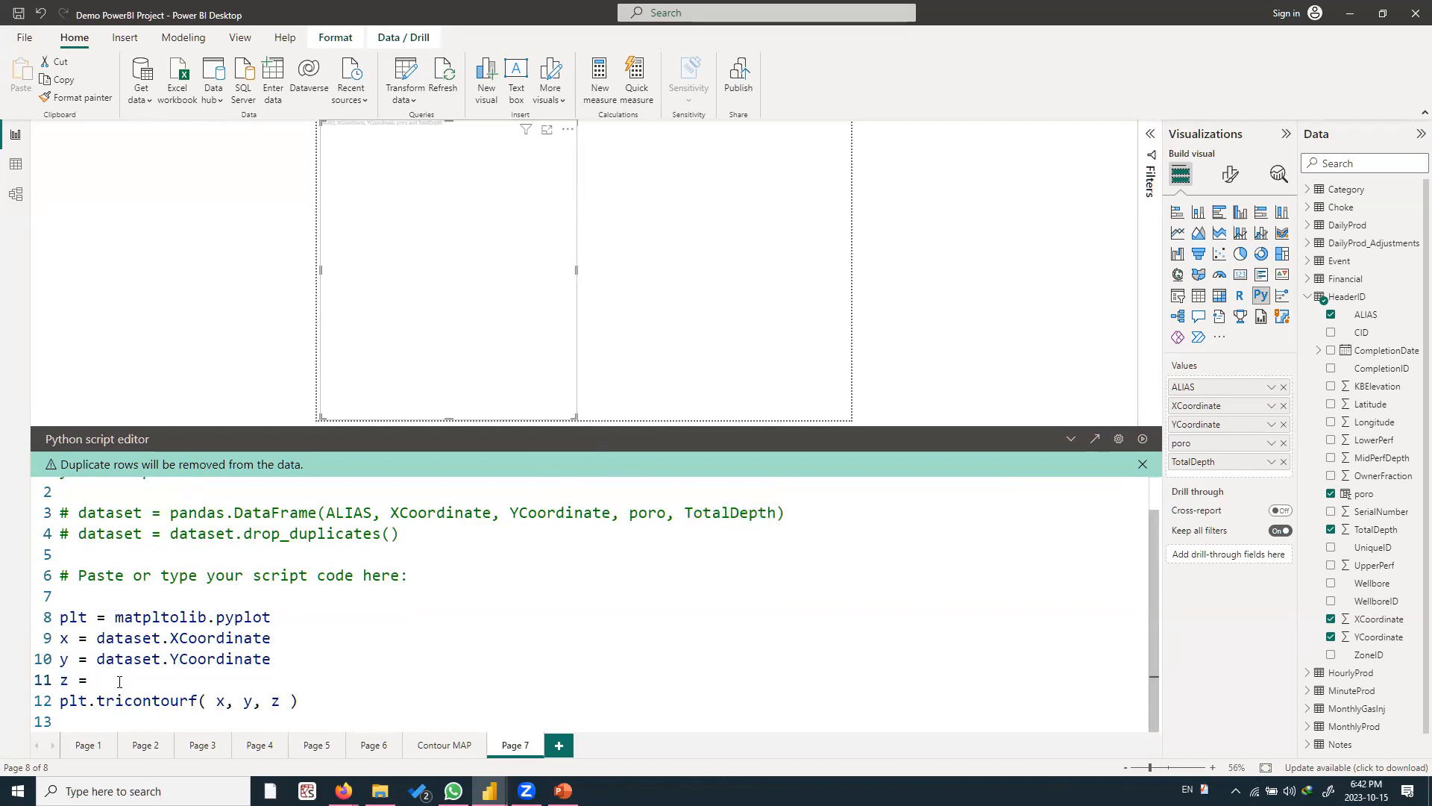
{"action": "type", "text": "dataset.TotalDepth"}
{"action": "key", "text": "Return"}
{"action": "left_click_drag", "start_coordinate": [262, 659], "coordinate": [55, 596]}
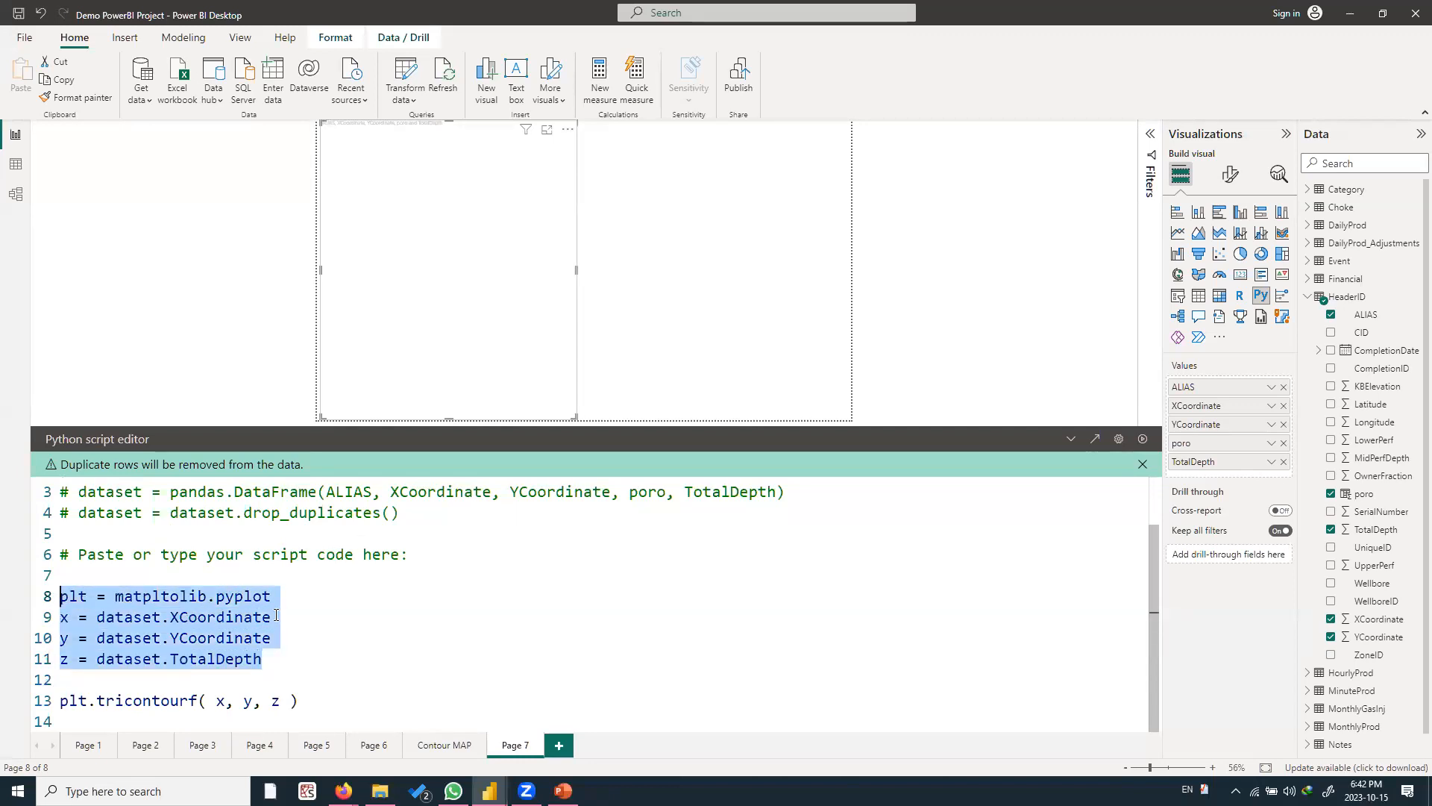
{"action": "left_click", "coordinate": [306, 667]}
{"action": "left_click_drag", "start_coordinate": [244, 659], "coordinate": [60, 616]}
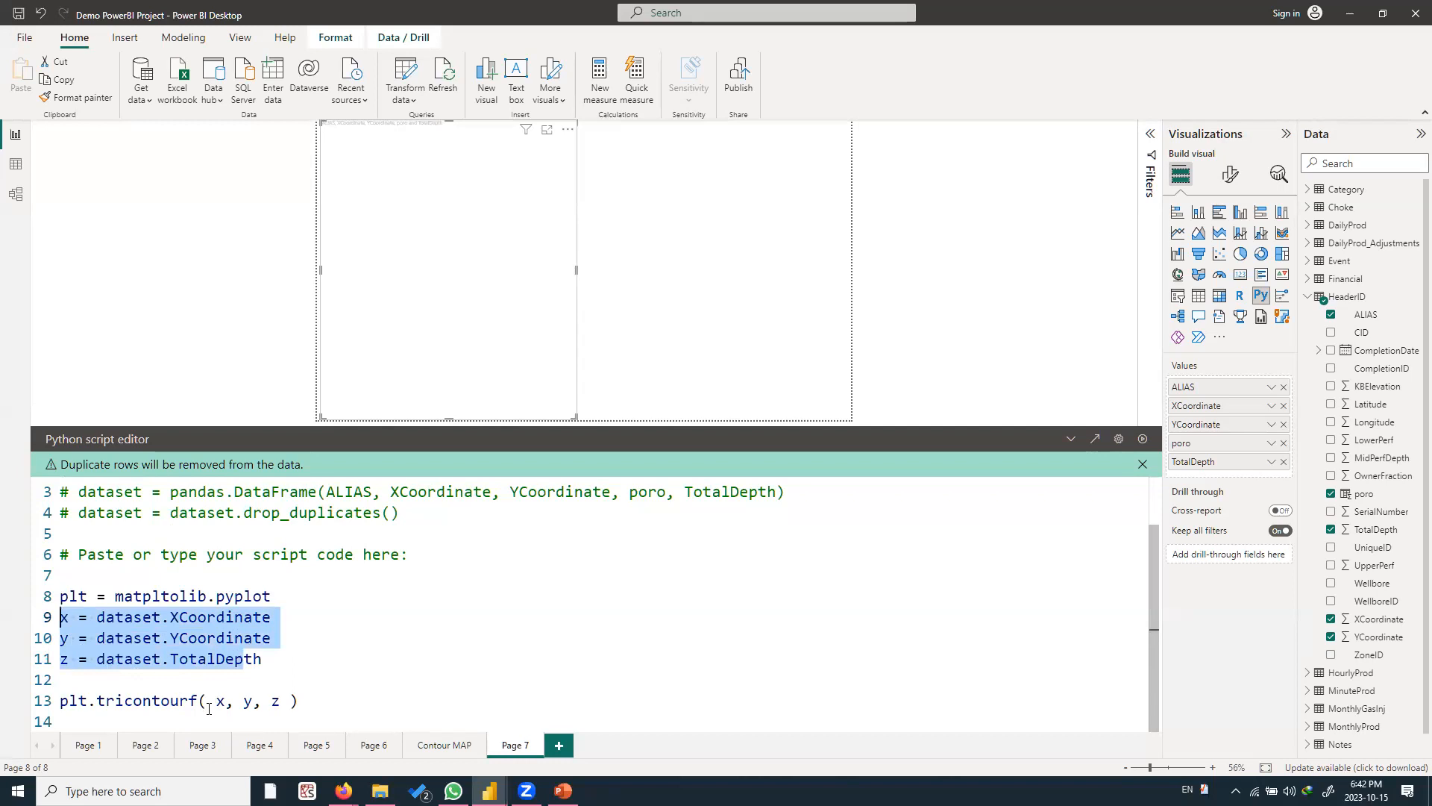
{"action": "left_click_drag", "start_coordinate": [215, 700], "coordinate": [300, 701]}
Add "plt.show()" on a new line after the tricontourf call and run the script
{"action": "left_click", "coordinate": [342, 701]}
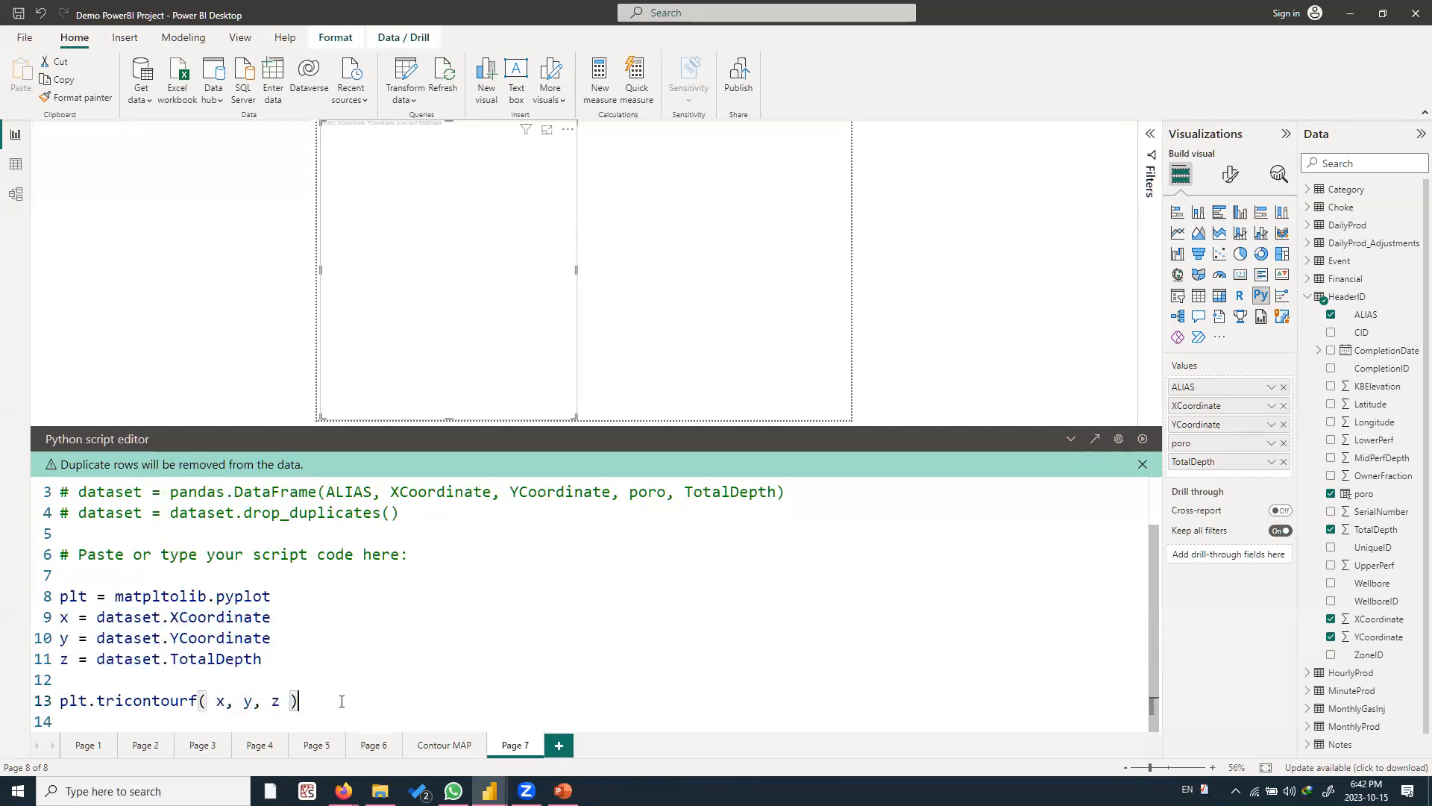
{"action": "key", "text": "Return"}
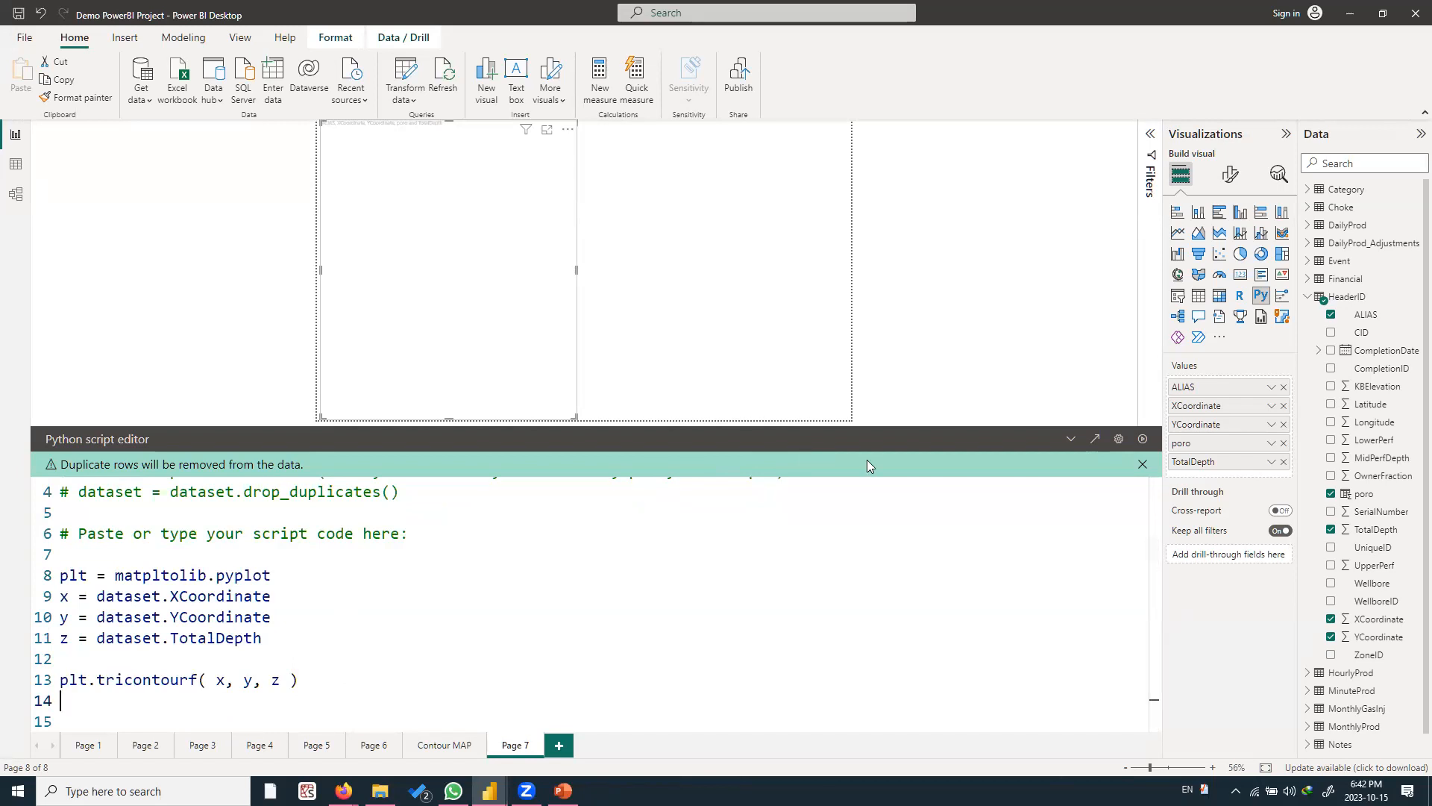
{"action": "type", "text": "plt.show()"}
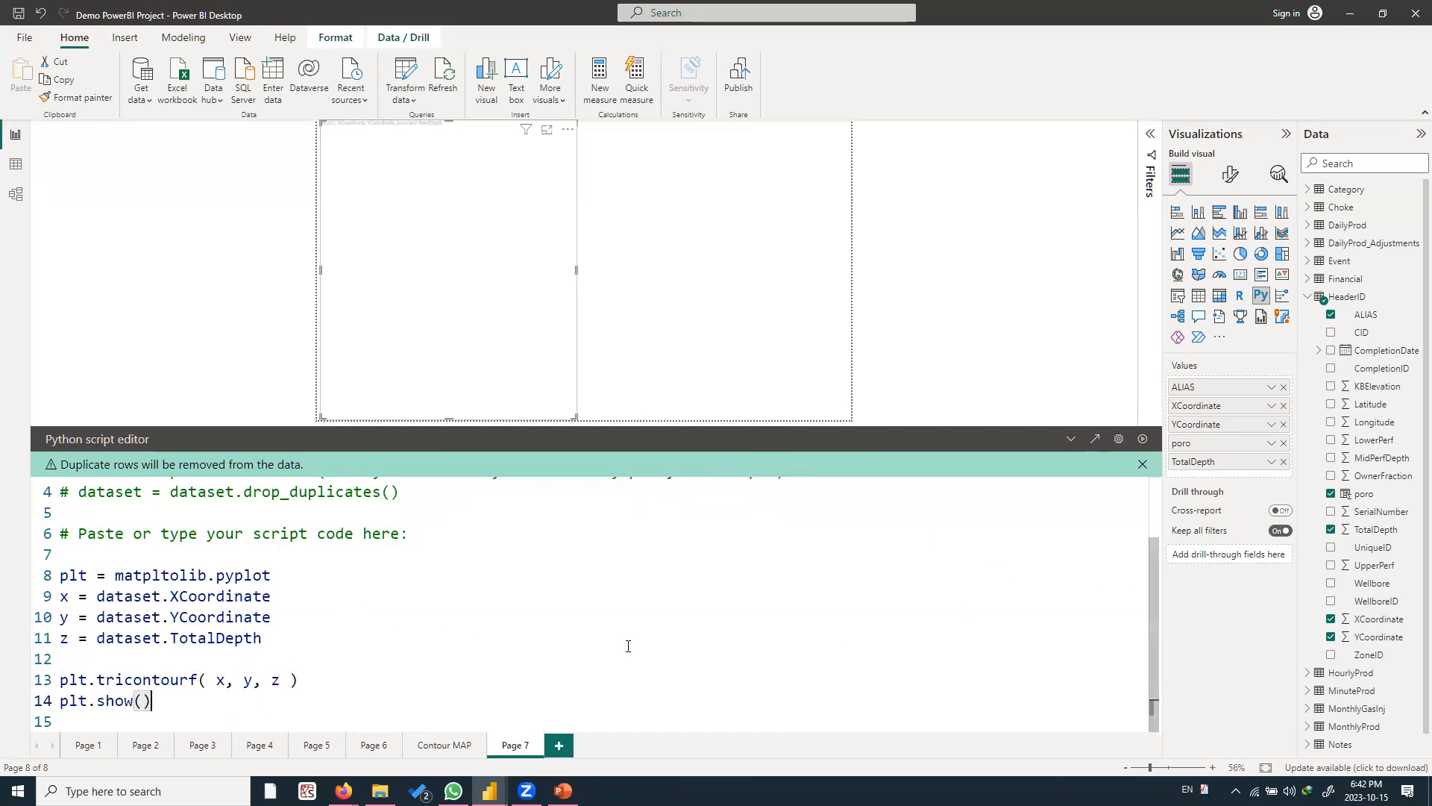
{"action": "left_click", "coordinate": [1143, 442]}
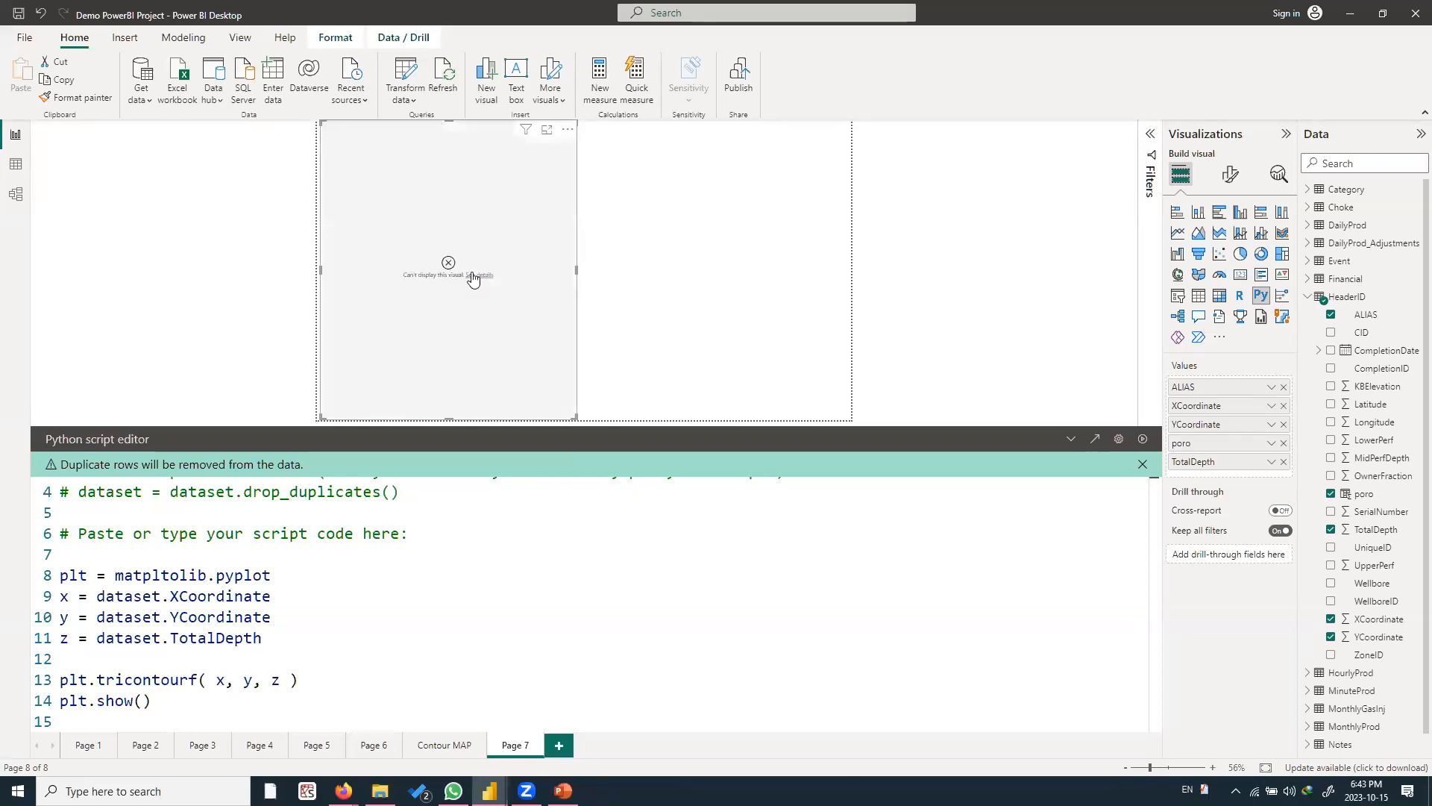
Check the visual's error details, correct the module name in the pyplot line to matplotlib, and rerun the script
{"action": "left_click", "coordinate": [476, 276]}
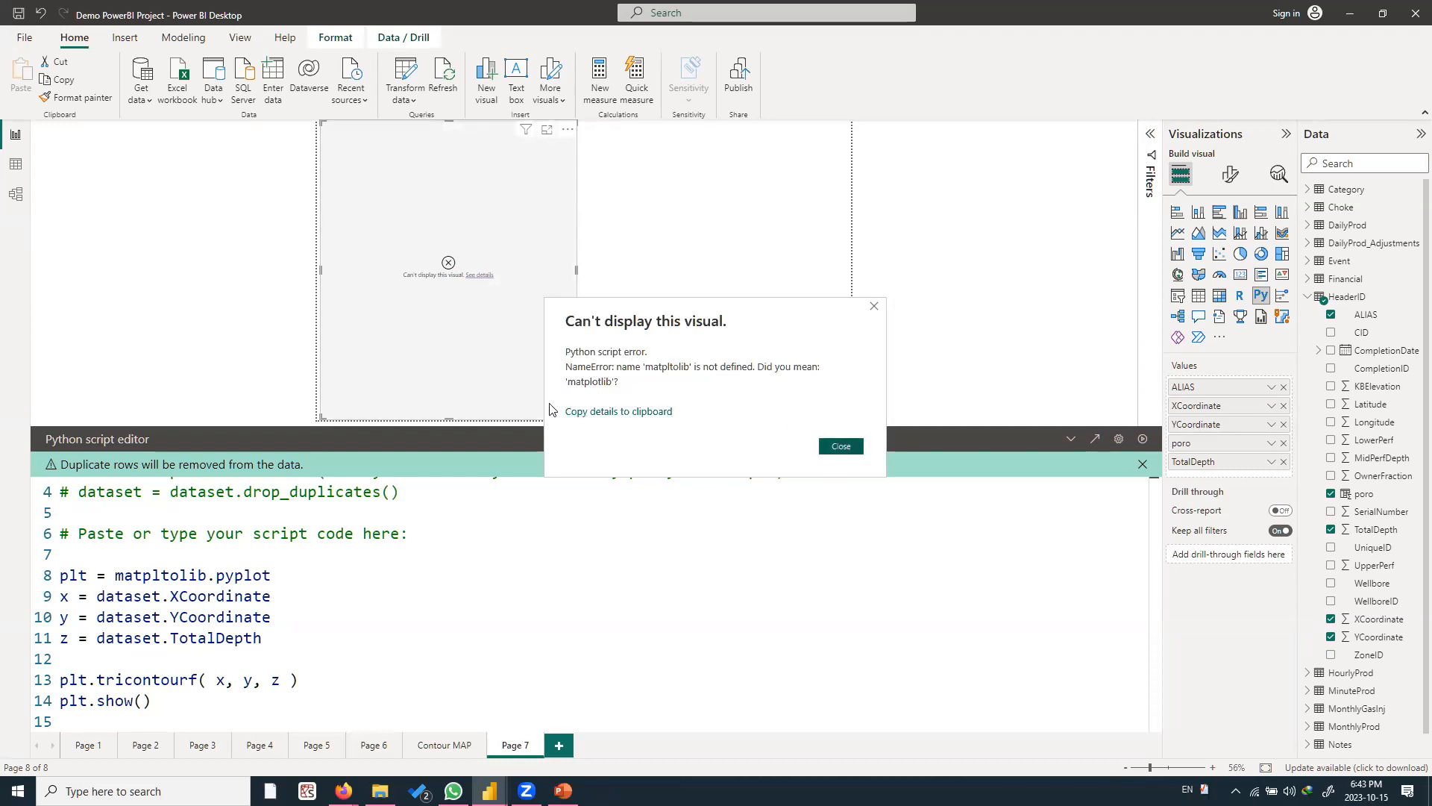
{"action": "left_click", "coordinate": [834, 451]}
{"action": "double_click", "coordinate": [139, 589]}
{"action": "left_click", "coordinate": [151, 579]}
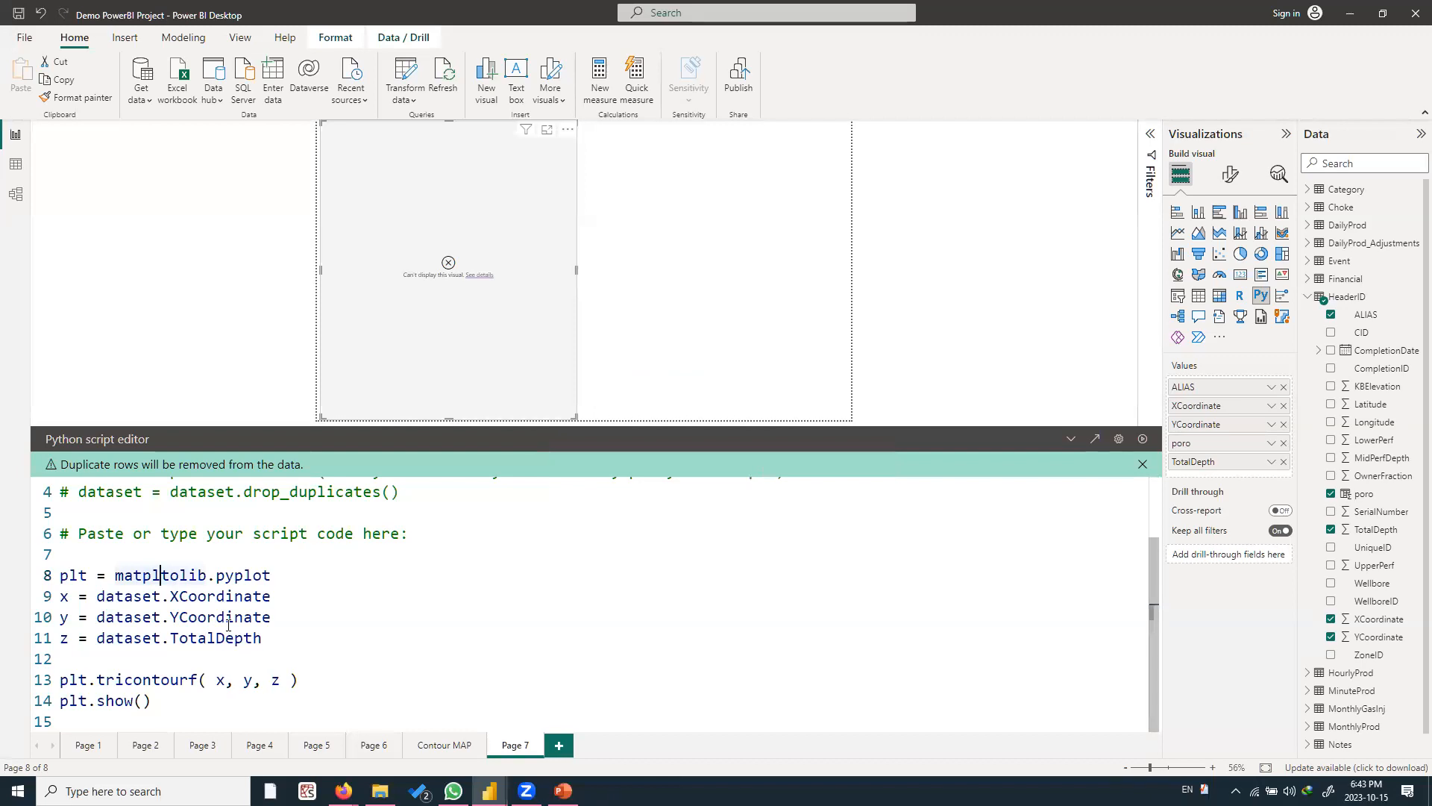
{"action": "type", "text": "o"}
{"action": "key", "text": "Right"}
{"action": "key", "text": "Right"}
{"action": "key", "text": "BackSpace"}
{"action": "left_click", "coordinate": [1142, 440]}
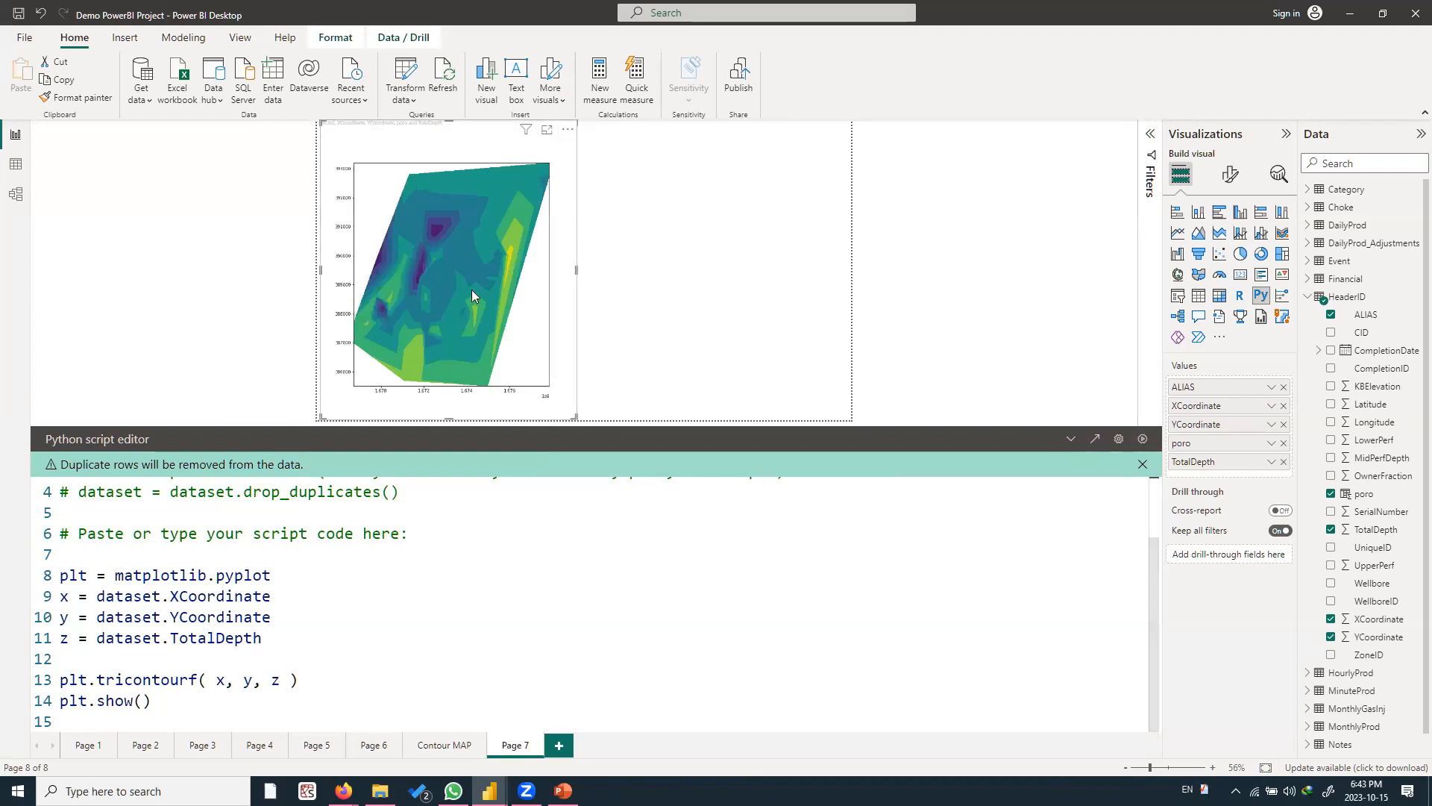
Collapse the script editor to examine the contour map and compare it with the reference contour map image in Firefox
{"action": "left_click", "coordinate": [1072, 440]}
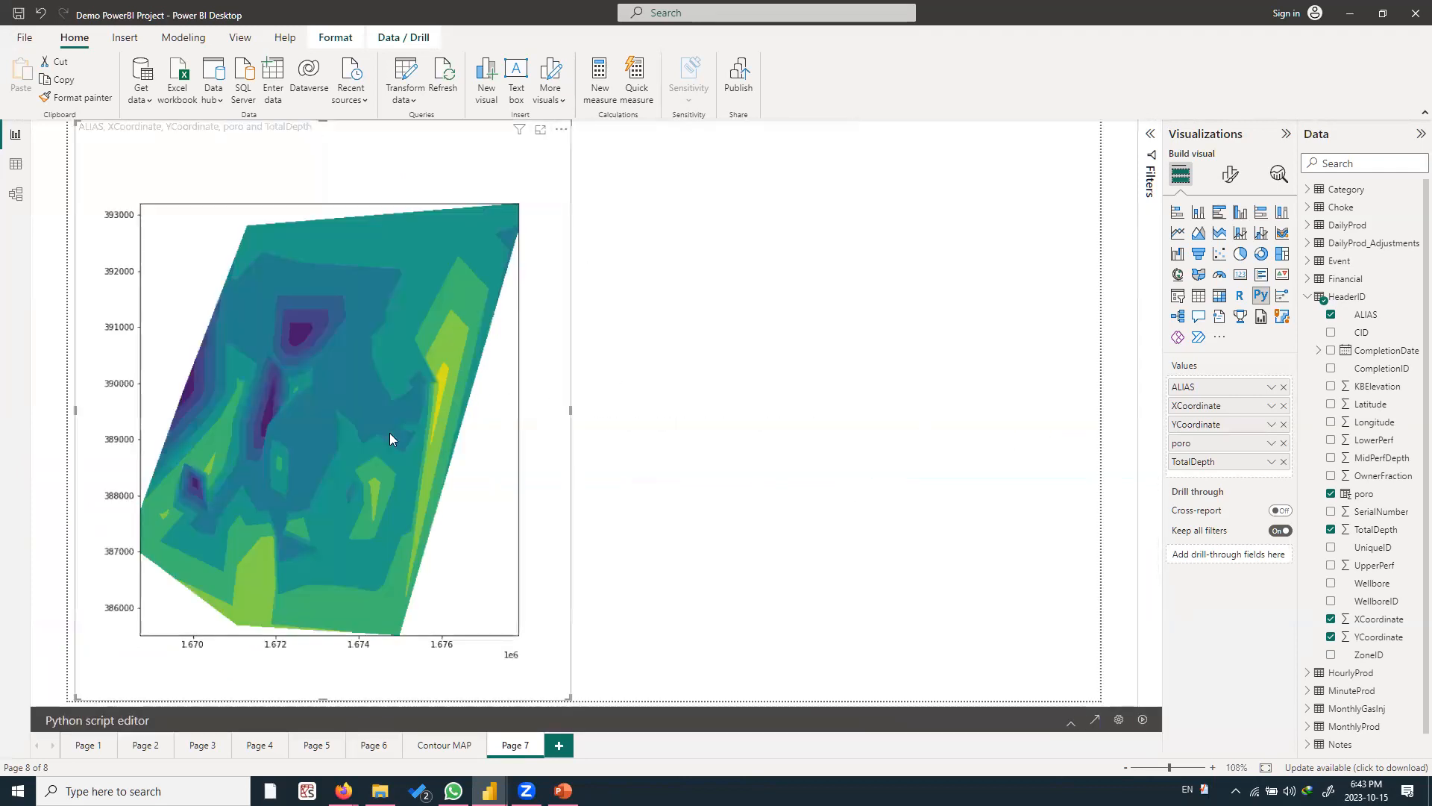
{"action": "left_click", "coordinate": [1072, 722]}
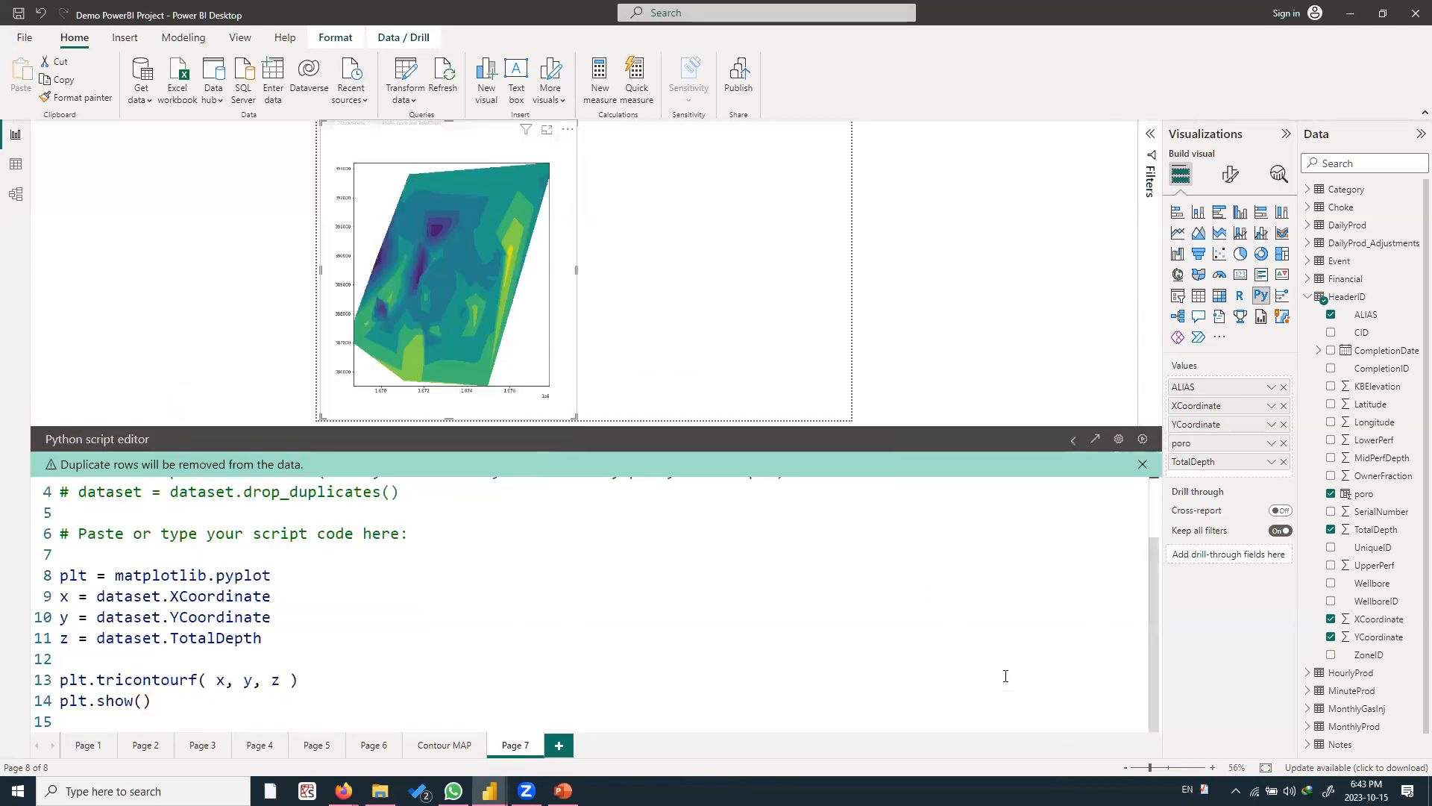
{"action": "left_click", "coordinate": [1071, 438]}
{"action": "mouse_move", "coordinate": [344, 791]}
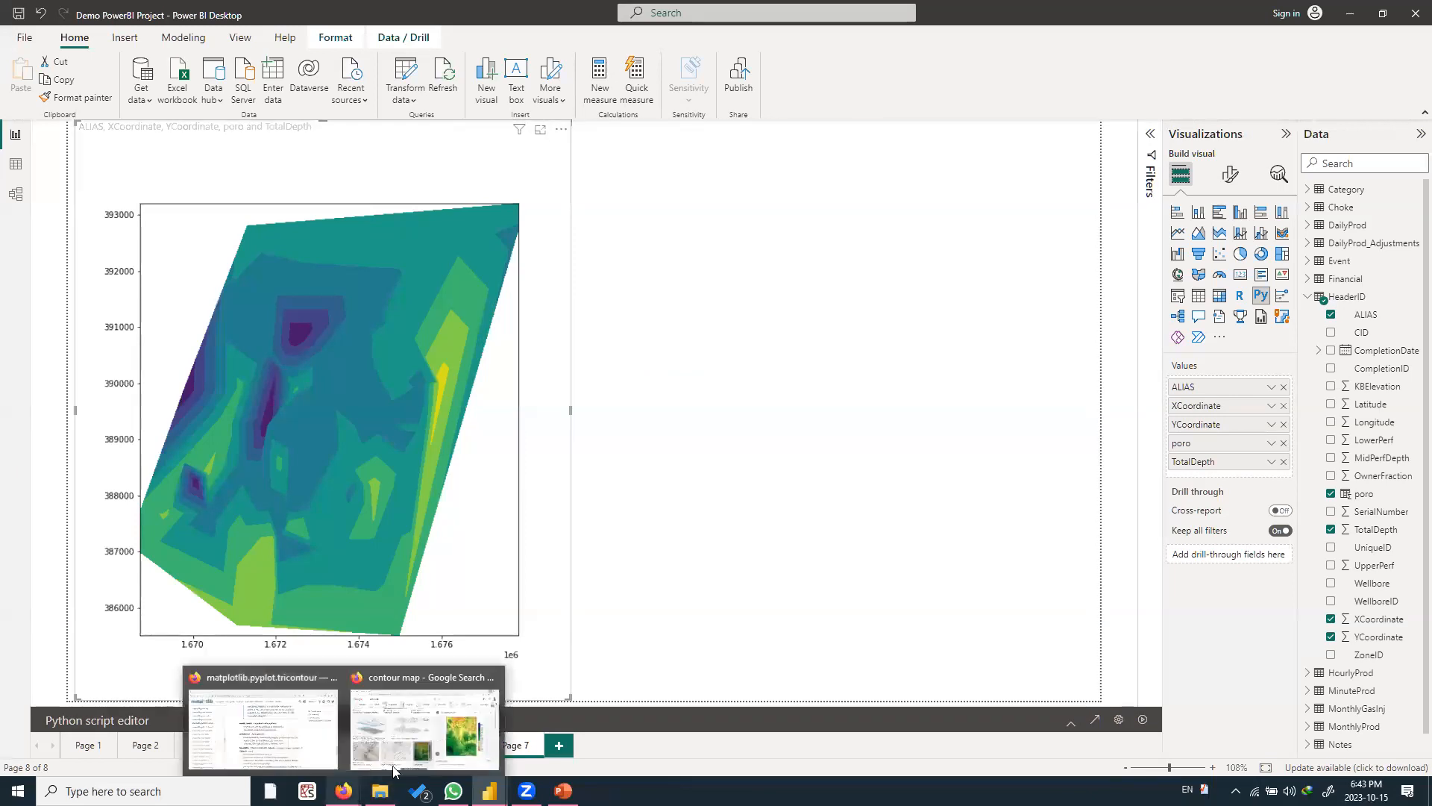
{"action": "left_click", "coordinate": [422, 725]}
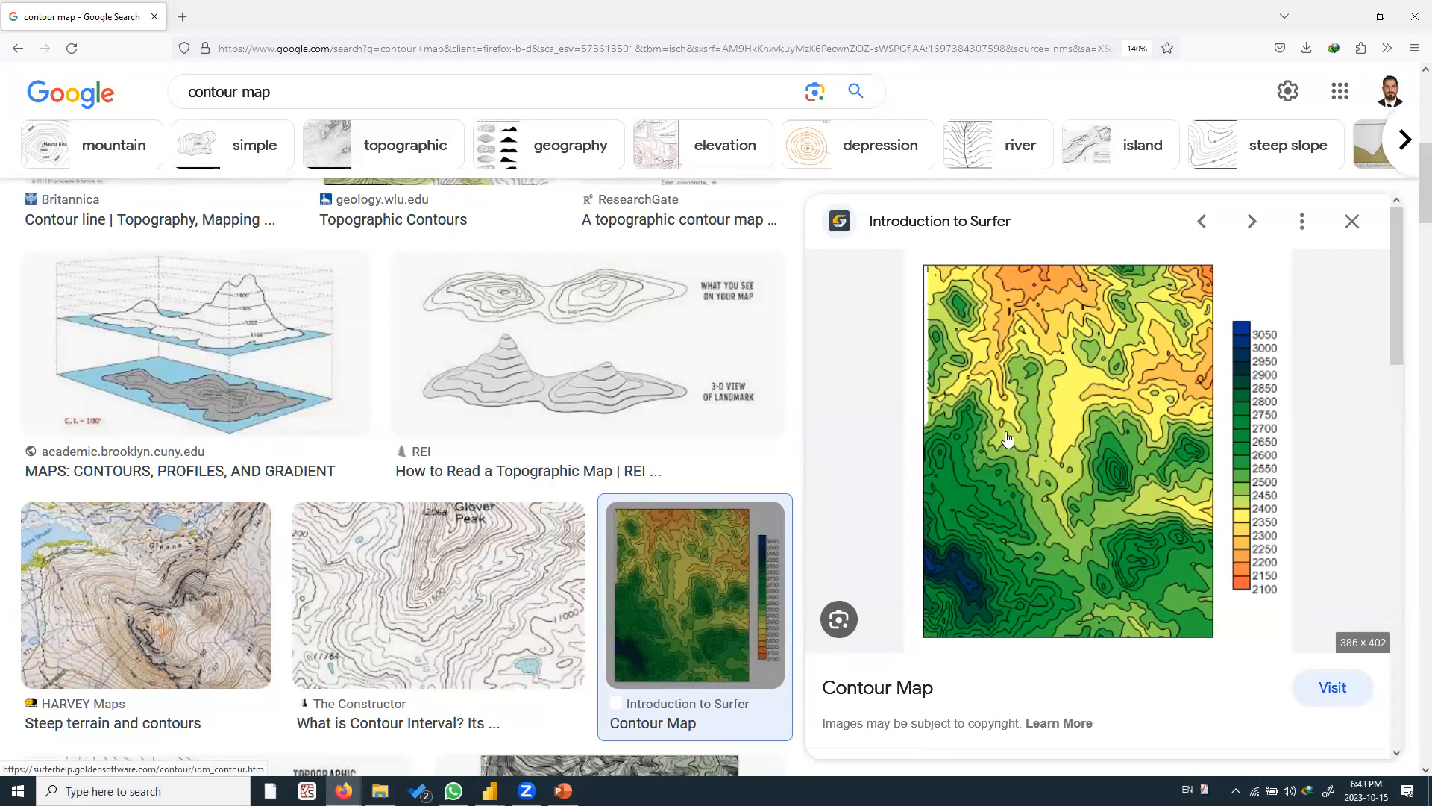
{"action": "left_click", "coordinate": [1347, 17]}
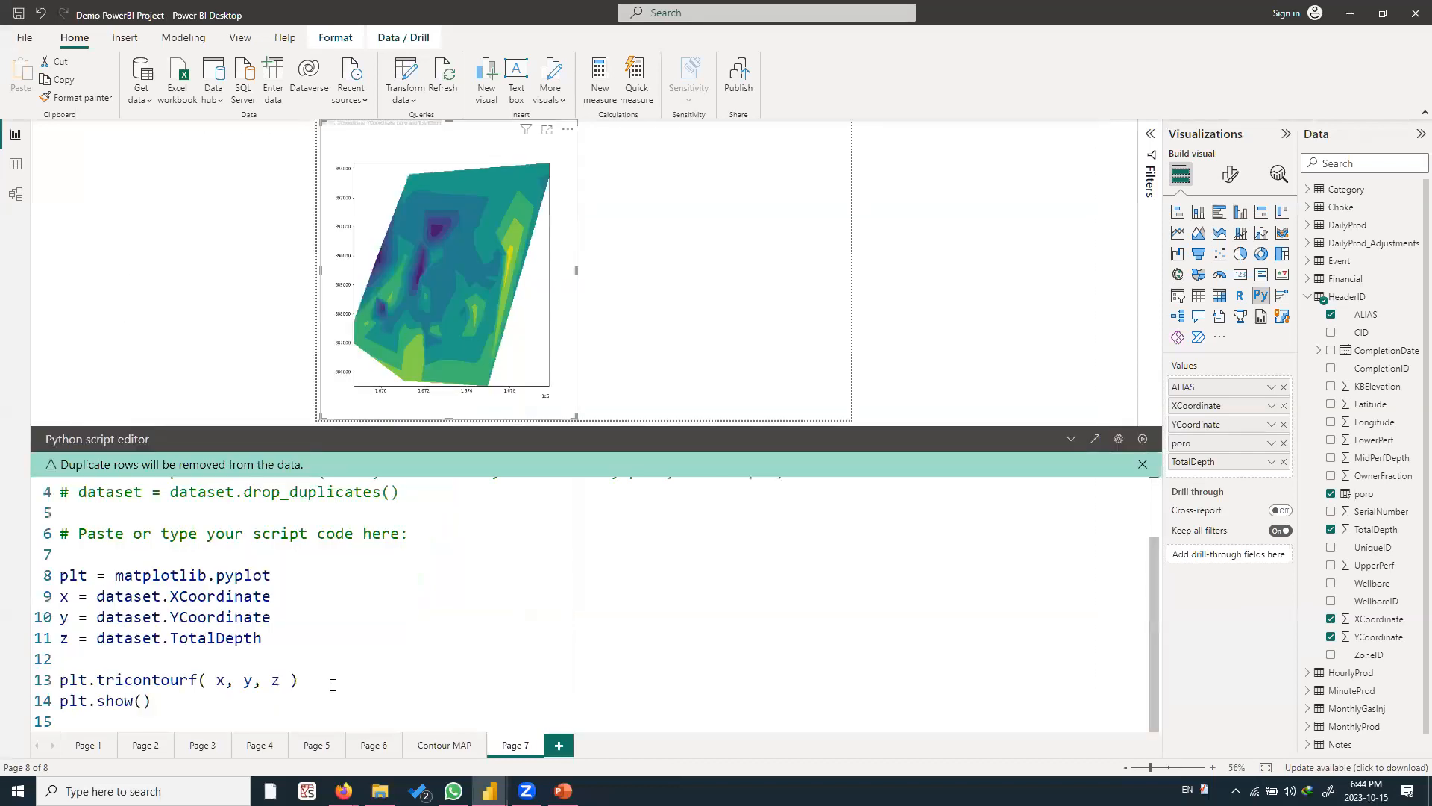
Add a "plt.tricontour( x,y,z )" call on a new line between the tricontourf and show lines
{"action": "left_click", "coordinate": [333, 685]}
{"action": "key", "text": "Return"}
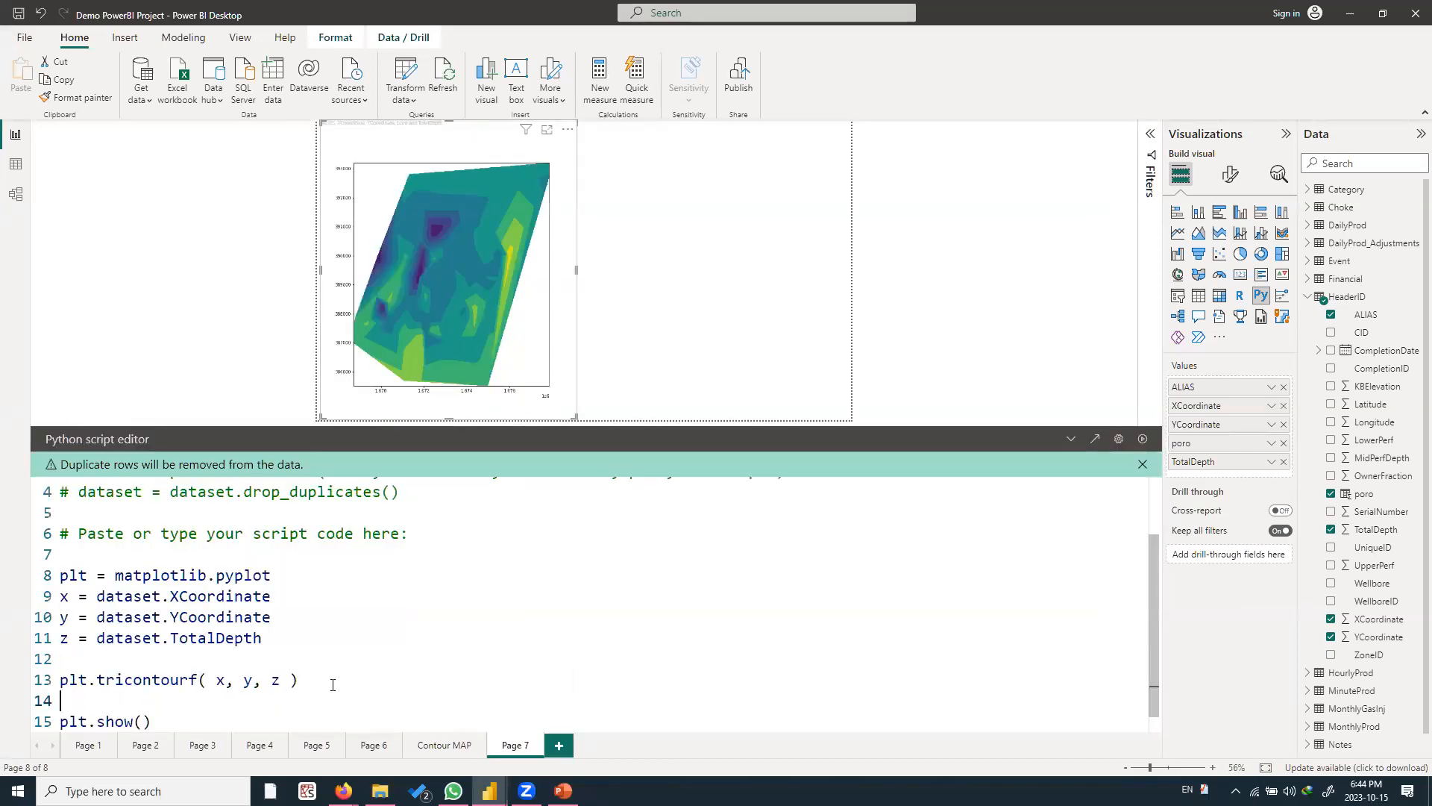
{"action": "type", "text": "plt.tricontour()"}
{"action": "key", "text": "Left"}
{"action": "type", "text": "x,y,z"}
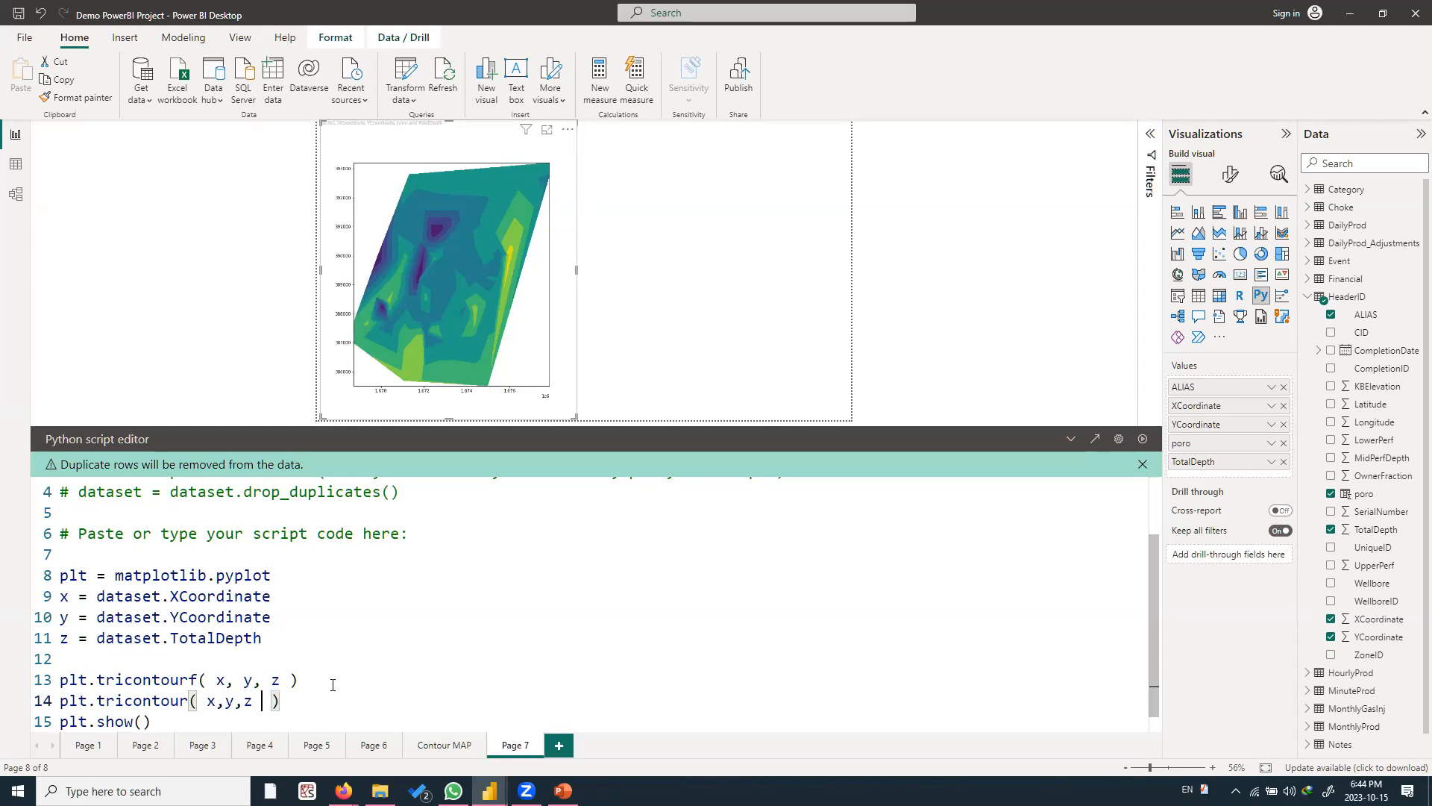
Add the argument cmap="rainbow" to the plt.tricontour call, followed by a comma
{"action": "type", "text": ","}
{"action": "type", "text": " camp"}
{"action": "key", "text": "BackSpace"}
{"action": "key", "text": "BackSpace"}
{"action": "key", "text": "BackSpace"}
{"action": "type", "text": "map"}
{"action": "type", "text": "\"\""}
{"action": "type", "text": "rain"}
{"action": "type", "text": "bow"}
{"action": "type", "text": ","}
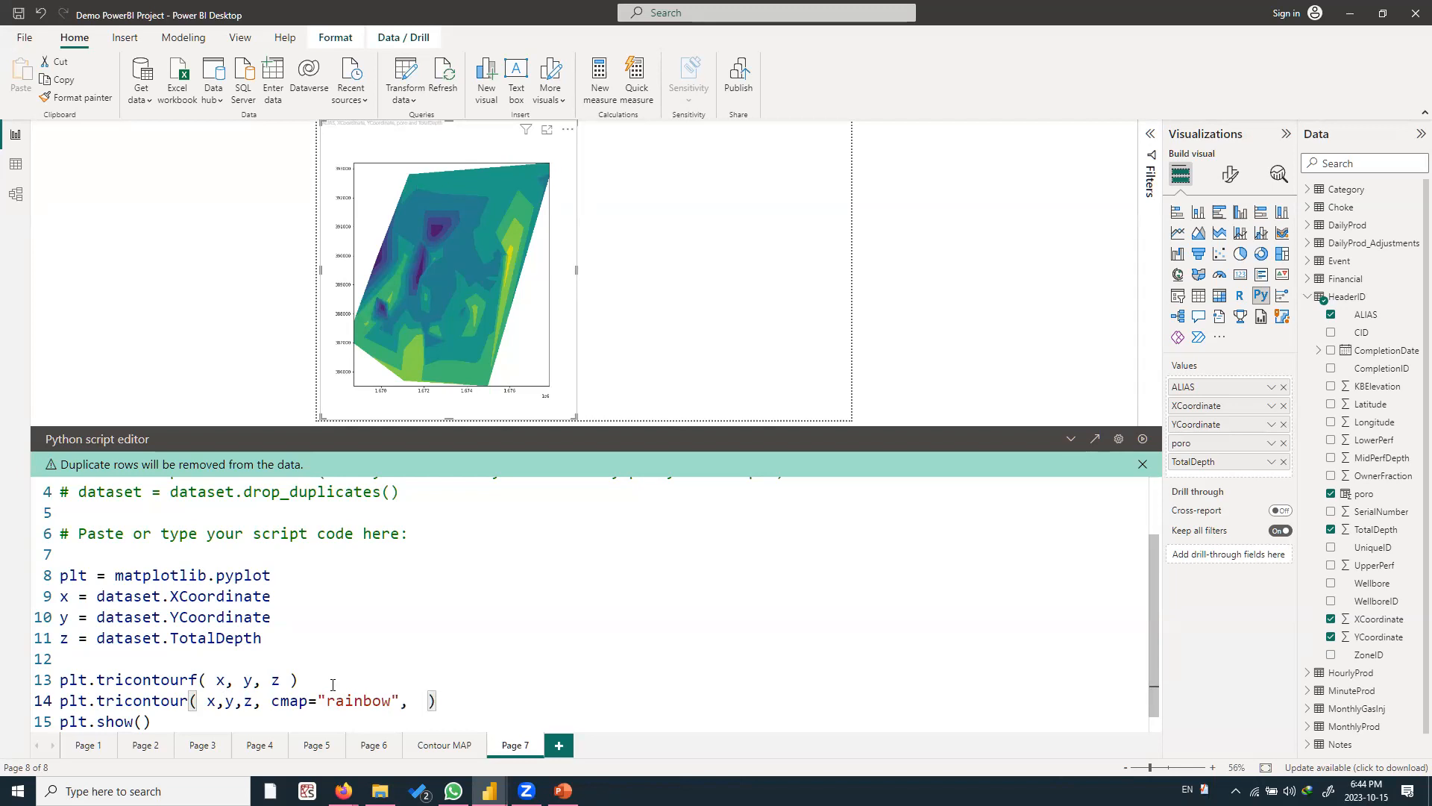
Add linewidths = 1 to the plt.tricontour call and rerun the script, collapsing the editor to view the map
{"action": "type", "text": "line"}
{"action": "type", "text": "withds"}
{"action": "key", "text": "BackSpace"}
{"action": "key", "text": "BackSpace"}
{"action": "key", "text": "BackSpace"}
{"action": "key", "text": "BackSpace"}
{"action": "type", "text": "dths = "}
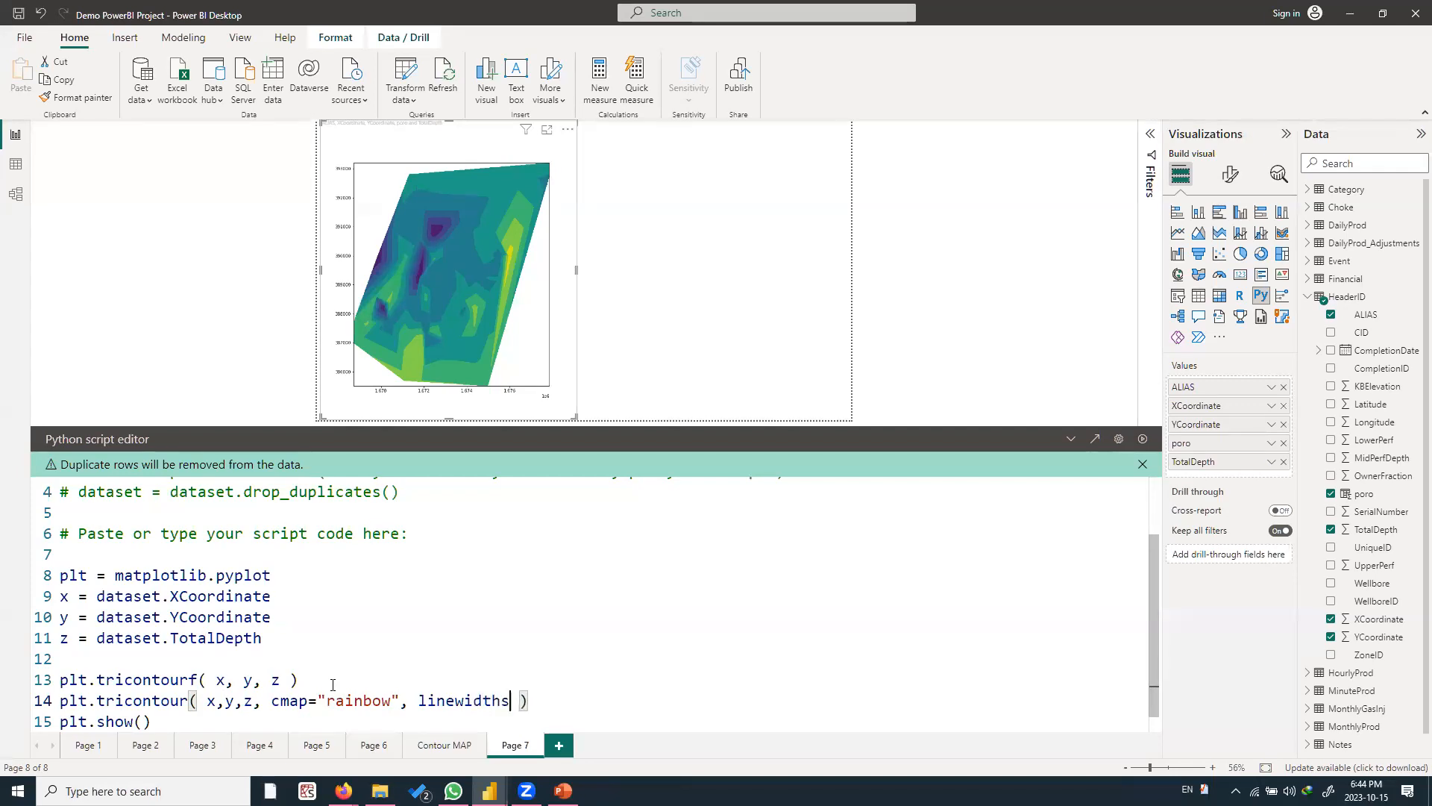
{"action": "type", "text": "1"}
{"action": "scroll", "coordinate": [454, 700], "scroll_direction": "down", "scroll_amount": 1}
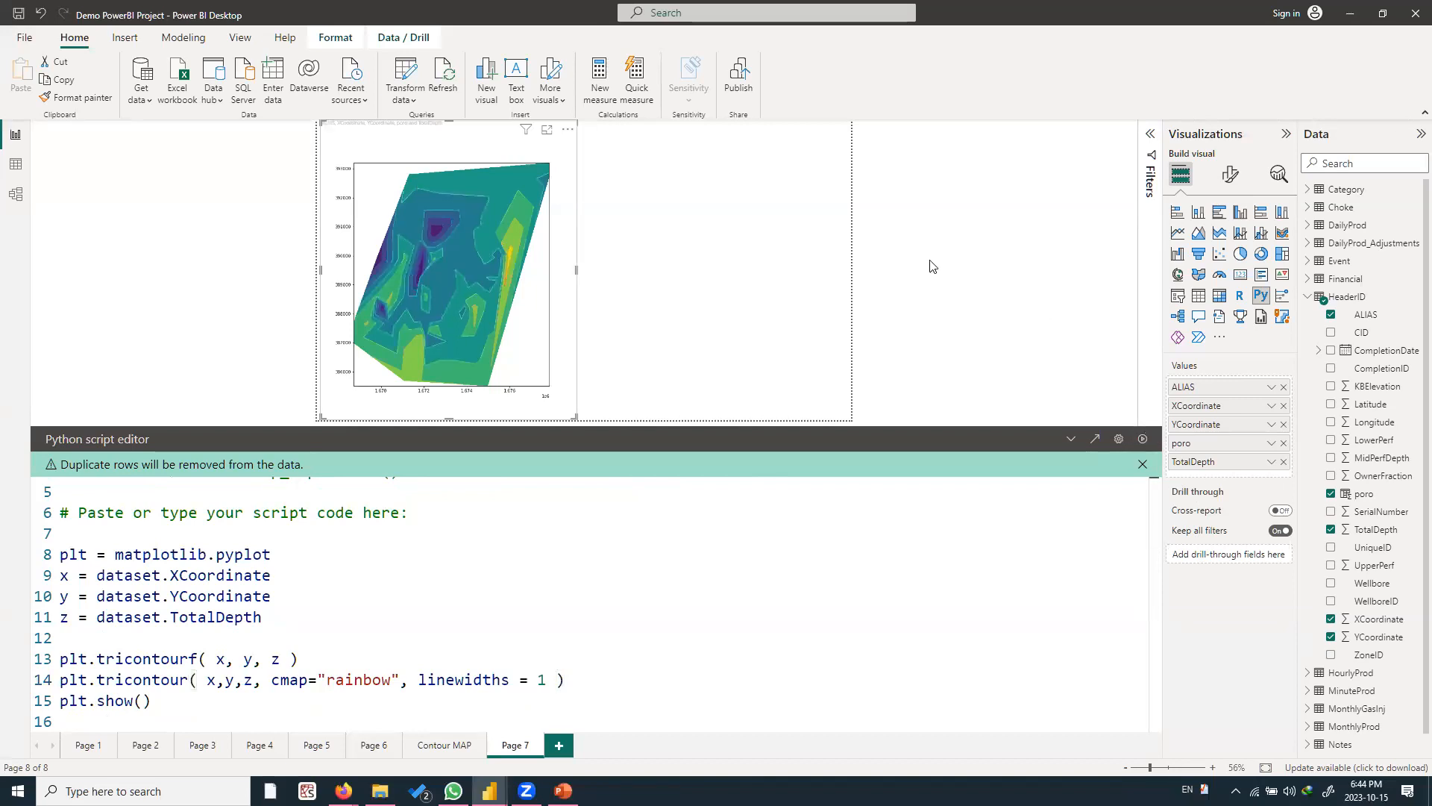
{"action": "left_click", "coordinate": [1072, 439]}
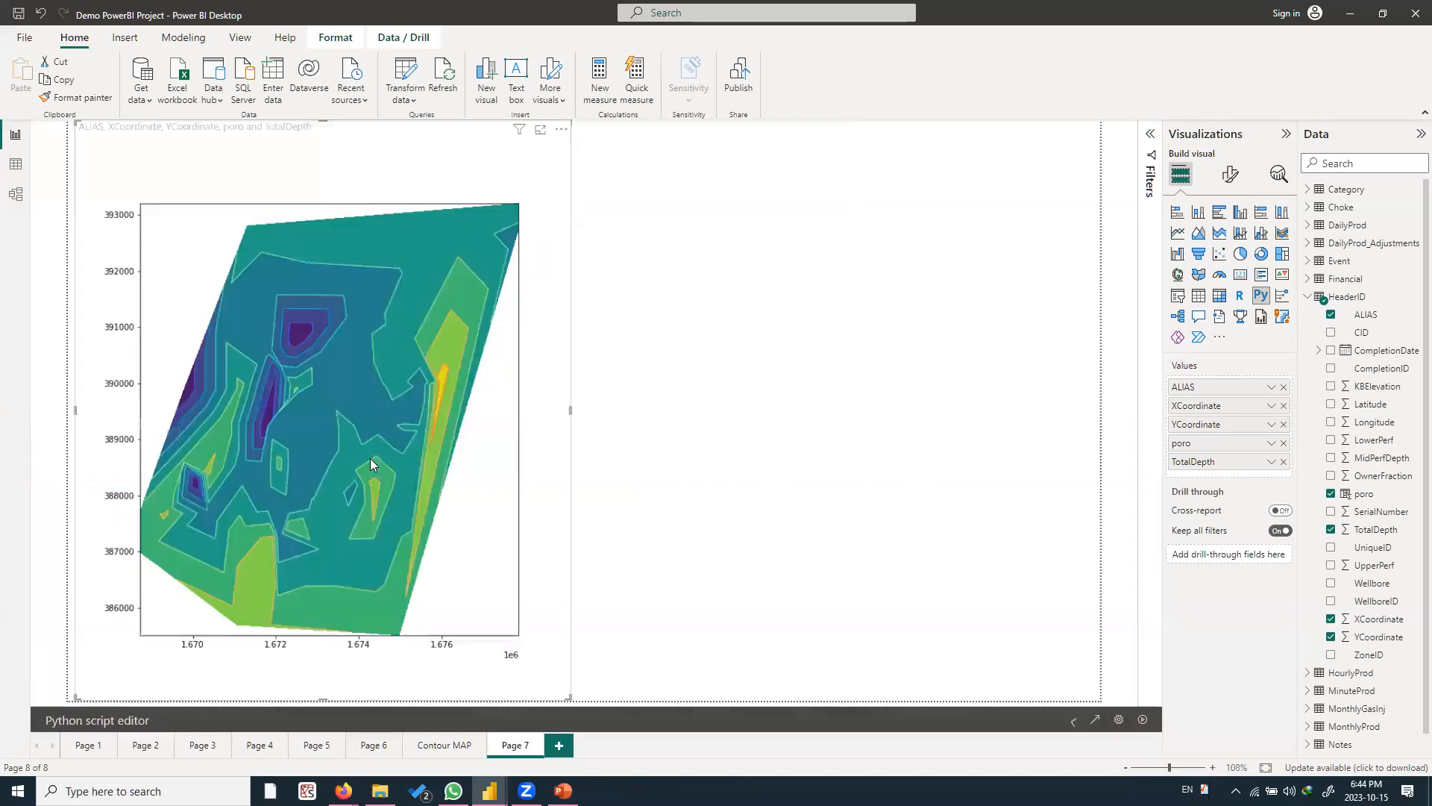
Reopen the Python script editor and insert blank lines between the plt.tricontour call and plt.show()
{"action": "left_click", "coordinate": [1071, 723]}
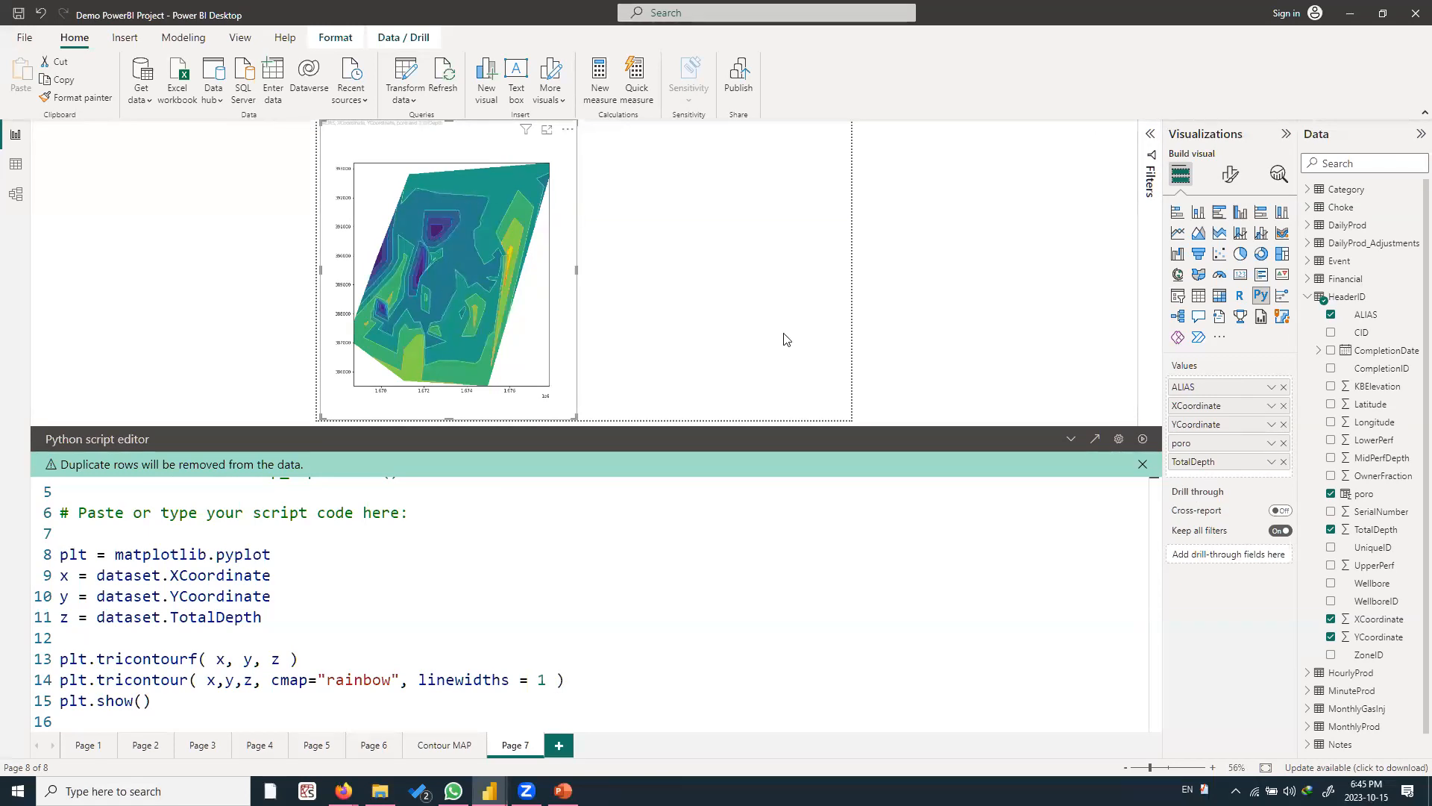
{"action": "left_click", "coordinate": [1066, 437]}
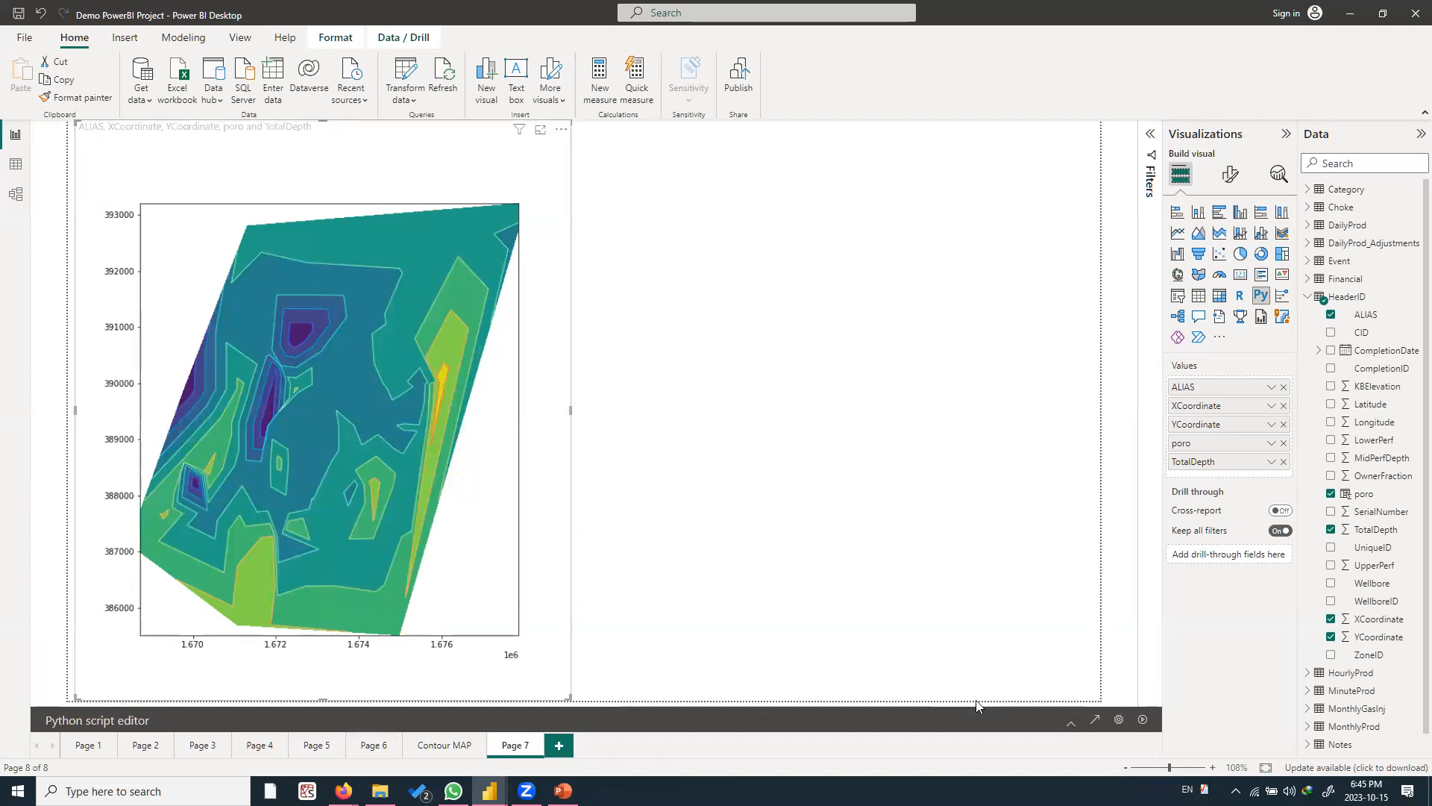
{"action": "left_click", "coordinate": [1069, 725]}
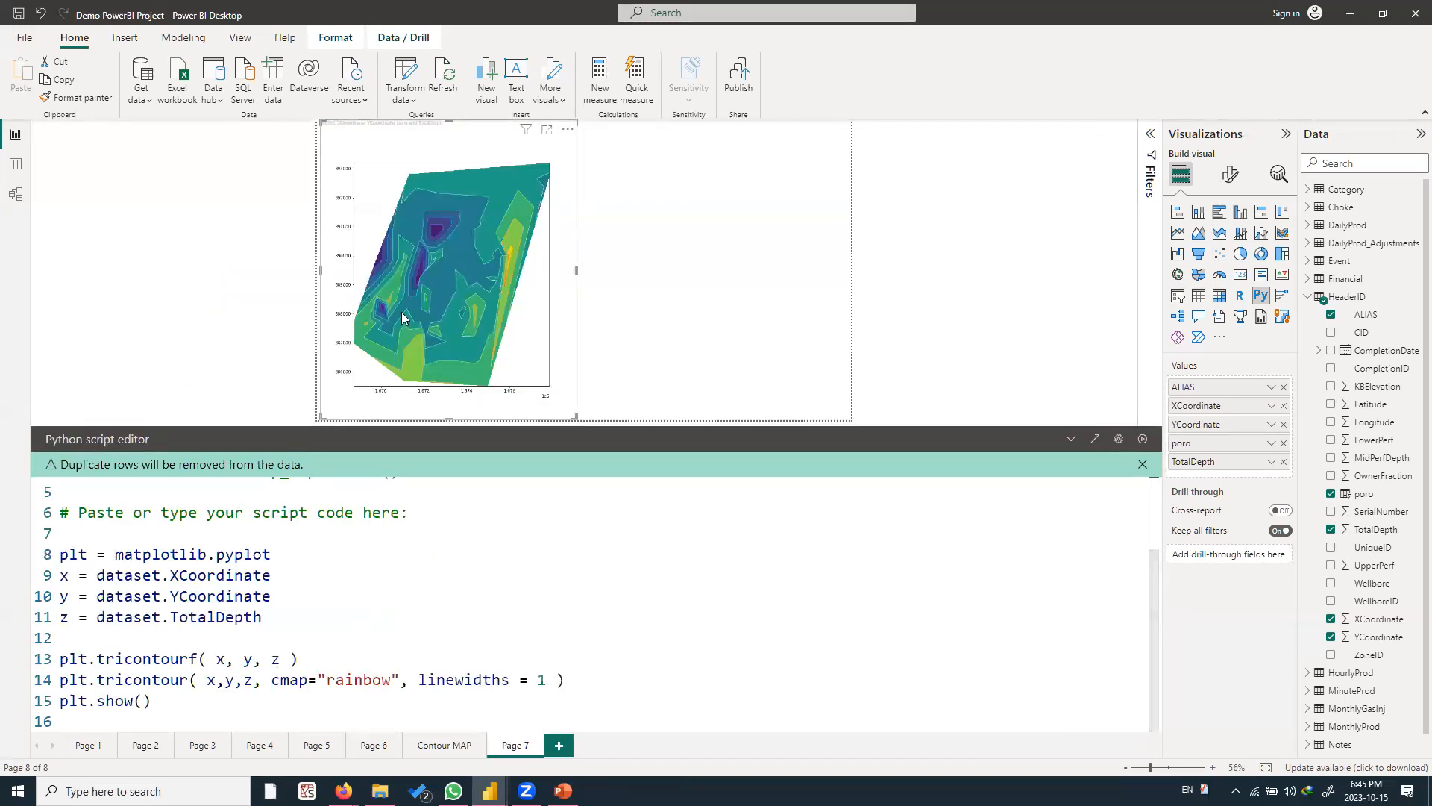
{"action": "left_click", "coordinate": [614, 681]}
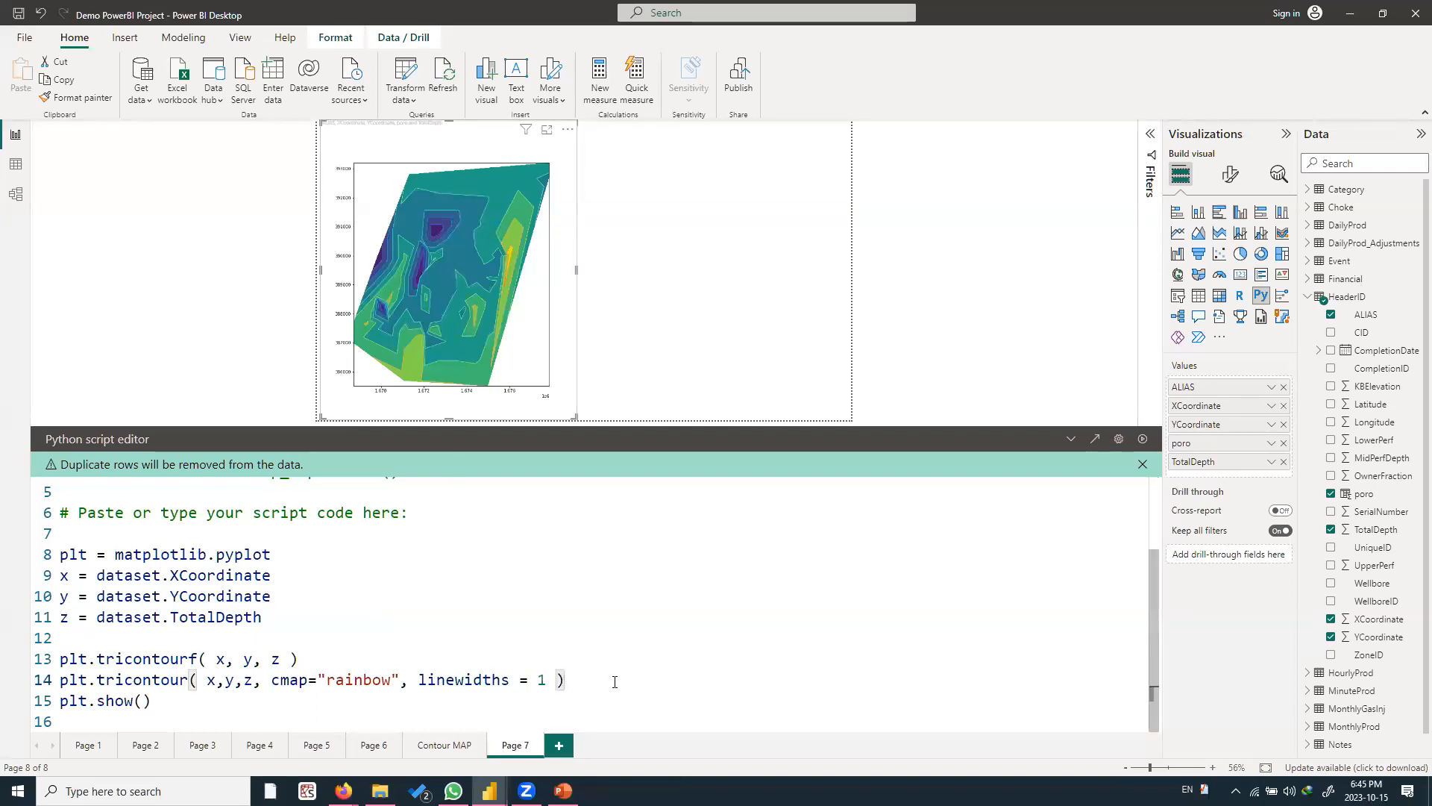
{"action": "key", "text": "Return"}
{"action": "key", "text": "Return"}
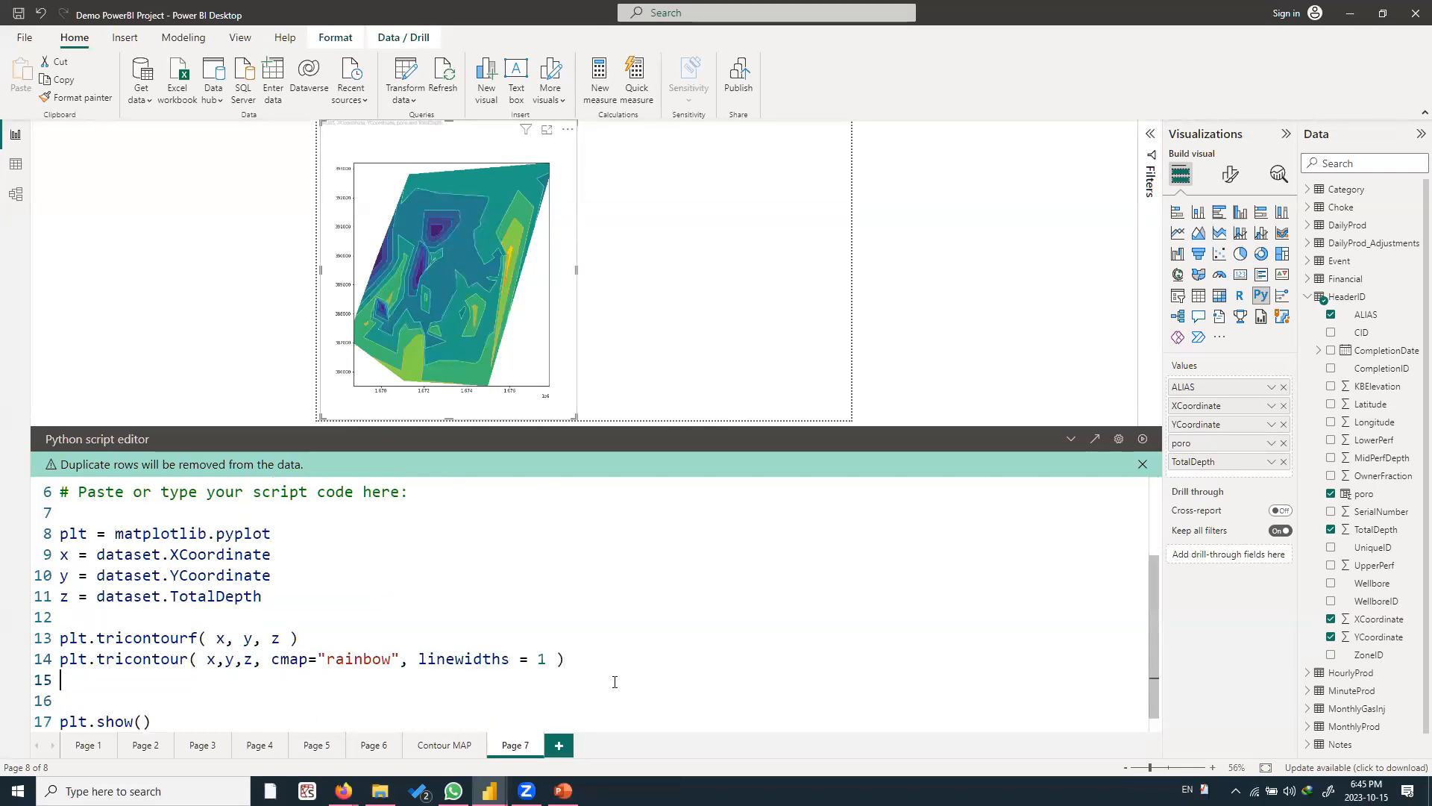
{"action": "key", "text": "Return"}
{"action": "key", "text": "Up"}
{"action": "scroll", "coordinate": [339, 550], "scroll_direction": "down", "scroll_amount": 1}
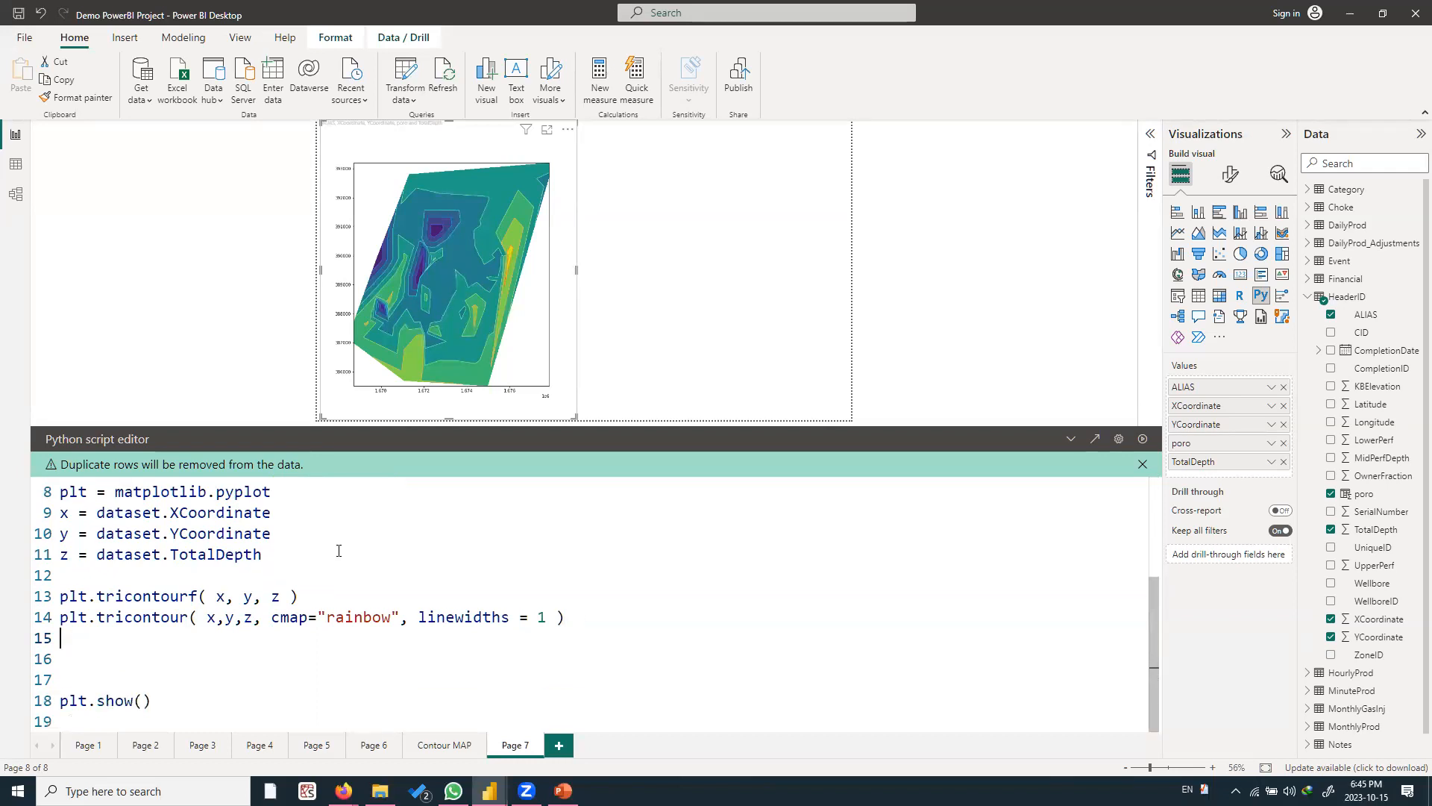
Add a plt.scatter( x,y, s=50, marker="" ) call directly below the tricontour line, leaving the marker string empty
{"action": "type", "text": "plt.scatter(  "}
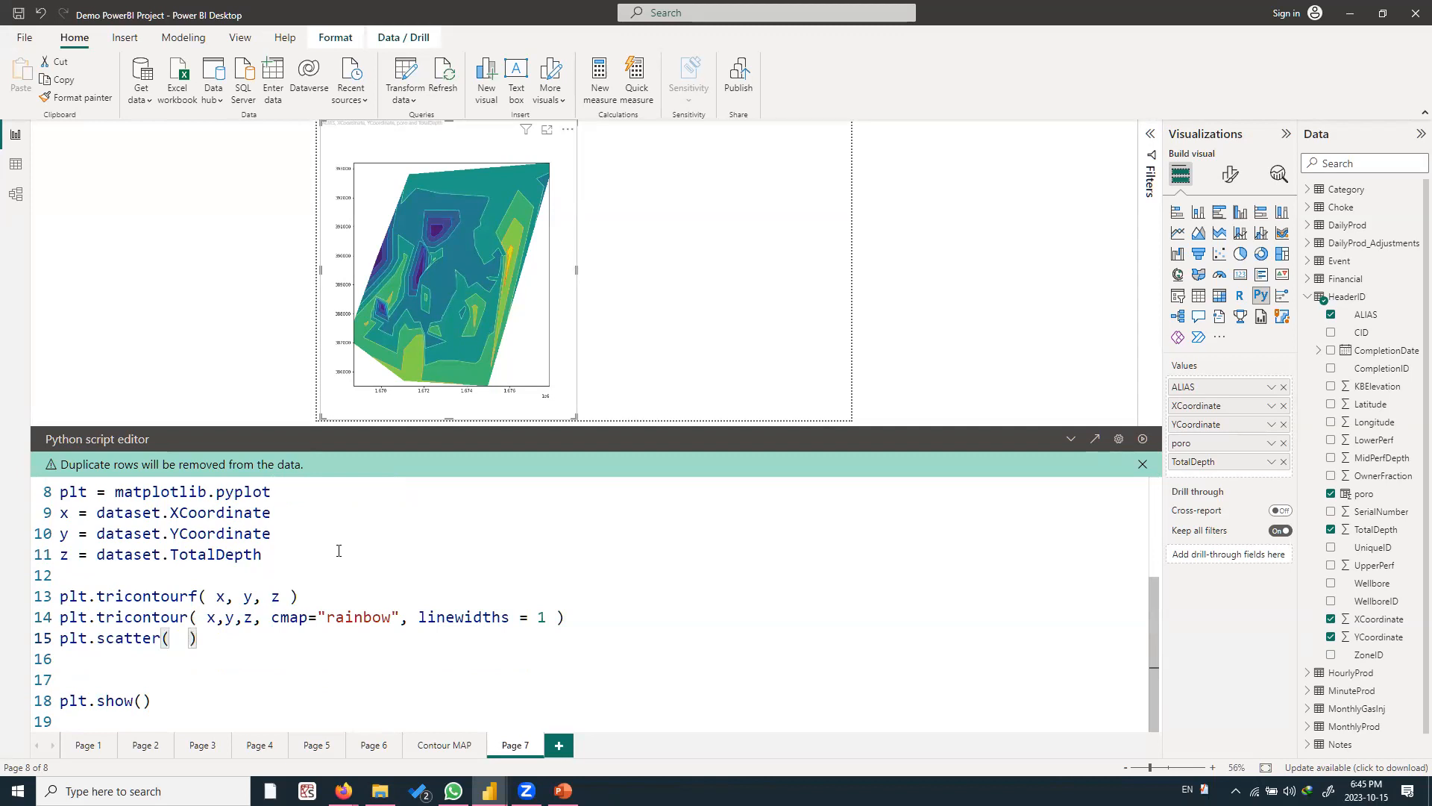
{"action": "type", "text": "x,y"}
{"action": "type", "text": ", s="}
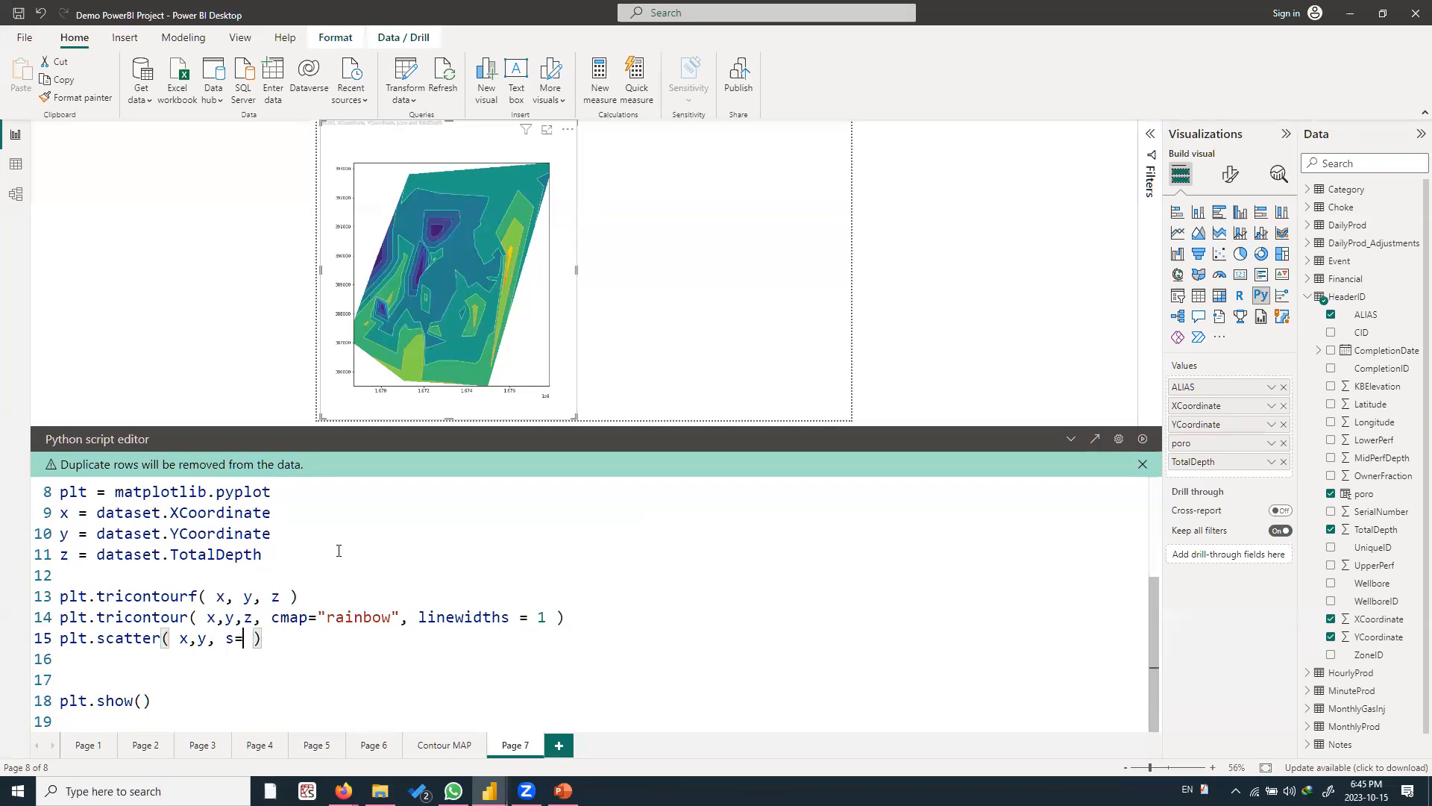
{"action": "type", "text": "50,"}
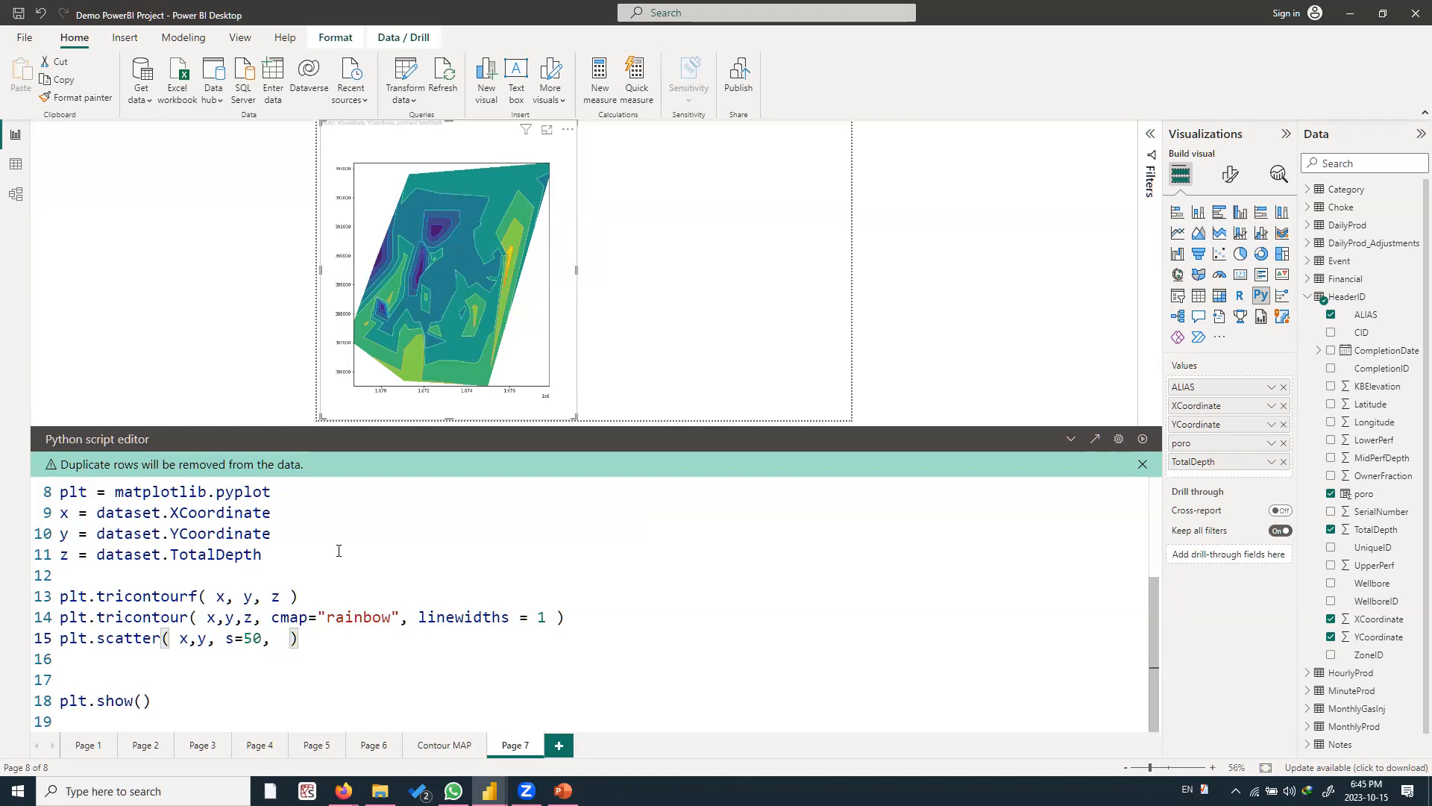
{"action": "type", "text": "marker=\""}
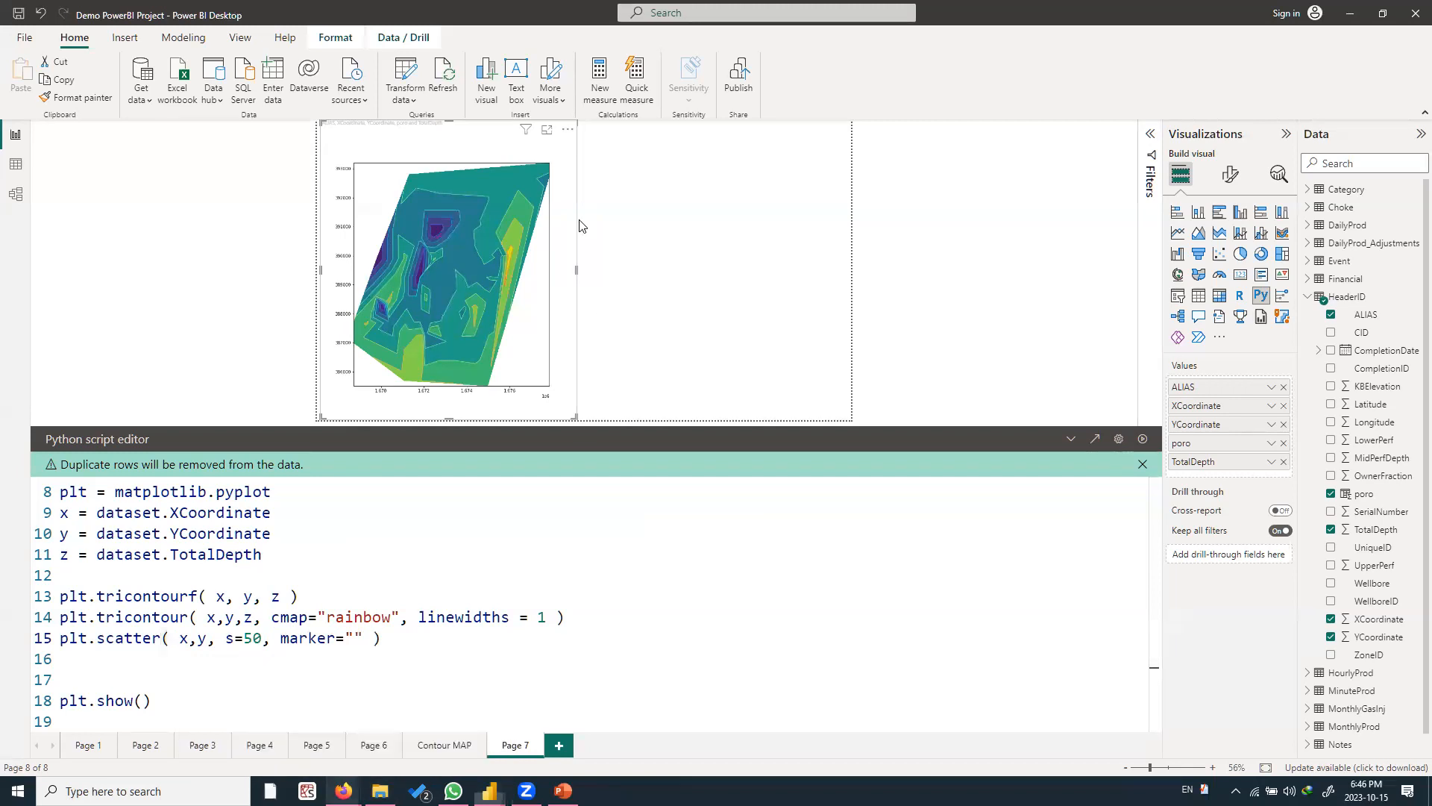
Switch to Firefox, search for "markers in matplotl" and open the matplotlib.markers documentation page
{"action": "key", "text": "alt+Tab"}
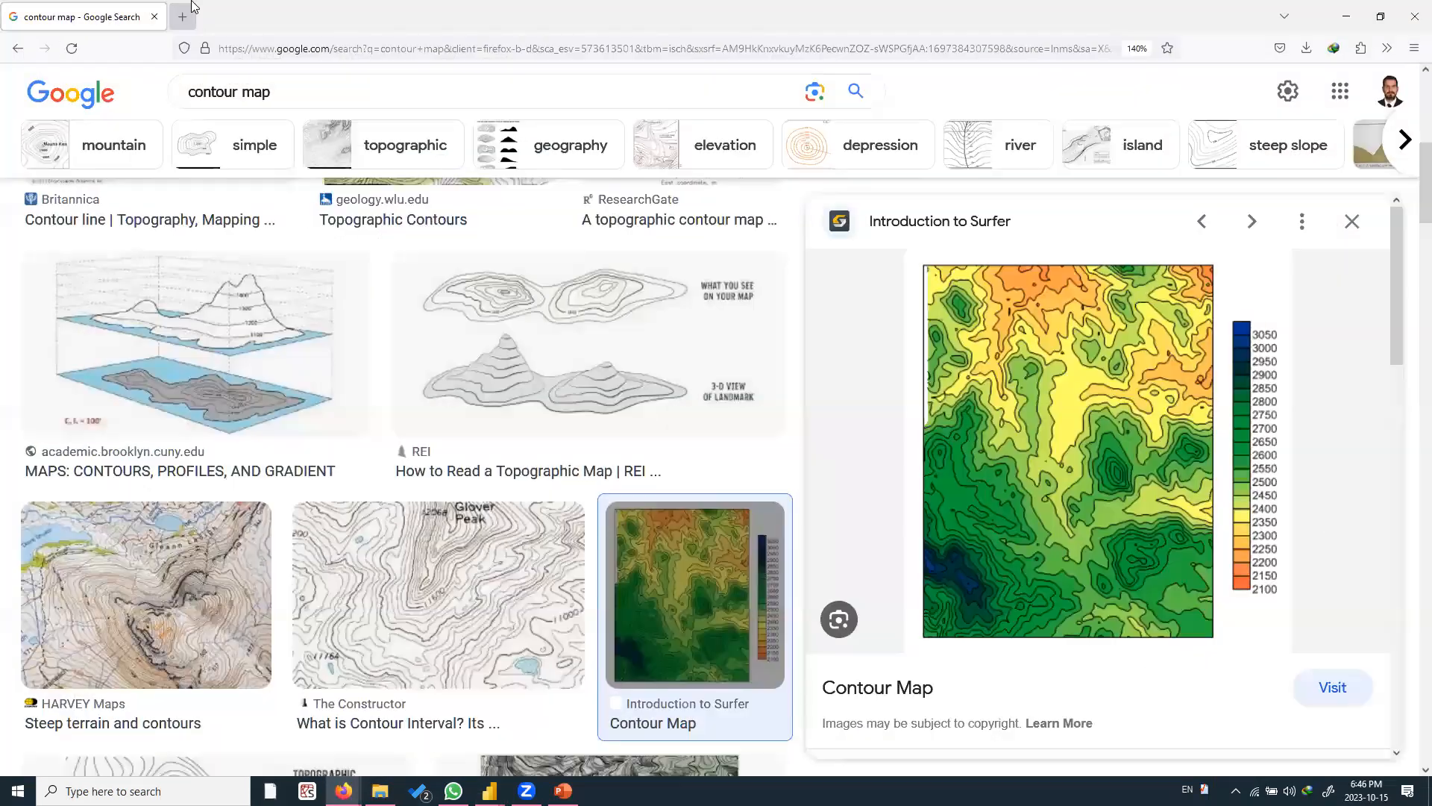
{"action": "key", "text": "ctrl+t"}
{"action": "type", "text": "markers in matplotl"}
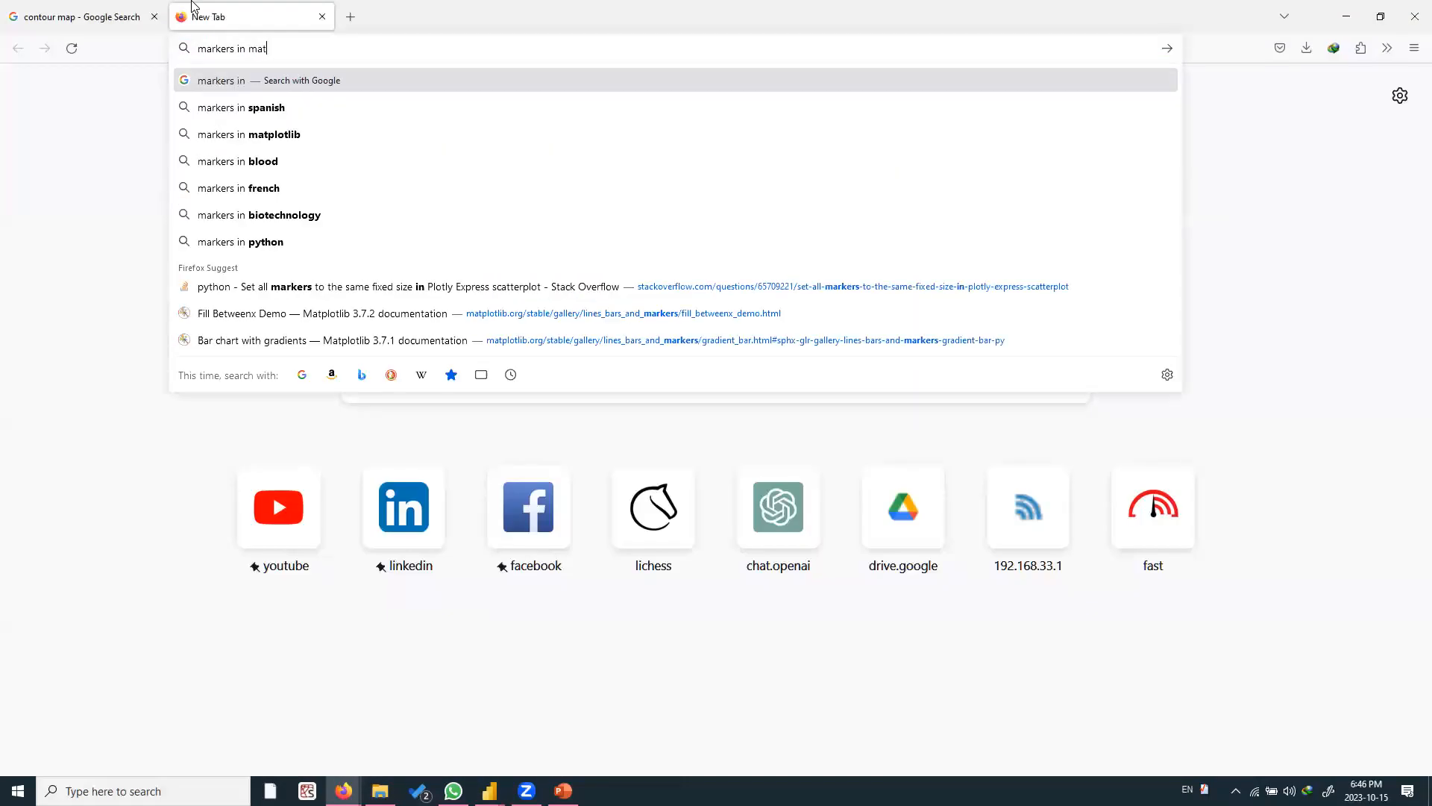
{"action": "key", "text": "Return"}
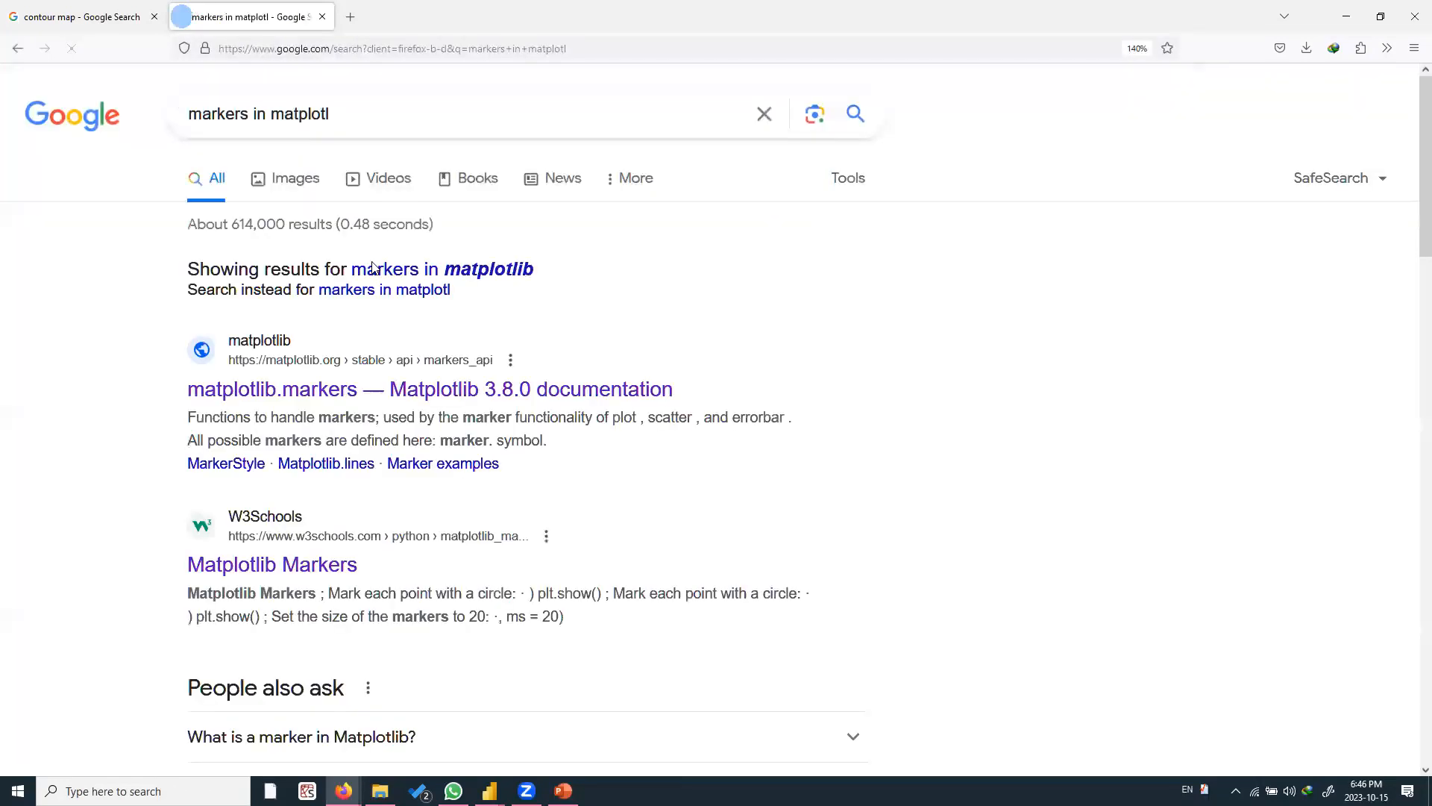
{"action": "left_click", "coordinate": [471, 393]}
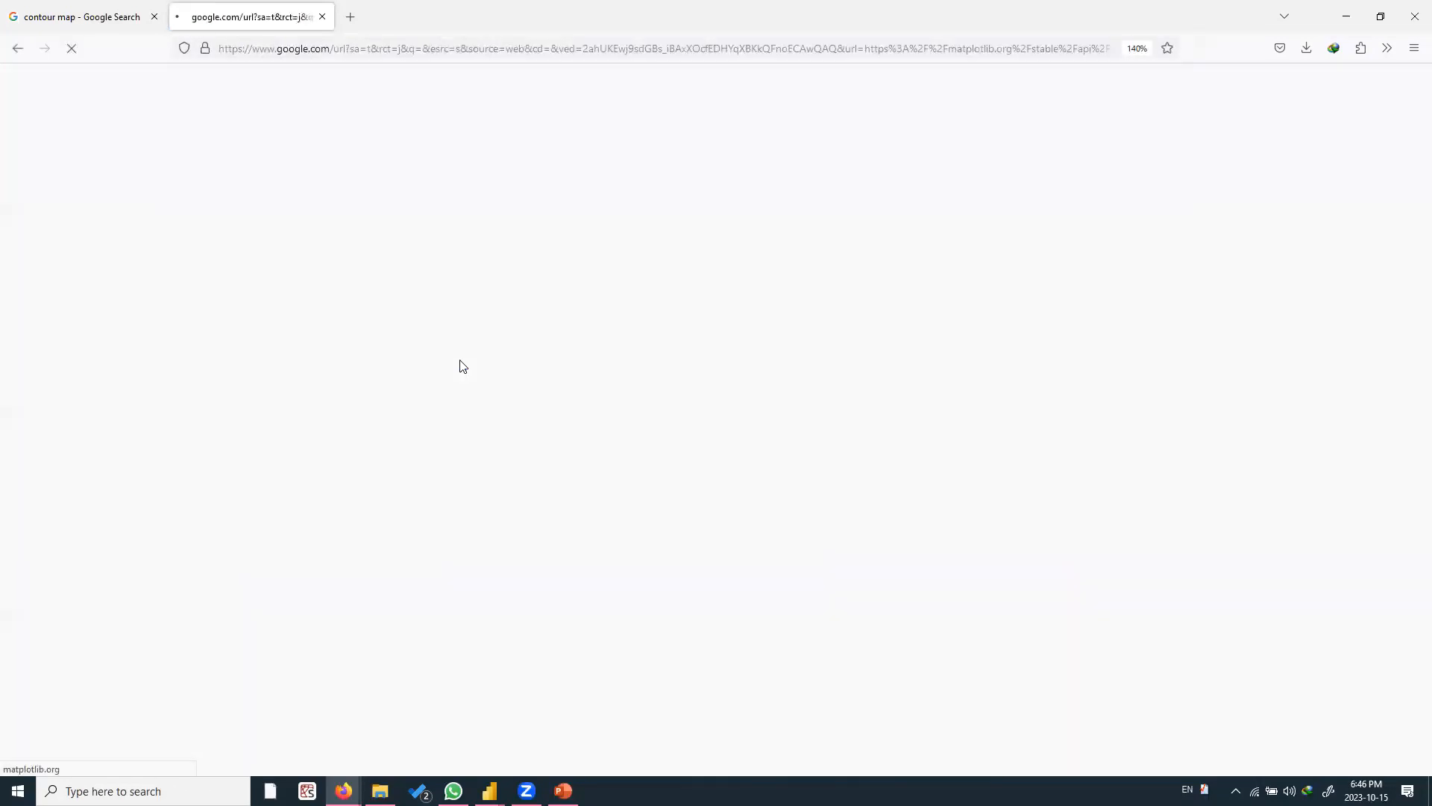
Examine the table of available marker symbols and highlight the triangle_up row
{"action": "scroll", "coordinate": [846, 366], "scroll_direction": "down", "scroll_amount": 3}
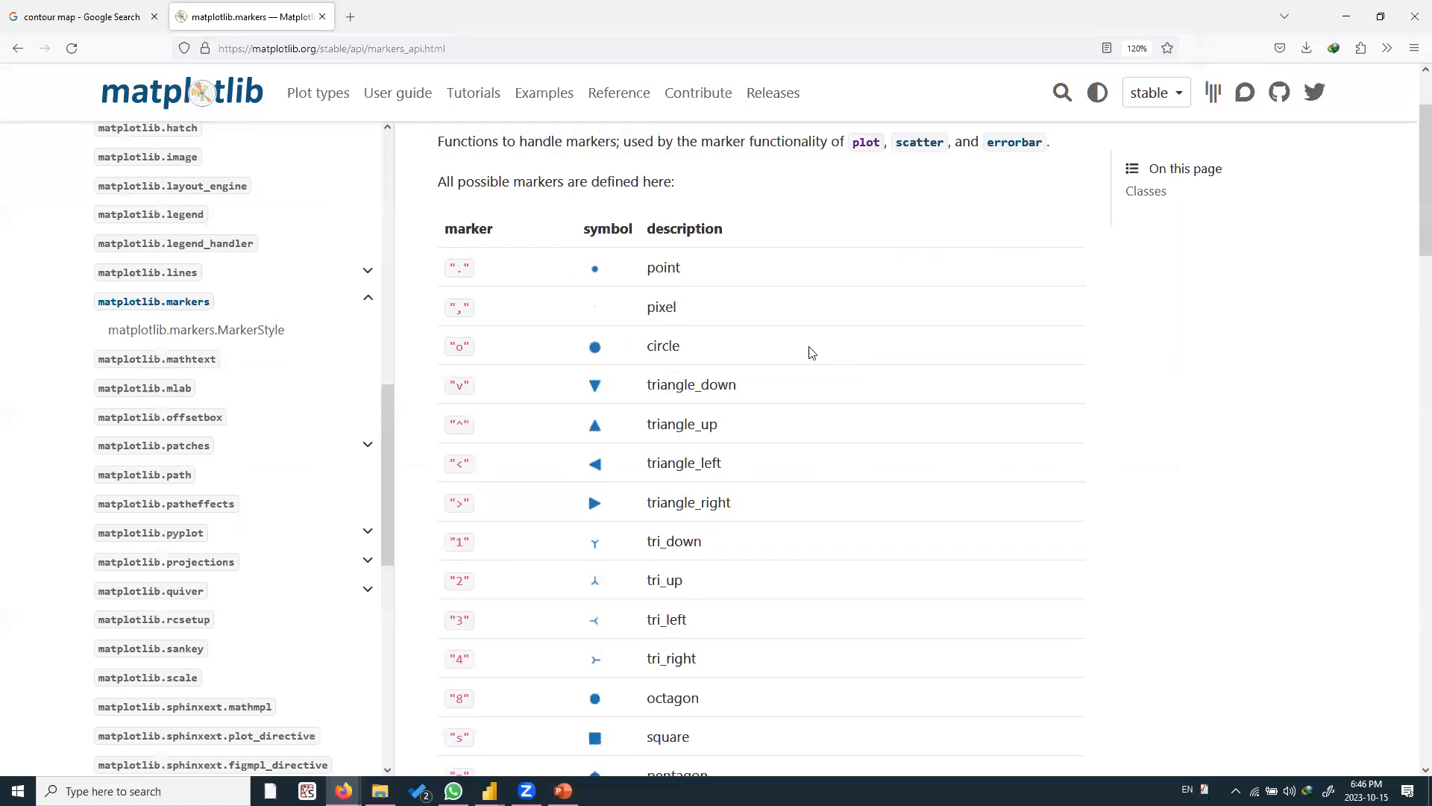
{"action": "left_click_drag", "start_coordinate": [722, 289], "coordinate": [678, 230]}
{"action": "left_click", "coordinate": [579, 301]}
{"action": "scroll", "coordinate": [653, 287], "scroll_direction": "down", "scroll_amount": 9}
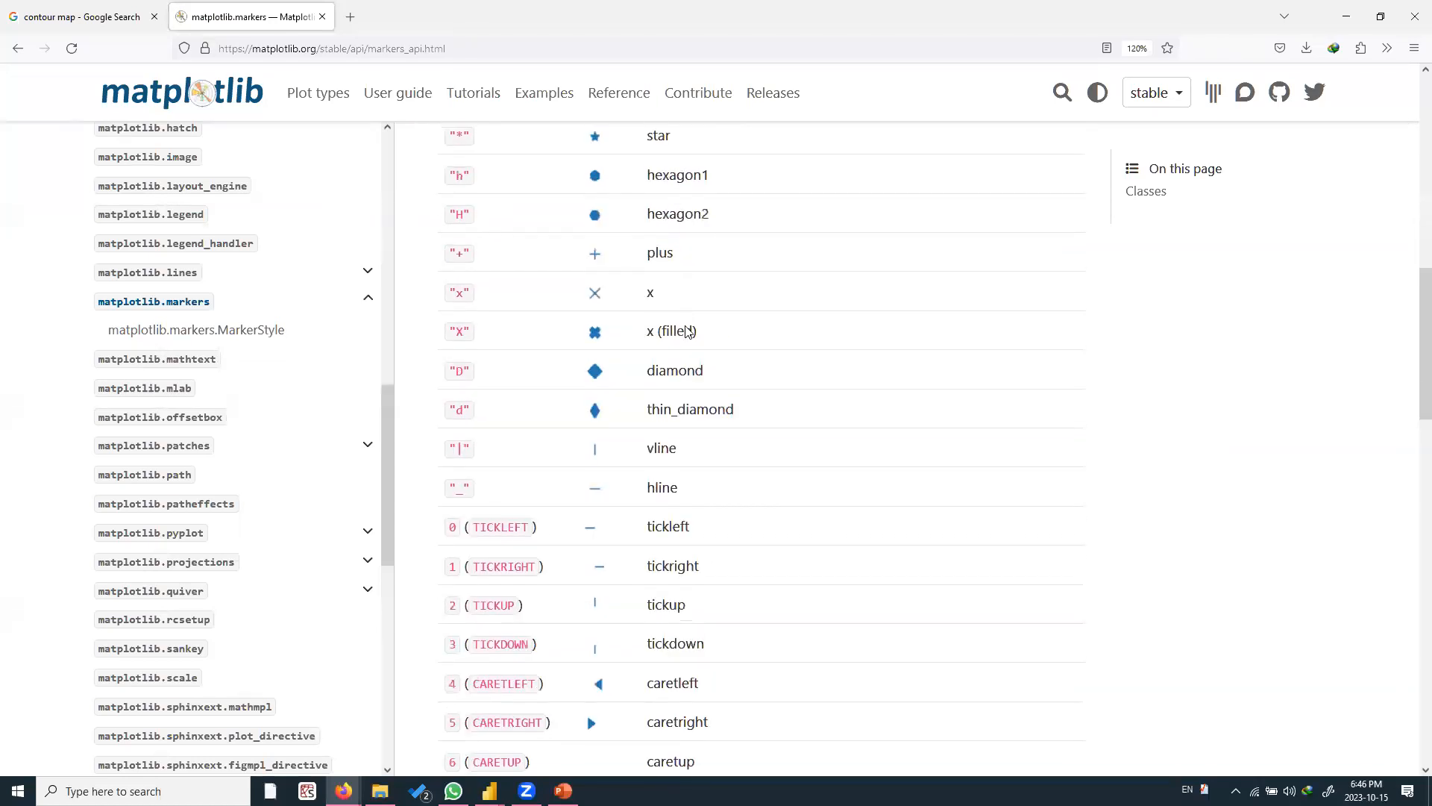
{"action": "scroll", "coordinate": [746, 358], "scroll_direction": "down", "scroll_amount": 9}
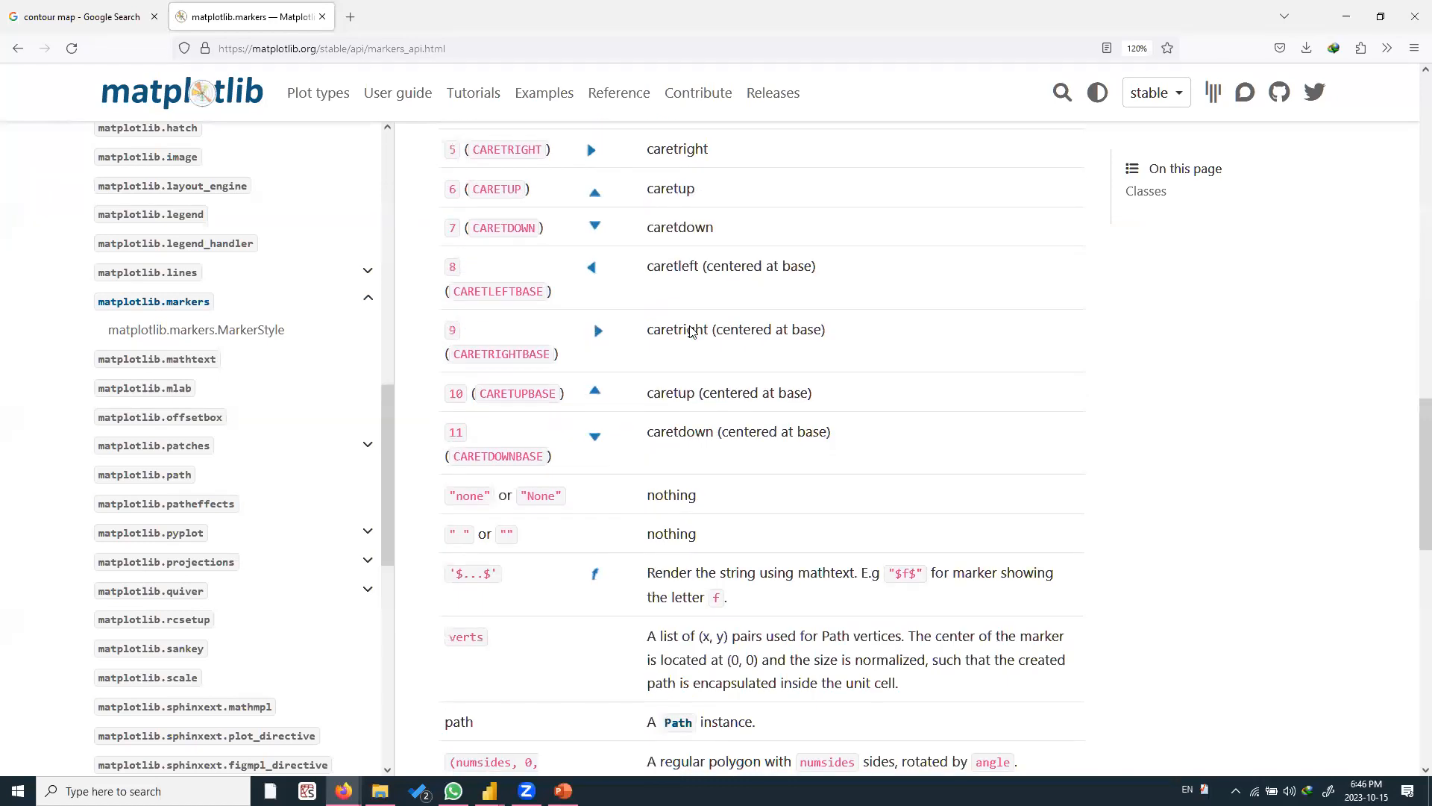
{"action": "scroll", "coordinate": [723, 406], "scroll_direction": "up", "scroll_amount": 18}
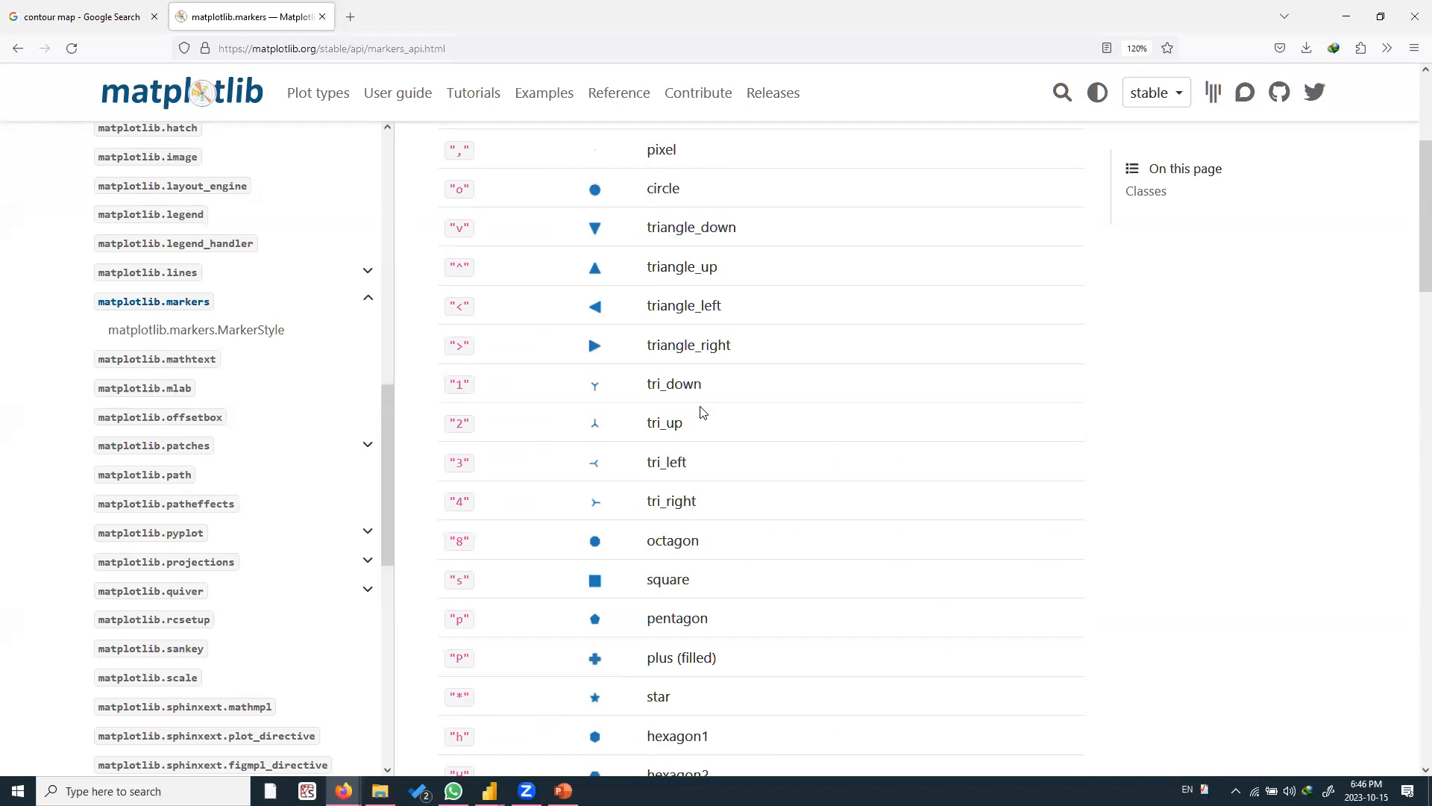
{"action": "triple_click", "coordinate": [542, 270]}
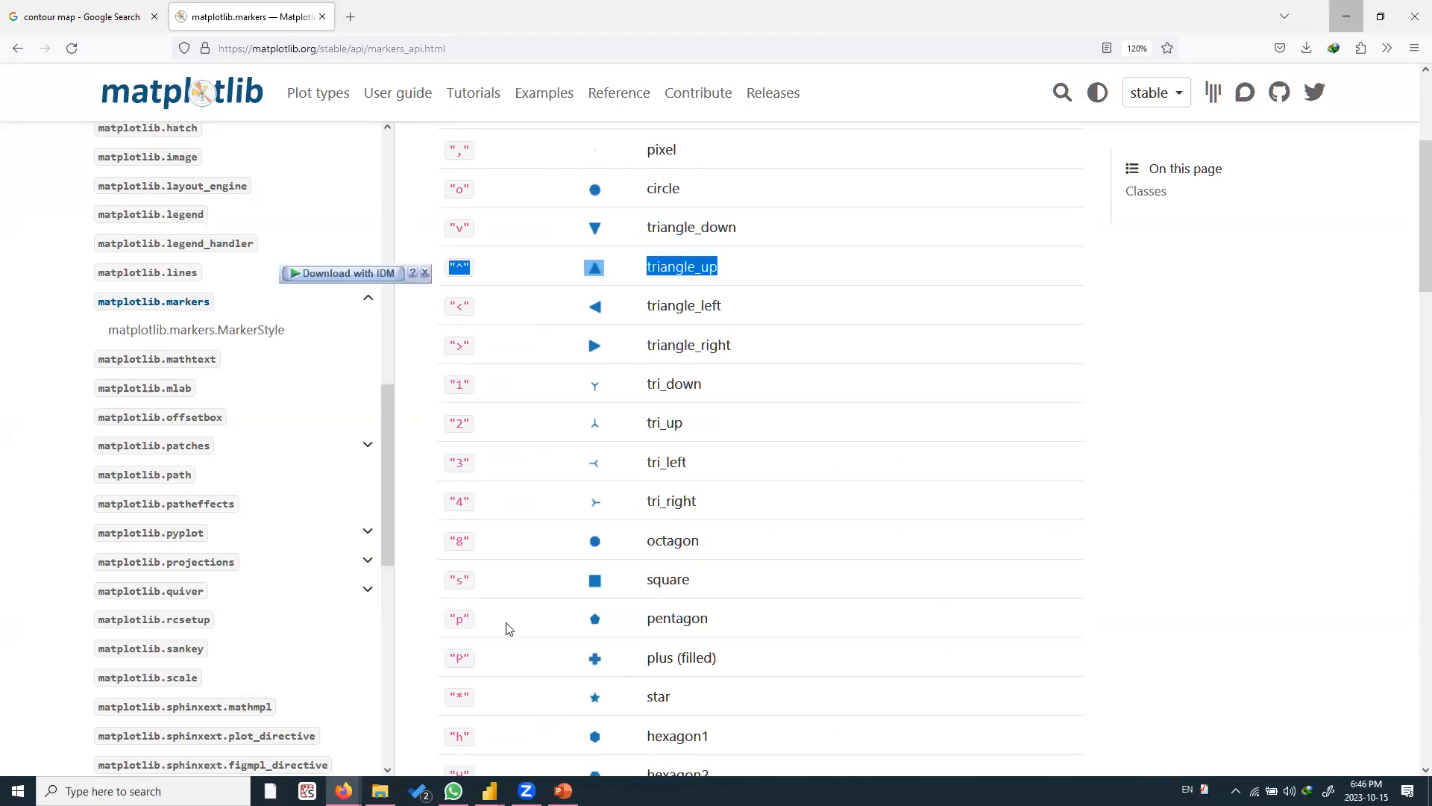
Back in Power BI, set the scatter marker to "^", rerun the script and collapse the editor to view the map
{"action": "key", "text": "alt+Tab"}
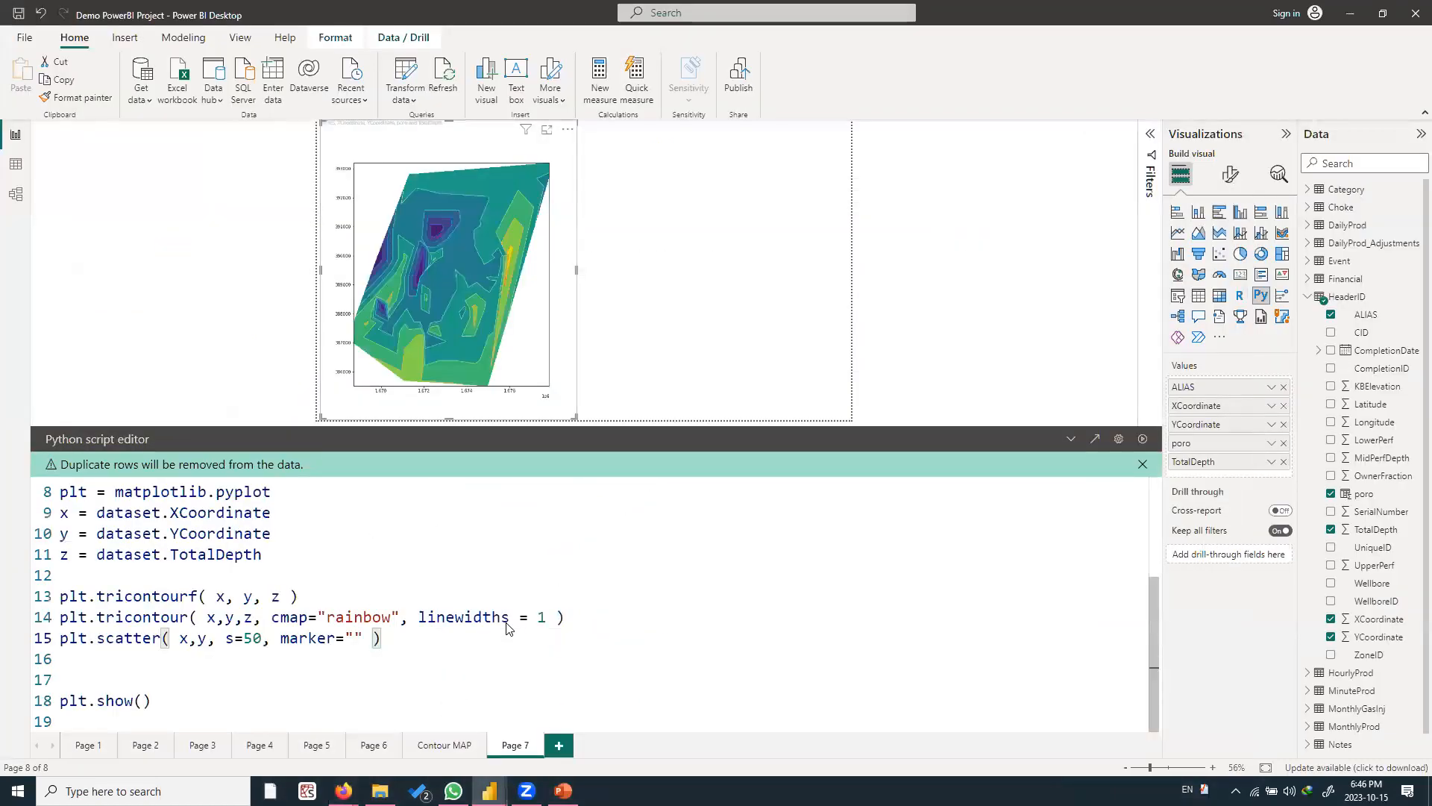
{"action": "type", "text": "^"}
{"action": "scroll", "coordinate": [505, 623], "scroll_direction": "up", "scroll_amount": 1}
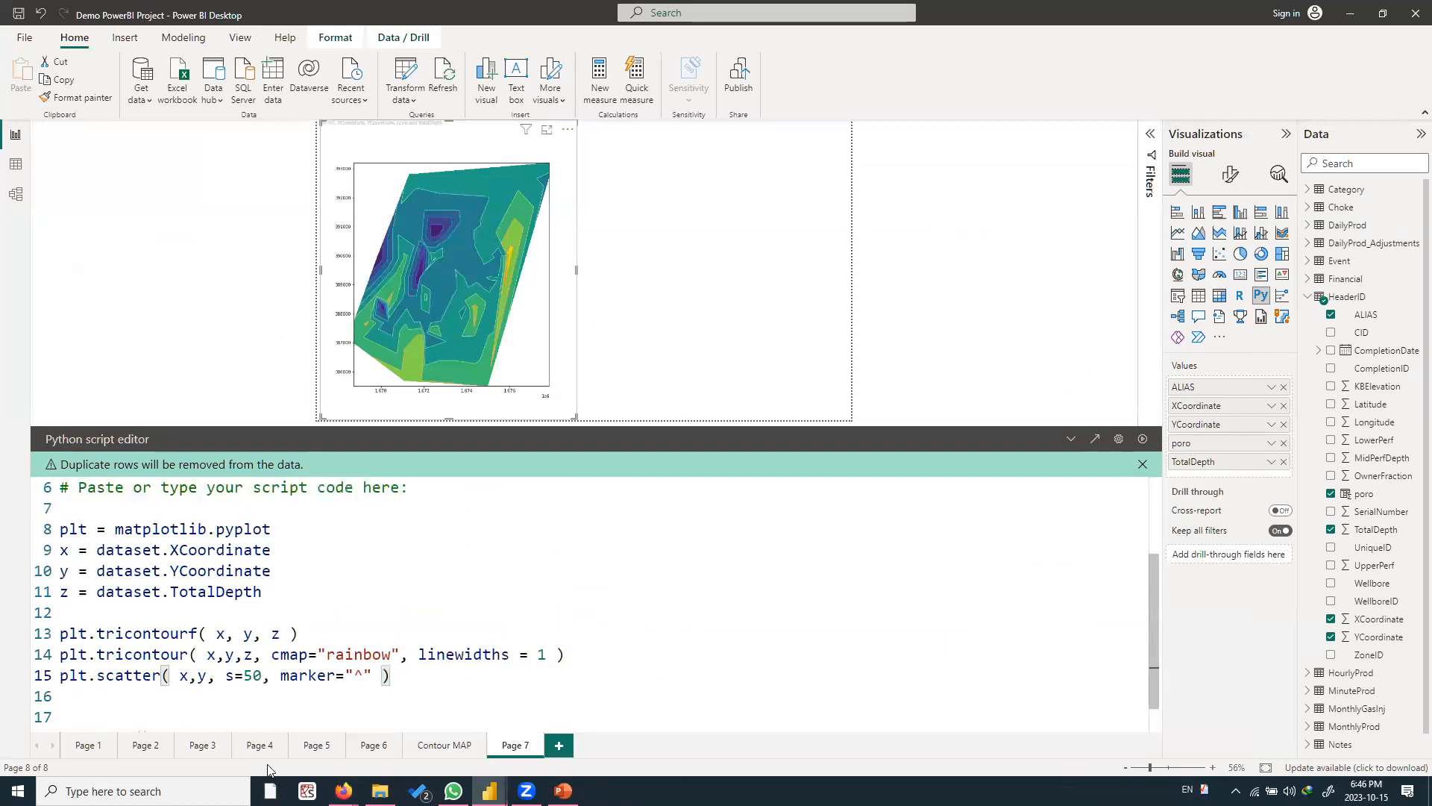
{"action": "scroll", "coordinate": [253, 658], "scroll_direction": "down", "scroll_amount": 1}
{"action": "left_click", "coordinate": [254, 658]}
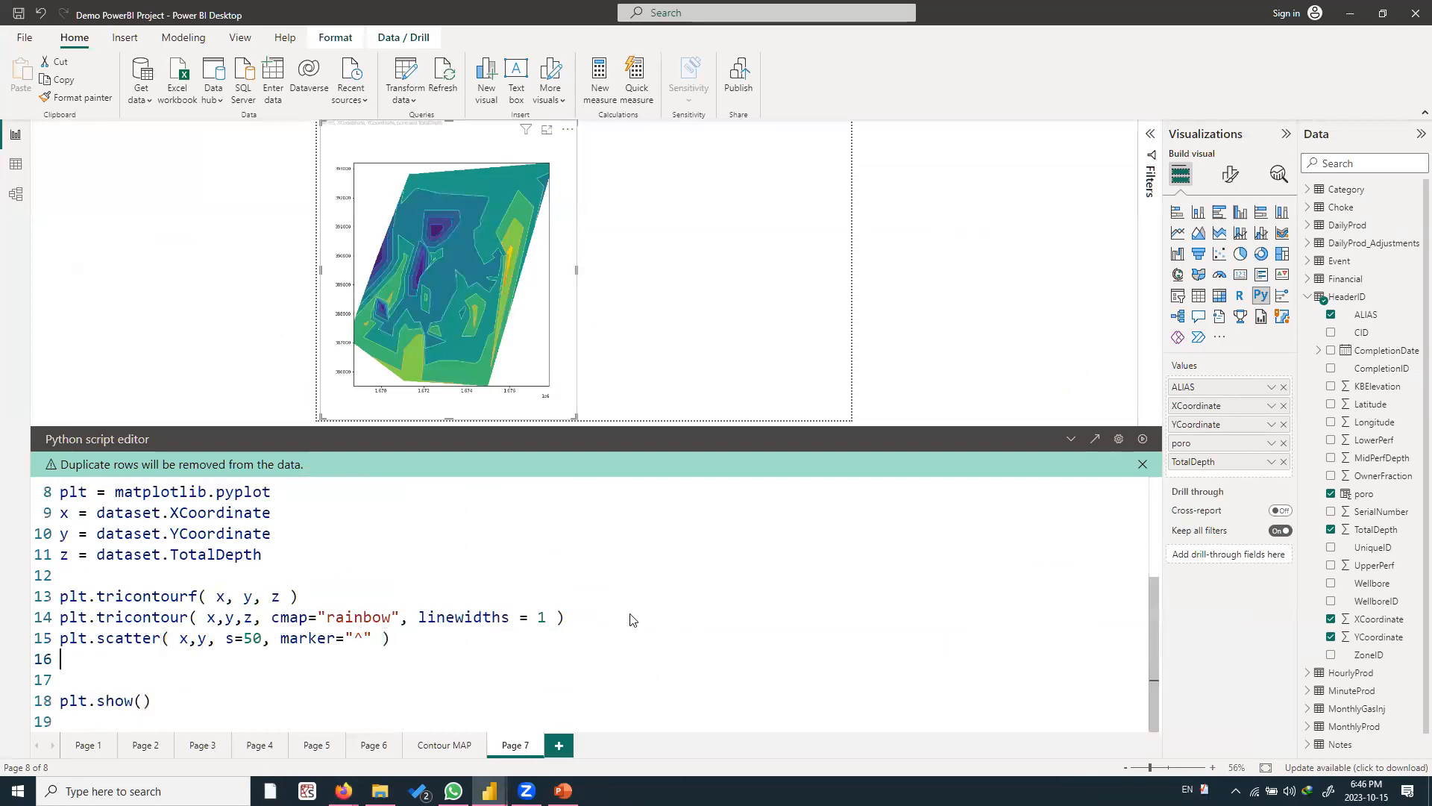
{"action": "left_click", "coordinate": [1153, 443]}
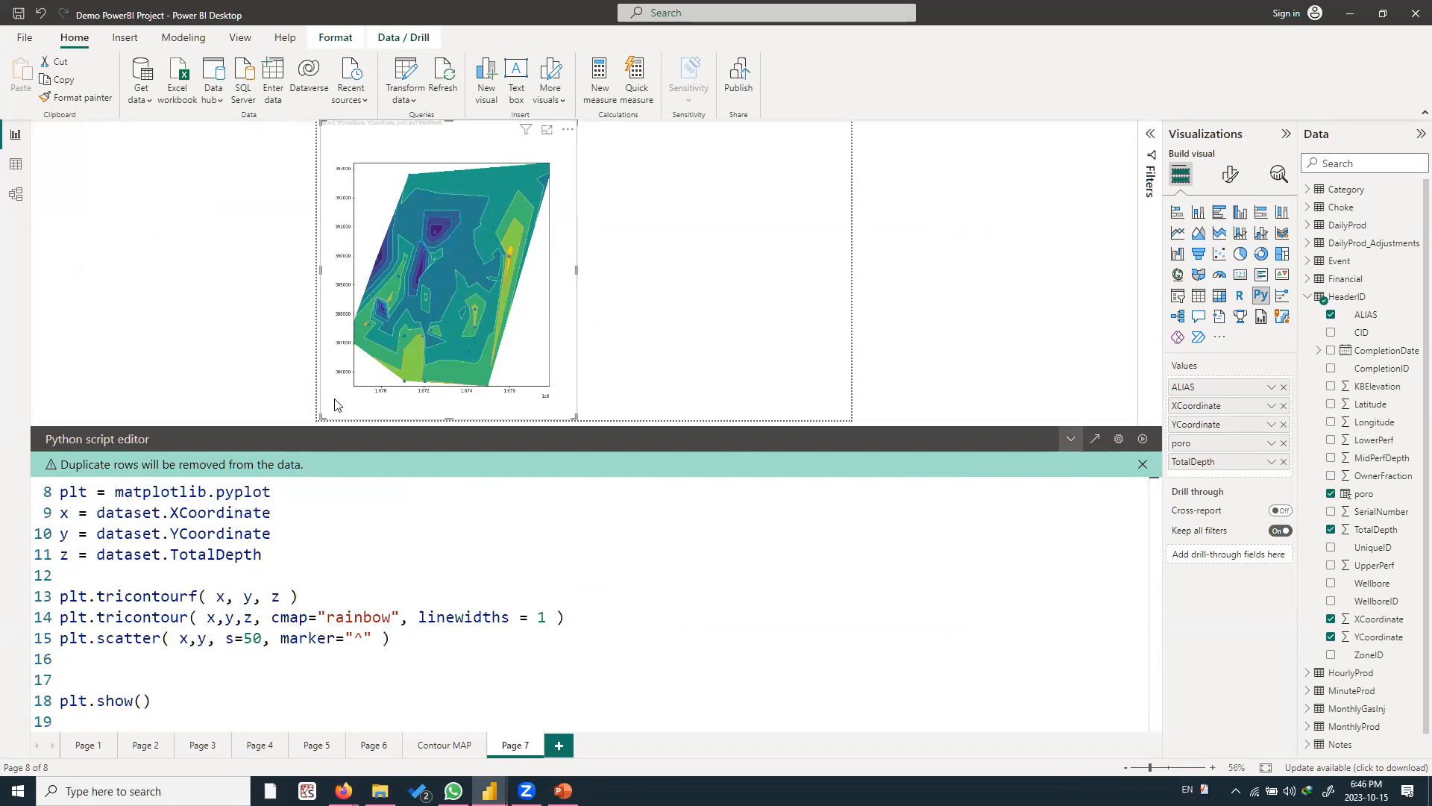
{"action": "left_click", "coordinate": [1071, 439]}
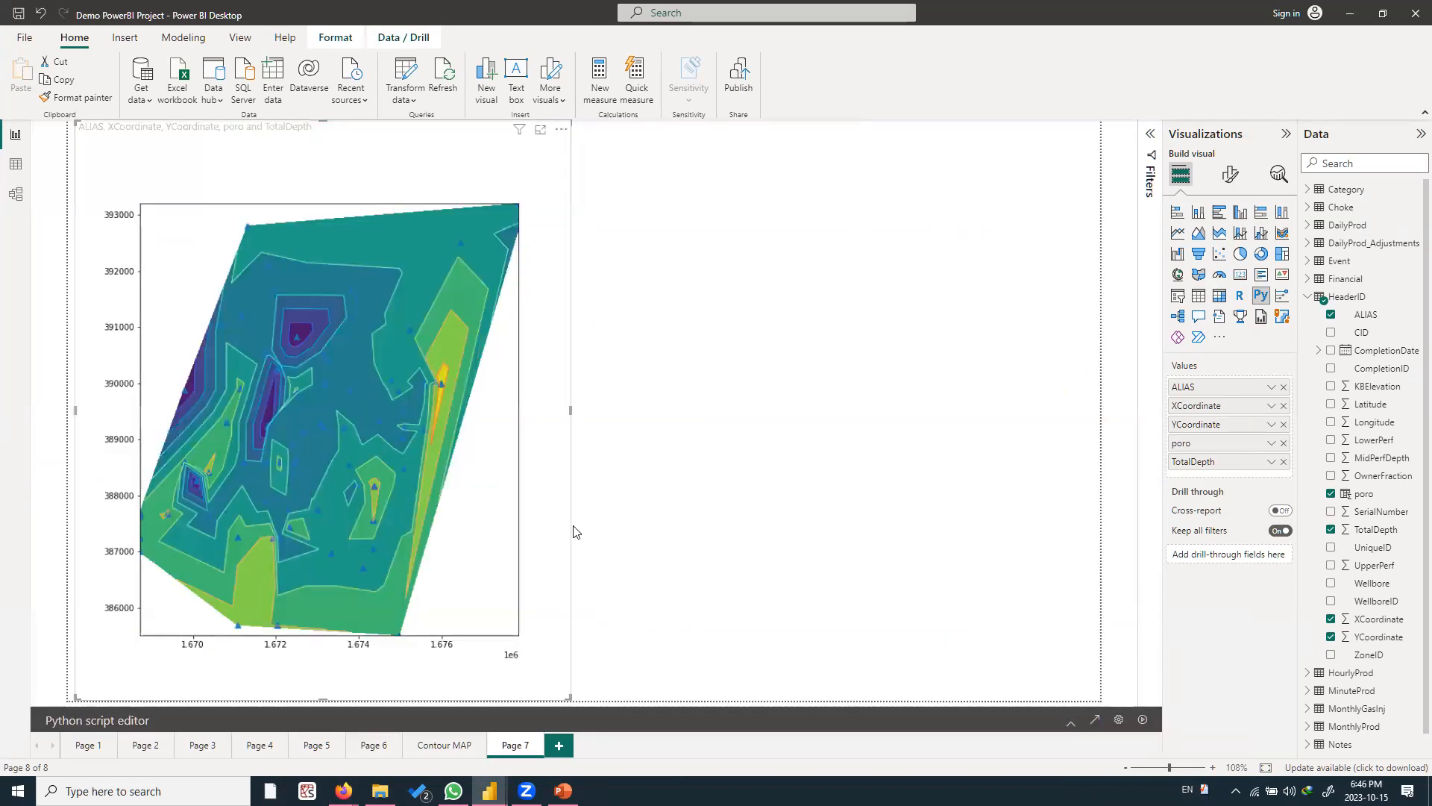
Add color="black" to the plt.scatter call, rerun the script and collapse the editor to view the well markers
{"action": "left_click", "coordinate": [1065, 720]}
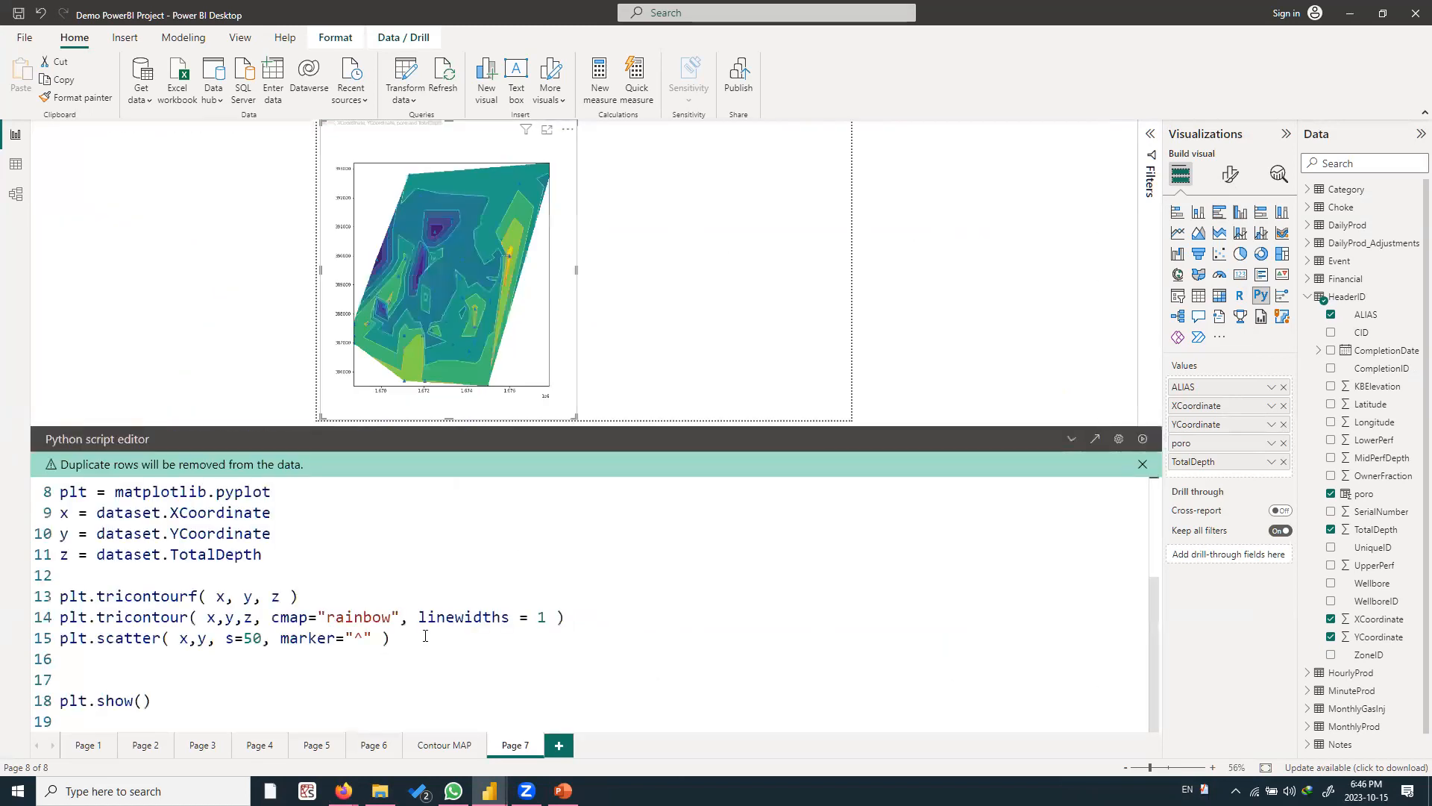
{"action": "left_click", "coordinate": [425, 635]}
{"action": "type", "text": ", color=\""}
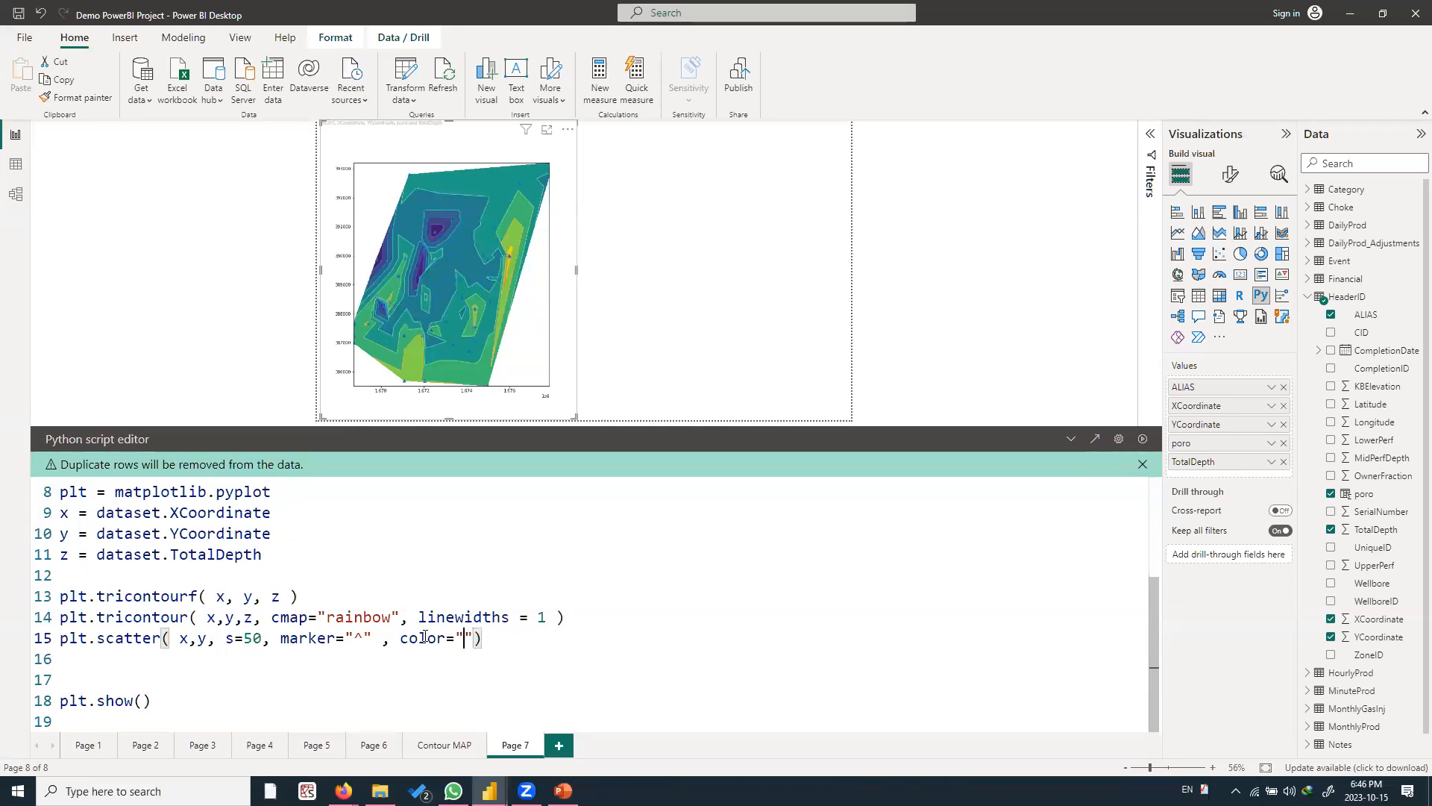
{"action": "type", "text": "black"}
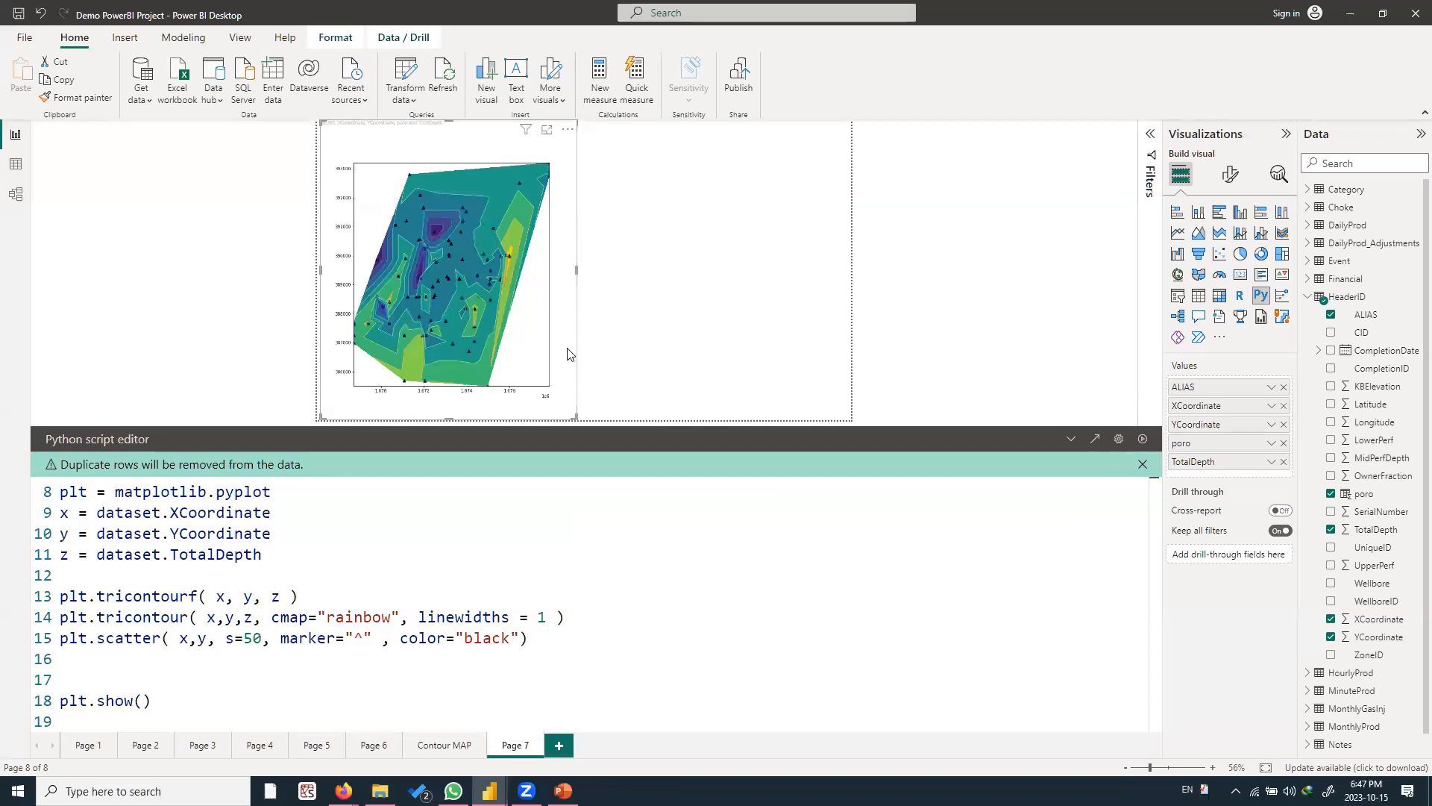
{"action": "left_click", "coordinate": [1071, 438]}
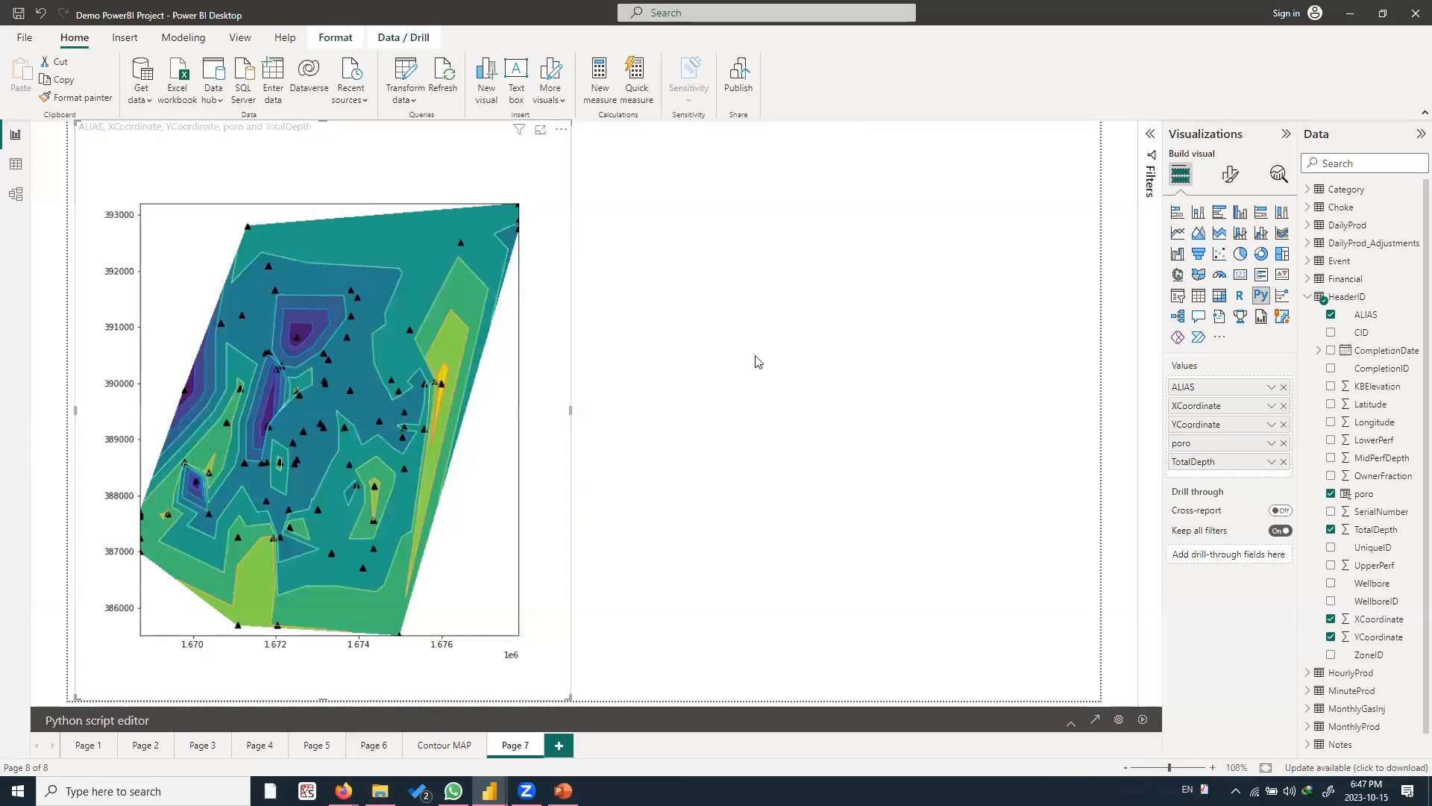
{"action": "left_click", "coordinate": [802, 332]}
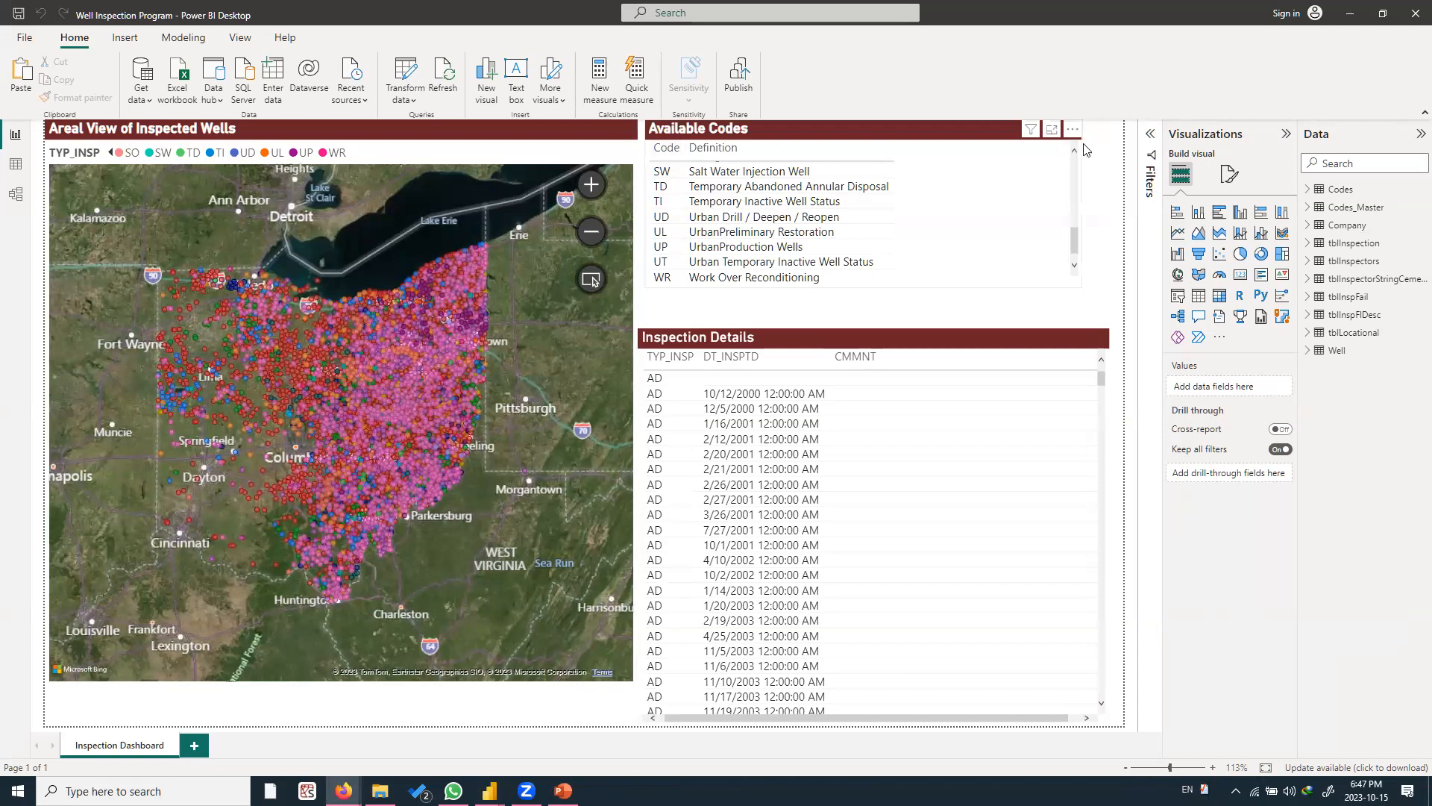
In the Well Inspection Program report, enlarge the Available Codes table to align with the Inspection Details table's edge and extend down to it
{"action": "left_click", "coordinate": [1081, 209]}
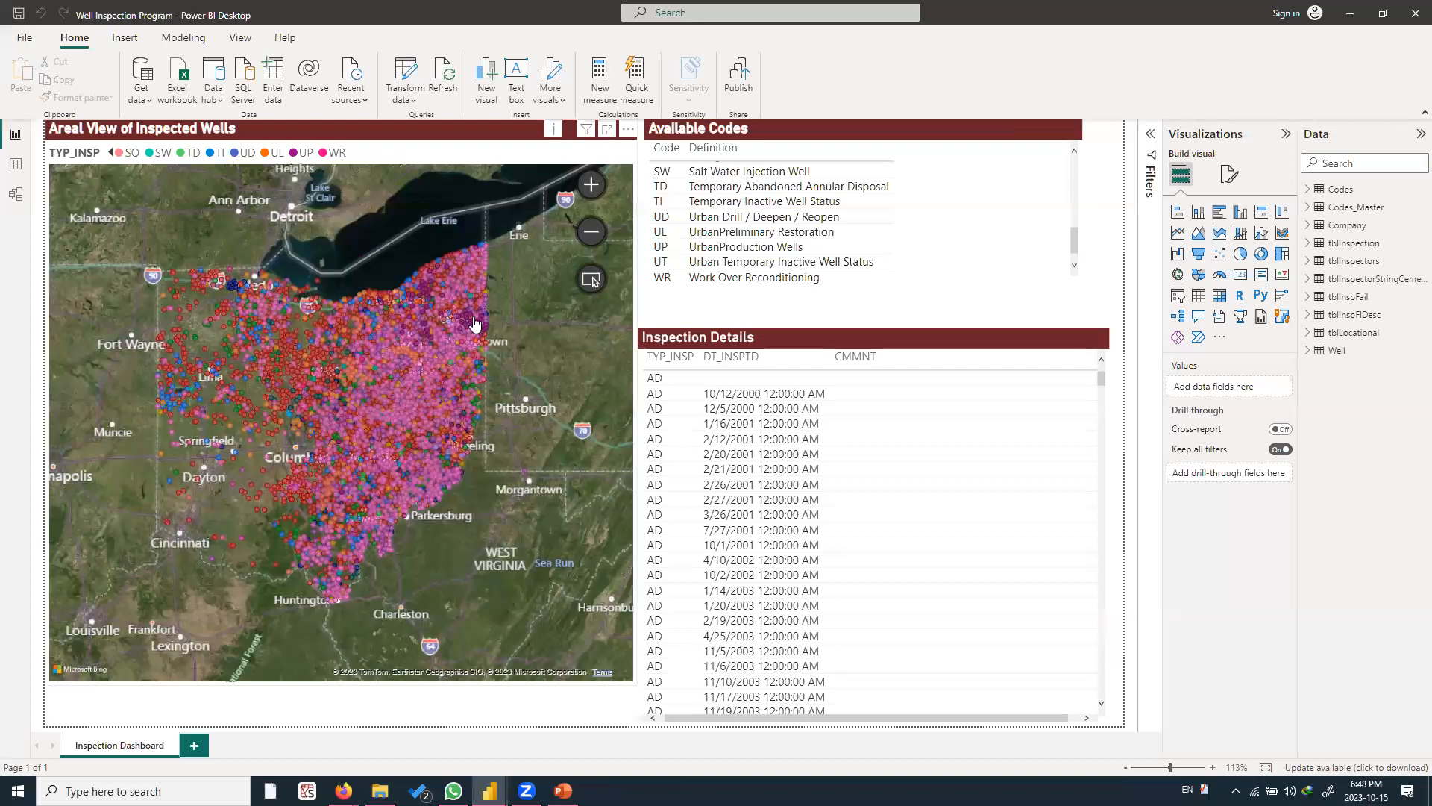
{"action": "mouse_move", "coordinate": [394, 337]}
{"action": "mouse_move", "coordinate": [397, 378]}
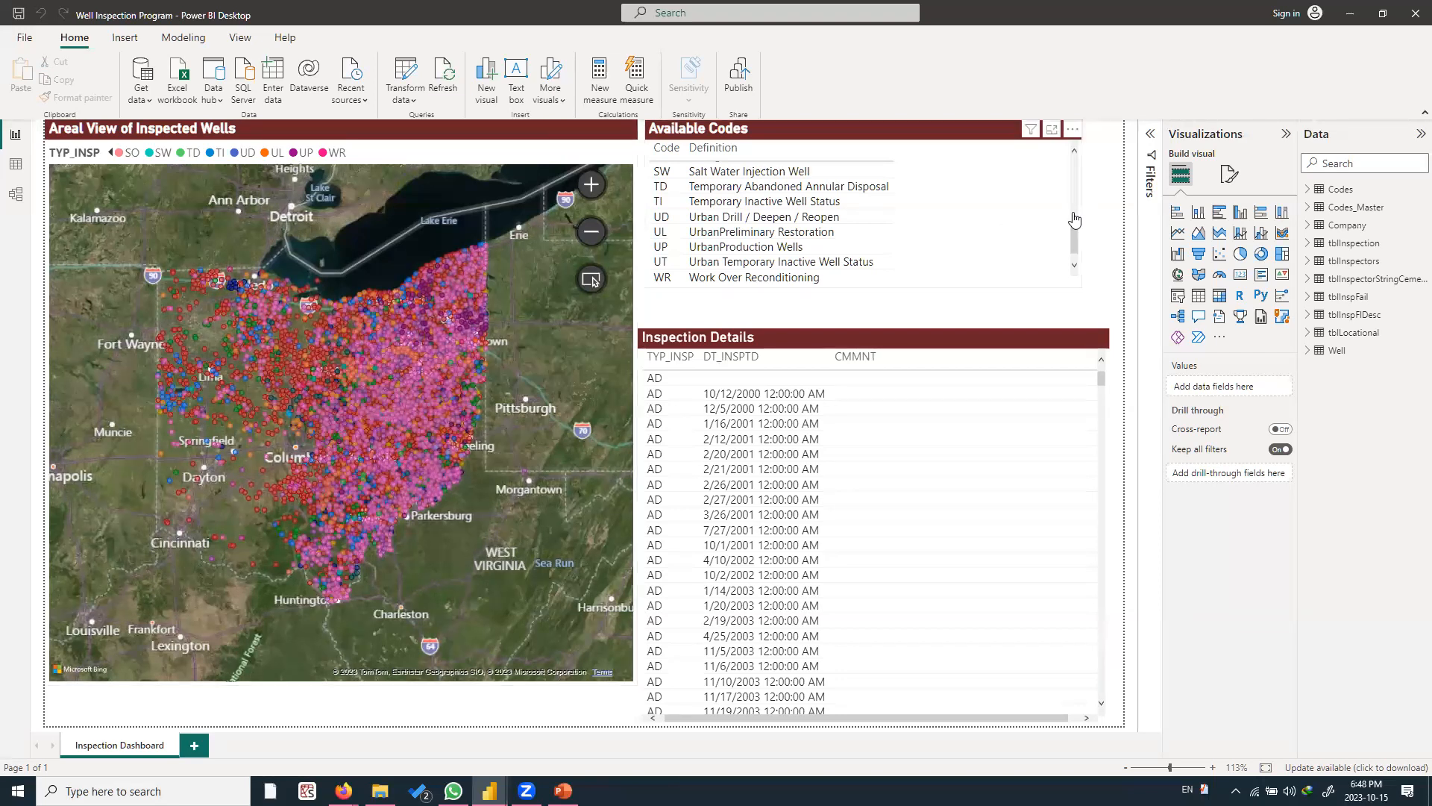
{"action": "left_click", "coordinate": [1074, 223]}
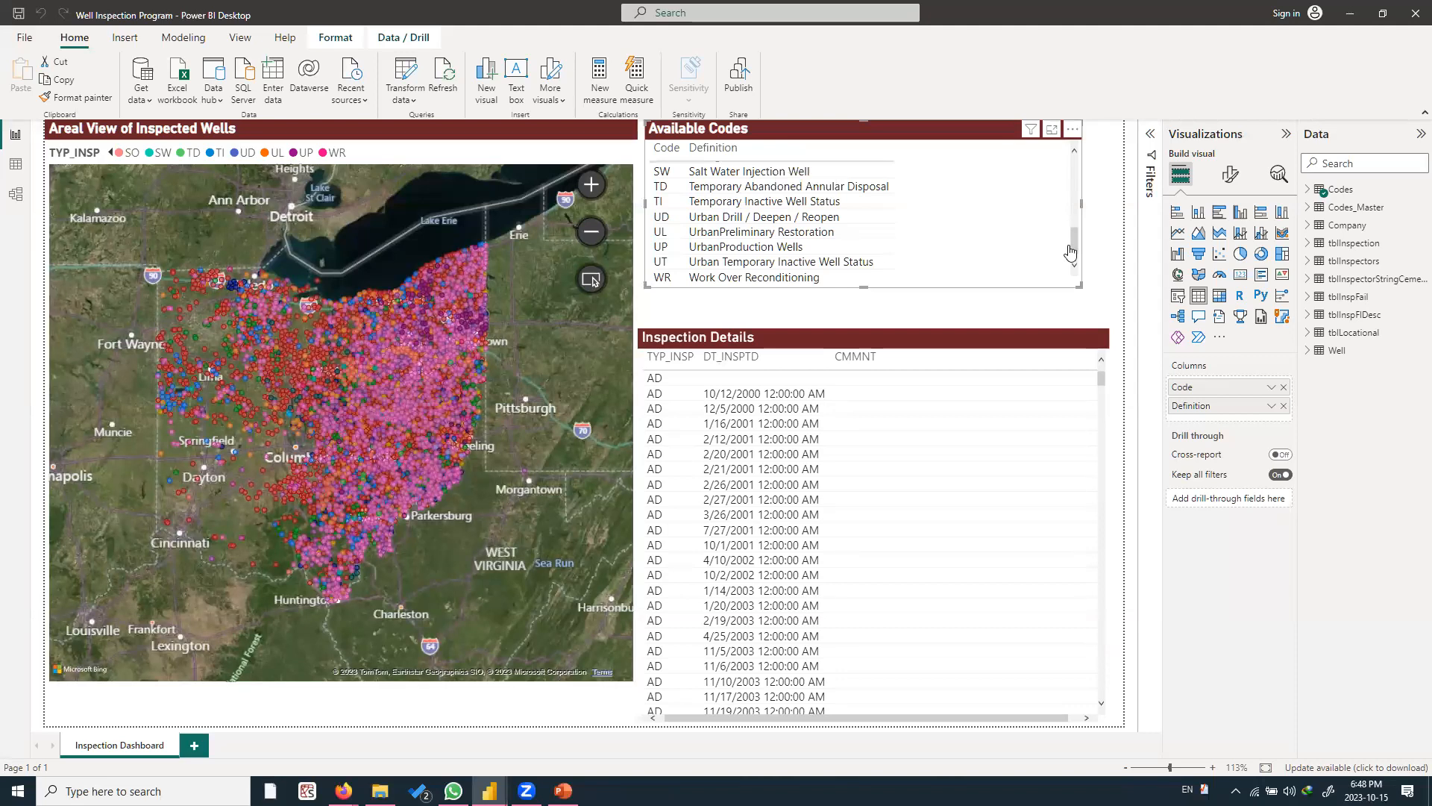
{"action": "left_click_drag", "start_coordinate": [1106, 179], "coordinate": [1108, 319]}
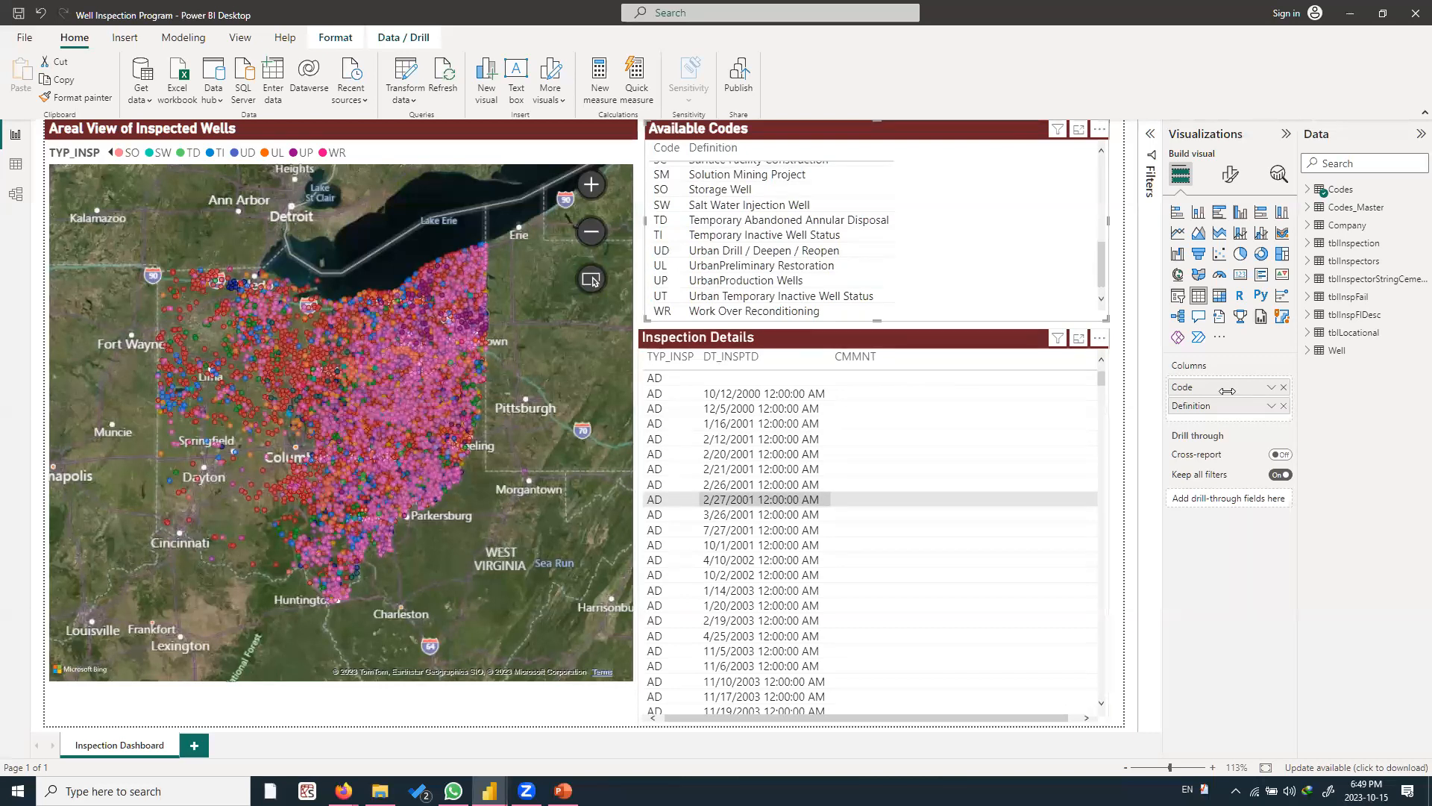
Browse the inspection types and dates listed in the Inspection Details table
{"action": "scroll", "coordinate": [1032, 419], "scroll_direction": "down", "scroll_amount": 10}
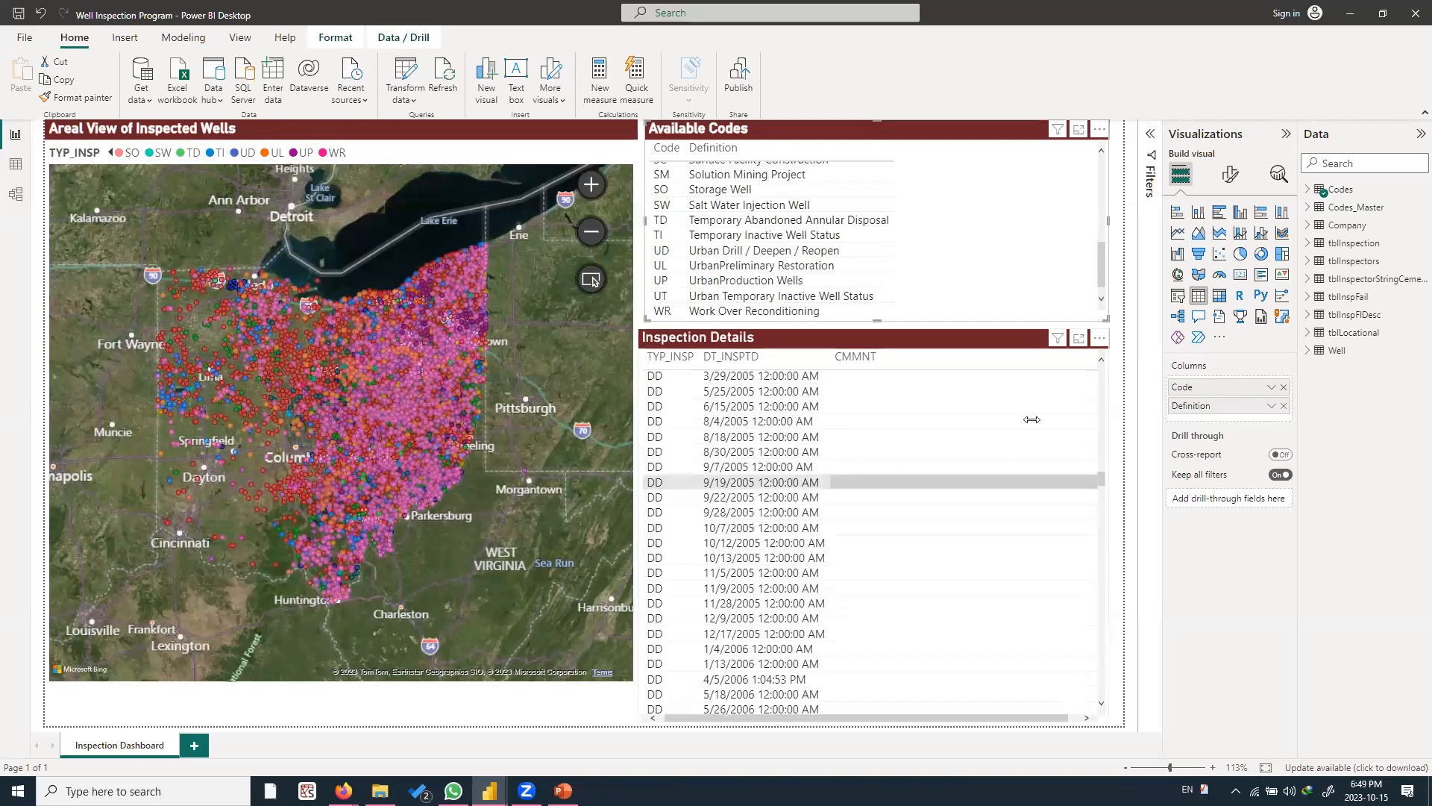
{"action": "scroll", "coordinate": [723, 503], "scroll_direction": "down", "scroll_amount": 5}
{"action": "scroll", "coordinate": [749, 534], "scroll_direction": "up", "scroll_amount": 10}
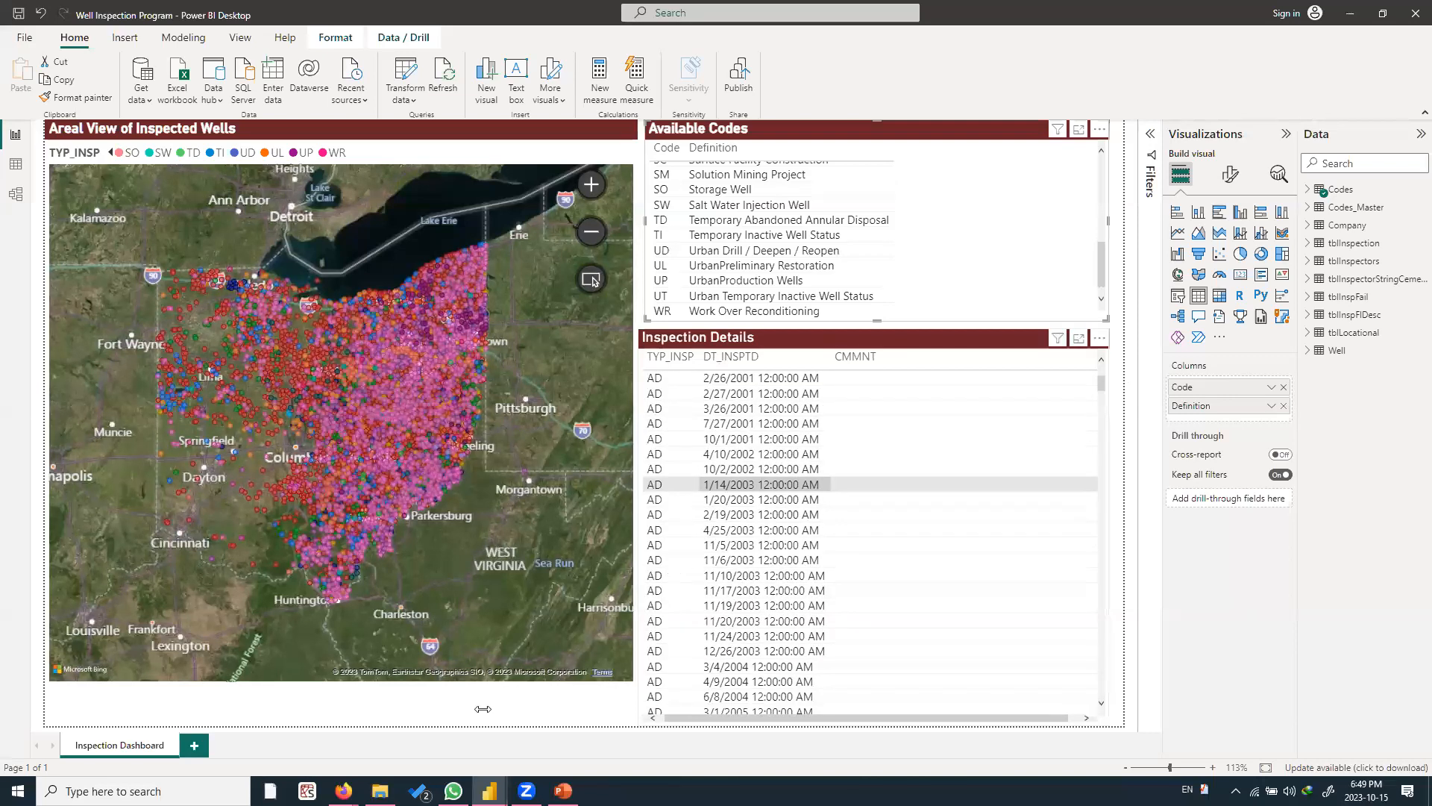
Select a well in northwest-central Ohio on the inspected wells map and look up its NF inspection type in the Available Codes table
{"action": "left_click", "coordinate": [483, 709]}
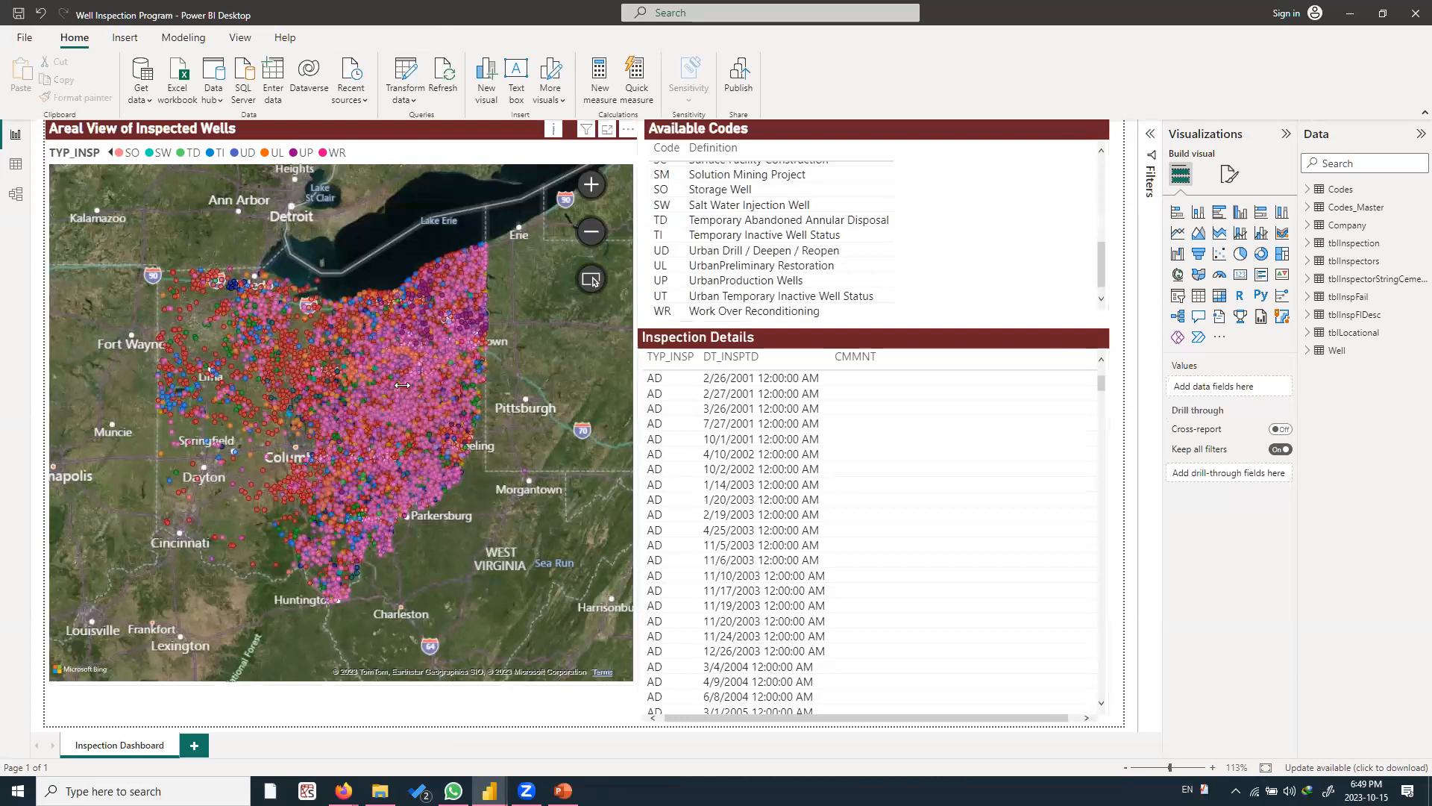
{"action": "mouse_move", "coordinate": [392, 438]}
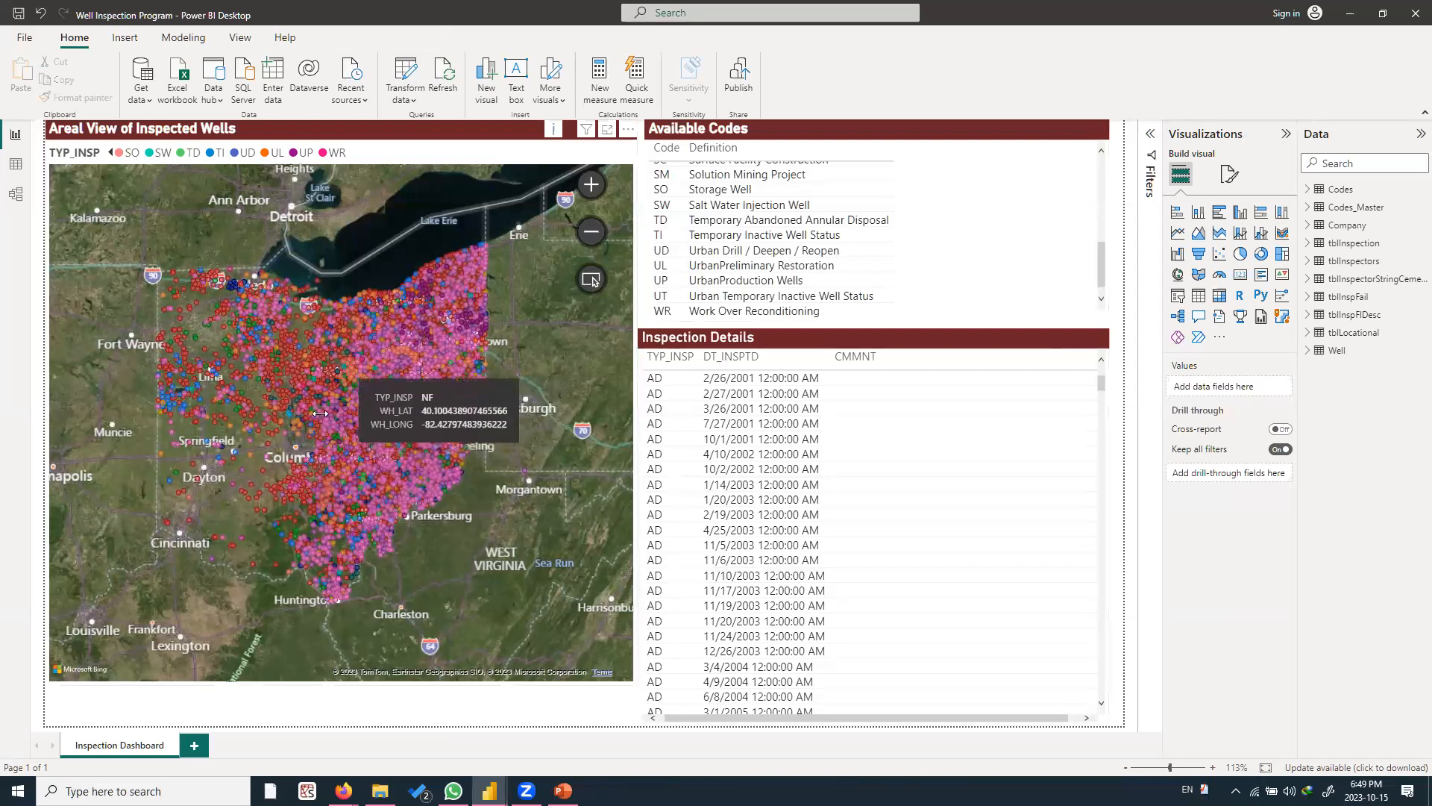
{"action": "mouse_move", "coordinate": [277, 369]}
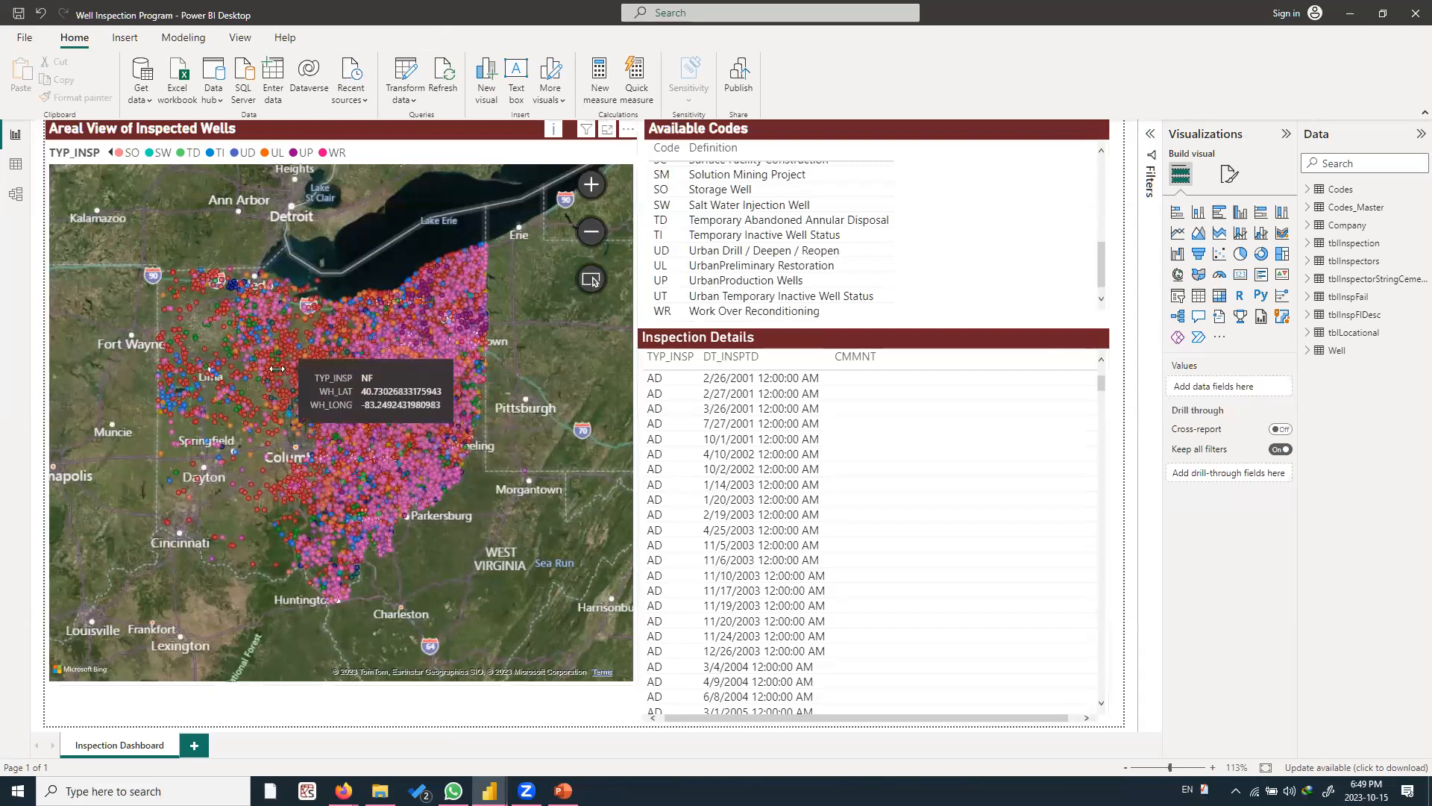
{"action": "left_click", "coordinate": [276, 368]}
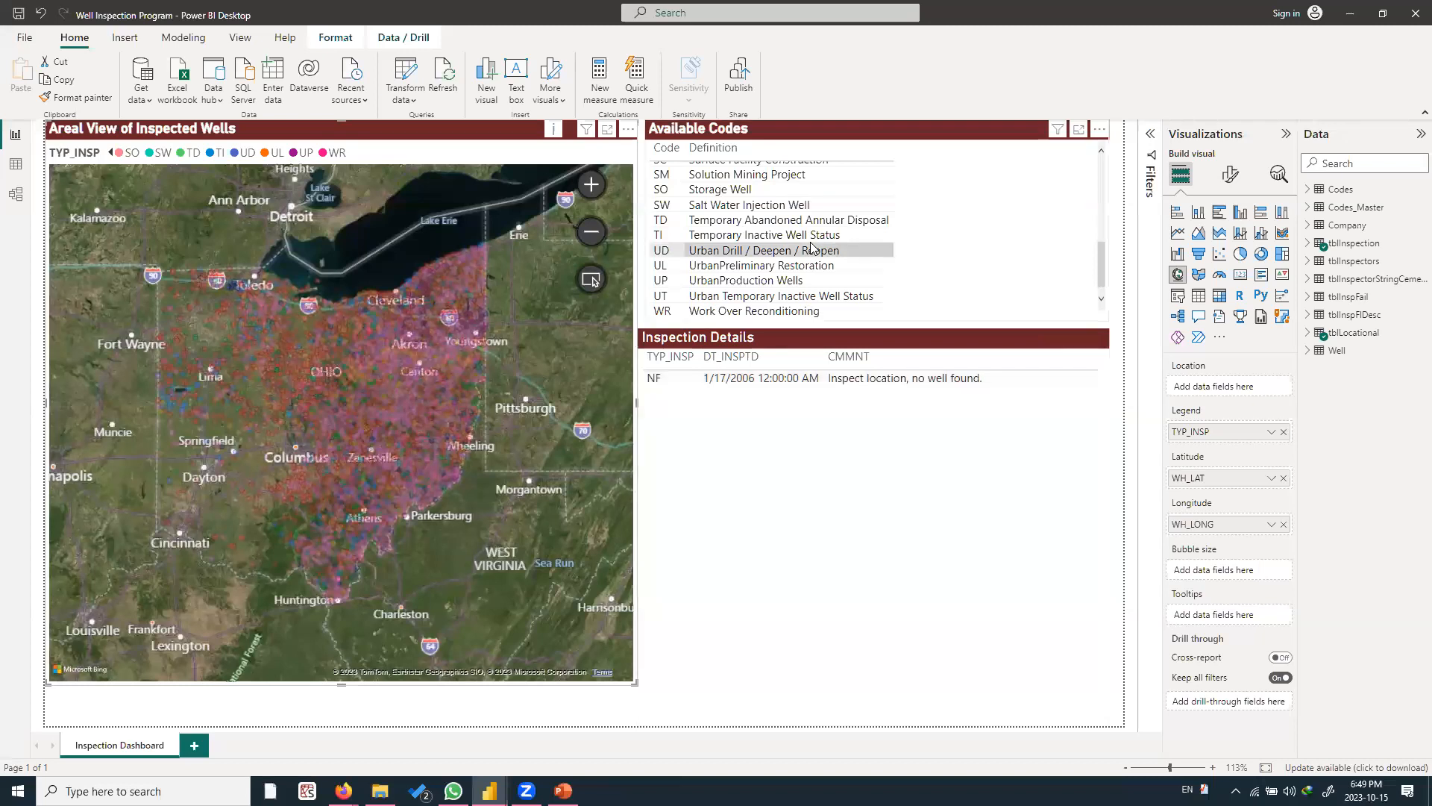
{"action": "scroll", "coordinate": [813, 248], "scroll_direction": "up", "scroll_amount": 5}
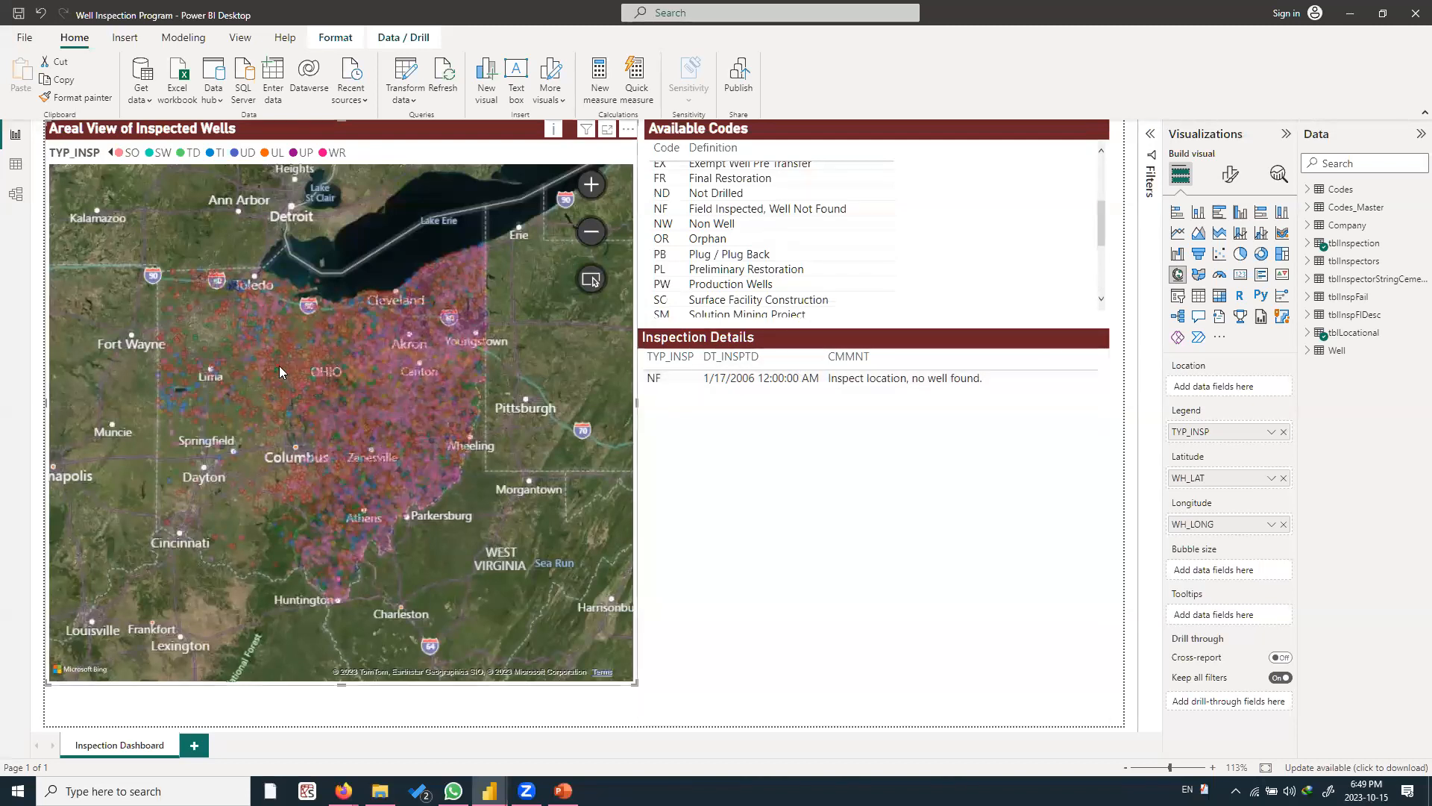
Select a well with FR inspections on the inspected wells map and read its dates and comments in Inspection Details
{"action": "scroll", "coordinate": [289, 377], "scroll_direction": "up", "scroll_amount": 2}
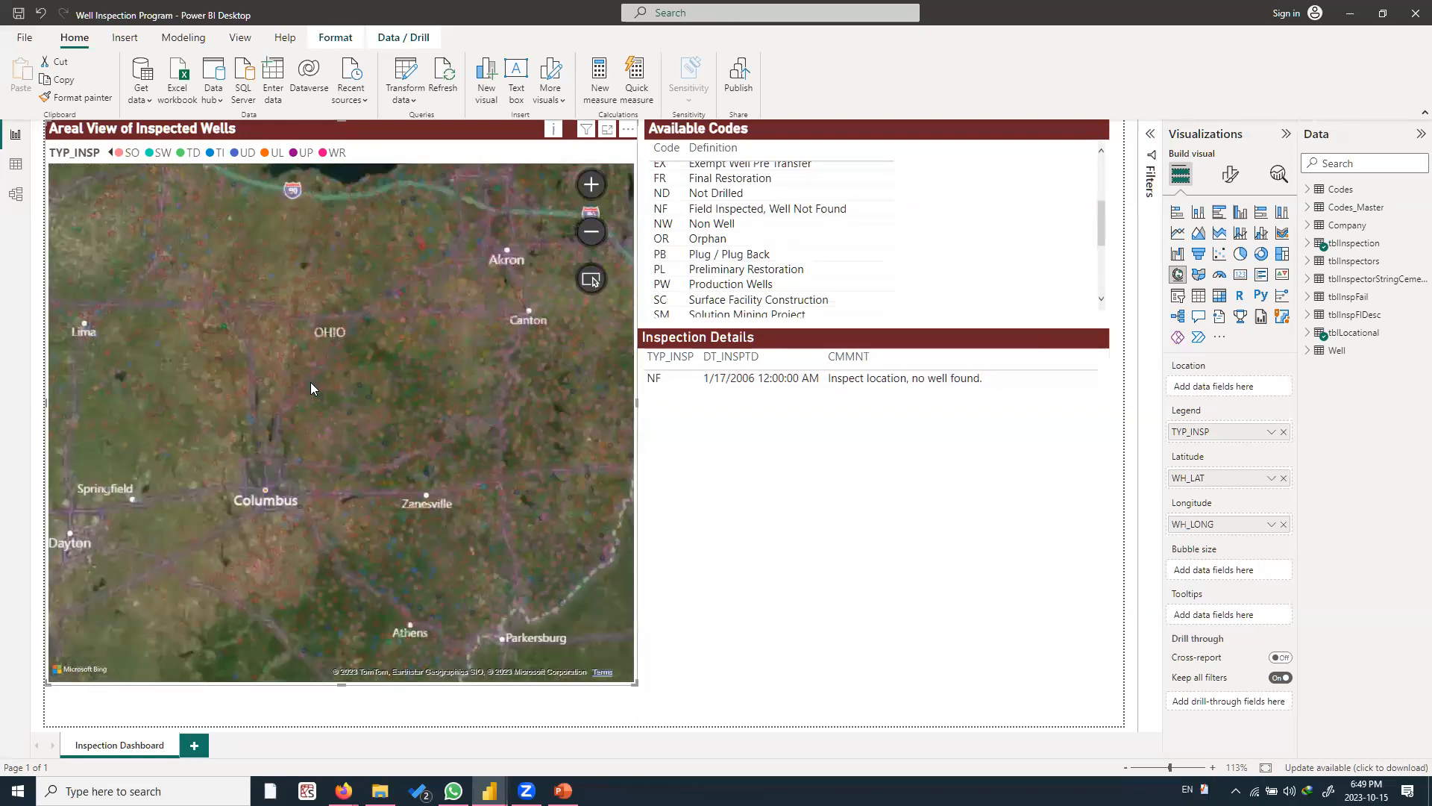
{"action": "scroll", "coordinate": [323, 385], "scroll_direction": "up", "scroll_amount": 1}
{"action": "scroll", "coordinate": [322, 385], "scroll_direction": "up", "scroll_amount": 3}
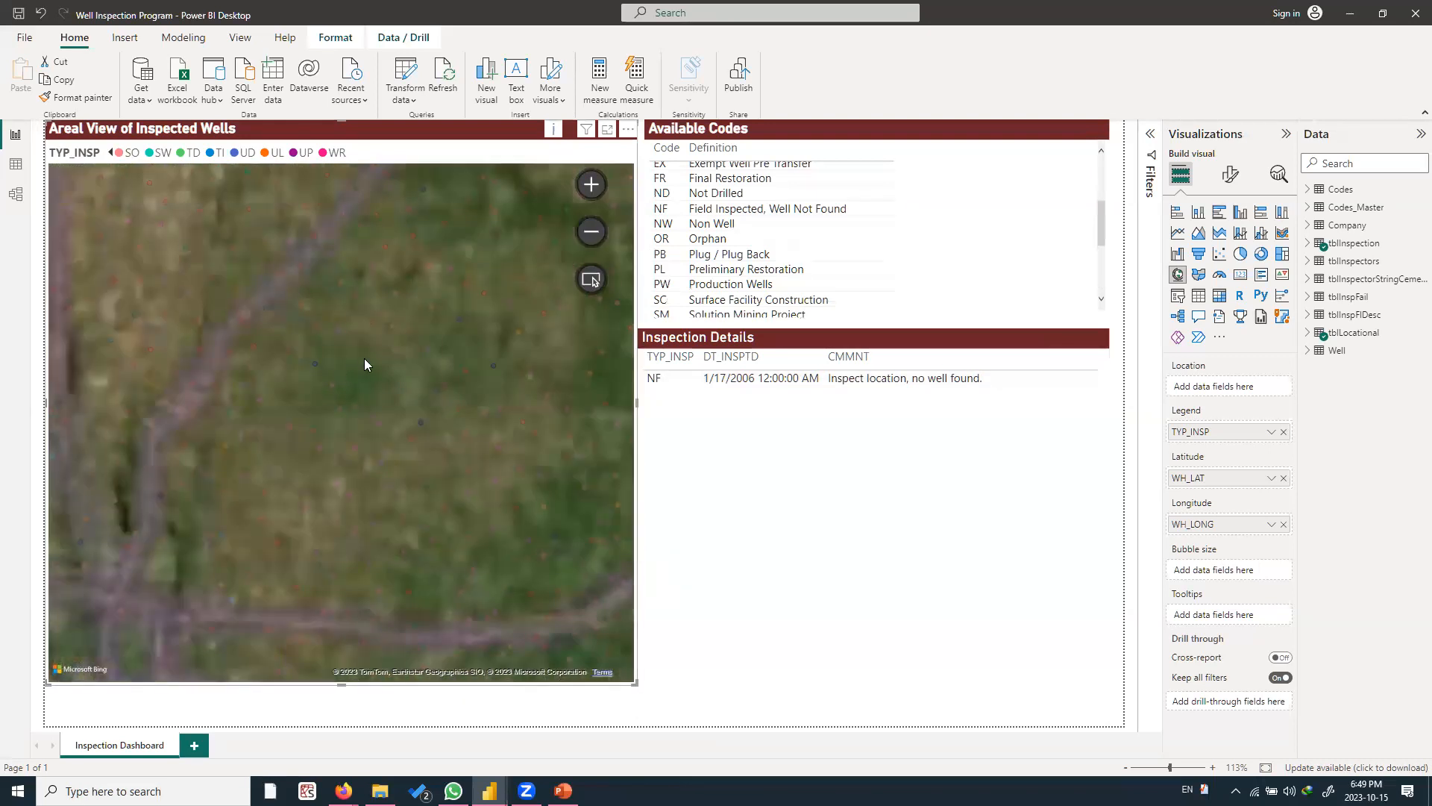
{"action": "scroll", "coordinate": [425, 350], "scroll_direction": "down", "scroll_amount": 3}
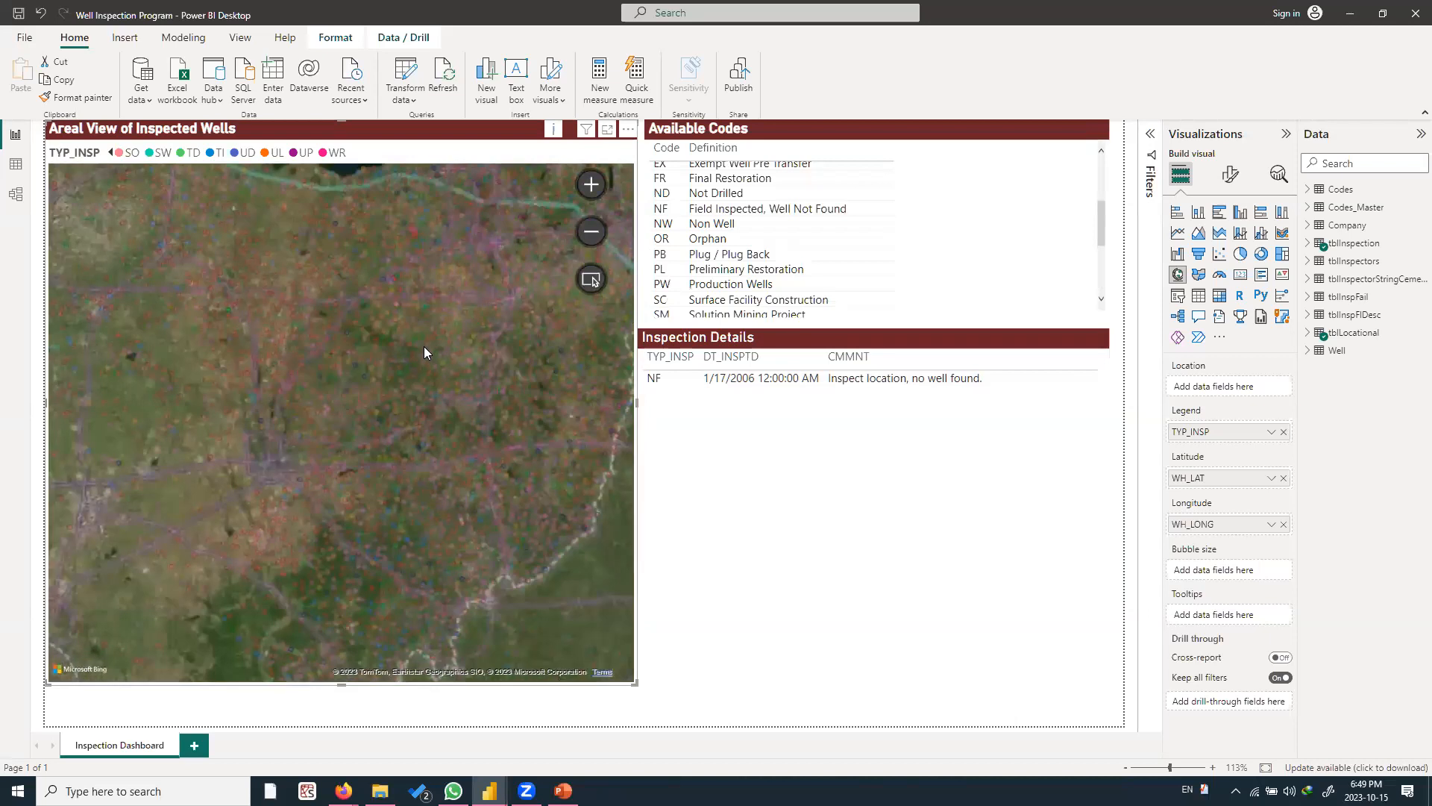
{"action": "left_click", "coordinate": [424, 352]}
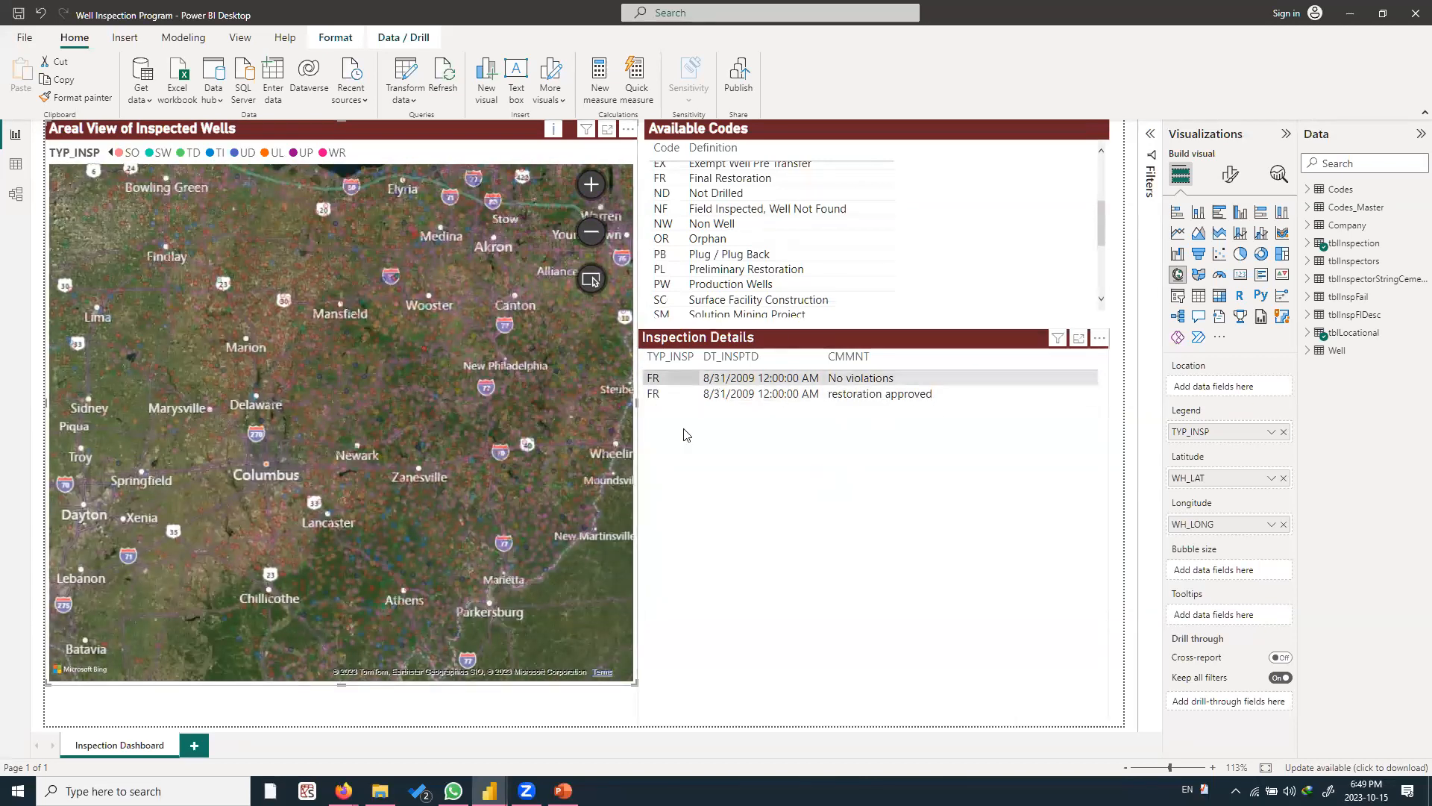
{"action": "left_click", "coordinate": [758, 541]}
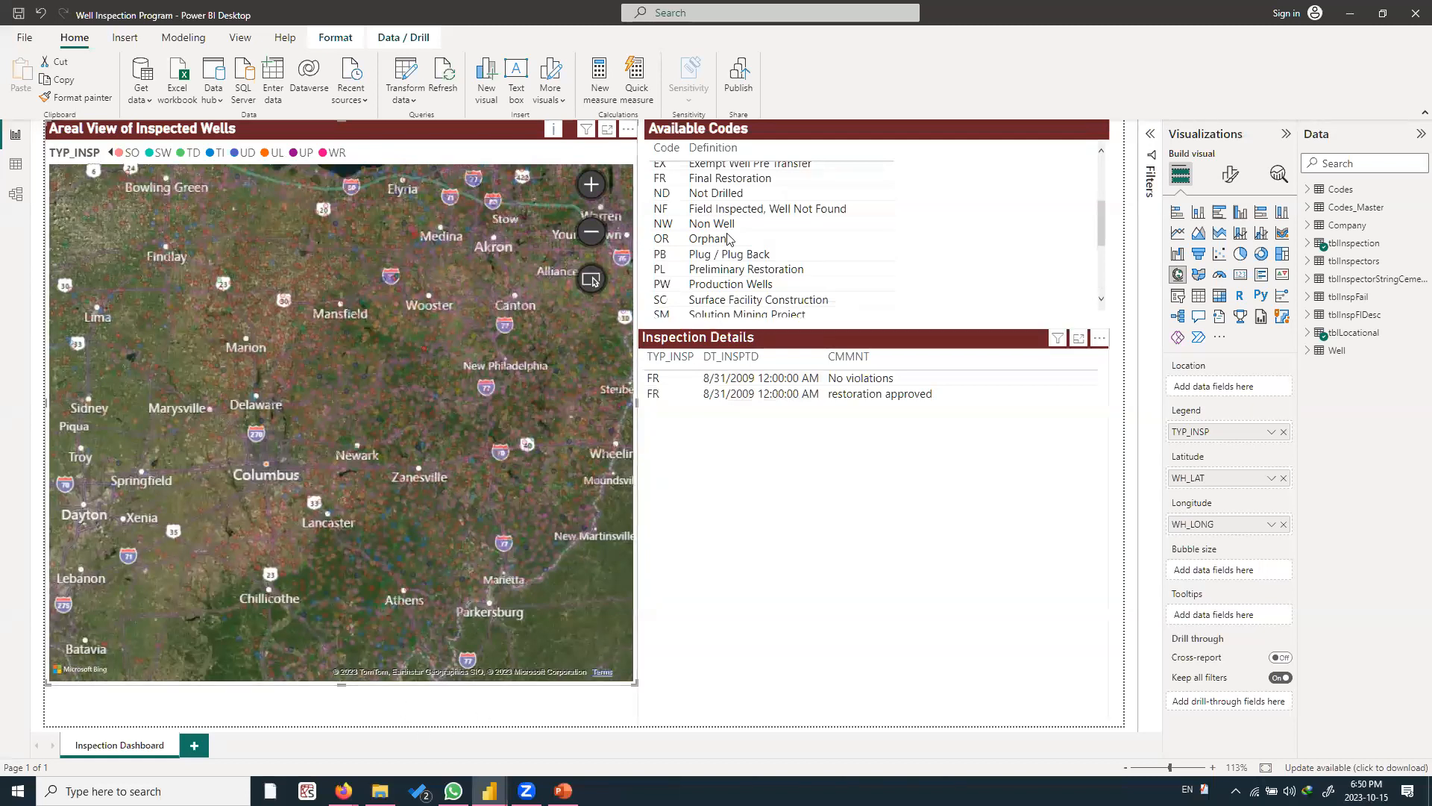
Clear the well selection and filter the dashboard by the CS (Casing String Witnessed) and CT (Completion Testing) codes together
{"action": "left_click", "coordinate": [1107, 238]}
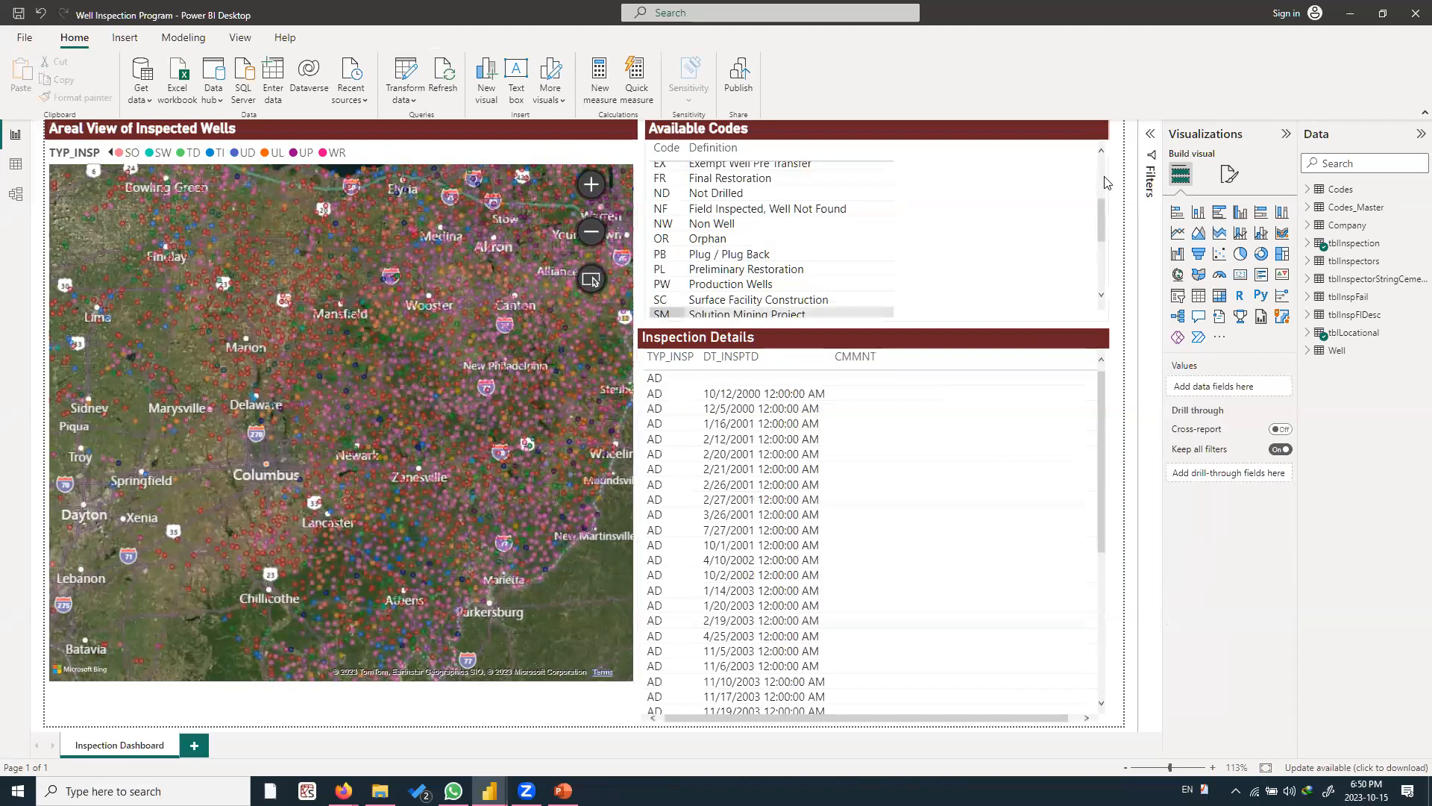
{"action": "left_click", "coordinate": [690, 208]}
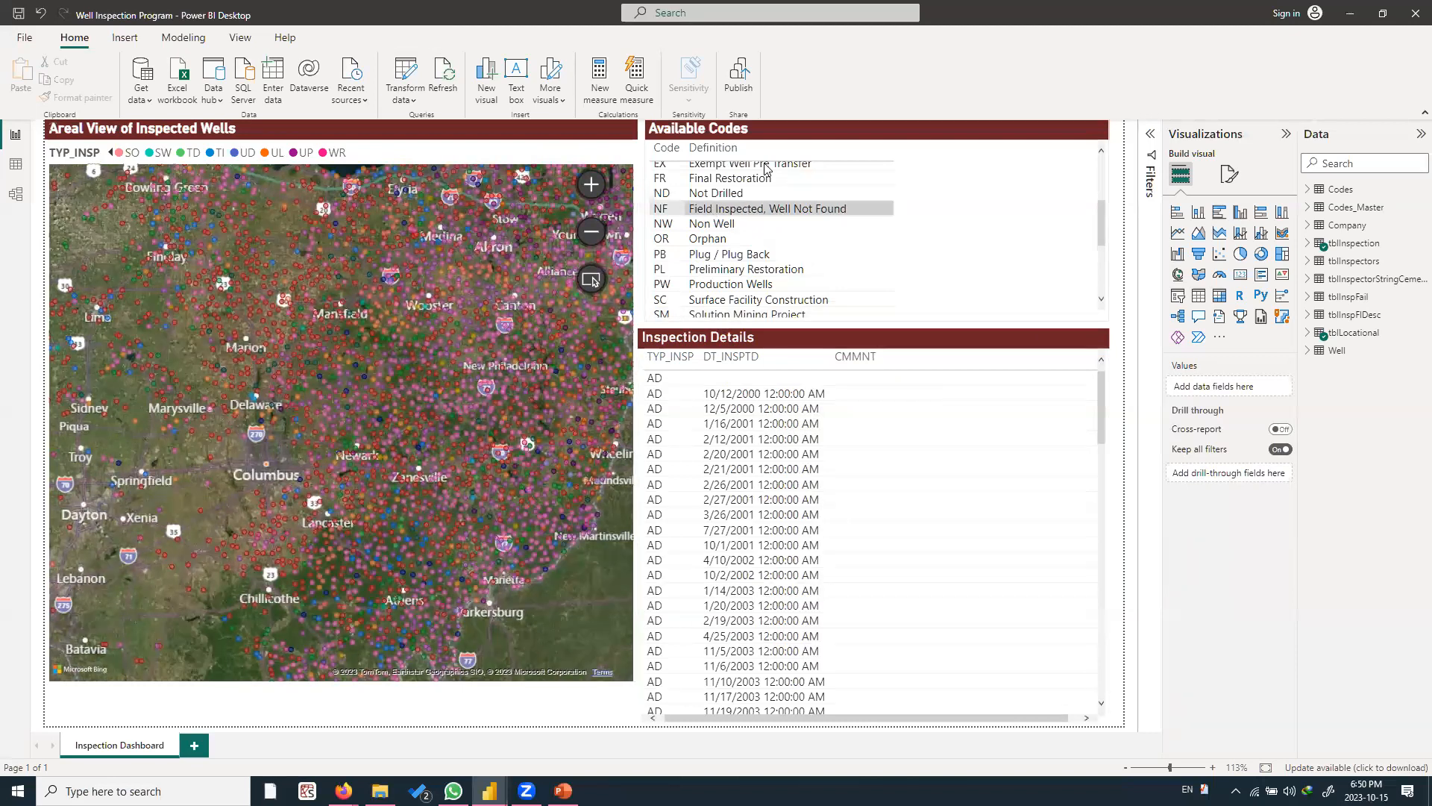
{"action": "left_click", "coordinate": [712, 207]}
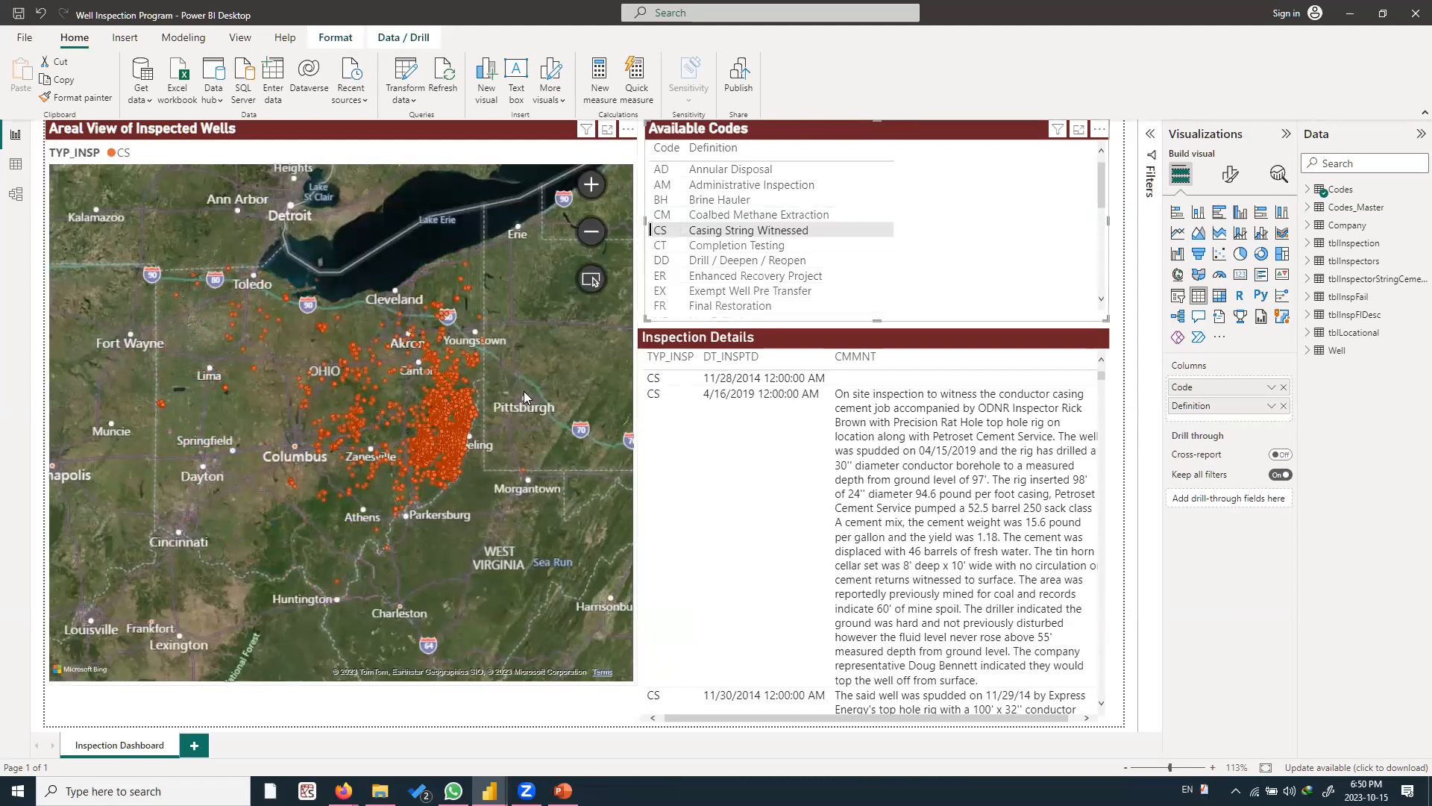
{"action": "left_click", "coordinate": [660, 245], "text": "ctrl"}
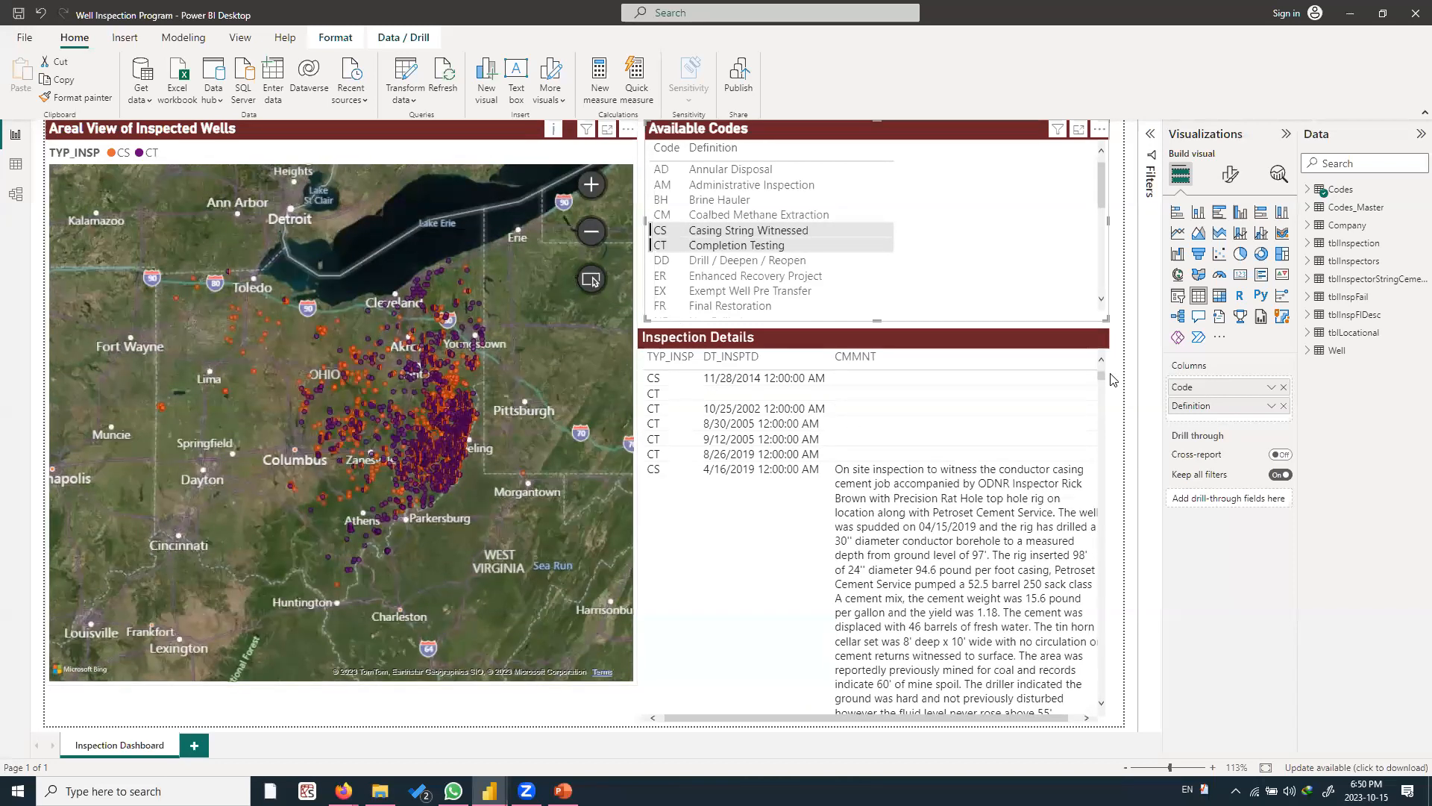
Select a CT well in eastern Ohio on the filtered map, read its inspection comments and deselect the map visual
{"action": "left_click", "coordinate": [447, 435]}
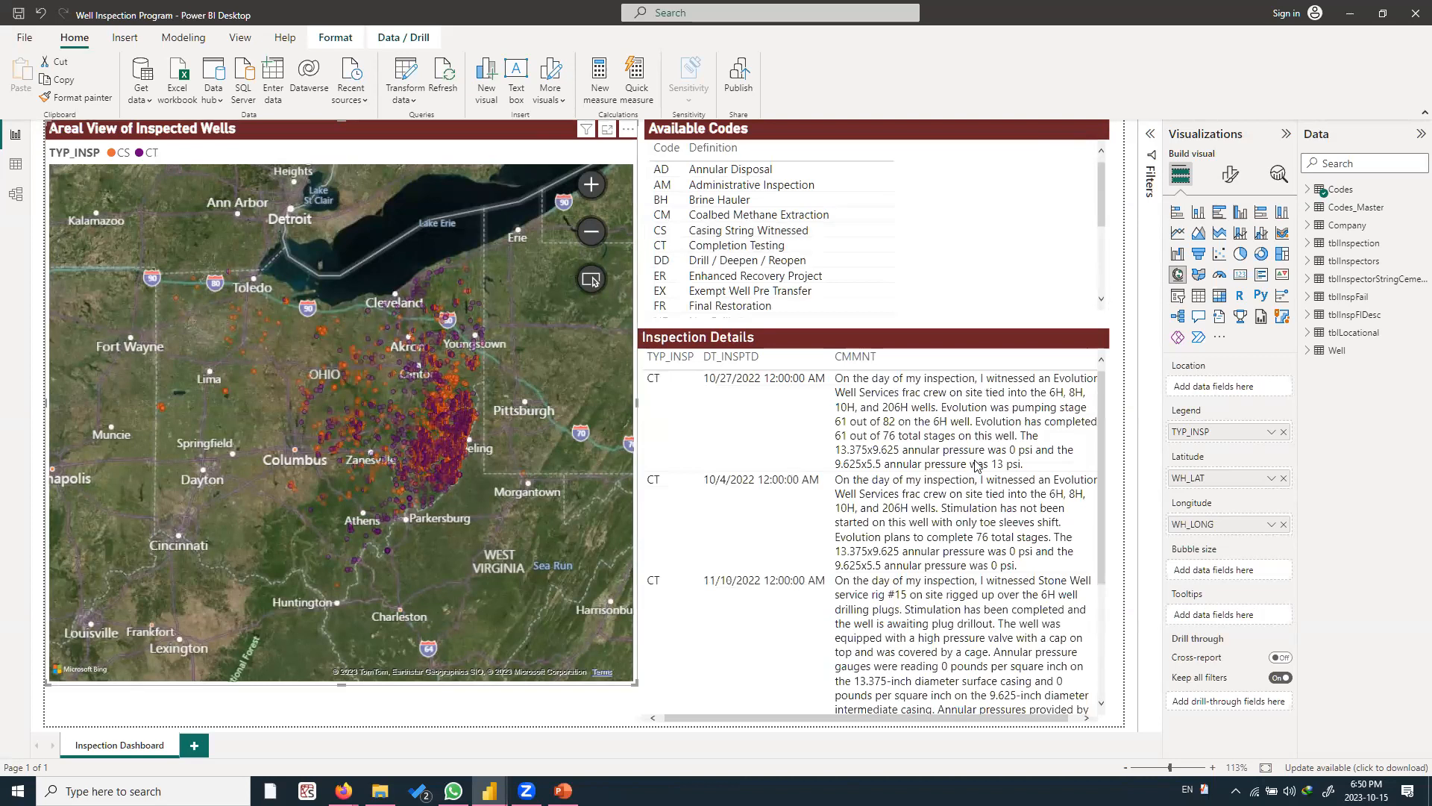
{"action": "scroll", "coordinate": [976, 466], "scroll_direction": "down", "scroll_amount": 3}
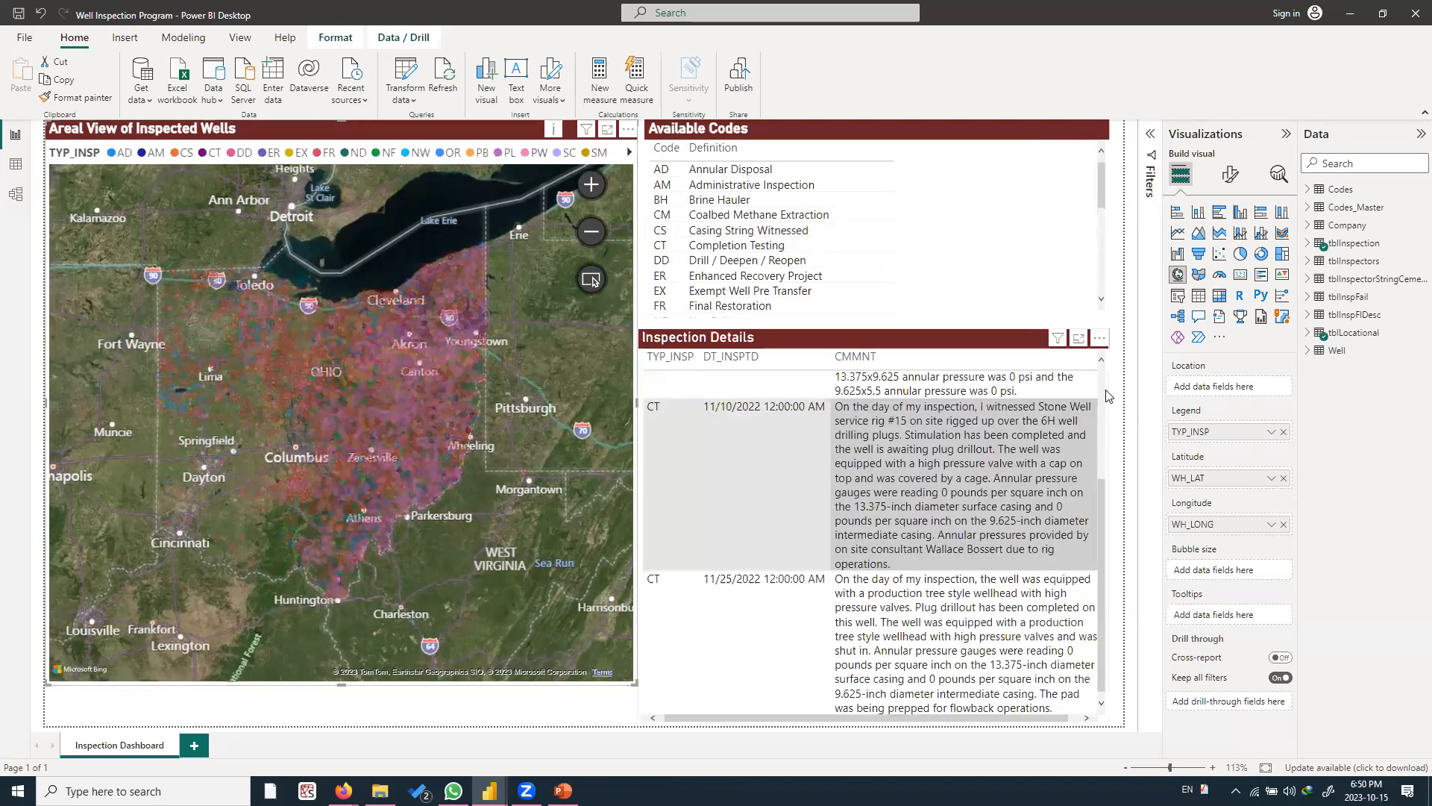
{"action": "left_click", "coordinate": [328, 708]}
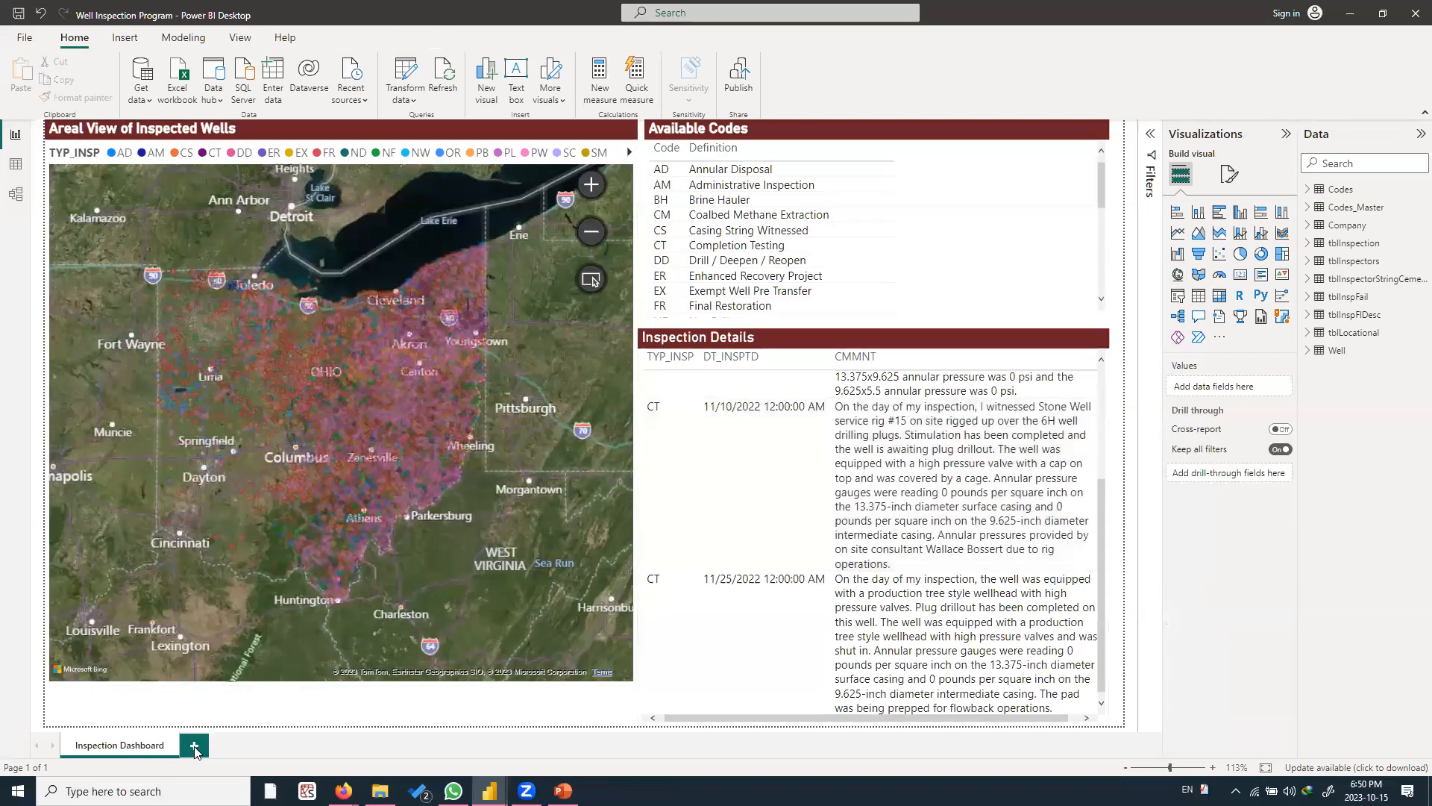
Add a new report page and insert a map visual enlarged to nearly half the page's width and its full height
{"action": "left_click", "coordinate": [194, 745]}
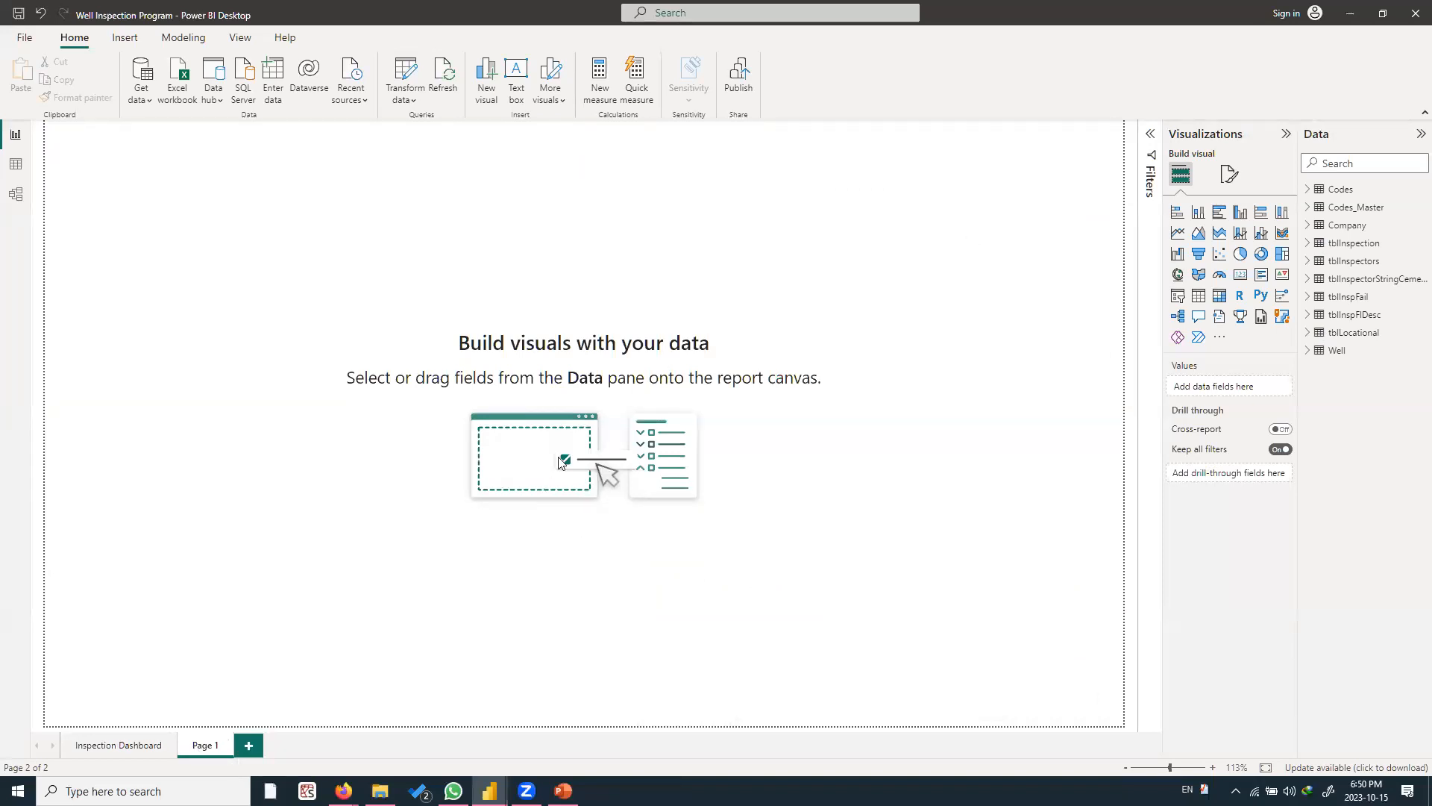
{"action": "left_click", "coordinate": [1180, 276]}
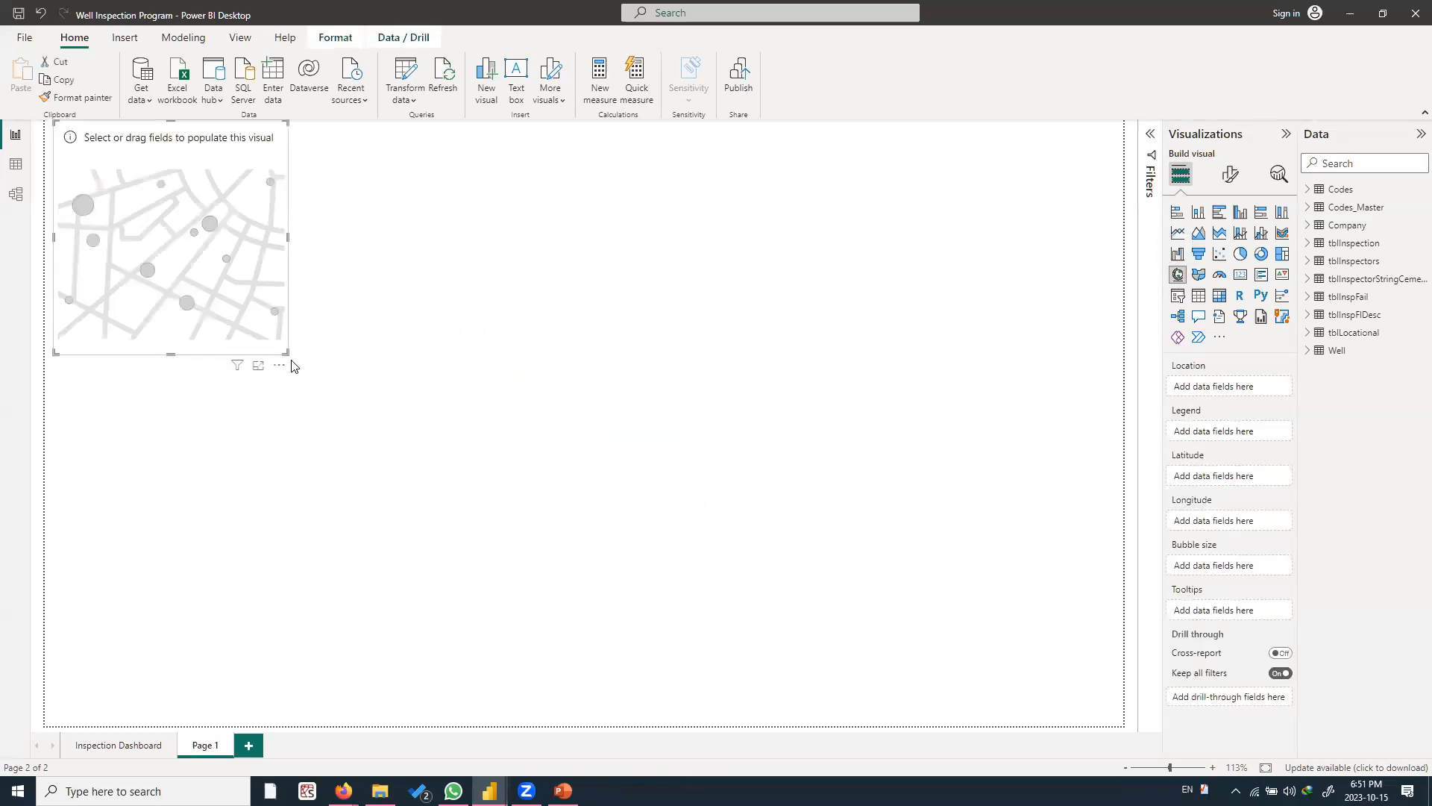
{"action": "left_click_drag", "start_coordinate": [285, 352], "coordinate": [527, 729]}
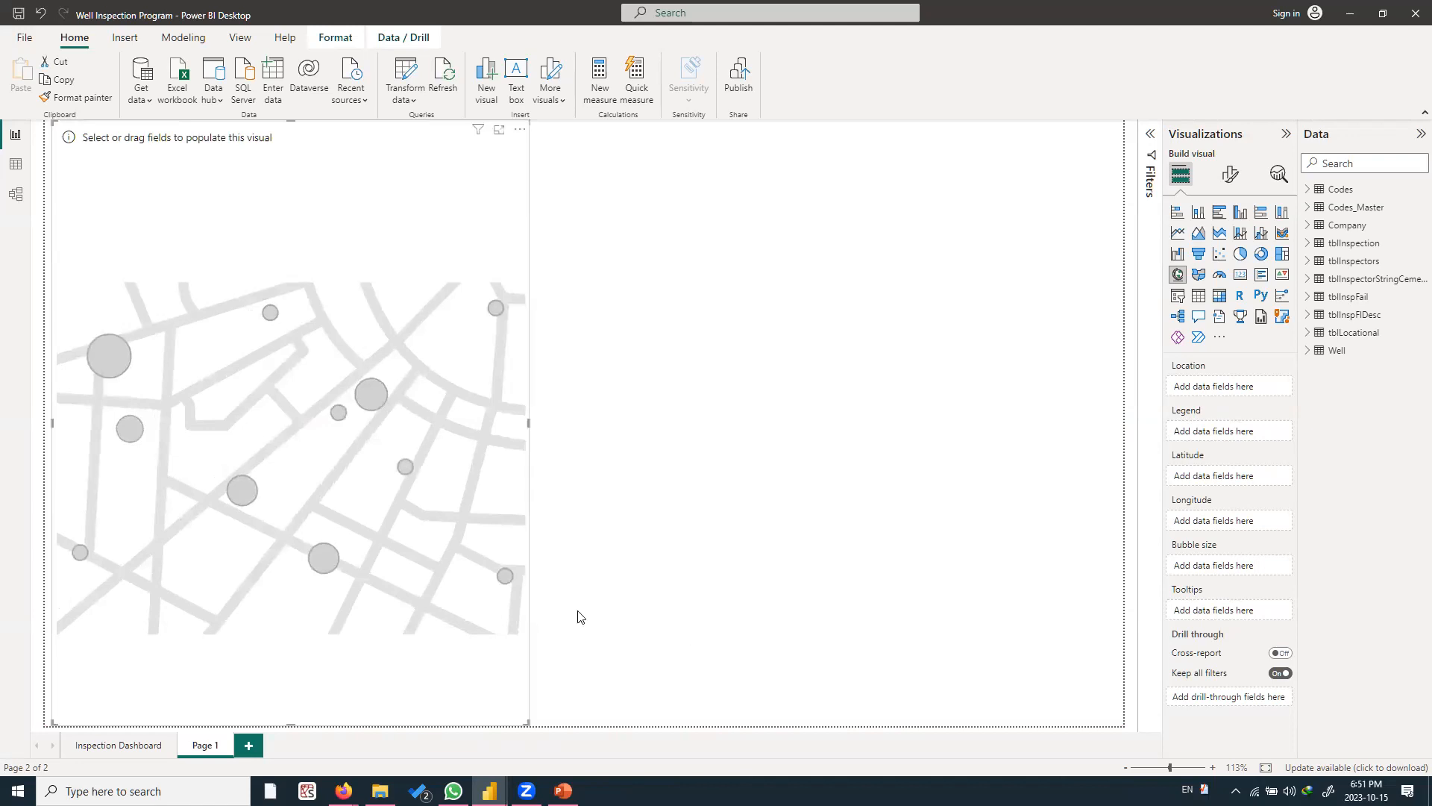
{"action": "left_click", "coordinate": [535, 589]}
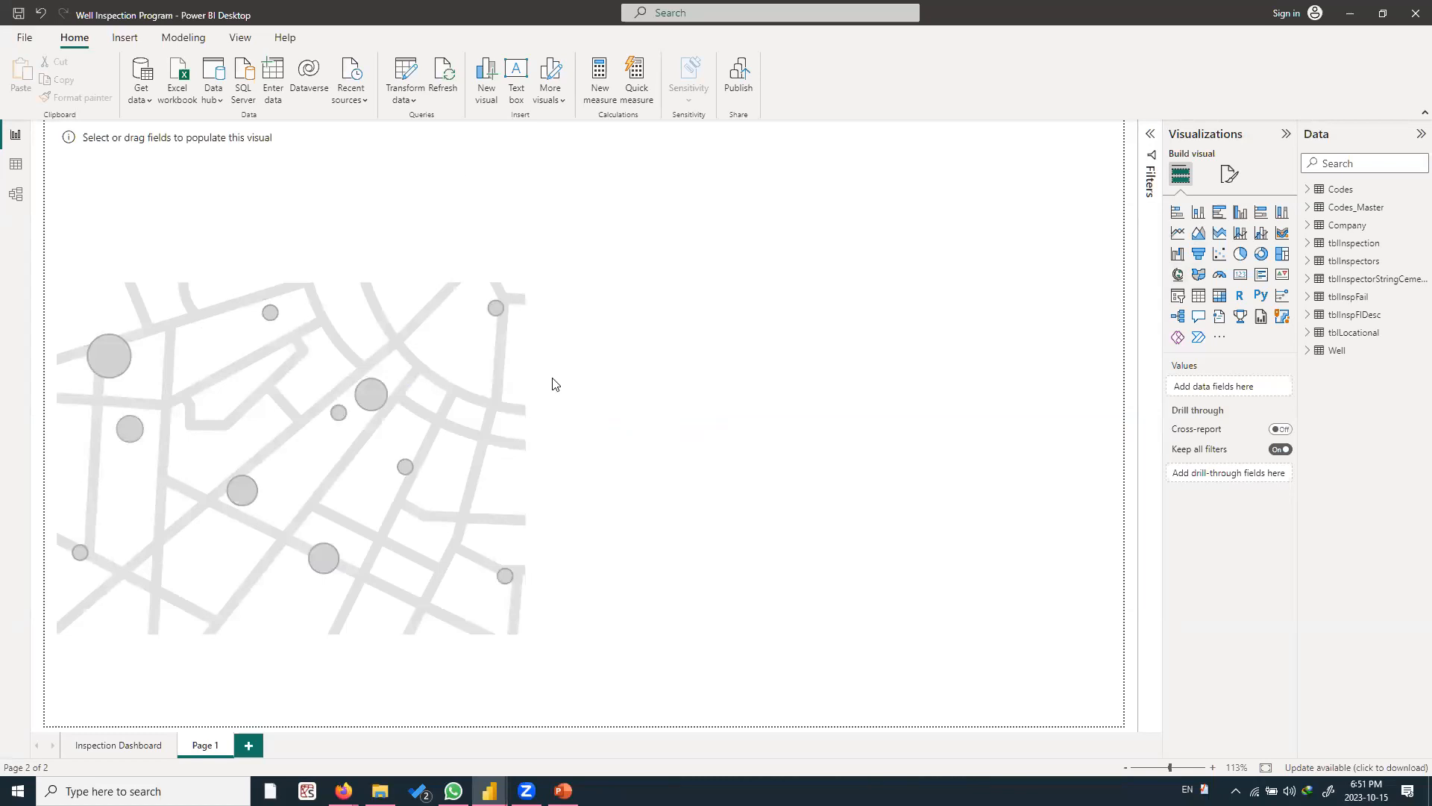
{"action": "left_click", "coordinate": [488, 396]}
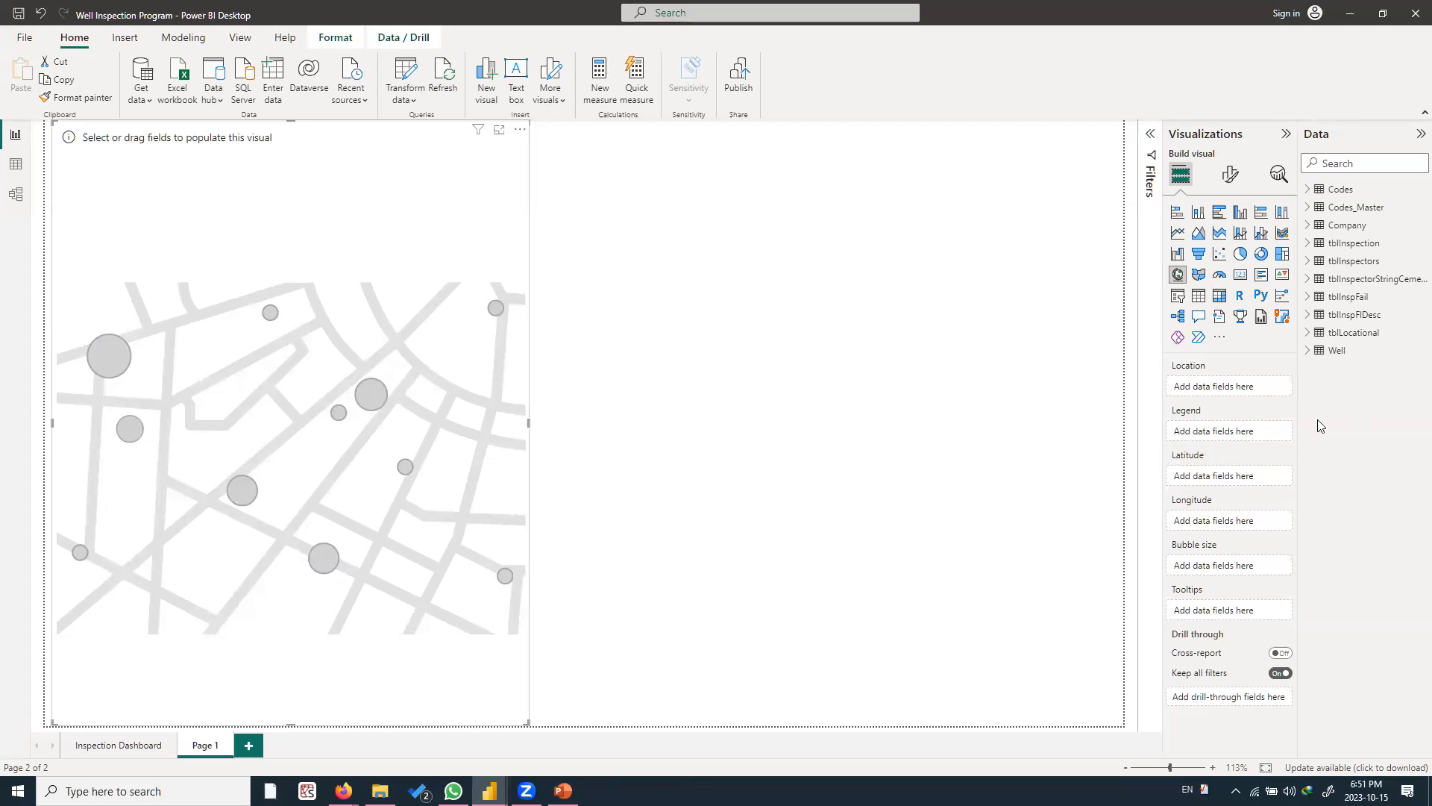
Plot the wells on the new map using tblLocational's WH_LONG as the longitude and WH_LAT as the latitude
{"action": "left_click", "coordinate": [1310, 335]}
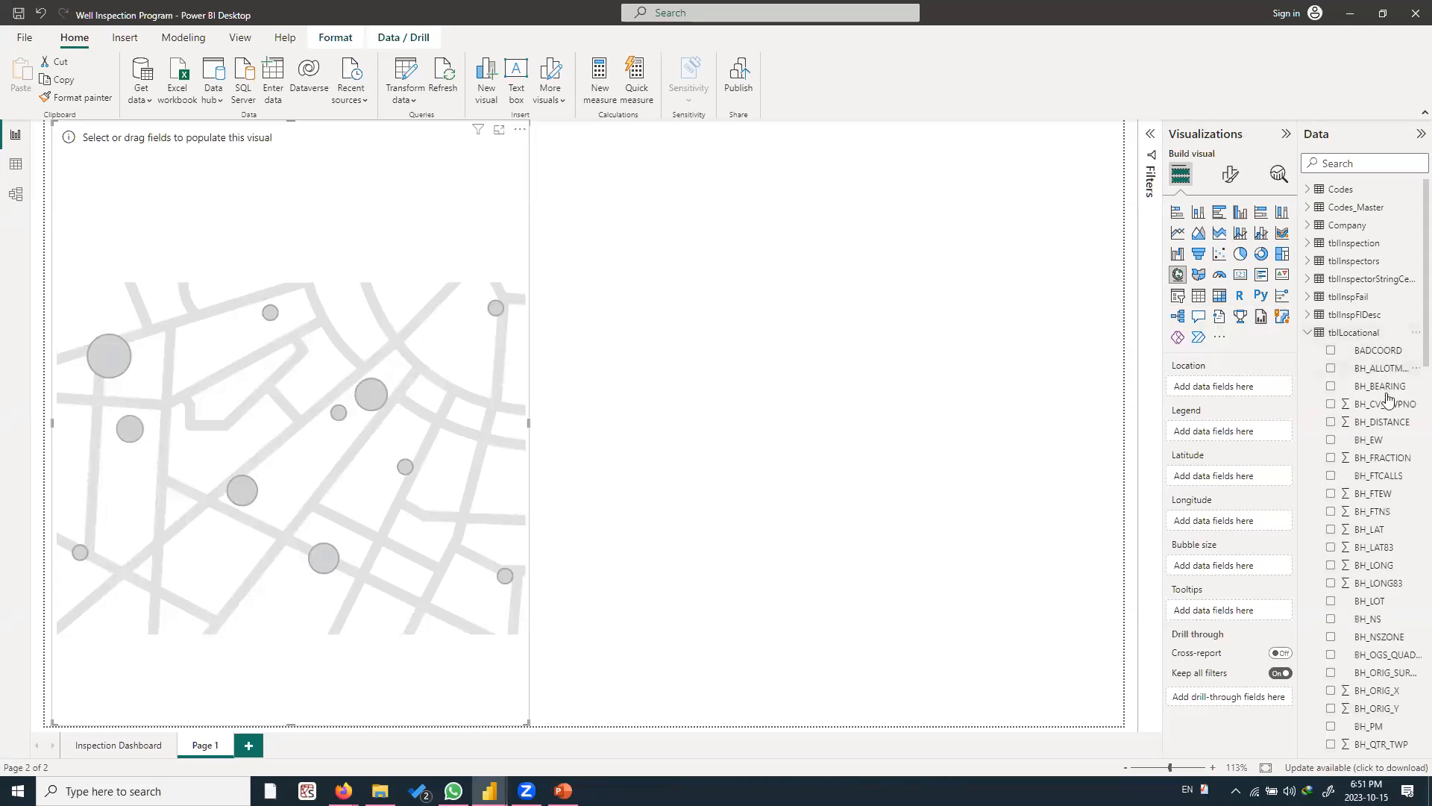
{"action": "scroll", "coordinate": [1387, 401], "scroll_direction": "down", "scroll_amount": 7}
{"action": "scroll", "coordinate": [1381, 543], "scroll_direction": "down", "scroll_amount": 9}
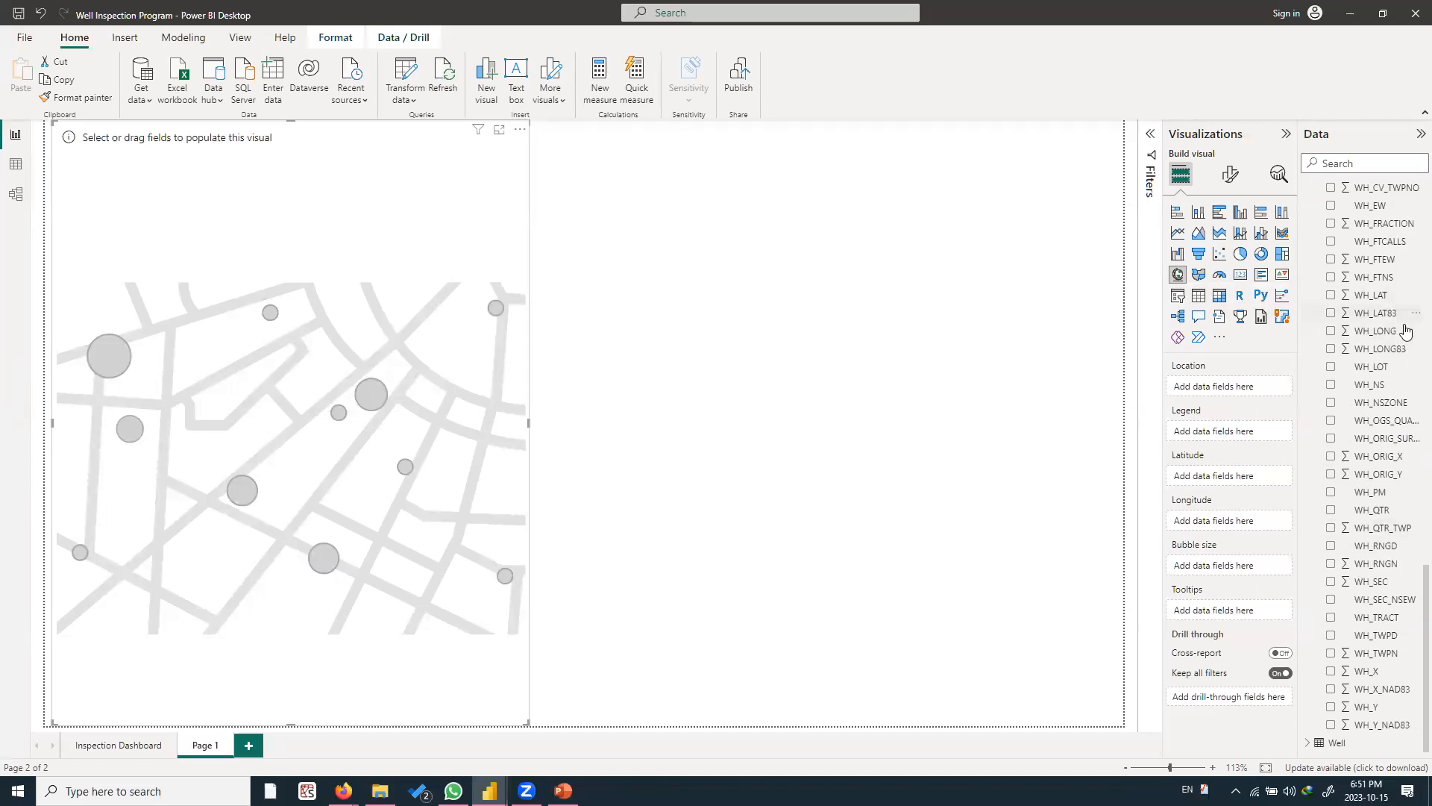
{"action": "left_click_drag", "start_coordinate": [1385, 334], "coordinate": [1275, 507]}
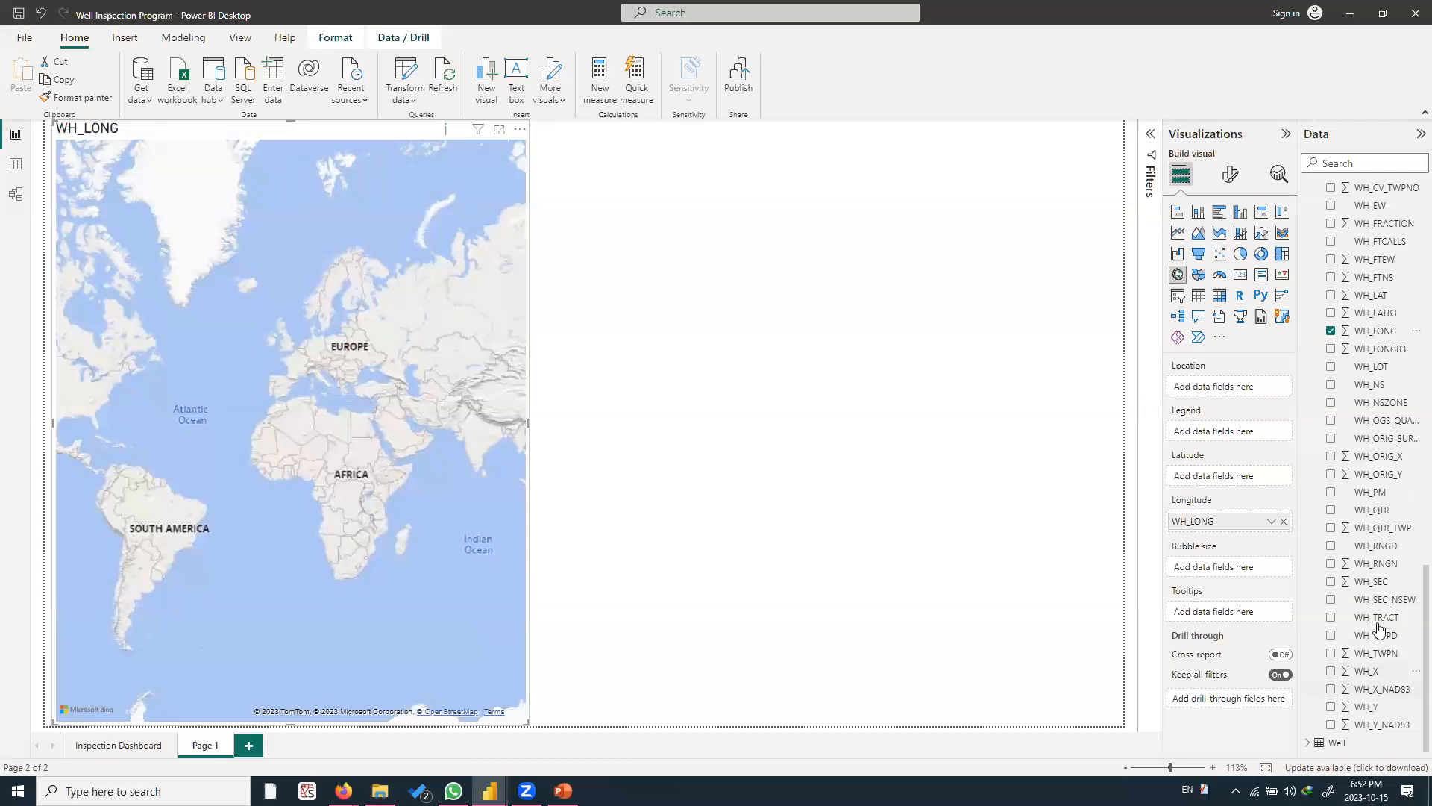
{"action": "left_click_drag", "start_coordinate": [1389, 296], "coordinate": [1243, 480]}
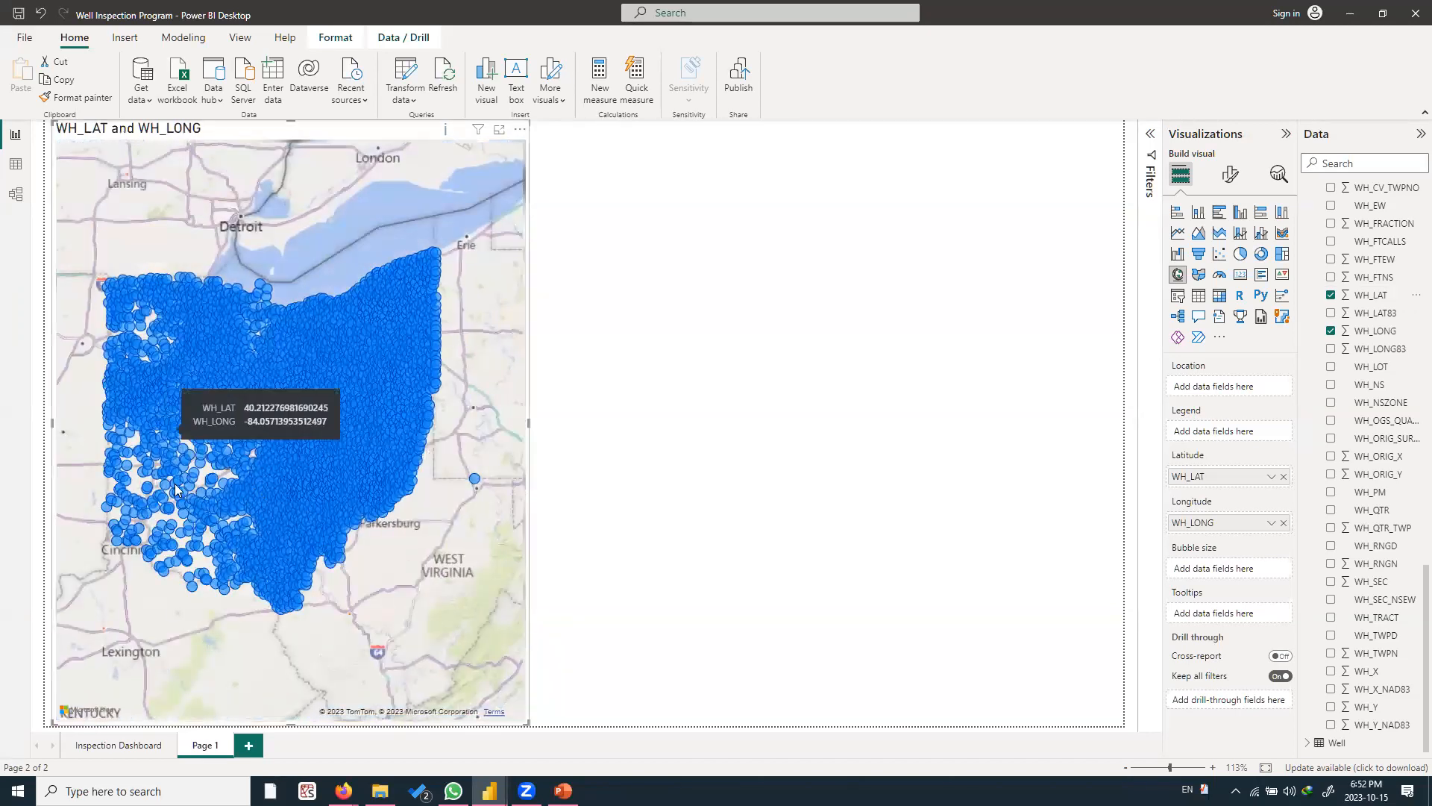
Examine the extent and density of the plotted wells on the new map at different scales
{"action": "scroll", "coordinate": [174, 484], "scroll_direction": "down", "scroll_amount": 3}
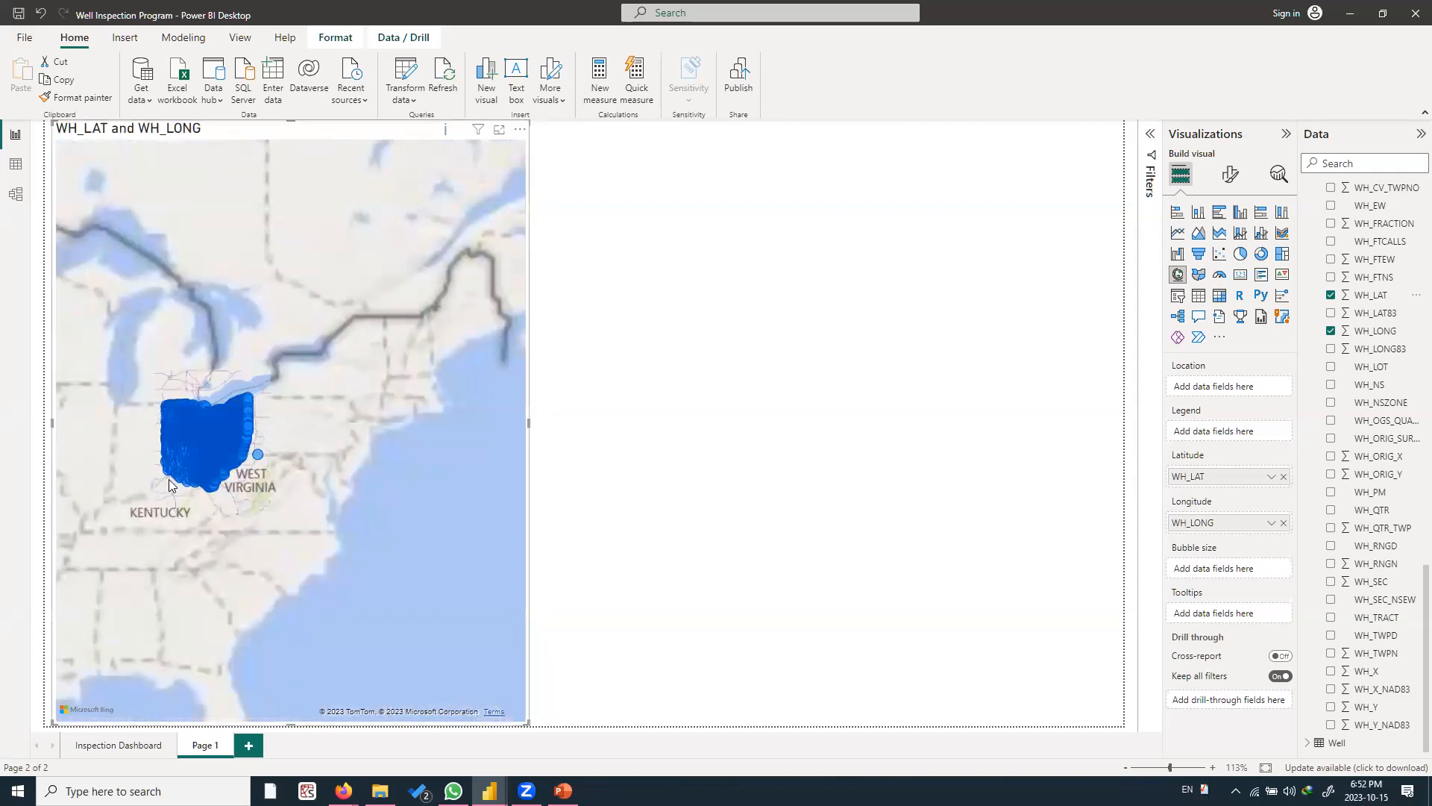
{"action": "scroll", "coordinate": [190, 482], "scroll_direction": "down", "scroll_amount": 3}
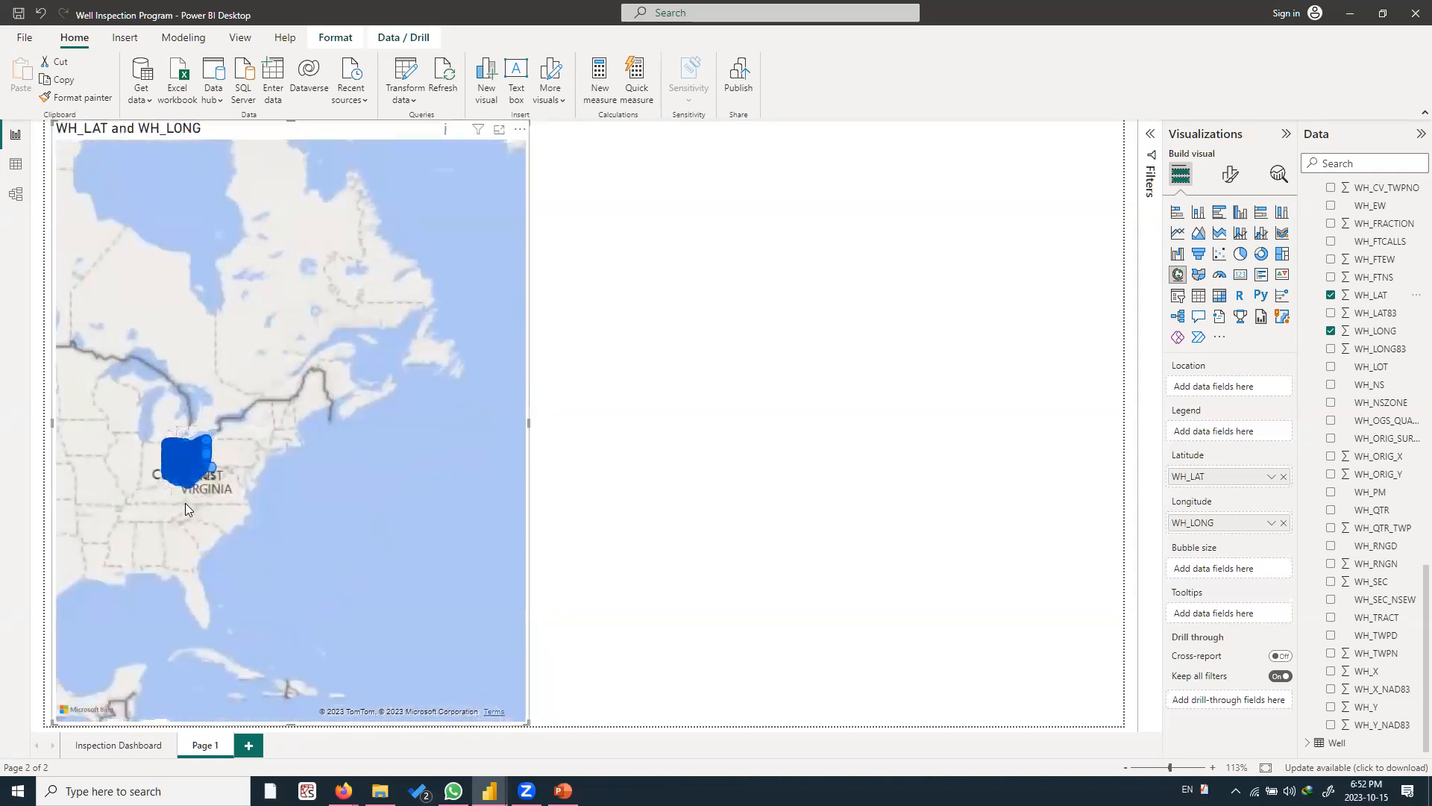
{"action": "scroll", "coordinate": [185, 503], "scroll_direction": "down", "scroll_amount": 2}
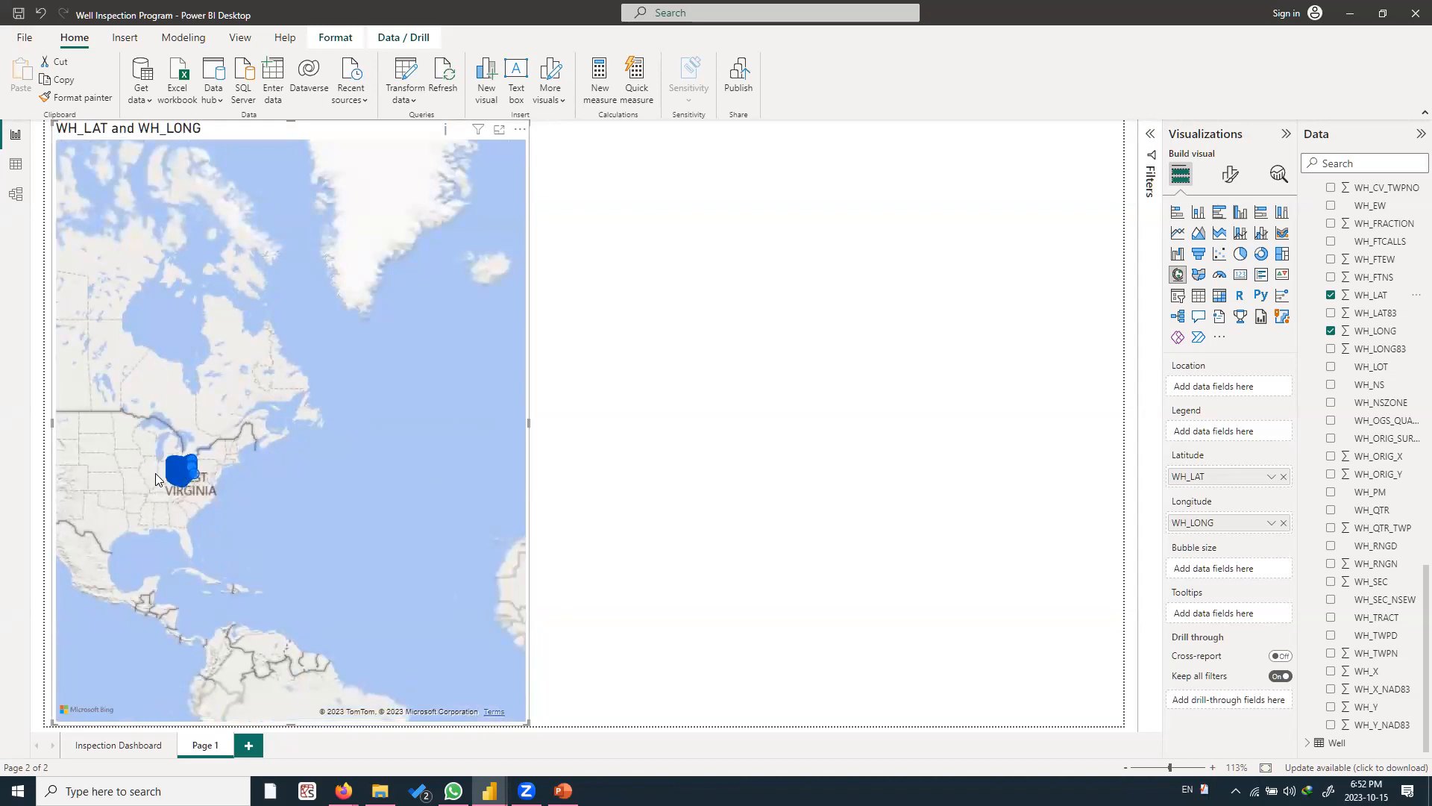
{"action": "scroll", "coordinate": [164, 479], "scroll_direction": "up", "scroll_amount": 2}
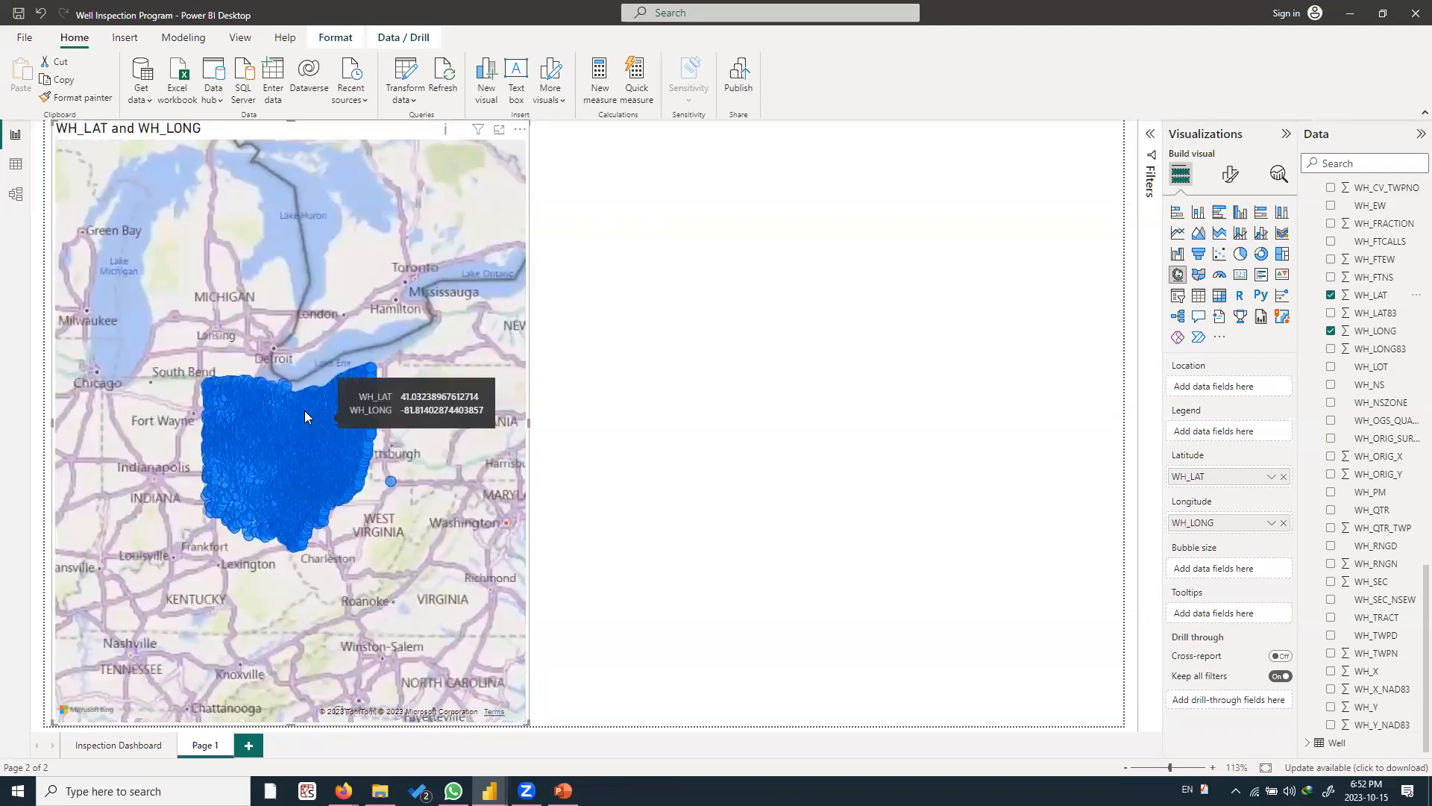
{"action": "scroll", "coordinate": [304, 415], "scroll_direction": "up", "scroll_amount": 1}
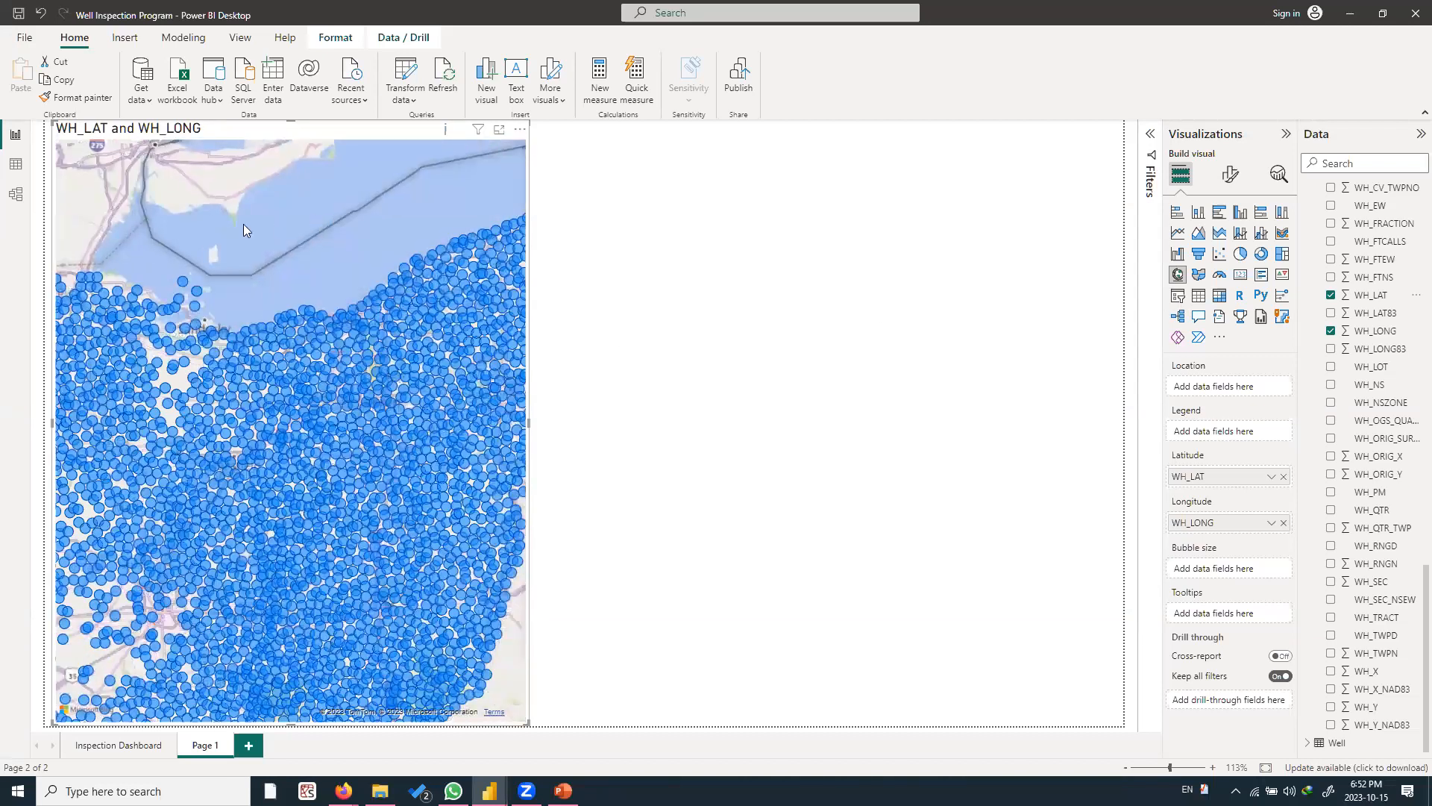
{"action": "scroll", "coordinate": [410, 242], "scroll_direction": "down", "scroll_amount": 1}
{"action": "scroll", "coordinate": [296, 413], "scroll_direction": "down", "scroll_amount": 3}
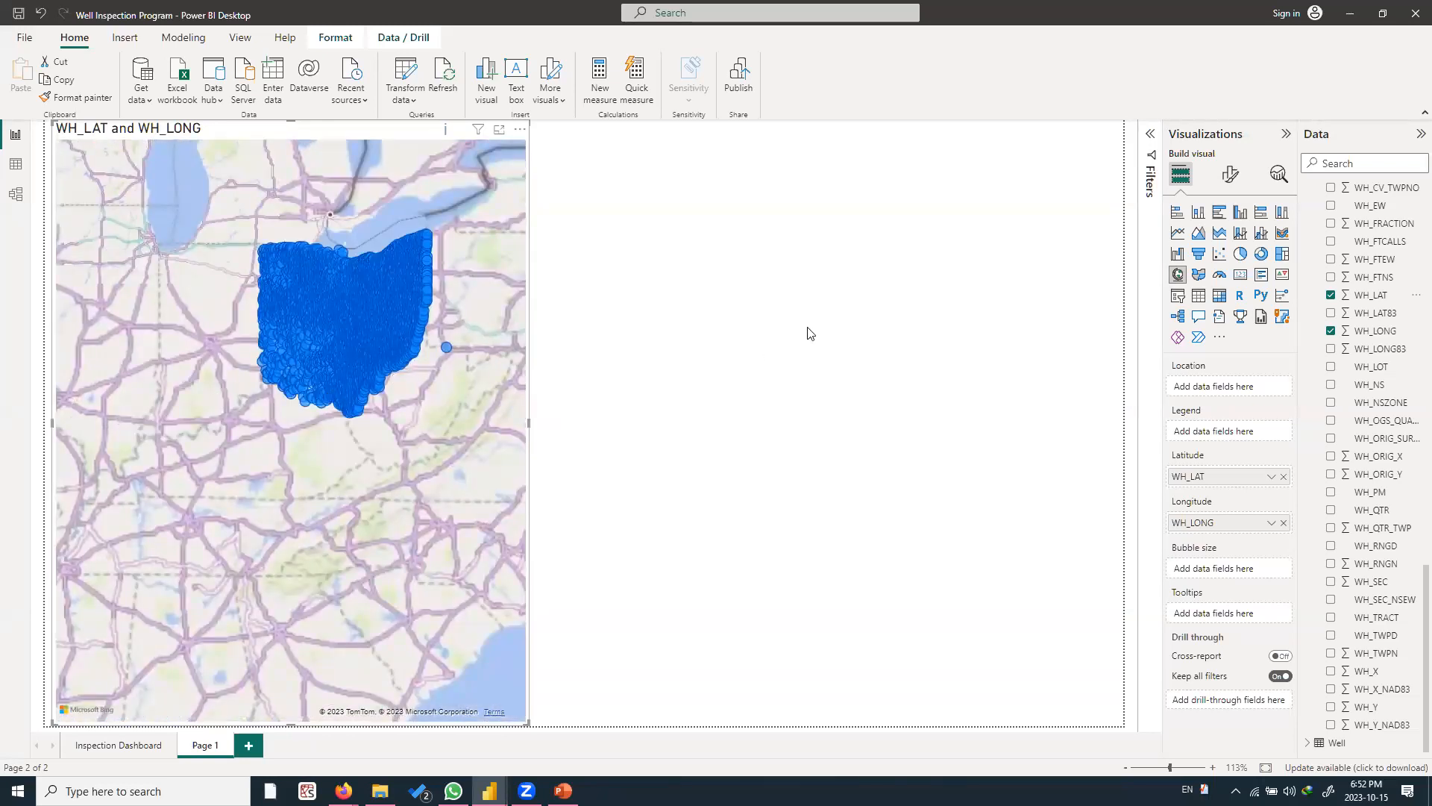
{"action": "left_click", "coordinate": [700, 427]}
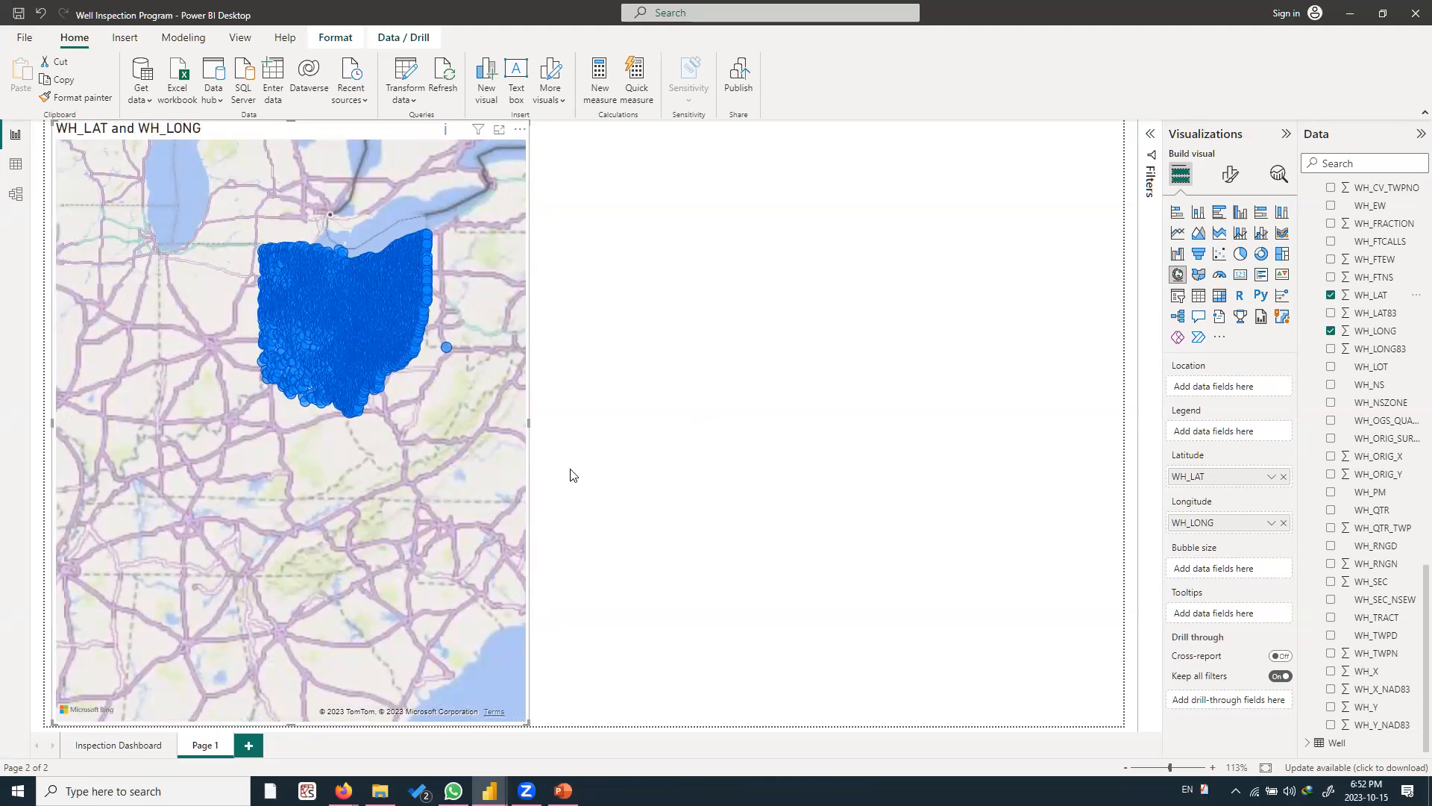
Set the new well map's style to Aerial and check the wells around Columbus on the satellite imagery
{"action": "left_click", "coordinate": [511, 443]}
{"action": "left_click", "coordinate": [1230, 176]}
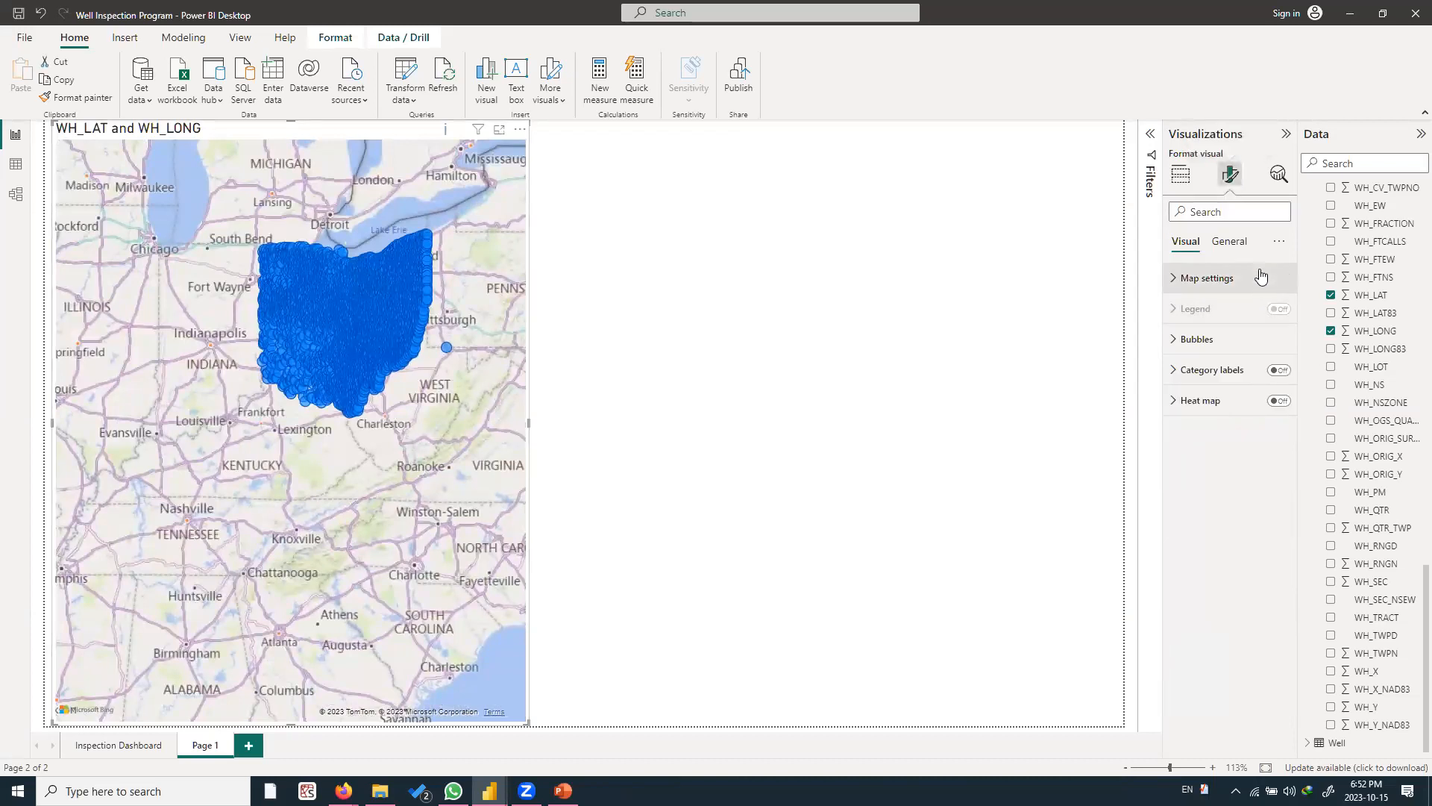
{"action": "left_click", "coordinate": [1237, 278]}
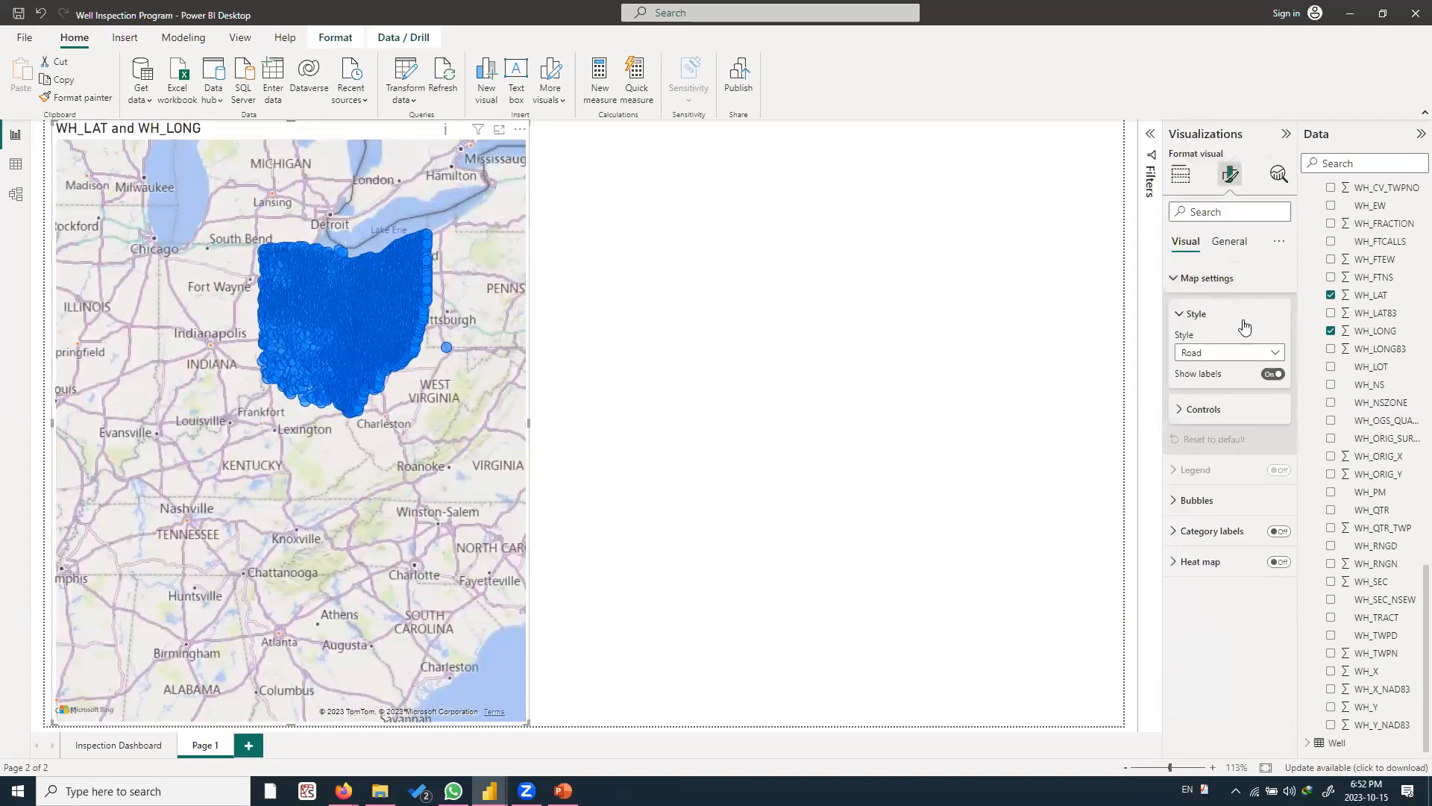
{"action": "left_click", "coordinate": [1277, 355]}
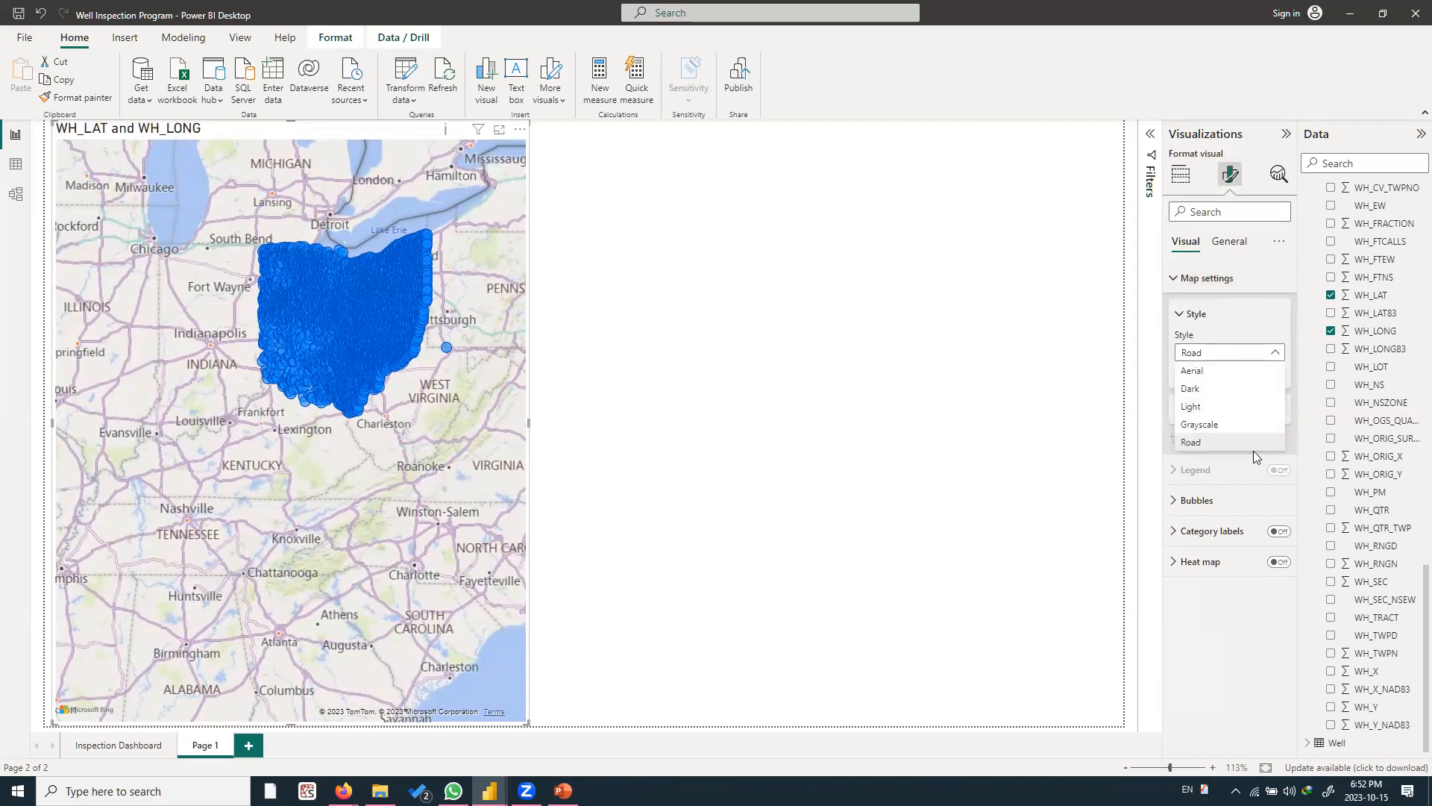
{"action": "left_click", "coordinate": [1227, 373]}
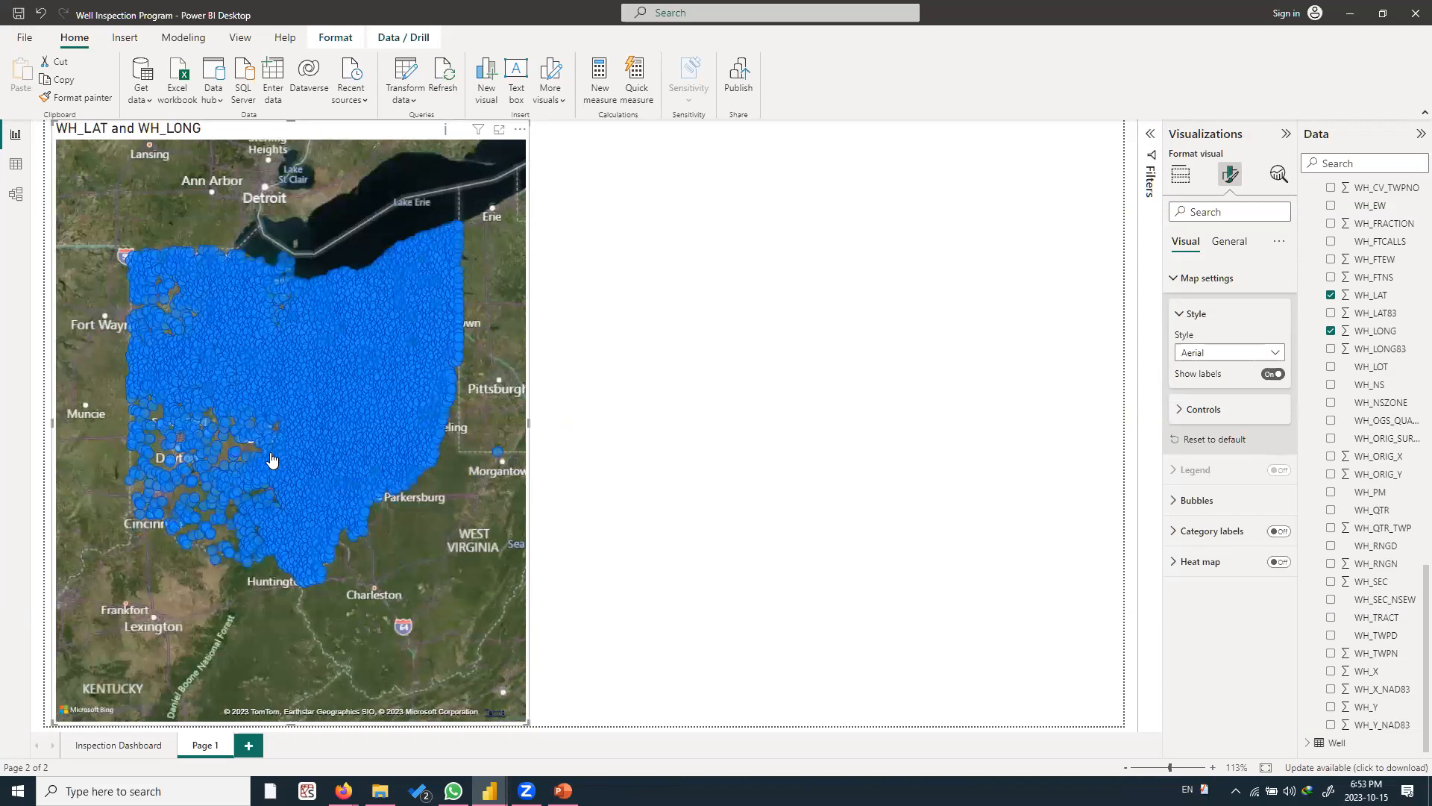
{"action": "scroll", "coordinate": [272, 460], "scroll_direction": "up", "scroll_amount": 4}
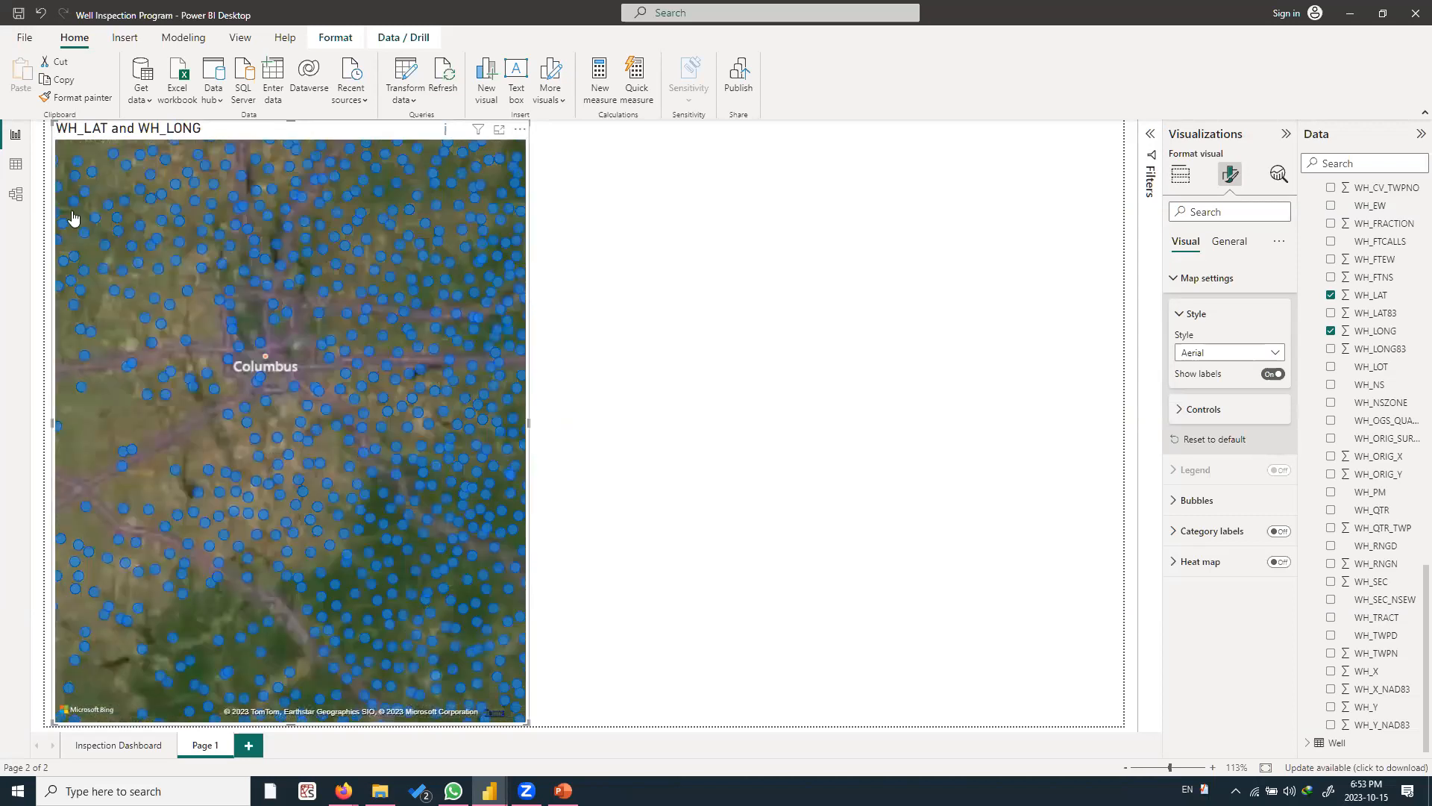
{"action": "left_click", "coordinate": [24, 165]}
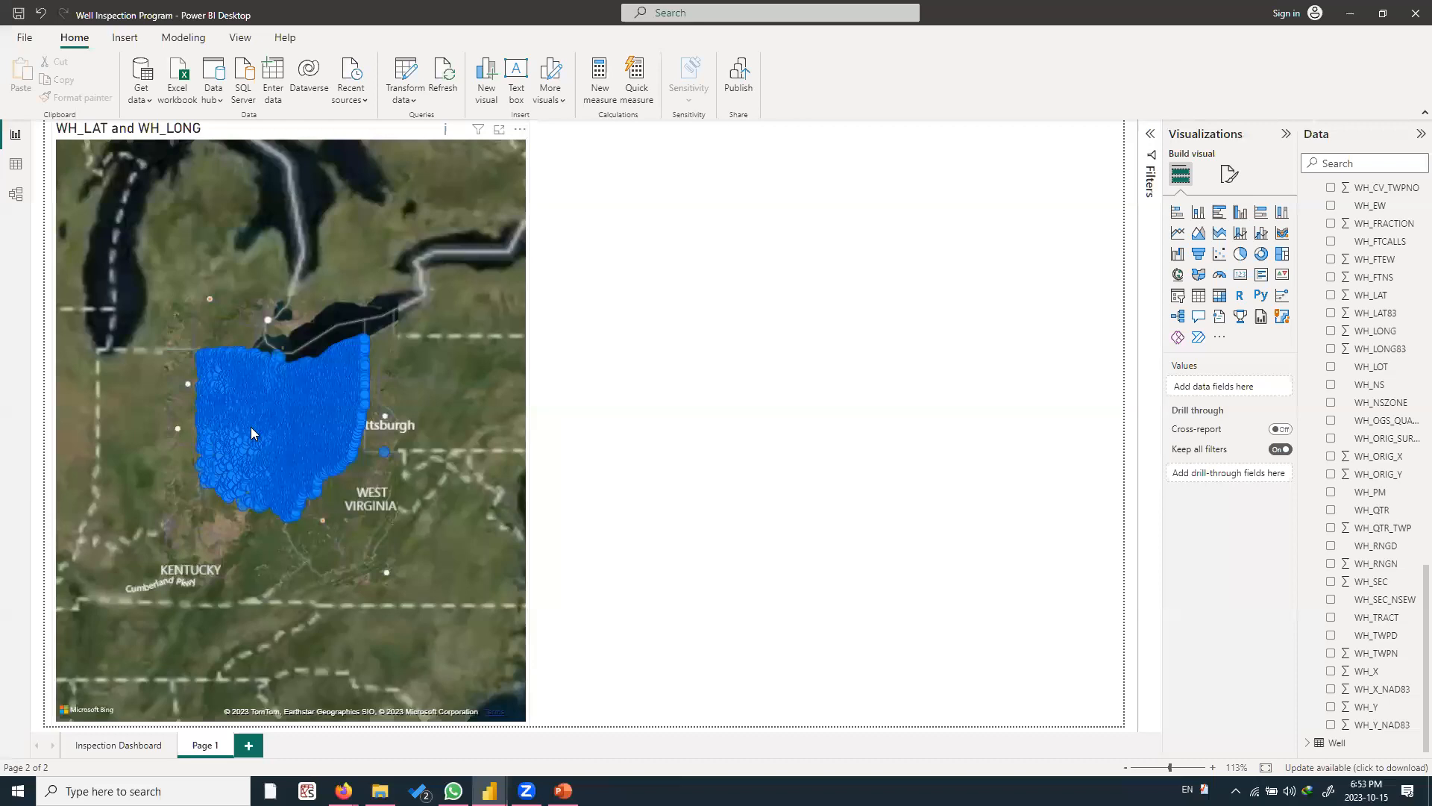
Check which field the Inspection Dashboard map uses as its legend and add tblInspection's TYP_INSP as the new map's legend
{"action": "left_click", "coordinate": [226, 489]}
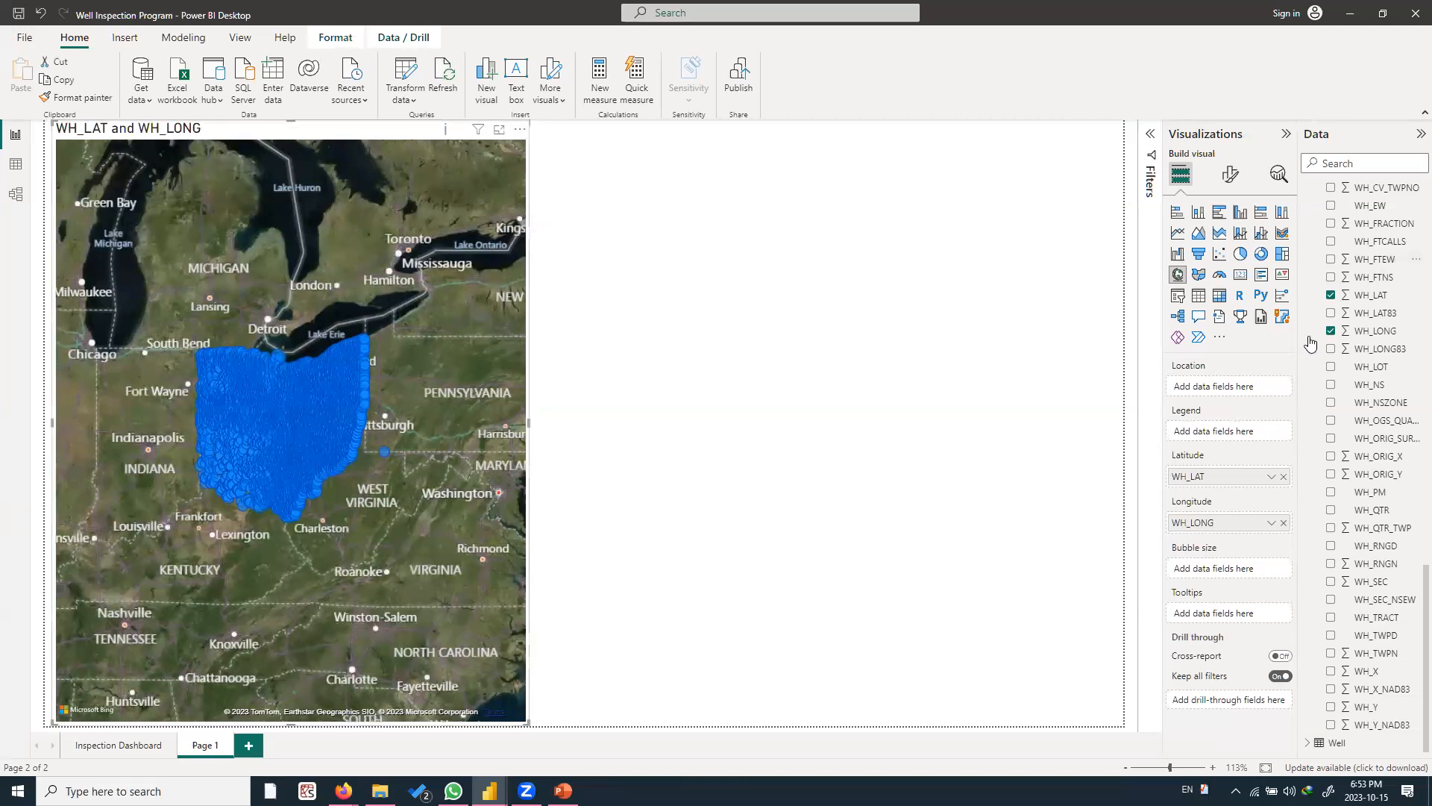
{"action": "scroll", "coordinate": [1311, 342], "scroll_direction": "up", "scroll_amount": 10}
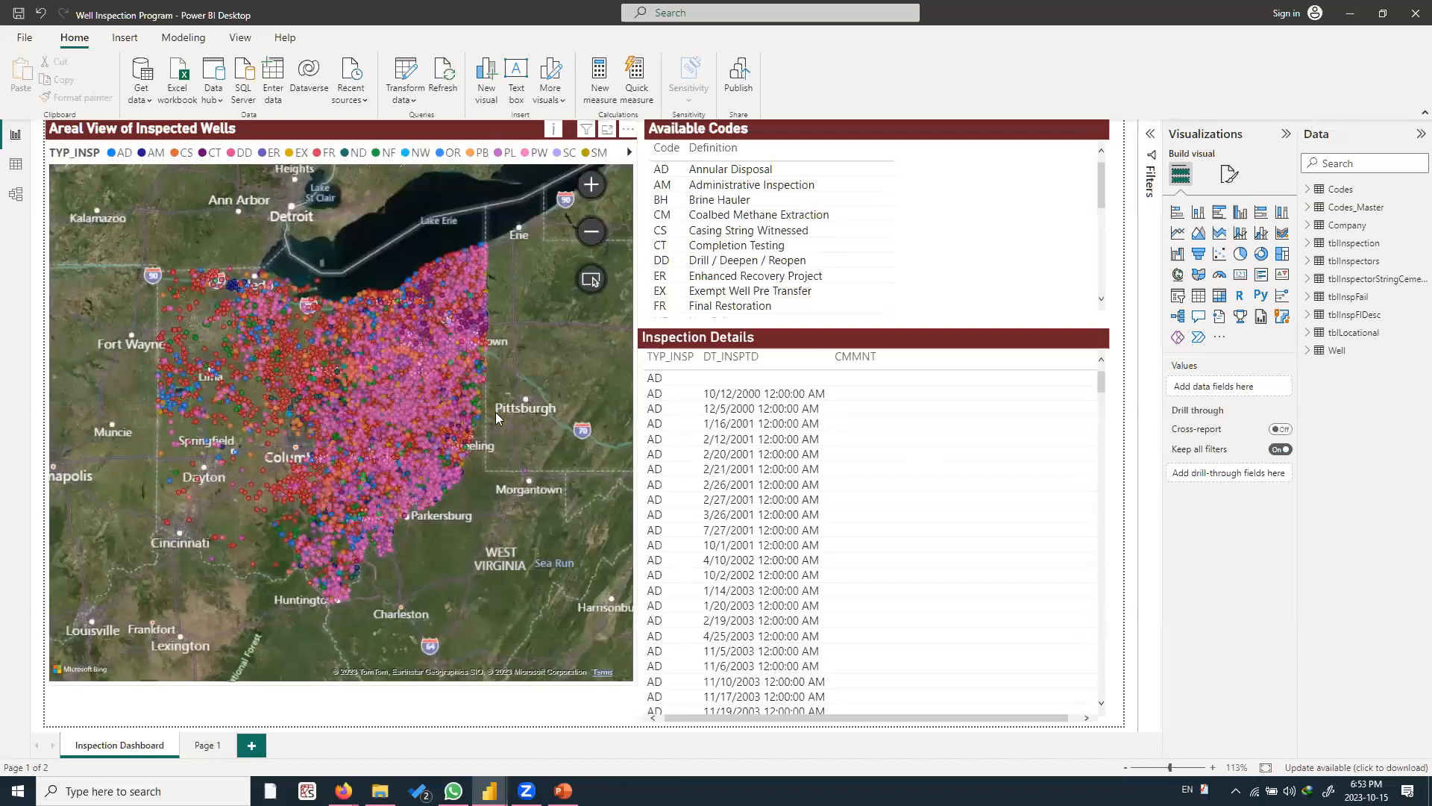
{"action": "left_click", "coordinate": [595, 472]}
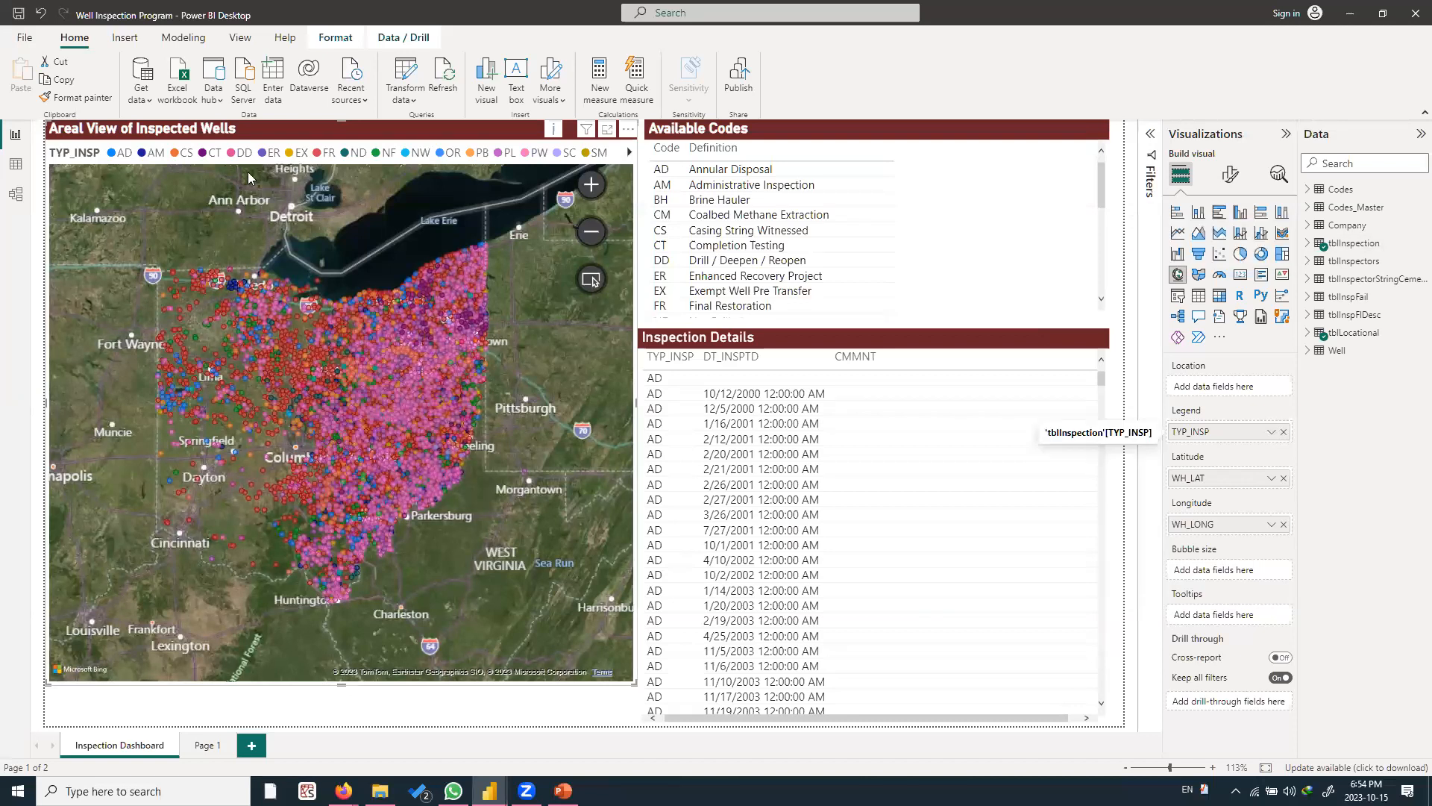
{"action": "left_click", "coordinate": [1271, 431]}
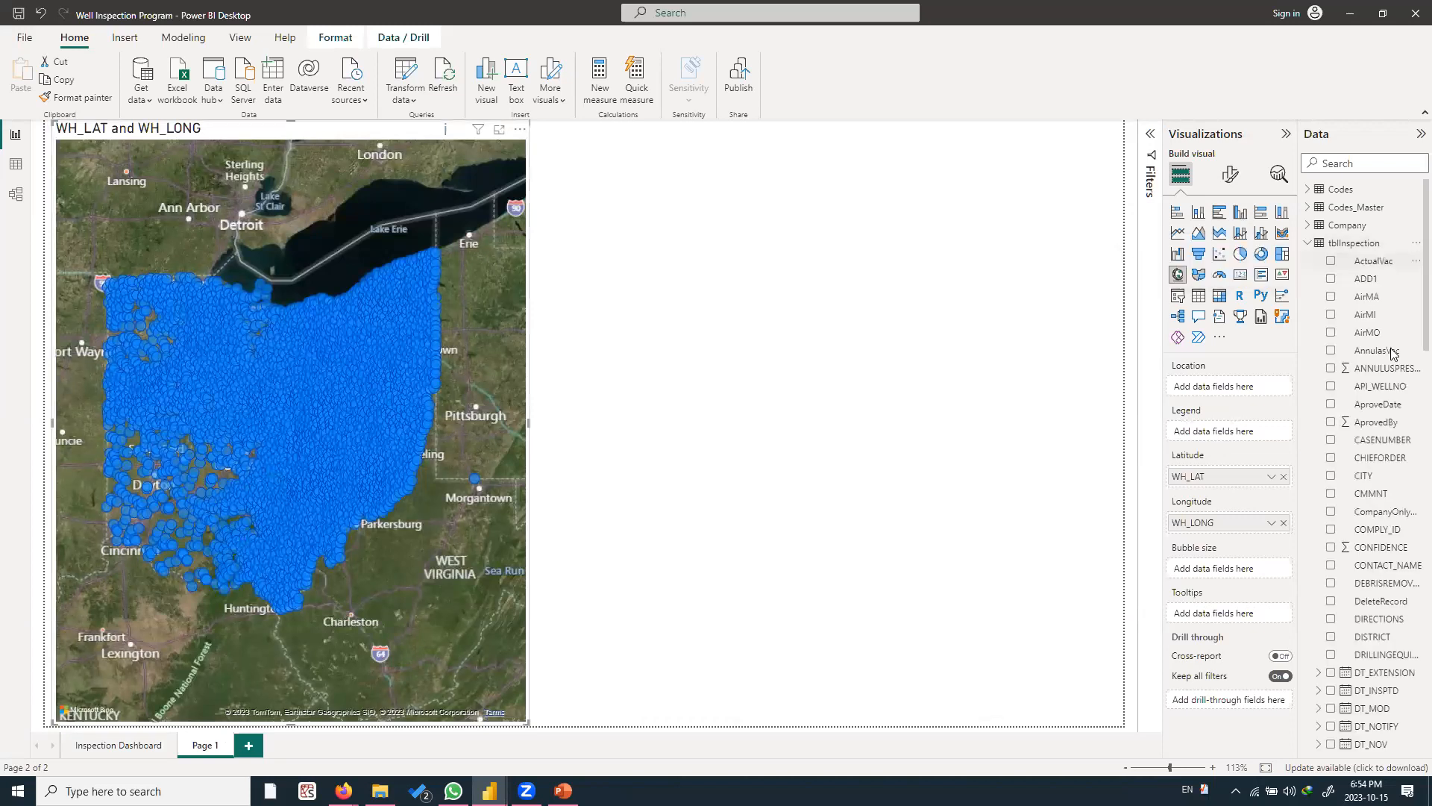
{"action": "scroll", "coordinate": [1392, 353], "scroll_direction": "down", "scroll_amount": 10}
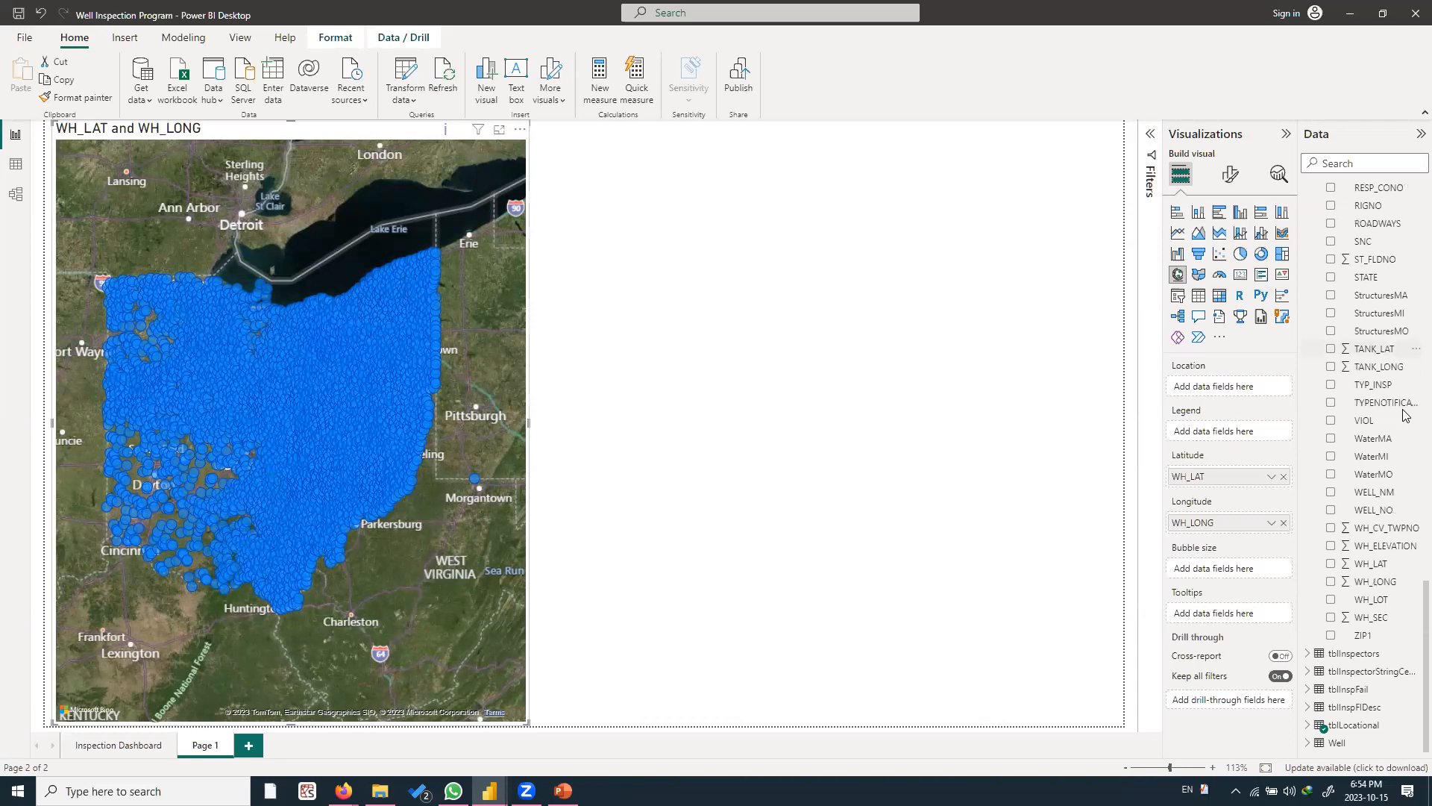
{"action": "left_click_drag", "start_coordinate": [1377, 392], "coordinate": [1238, 436]}
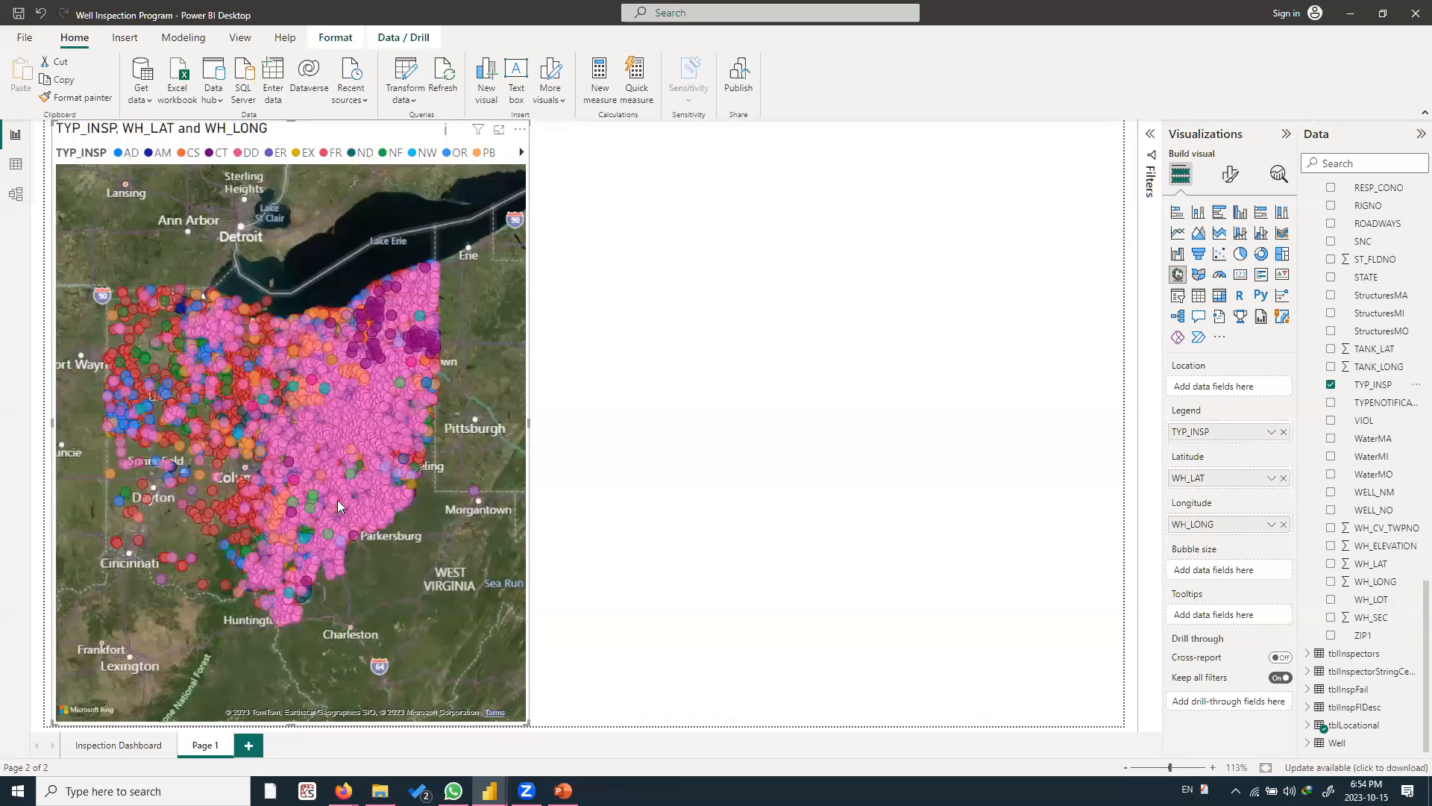
Examine how the colour-coded inspection types are distributed across Ohio on the new map at different scales
{"action": "scroll", "coordinate": [337, 484], "scroll_direction": "down", "scroll_amount": 2}
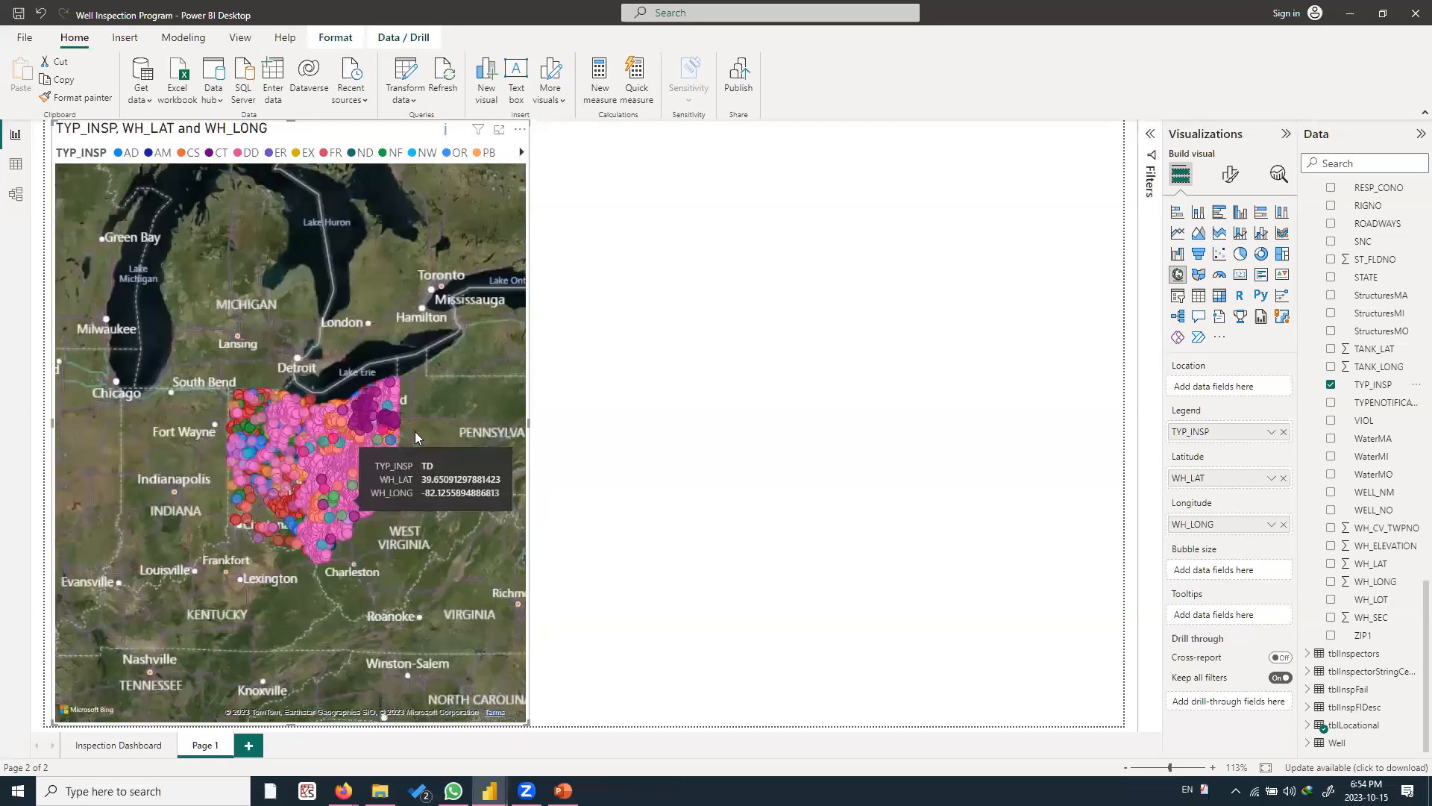
{"action": "scroll", "coordinate": [400, 424], "scroll_direction": "up", "scroll_amount": 4}
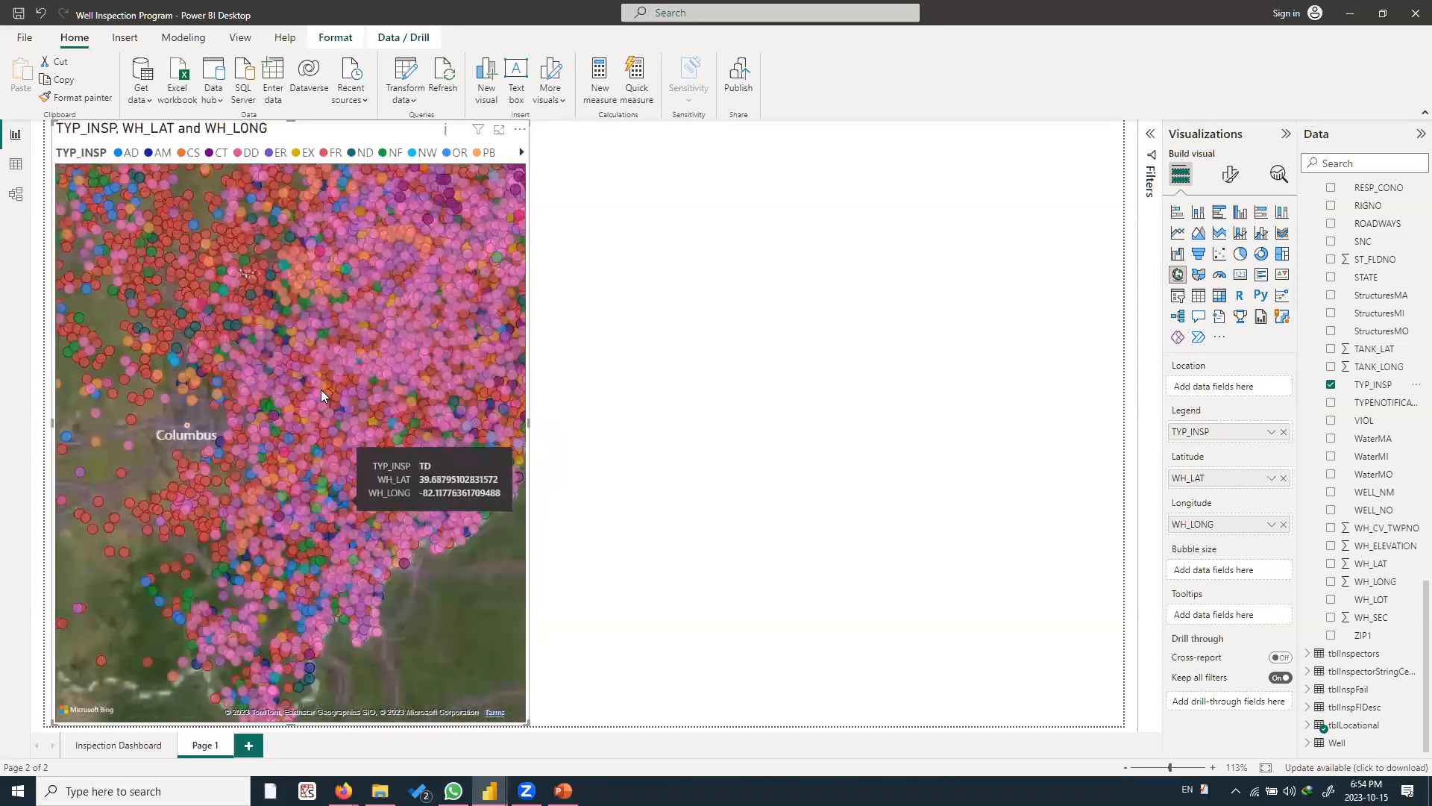
{"action": "scroll", "coordinate": [403, 369], "scroll_direction": "down", "scroll_amount": 4}
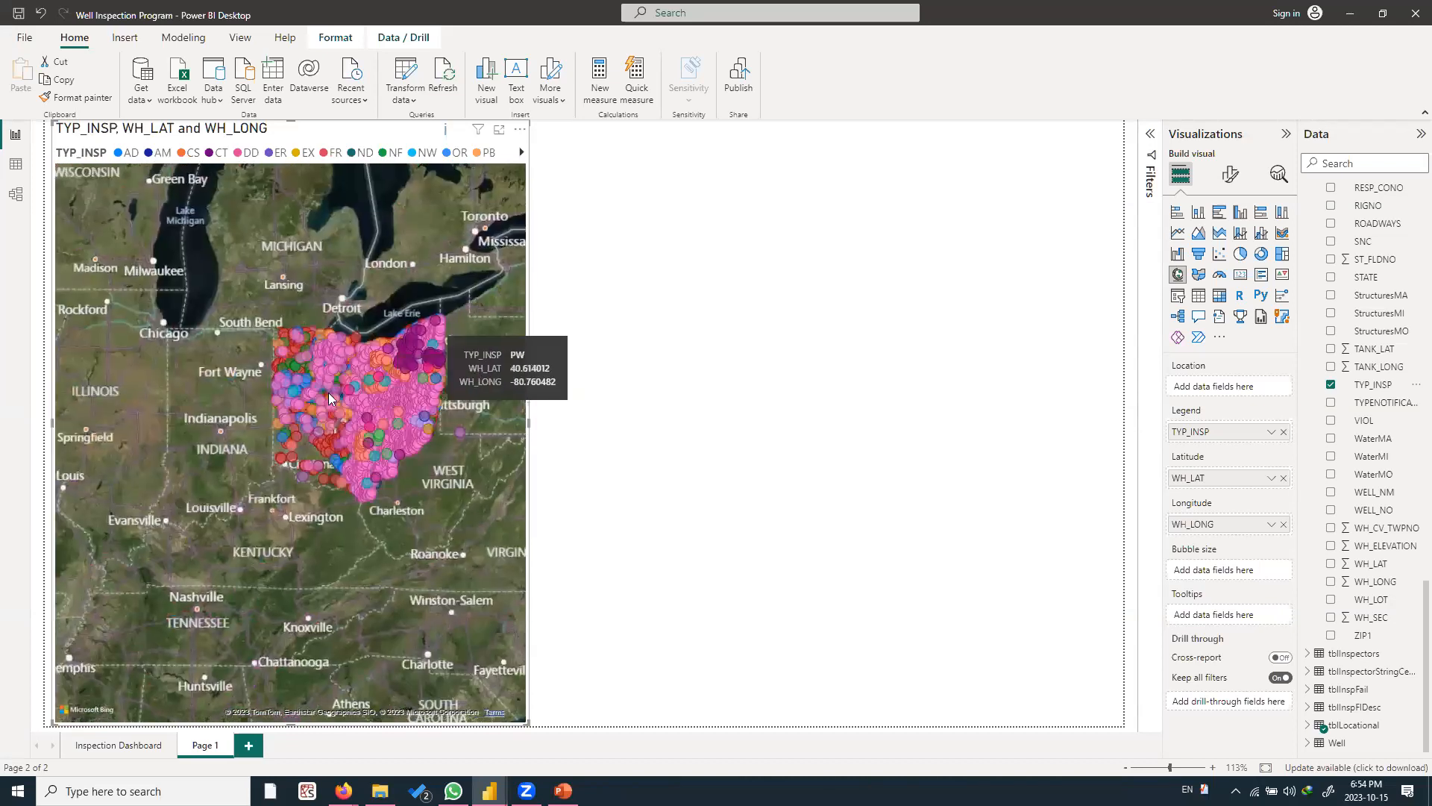
{"action": "scroll", "coordinate": [427, 395], "scroll_direction": "up", "scroll_amount": 2}
{"action": "scroll", "coordinate": [307, 424], "scroll_direction": "up", "scroll_amount": 3}
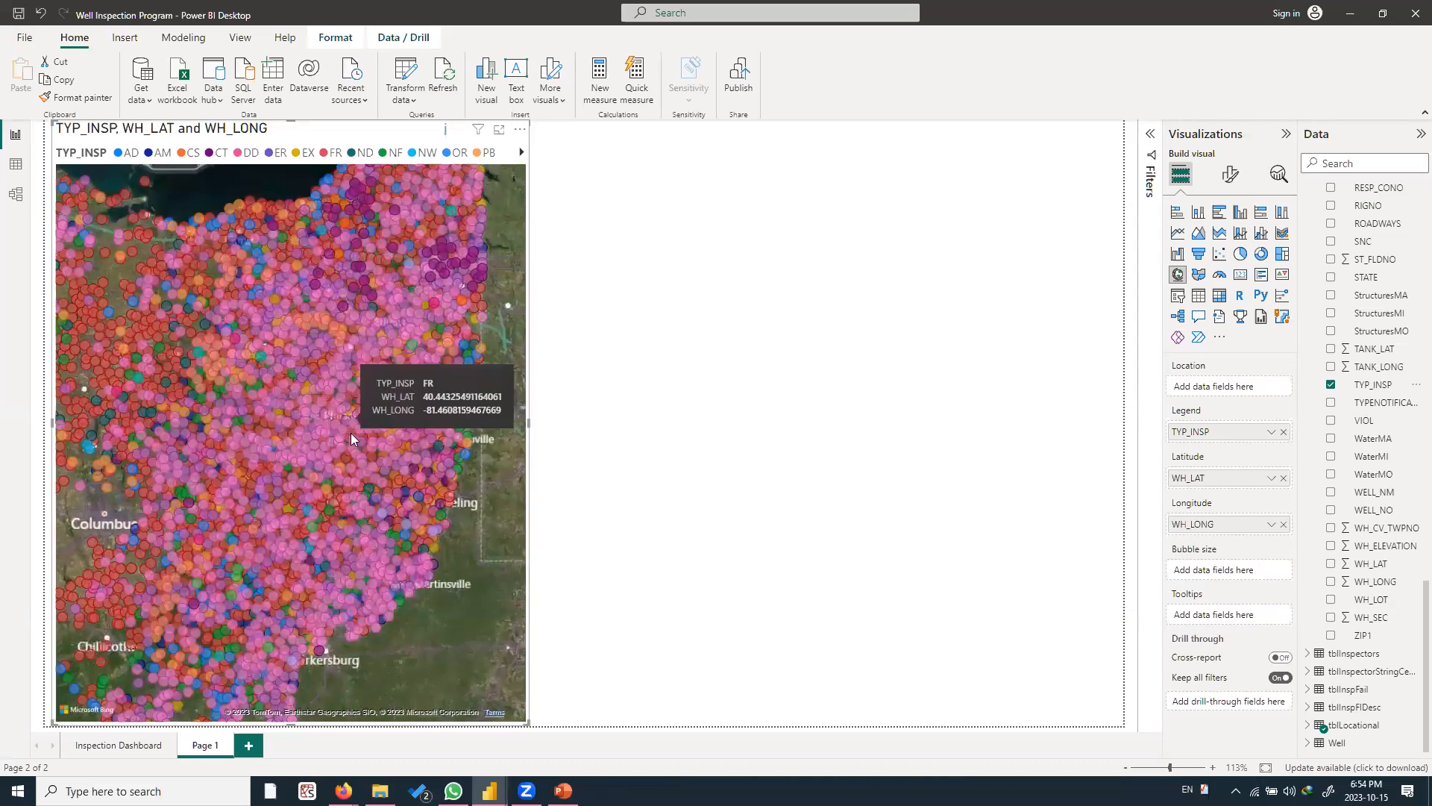
{"action": "scroll", "coordinate": [350, 432], "scroll_direction": "down", "scroll_amount": 4}
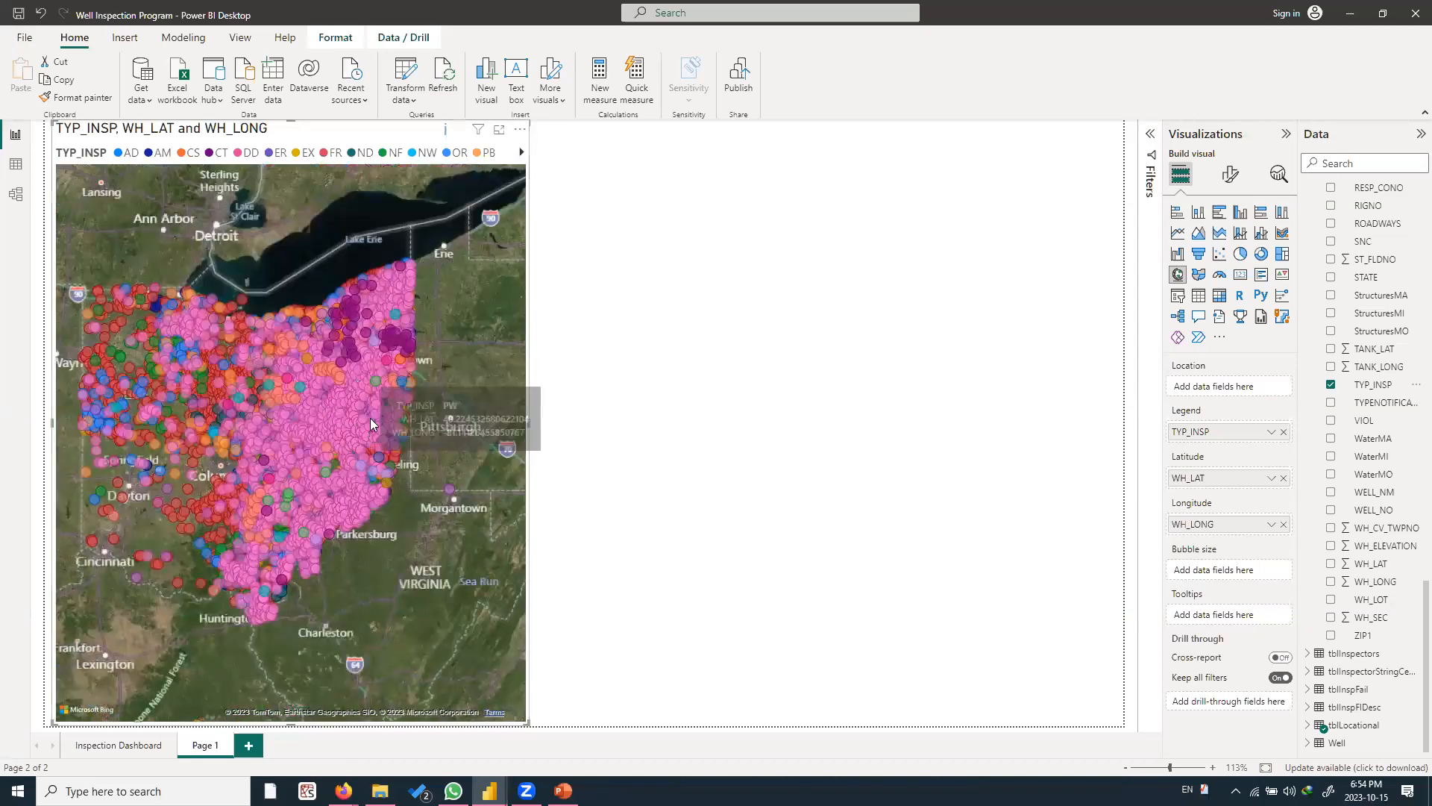
{"action": "left_click", "coordinate": [605, 410]}
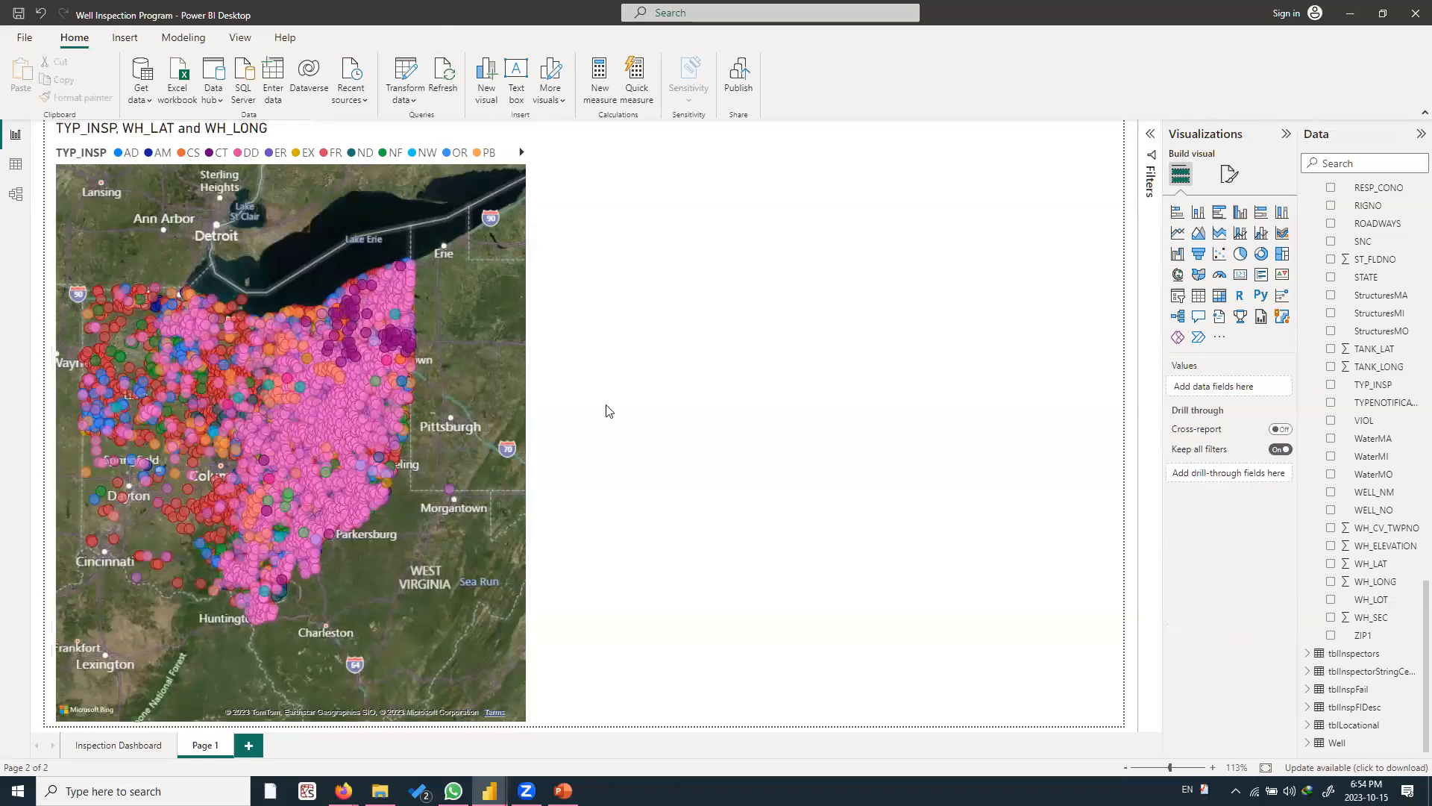
Reduce the new map's bubble size to -23 px and deselect the visual
{"action": "left_click", "coordinate": [507, 407]}
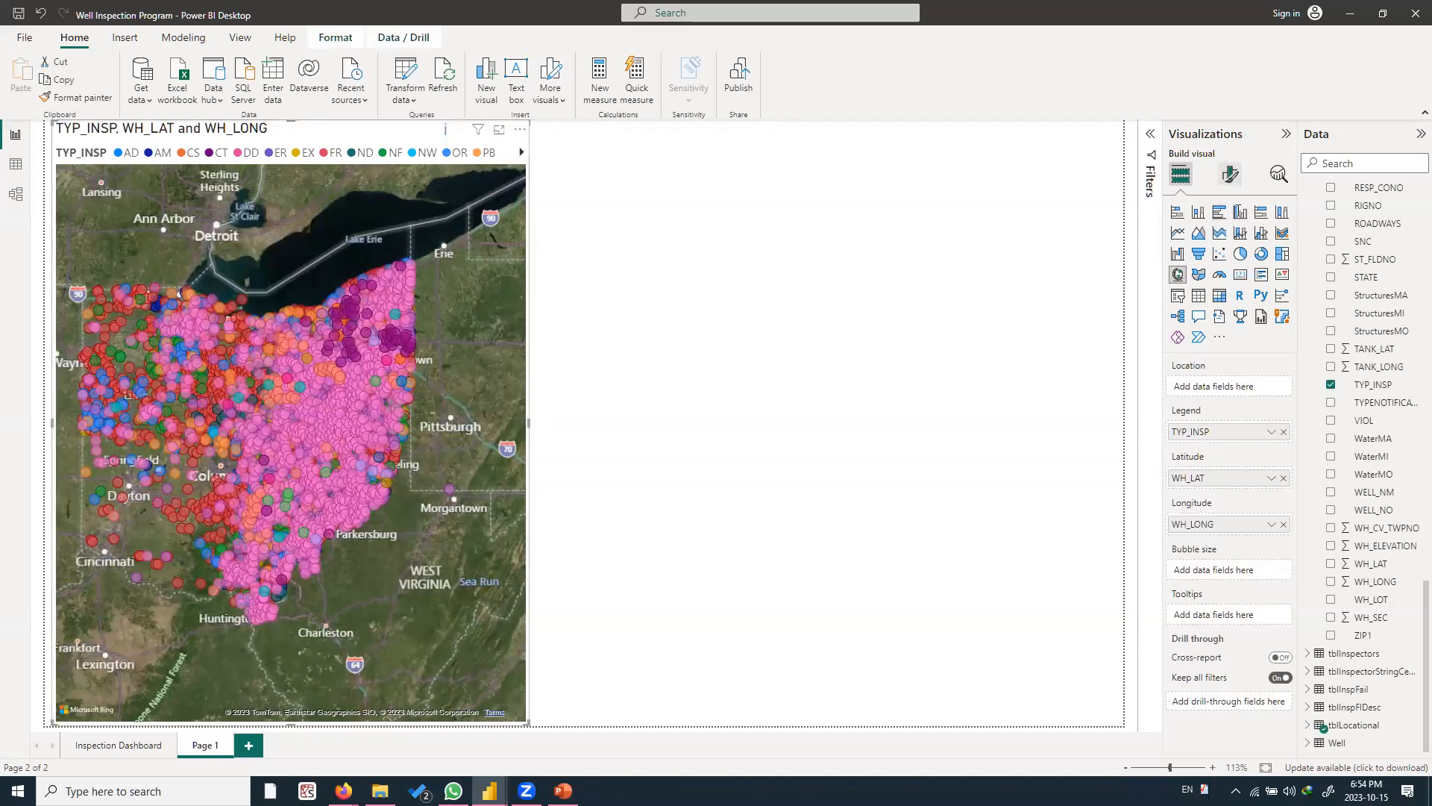
{"action": "left_click", "coordinate": [1230, 174]}
{"action": "left_click", "coordinate": [1215, 340]}
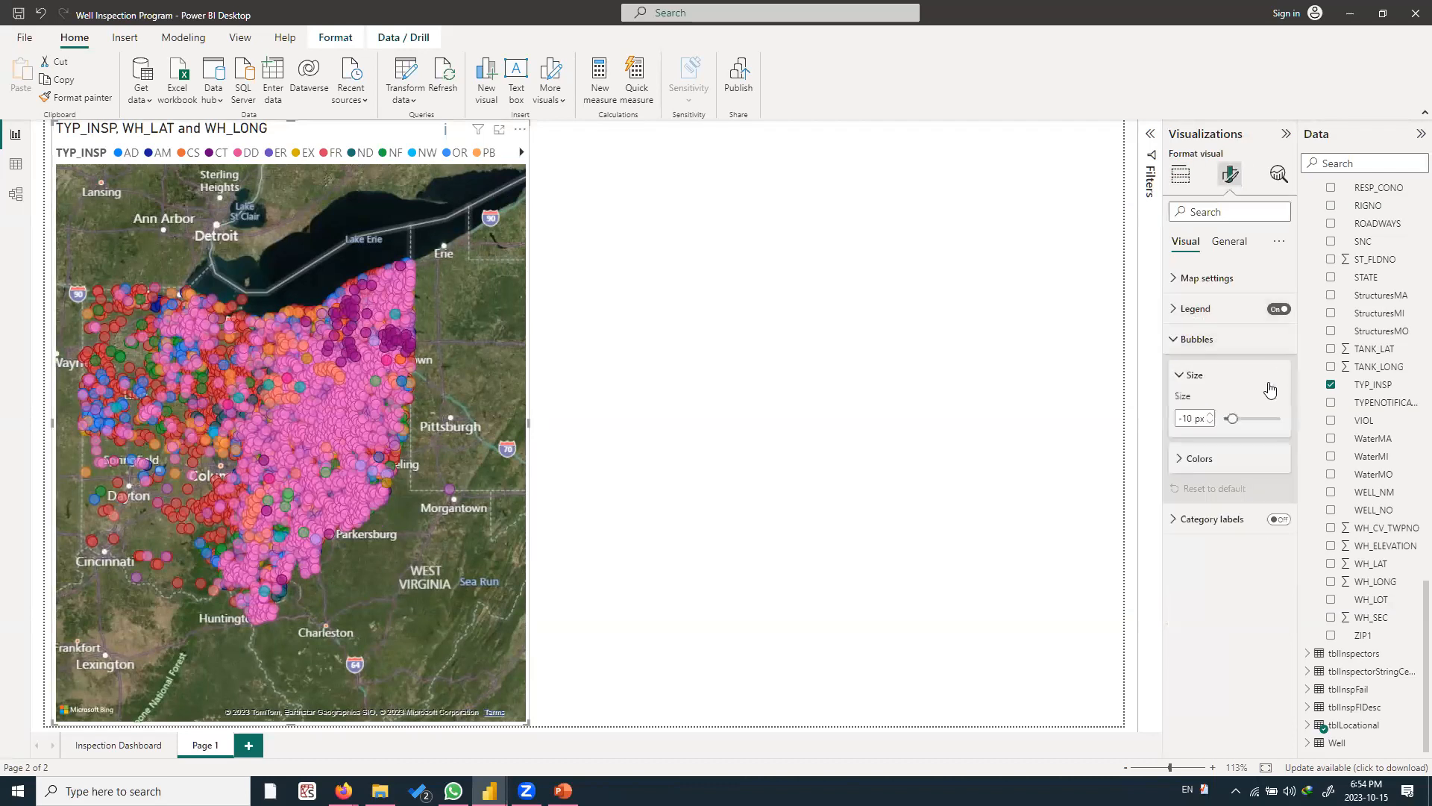
{"action": "left_click", "coordinate": [1209, 422]}
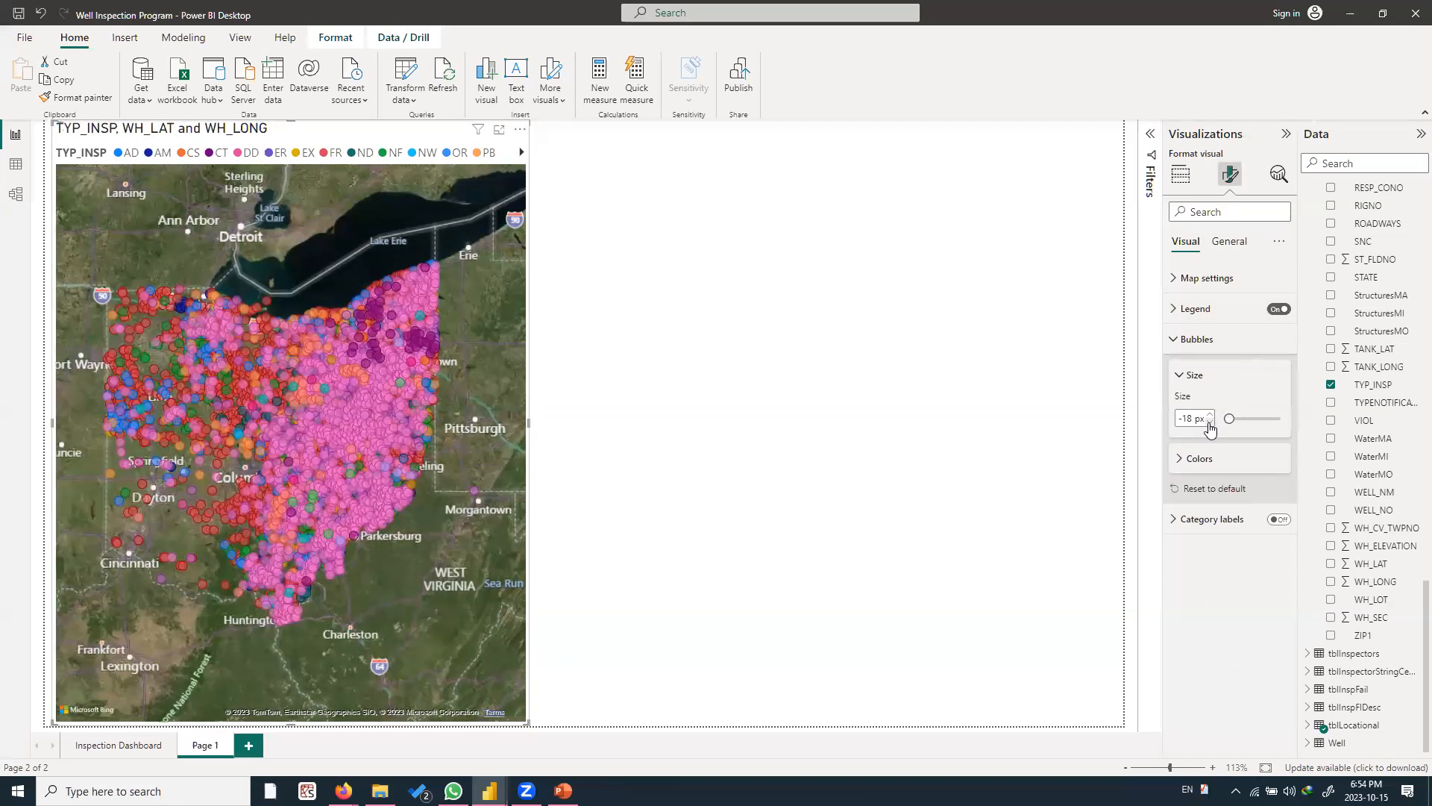
{"action": "left_click", "coordinate": [1209, 422]}
{"action": "left_click", "coordinate": [1209, 422]}
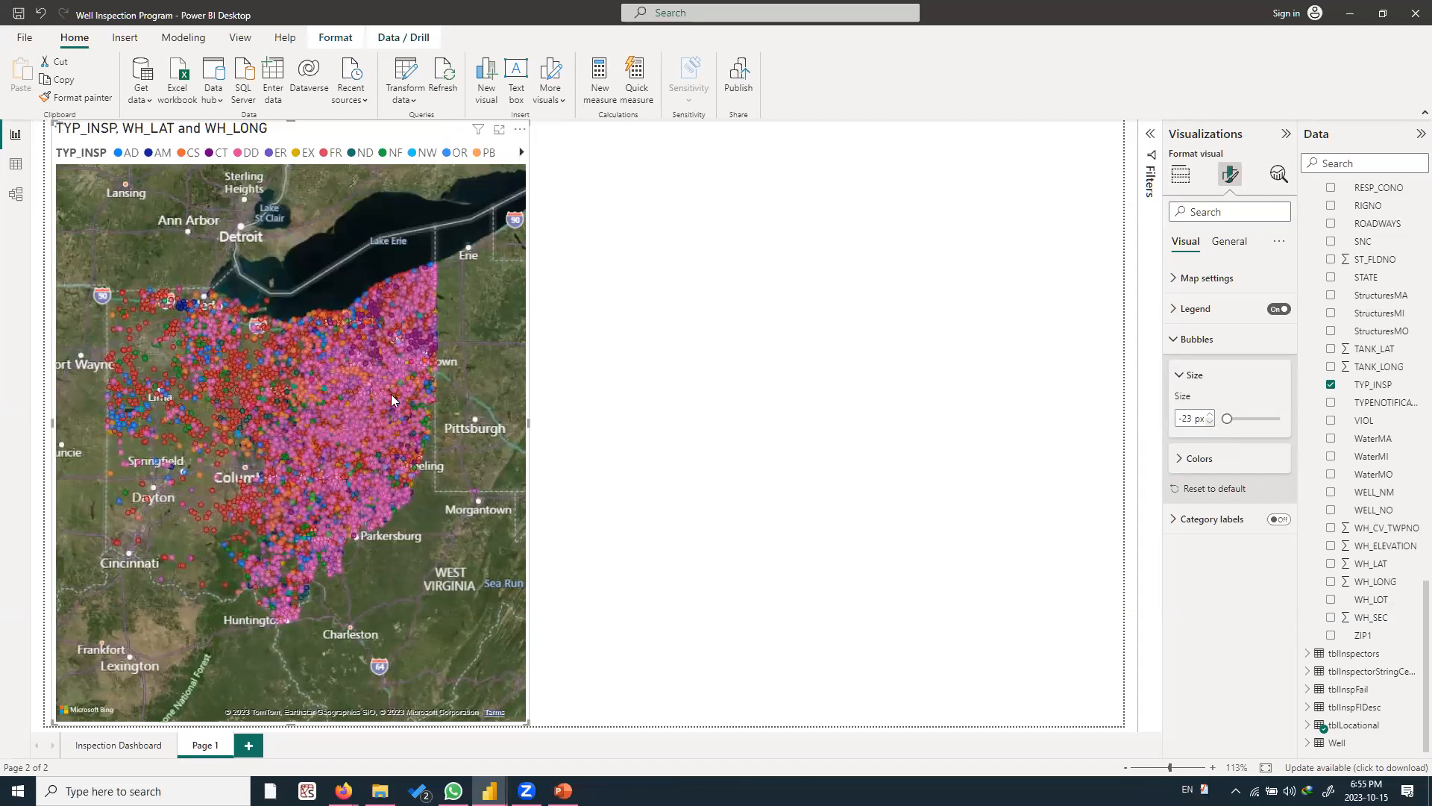
{"action": "left_click", "coordinate": [916, 365]}
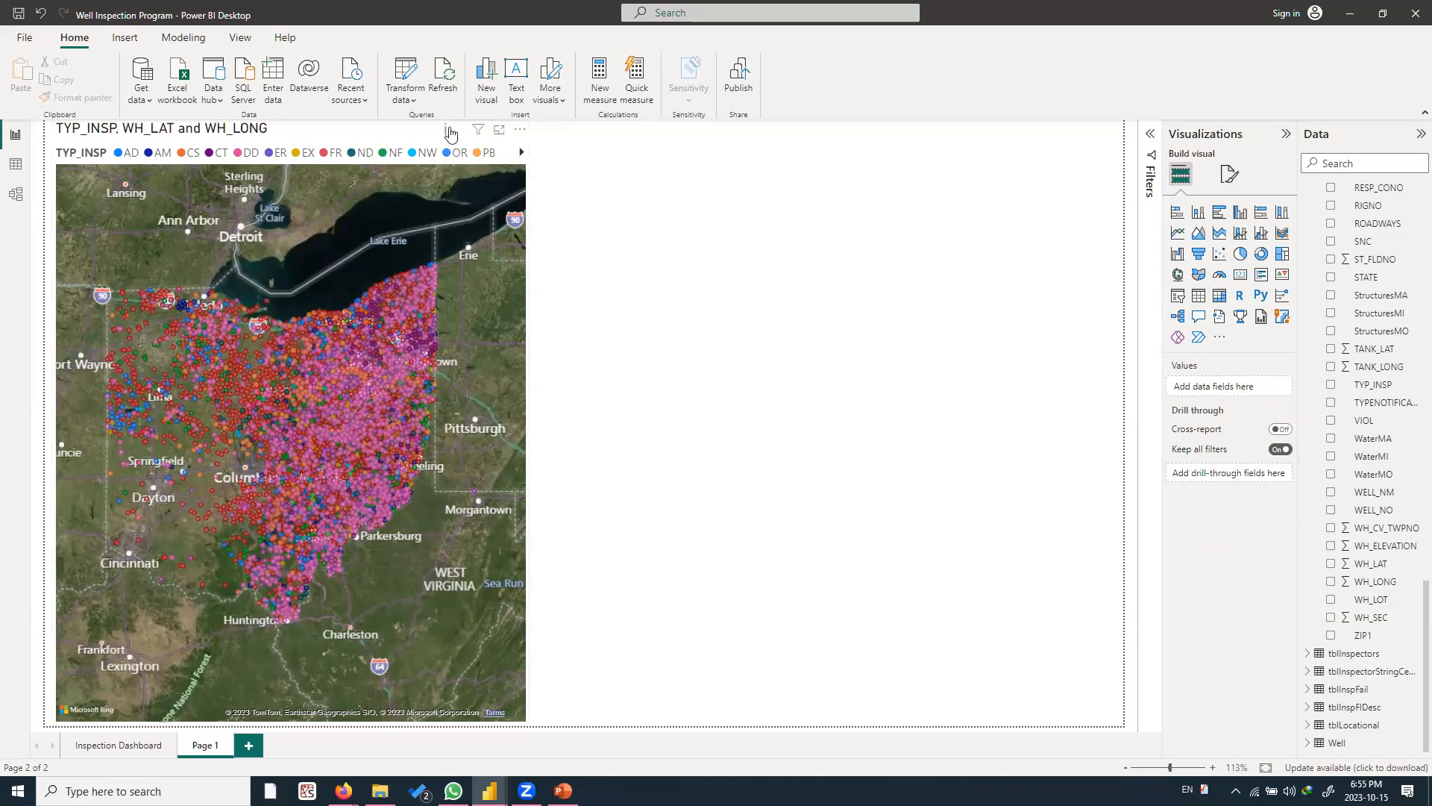
Replace the map visual's title text with "Satalite Map View"
{"action": "left_click", "coordinate": [450, 133]}
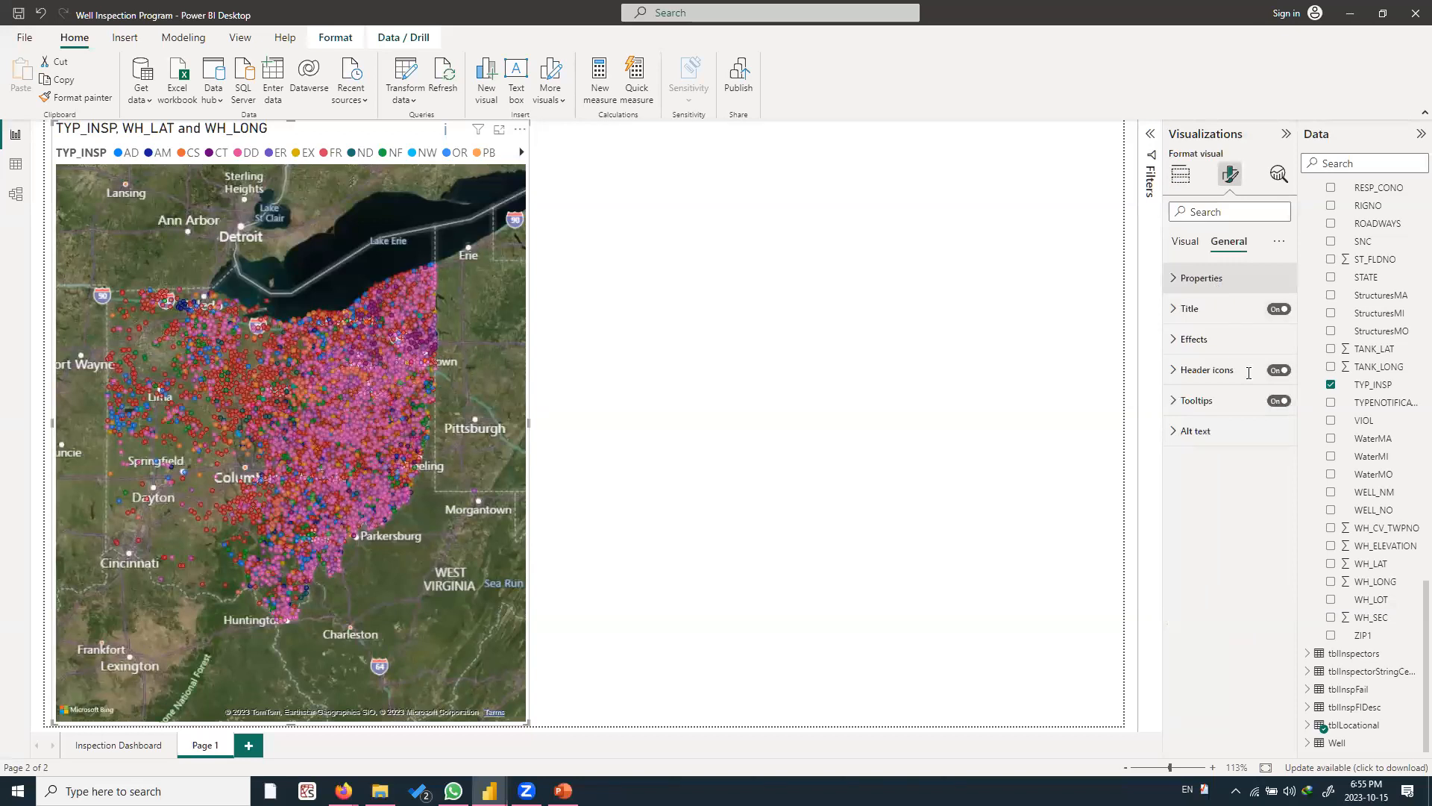
{"action": "left_click", "coordinate": [1233, 381]}
{"action": "key", "text": "ctrl+a"}
{"action": "key", "text": "BackSpace"}
{"action": "type", "text": "Sata"}
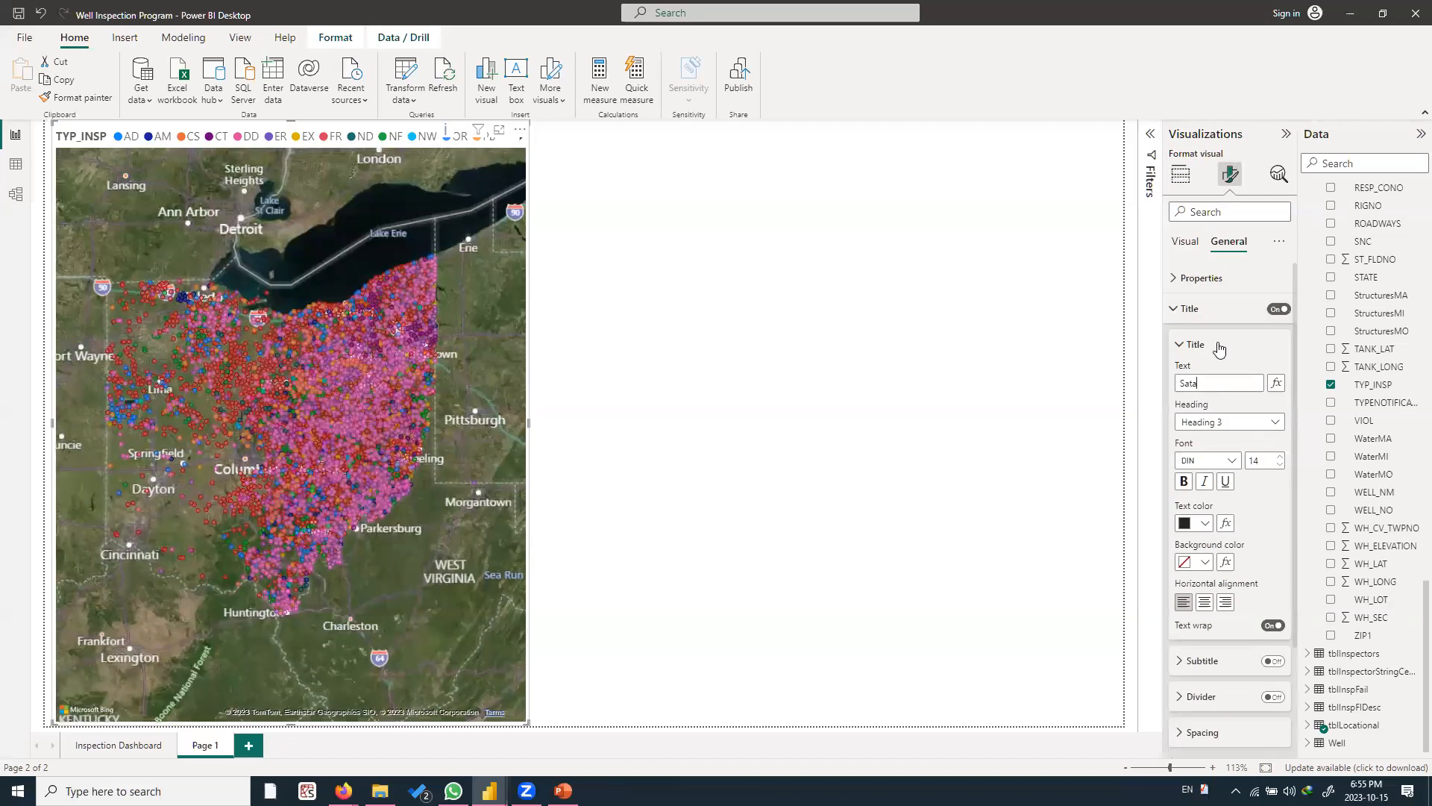
{"action": "type", "text": "lite Map V"}
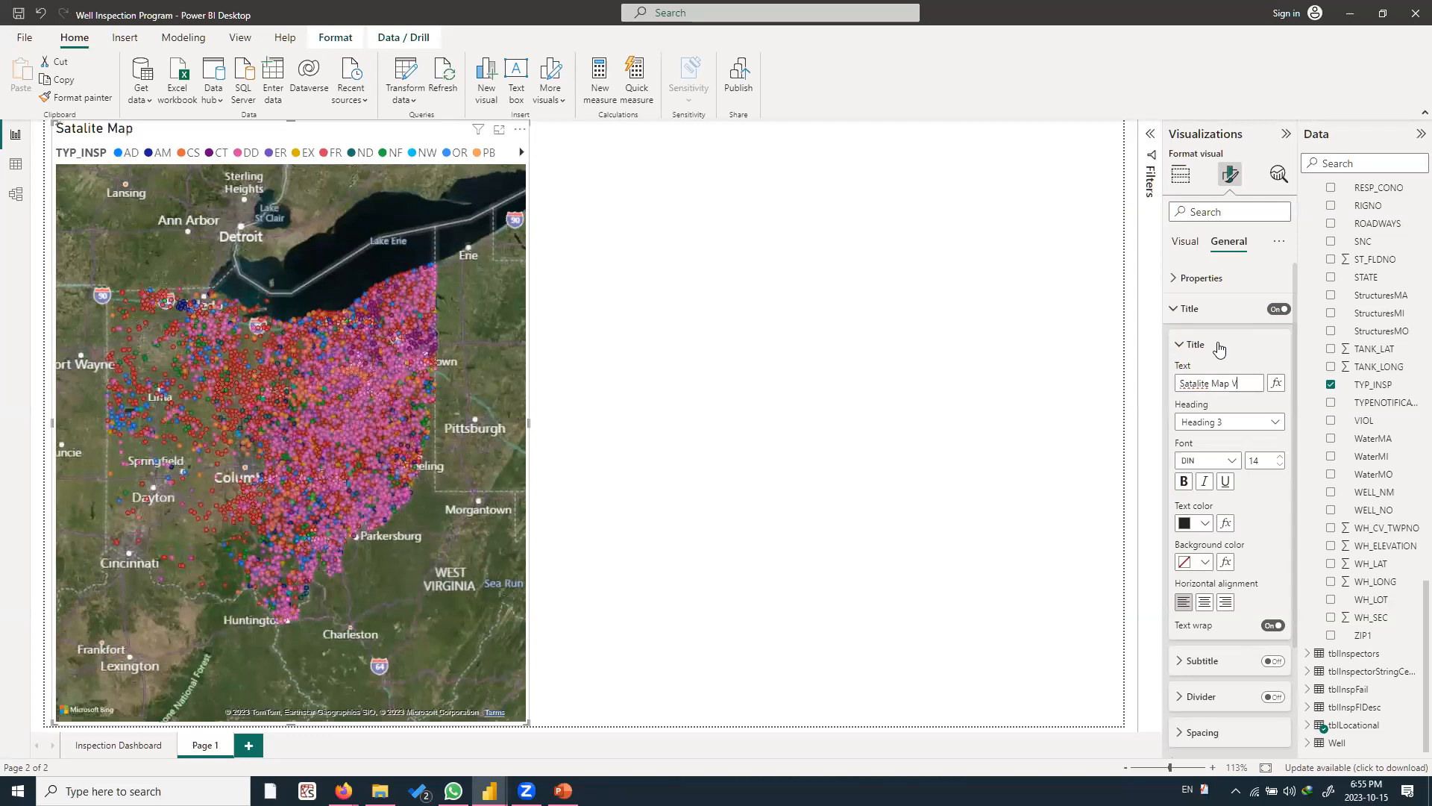
{"action": "type", "text": "iew"}
Format the map title as bold white text on a dark red #a1343c background and deselect the visual
{"action": "left_click", "coordinate": [1186, 483]}
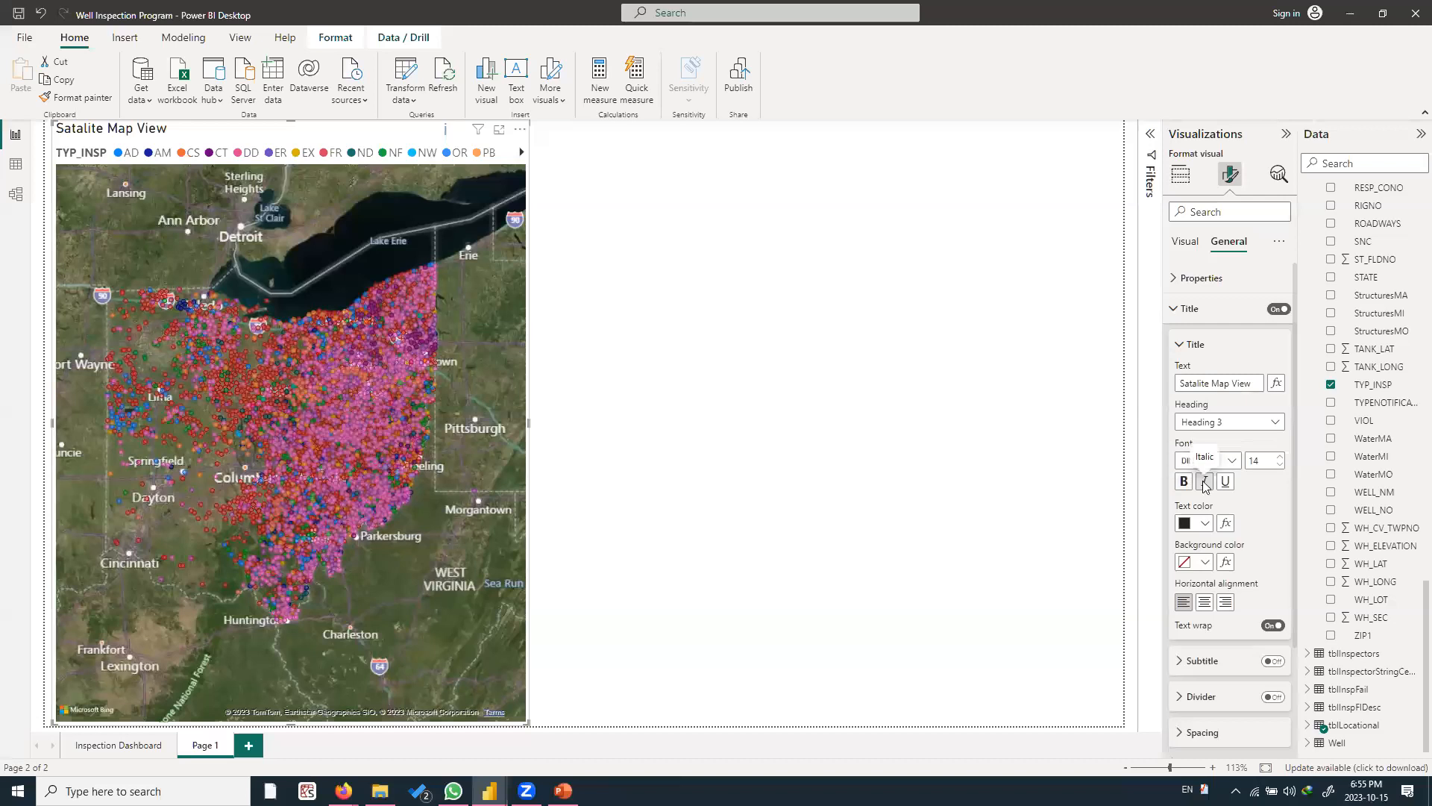
{"action": "left_click", "coordinate": [1184, 481]}
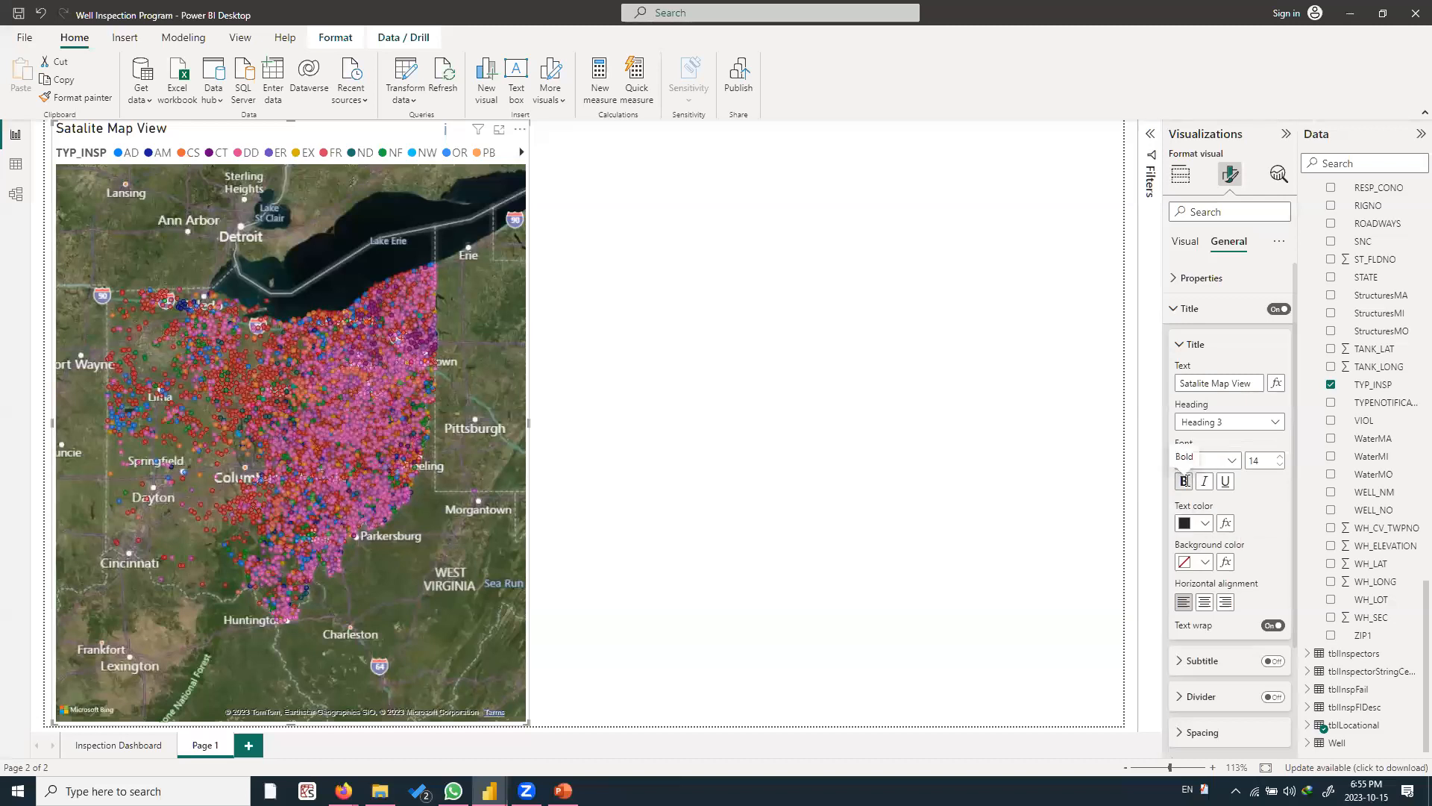
{"action": "left_click", "coordinate": [1206, 562]}
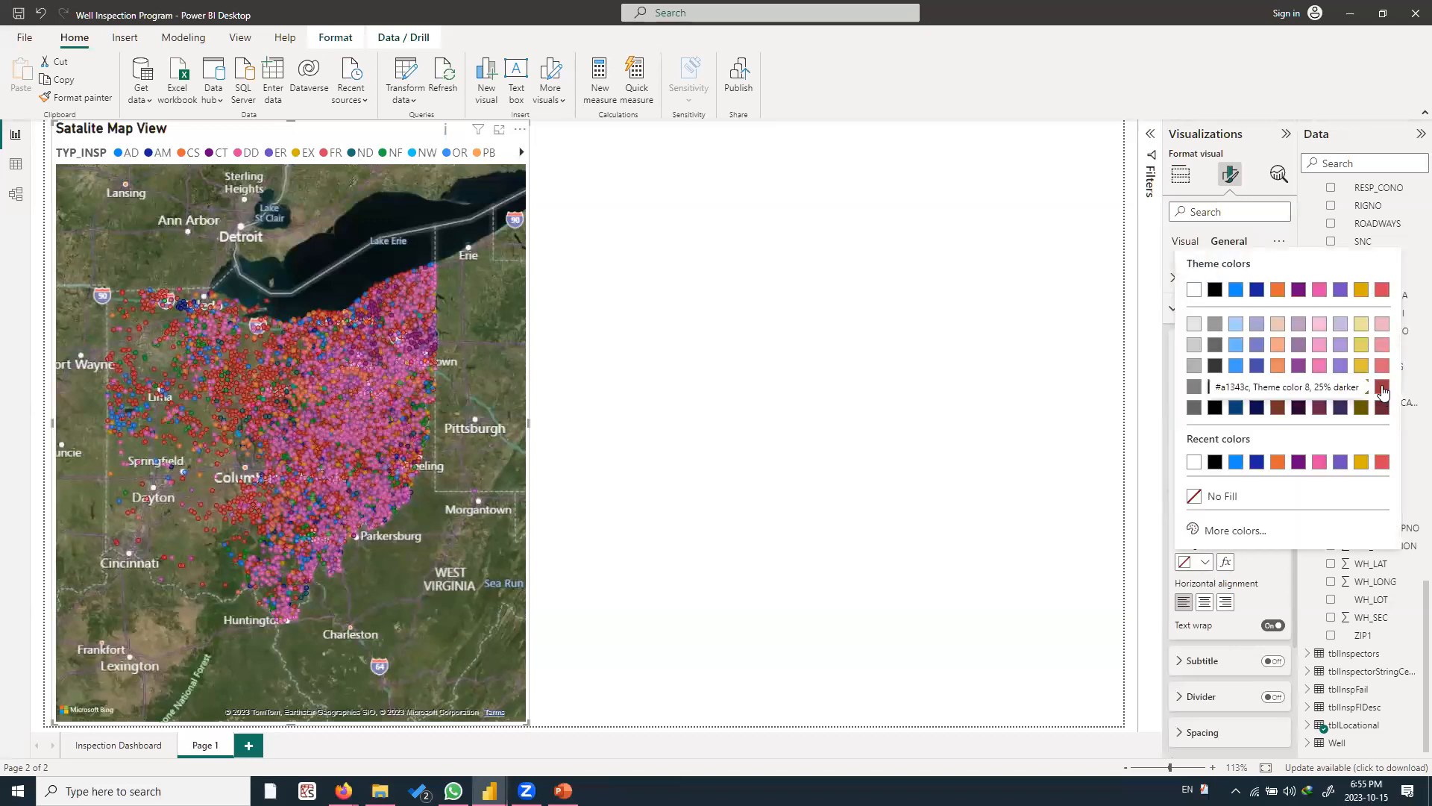
{"action": "left_click", "coordinate": [1383, 389]}
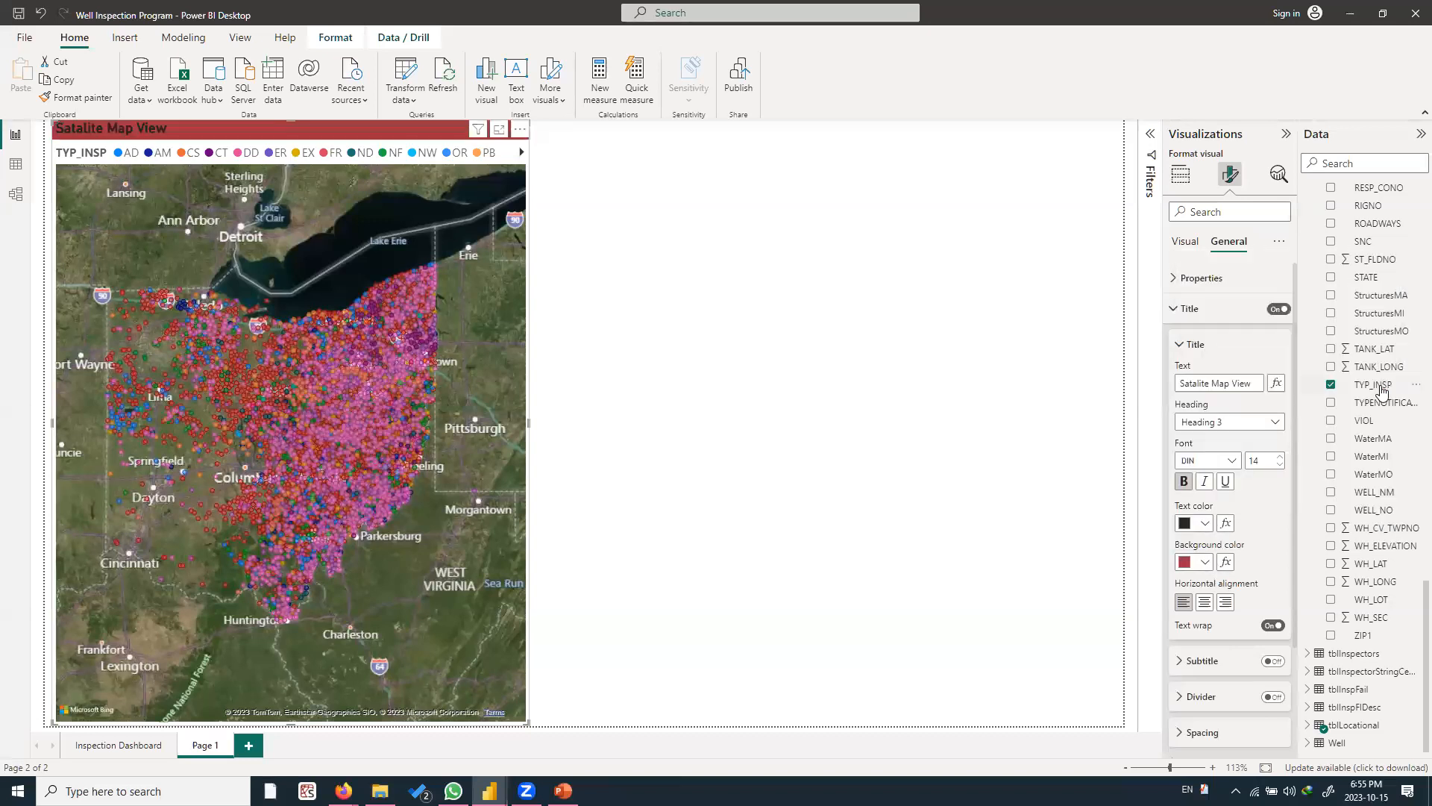
{"action": "left_click", "coordinate": [1207, 524]}
{"action": "left_click", "coordinate": [1194, 286]}
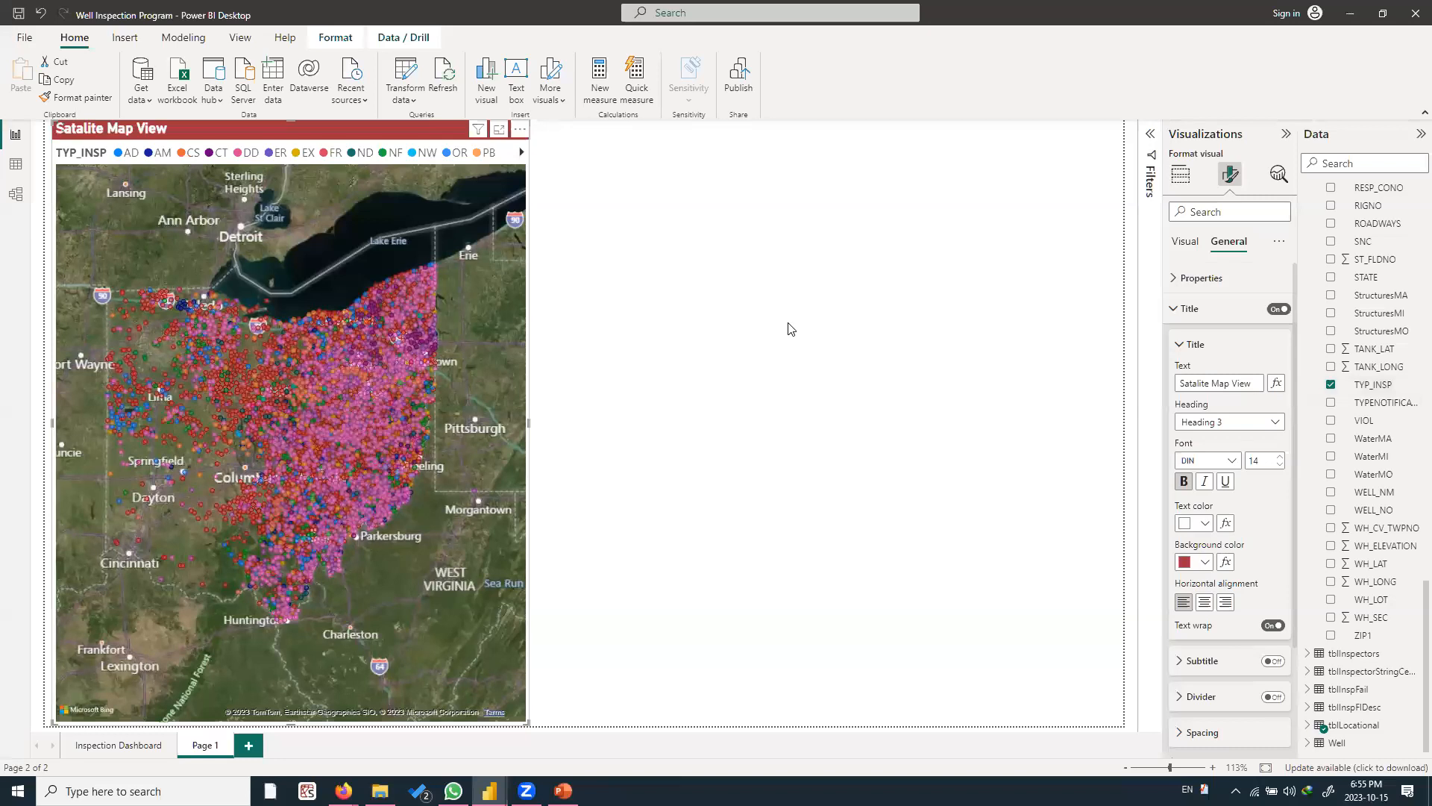
{"action": "left_click", "coordinate": [700, 254]}
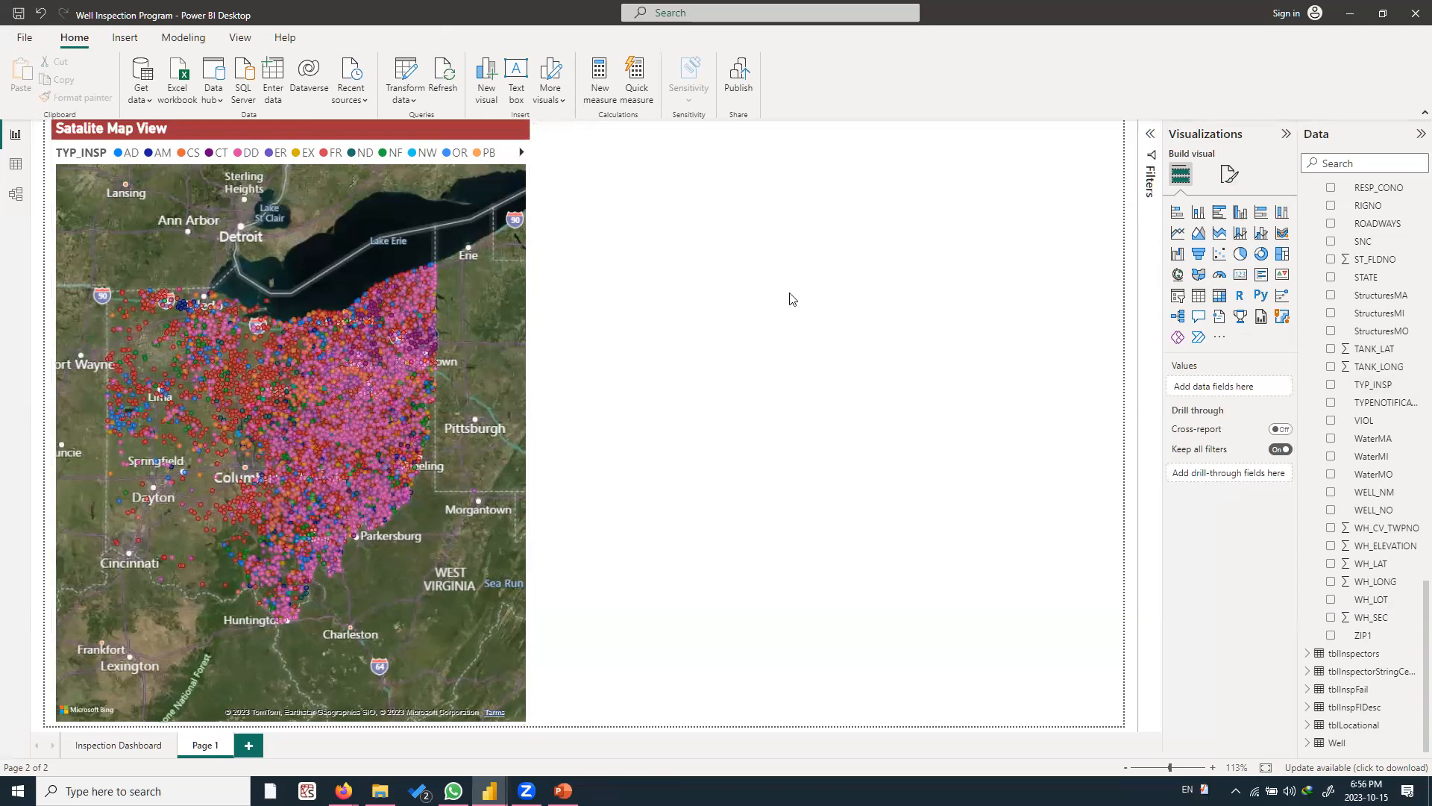
Collapse the tblInspection table's fields and look through the fields of the Codes table
{"action": "scroll", "coordinate": [1367, 308], "scroll_direction": "up", "scroll_amount": 10}
{"action": "left_click", "coordinate": [1312, 244]}
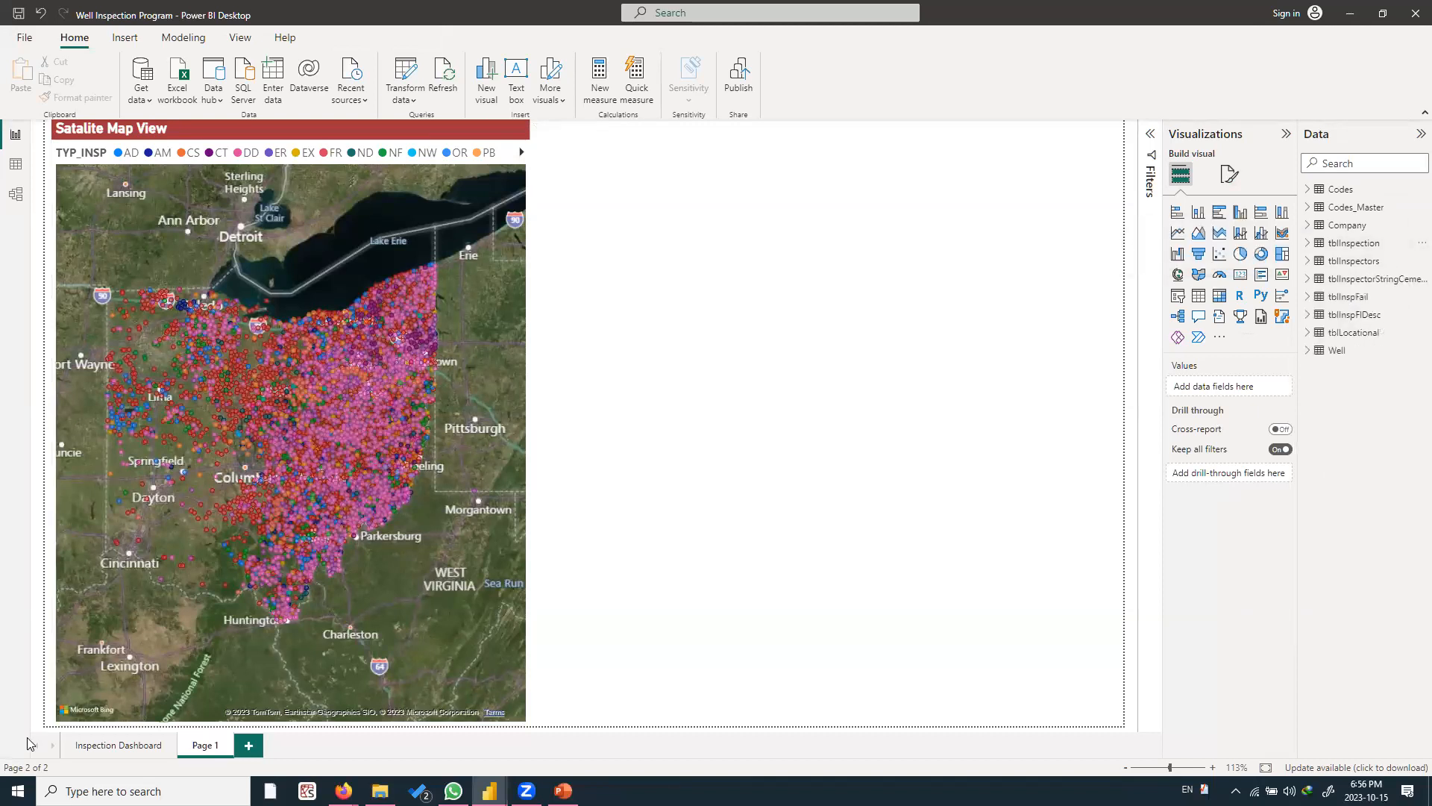
{"action": "left_click", "coordinate": [1314, 192]}
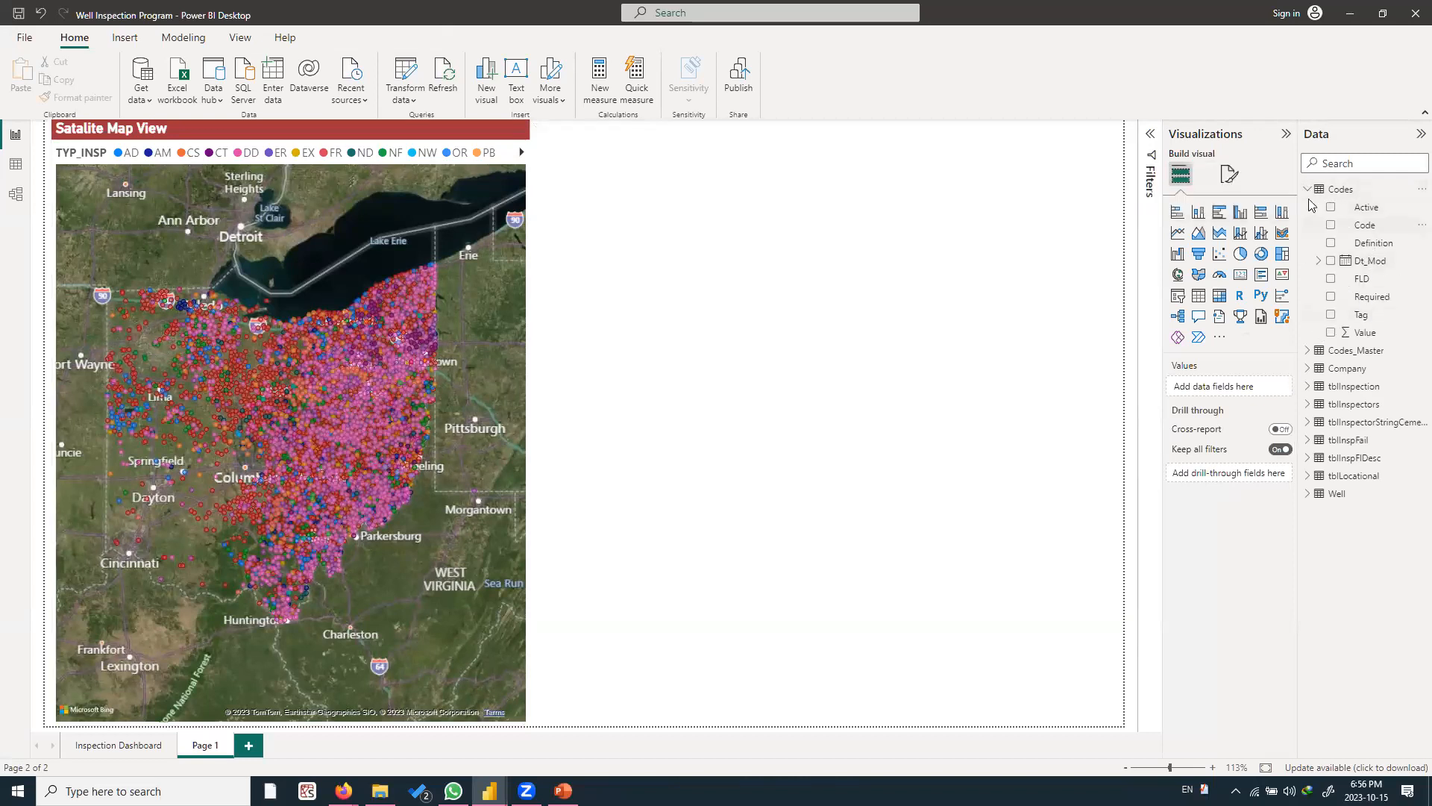
{"action": "left_click", "coordinate": [1339, 190]}
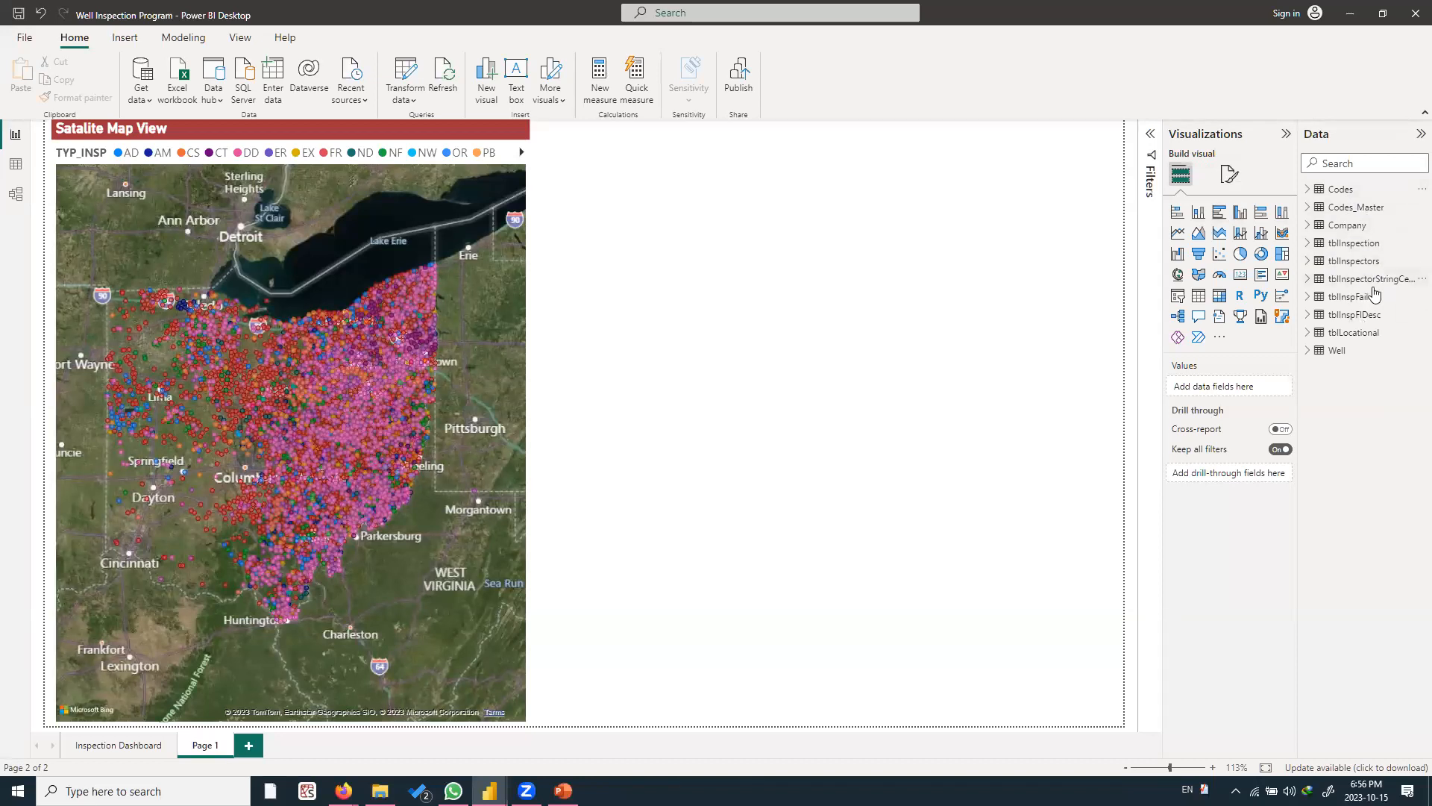
Create a table of Code and Definition from the Codes table beside the map and shorten it to the page's upper half
{"action": "left_click", "coordinate": [1319, 191]}
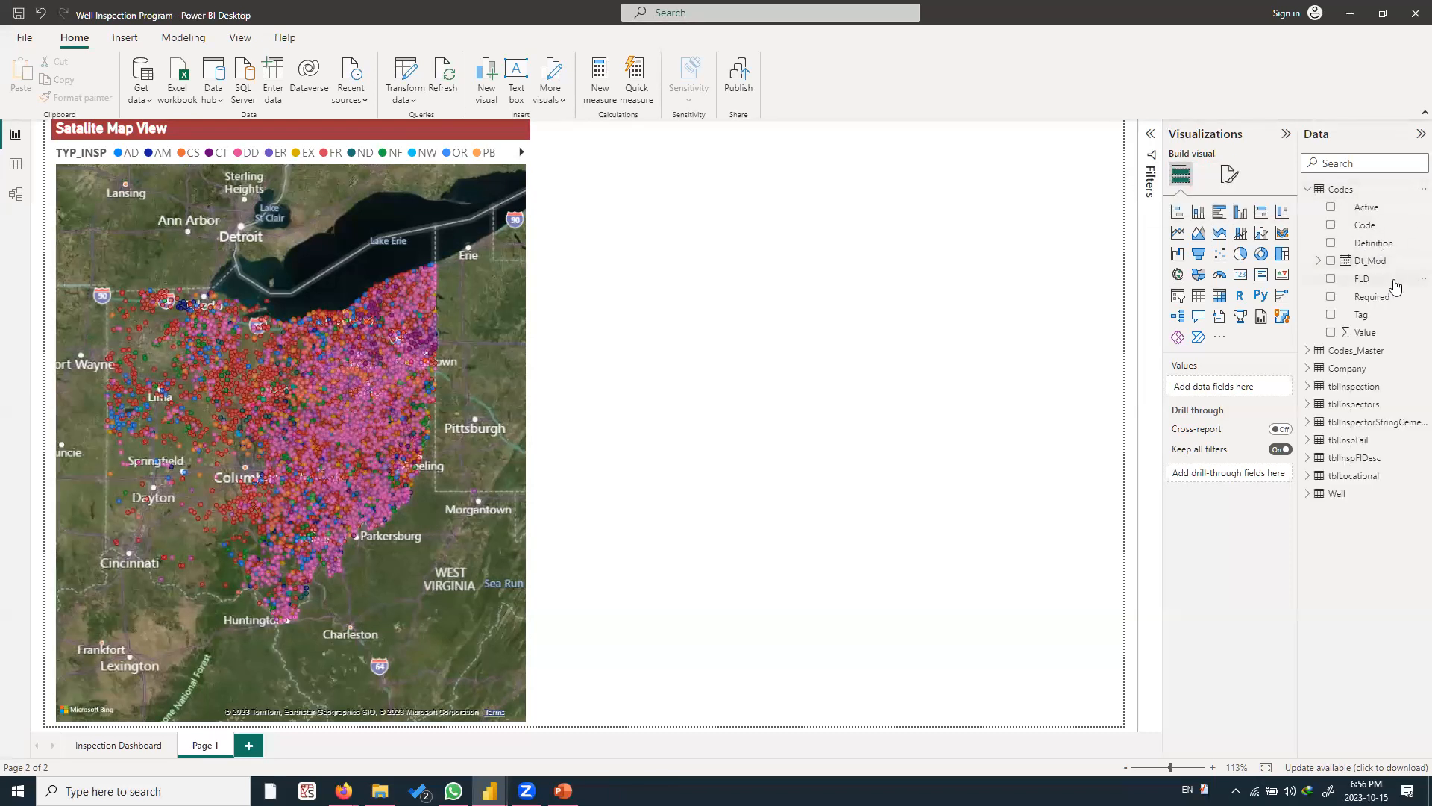
{"action": "left_click_drag", "start_coordinate": [1385, 225], "coordinate": [705, 237]}
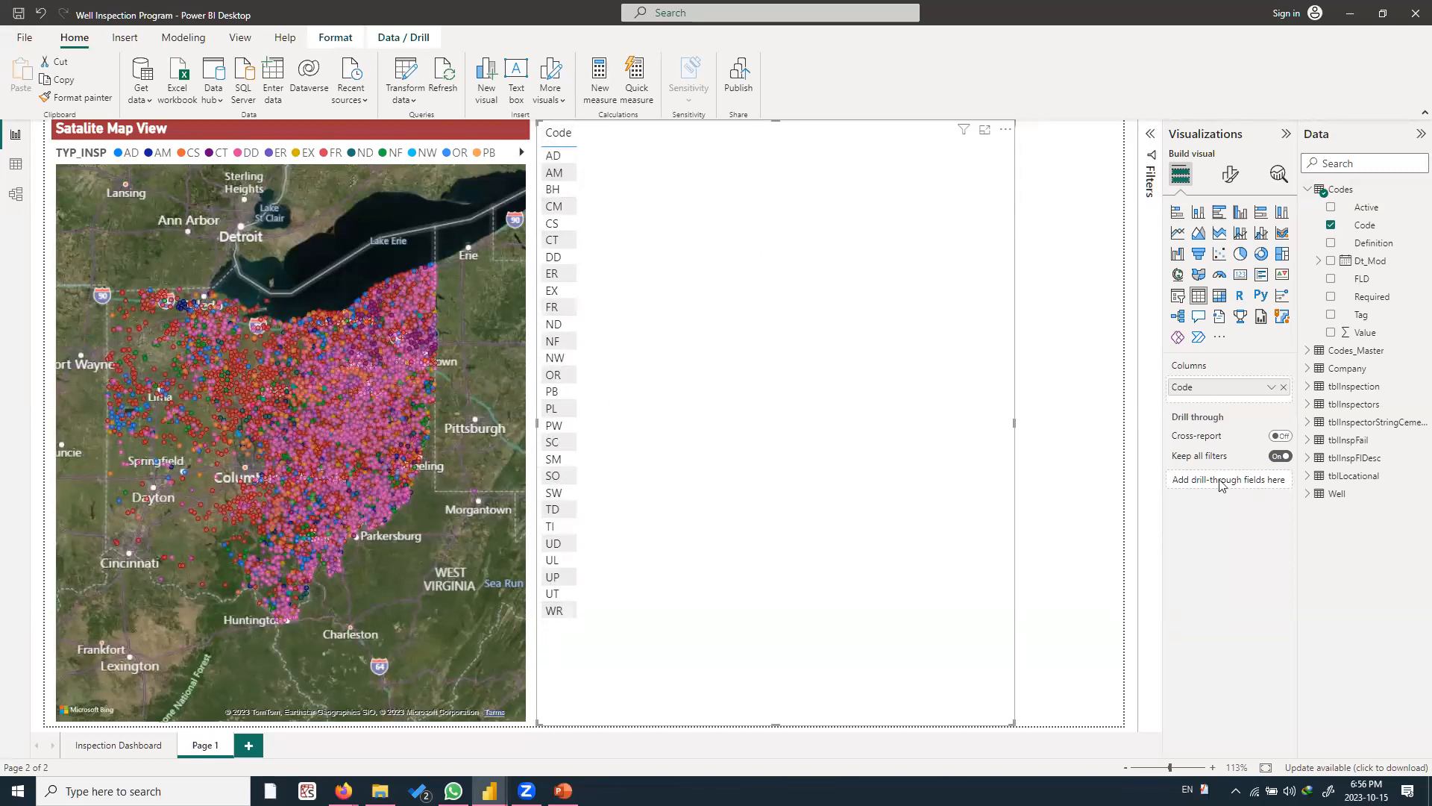
{"action": "left_click", "coordinate": [1383, 240]}
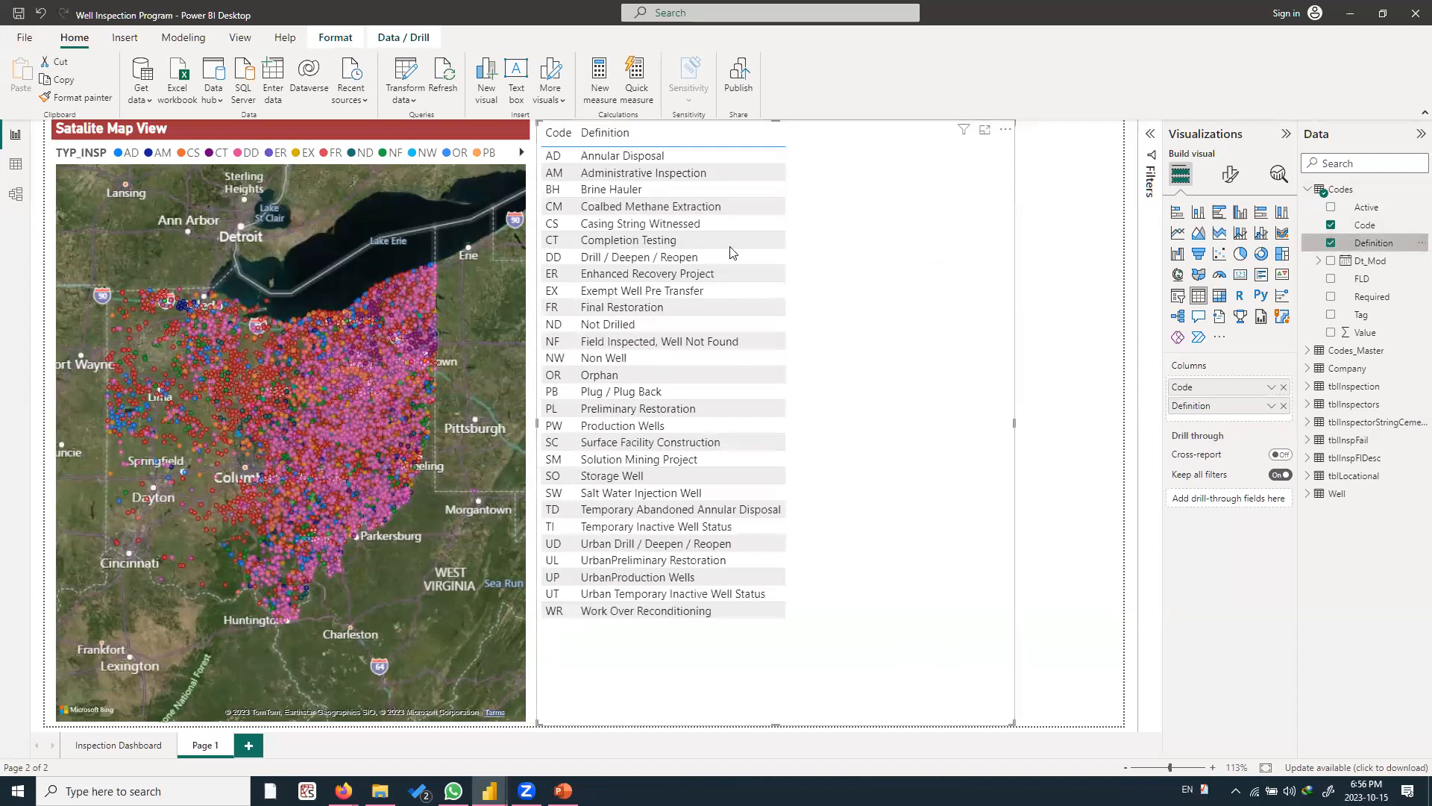
{"action": "left_click_drag", "start_coordinate": [778, 723], "coordinate": [821, 362]}
{"action": "left_click", "coordinate": [844, 479]}
{"action": "left_click", "coordinate": [930, 277]}
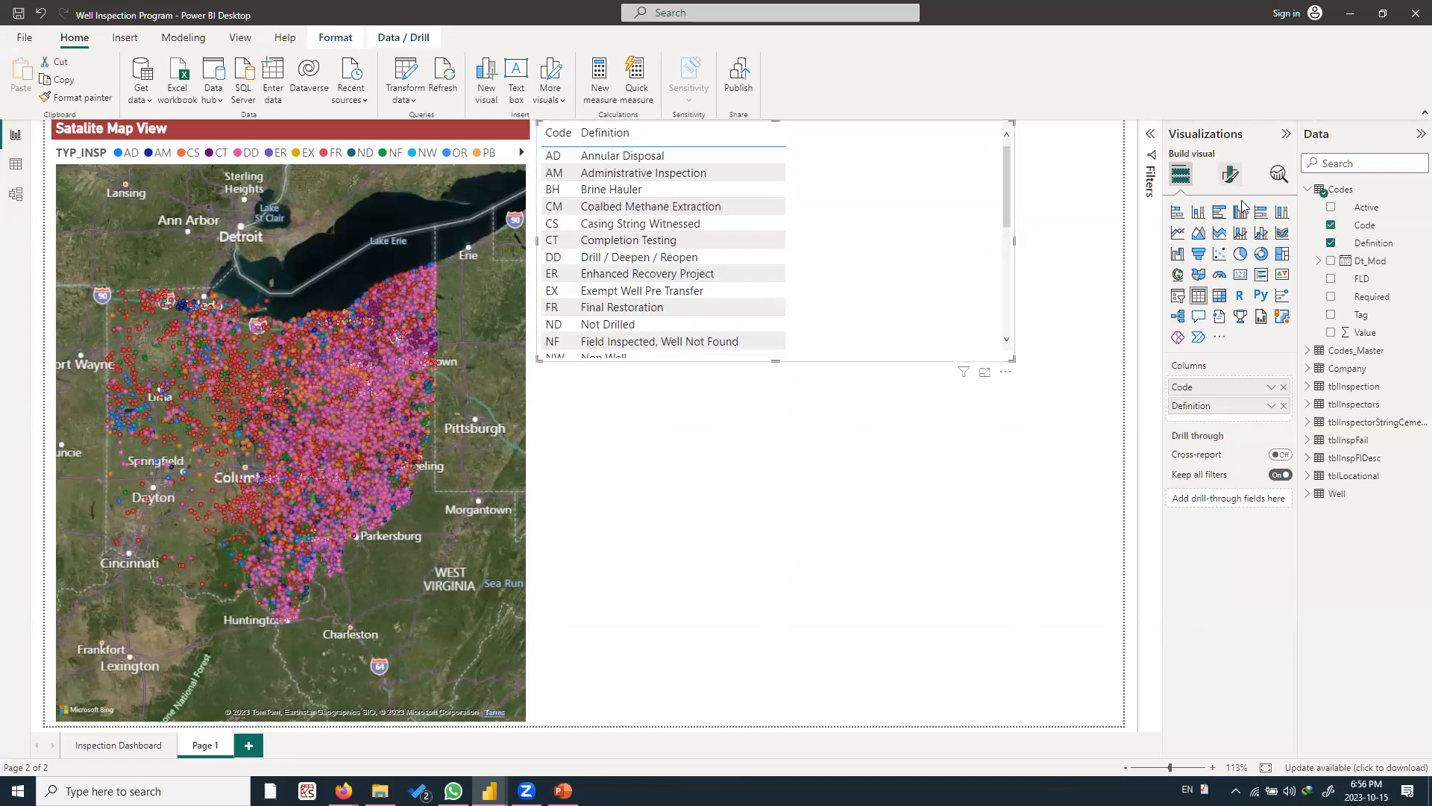
Turn on the codes table's title and set its text to "List of Codes"
{"action": "left_click", "coordinate": [1231, 174]}
{"action": "left_click", "coordinate": [1229, 241]}
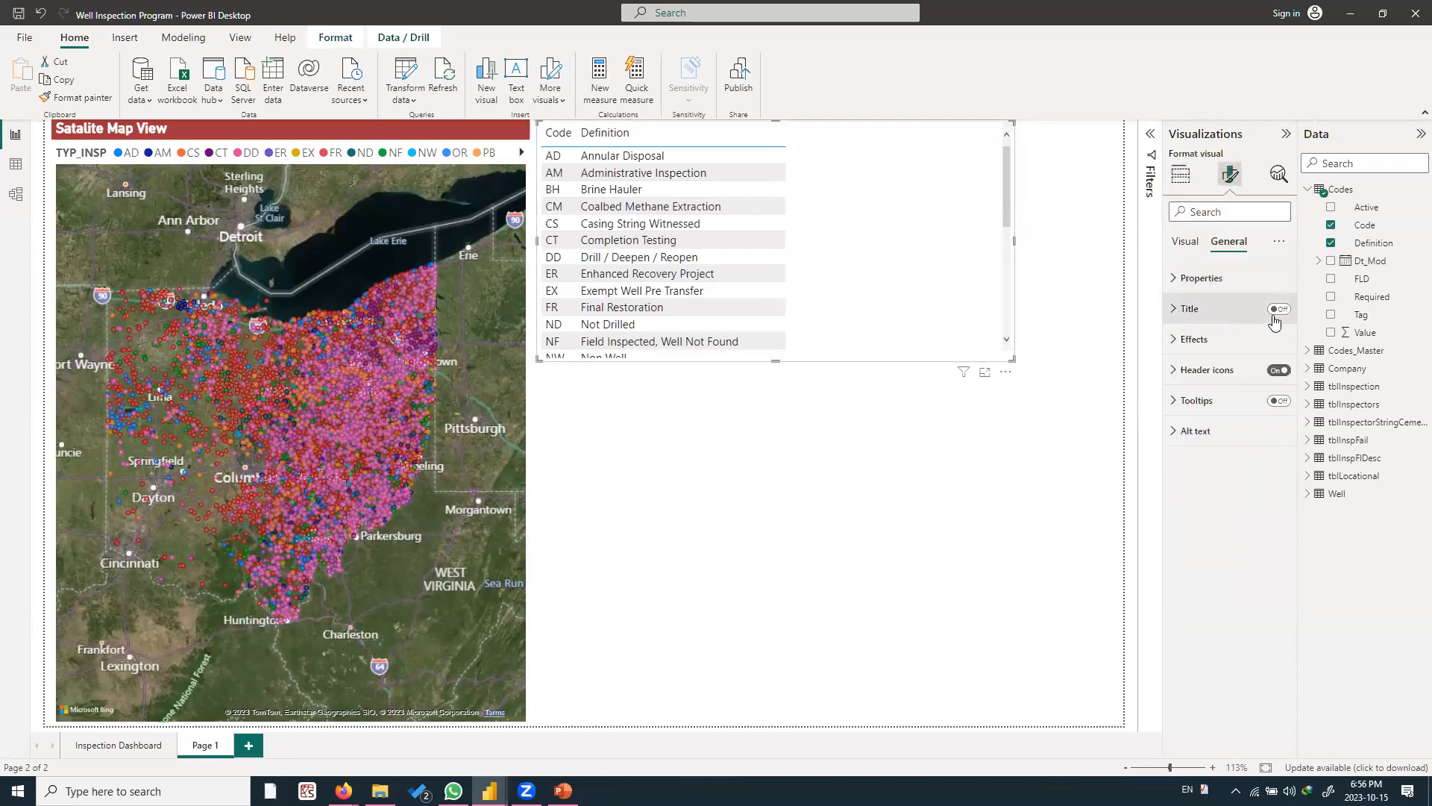
{"action": "left_click", "coordinate": [1277, 308]}
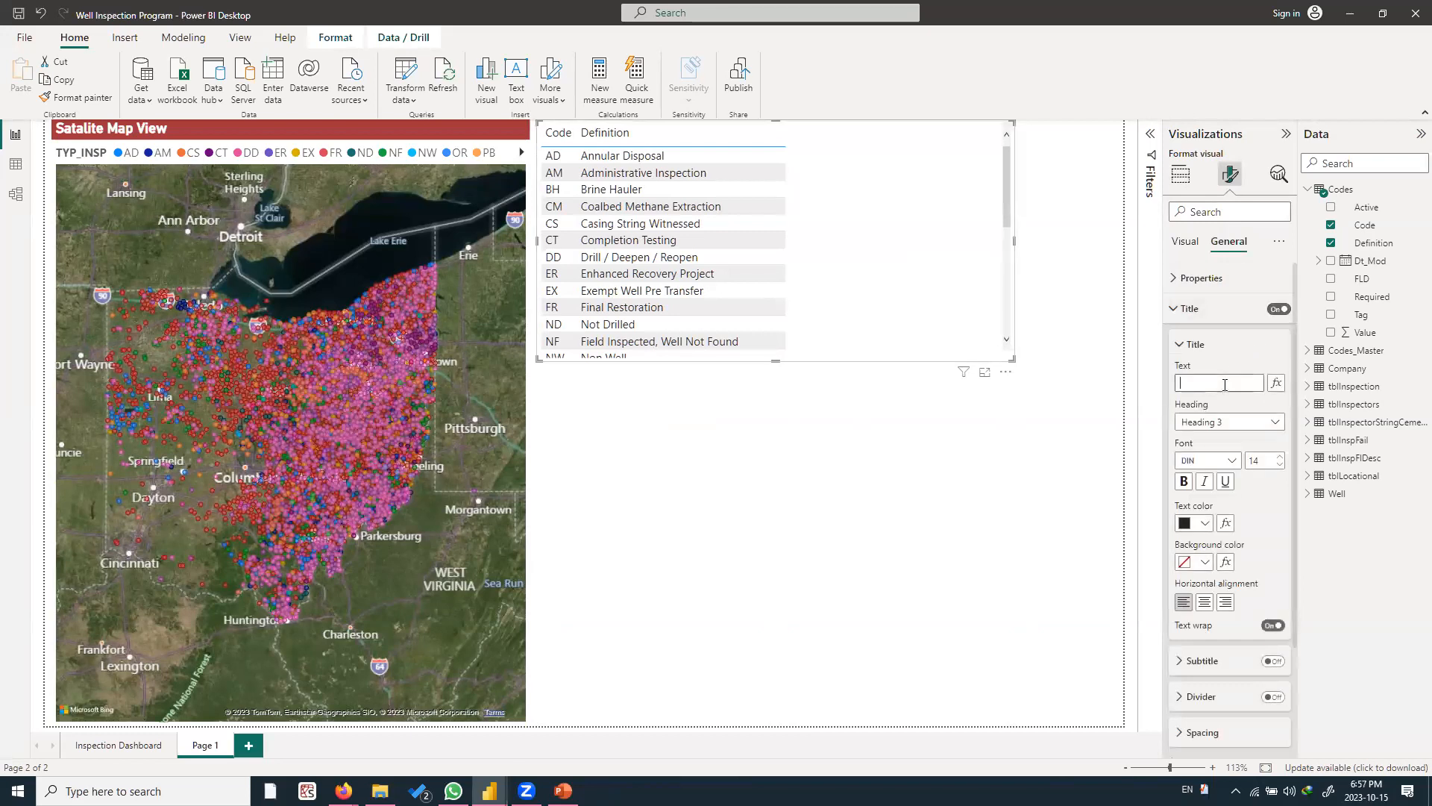
{"action": "left_click", "coordinate": [1224, 385]}
{"action": "type", "text": "List of Codes"}
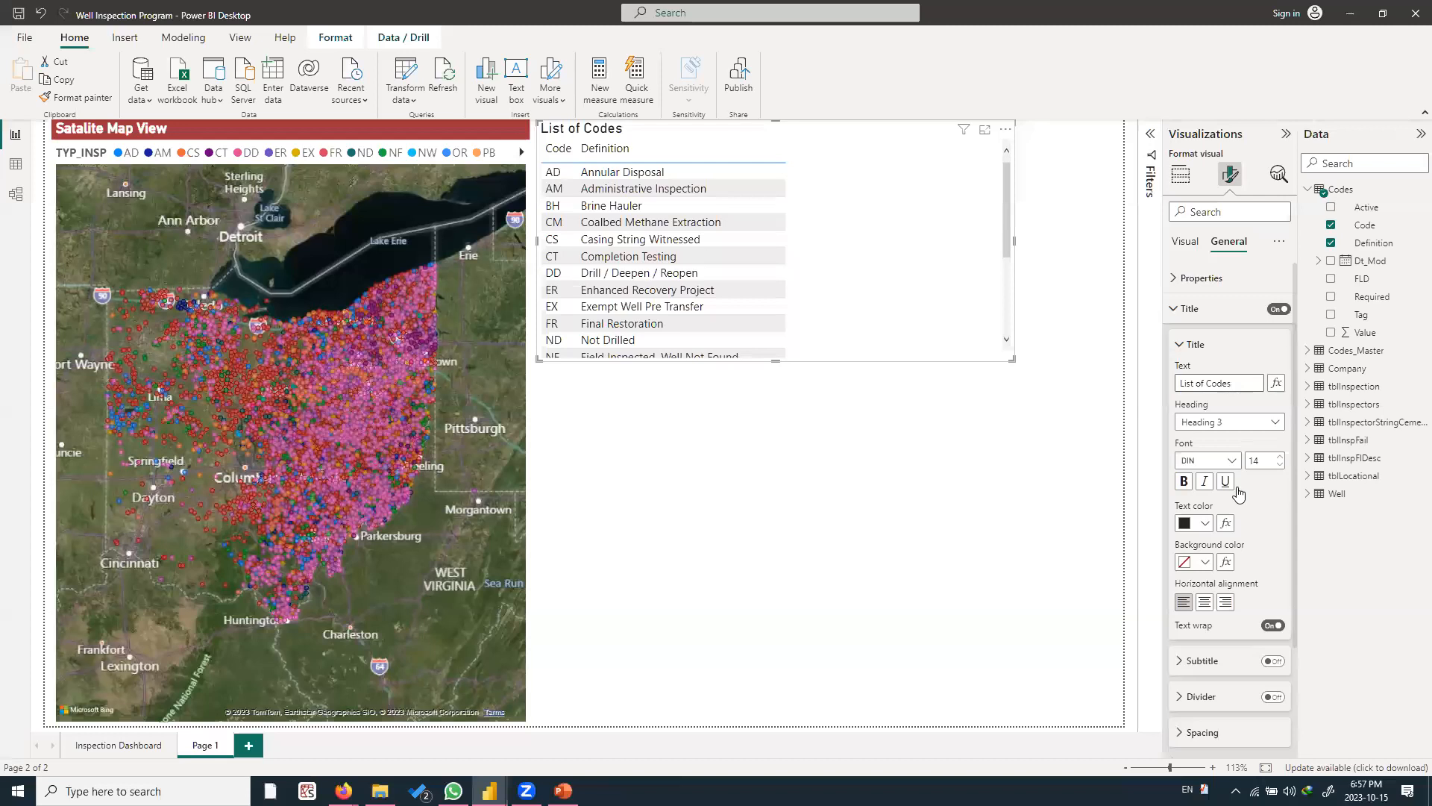
Format the codes table's title as white text on the recent dark red background and deselect the visual
{"action": "left_click", "coordinate": [1204, 561]}
{"action": "left_click", "coordinate": [1215, 462]}
{"action": "left_click", "coordinate": [1205, 523]}
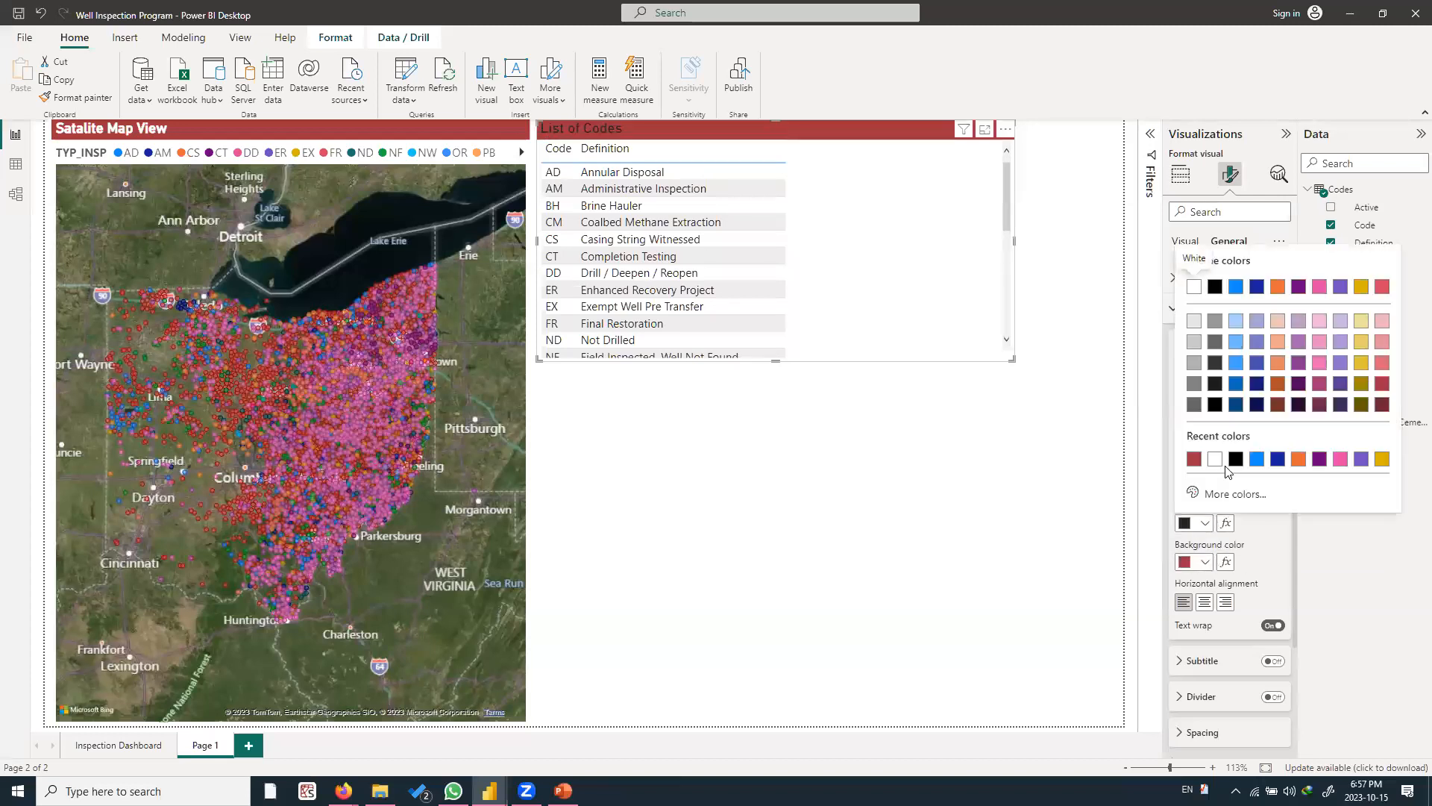
{"action": "left_click", "coordinate": [1224, 462]}
{"action": "left_click", "coordinate": [910, 458]}
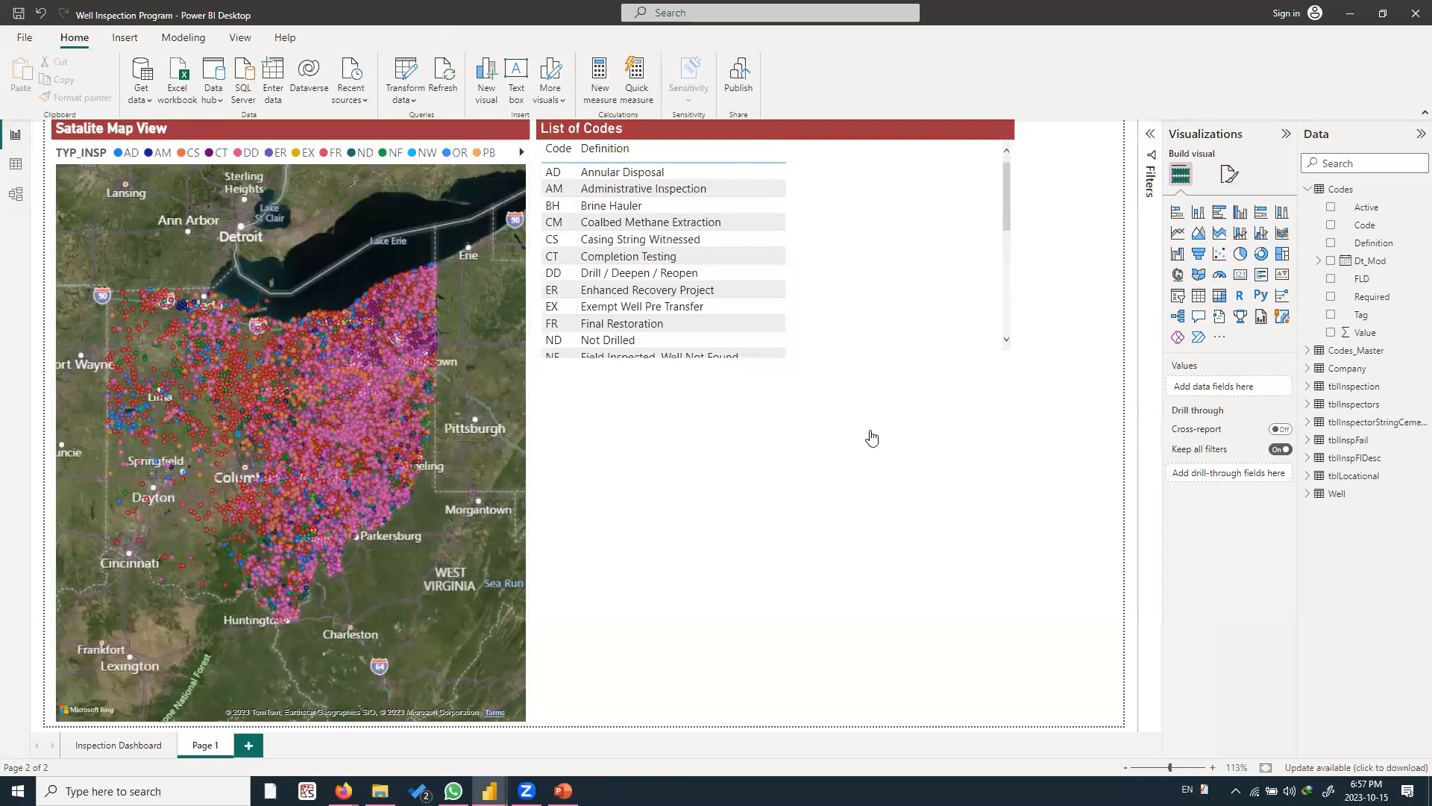
Add a wider second table visual below the codes table and populate it with TYP_INSP from tblInspection
{"action": "left_click", "coordinate": [1198, 297]}
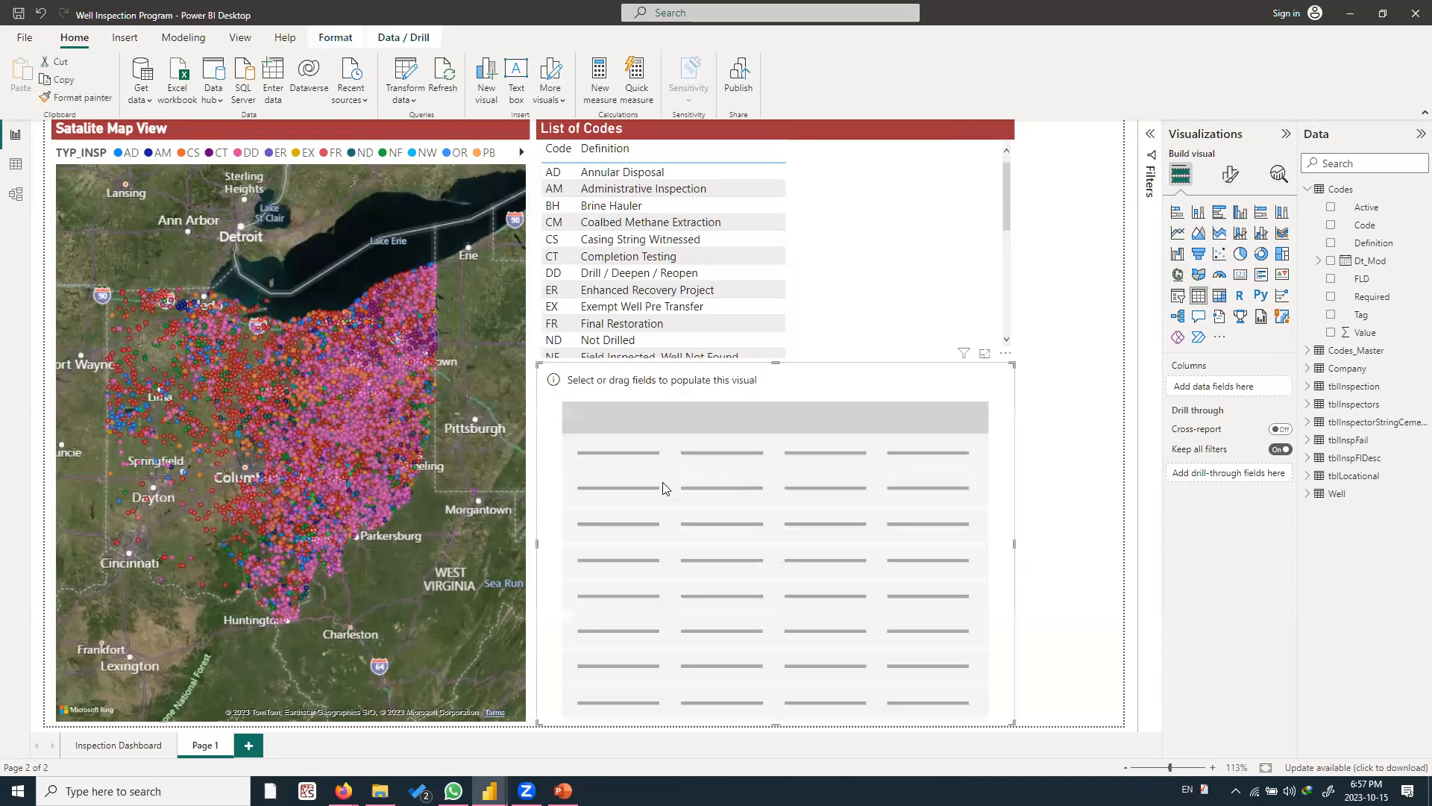
{"action": "left_click_drag", "start_coordinate": [1015, 545], "coordinate": [1068, 552]}
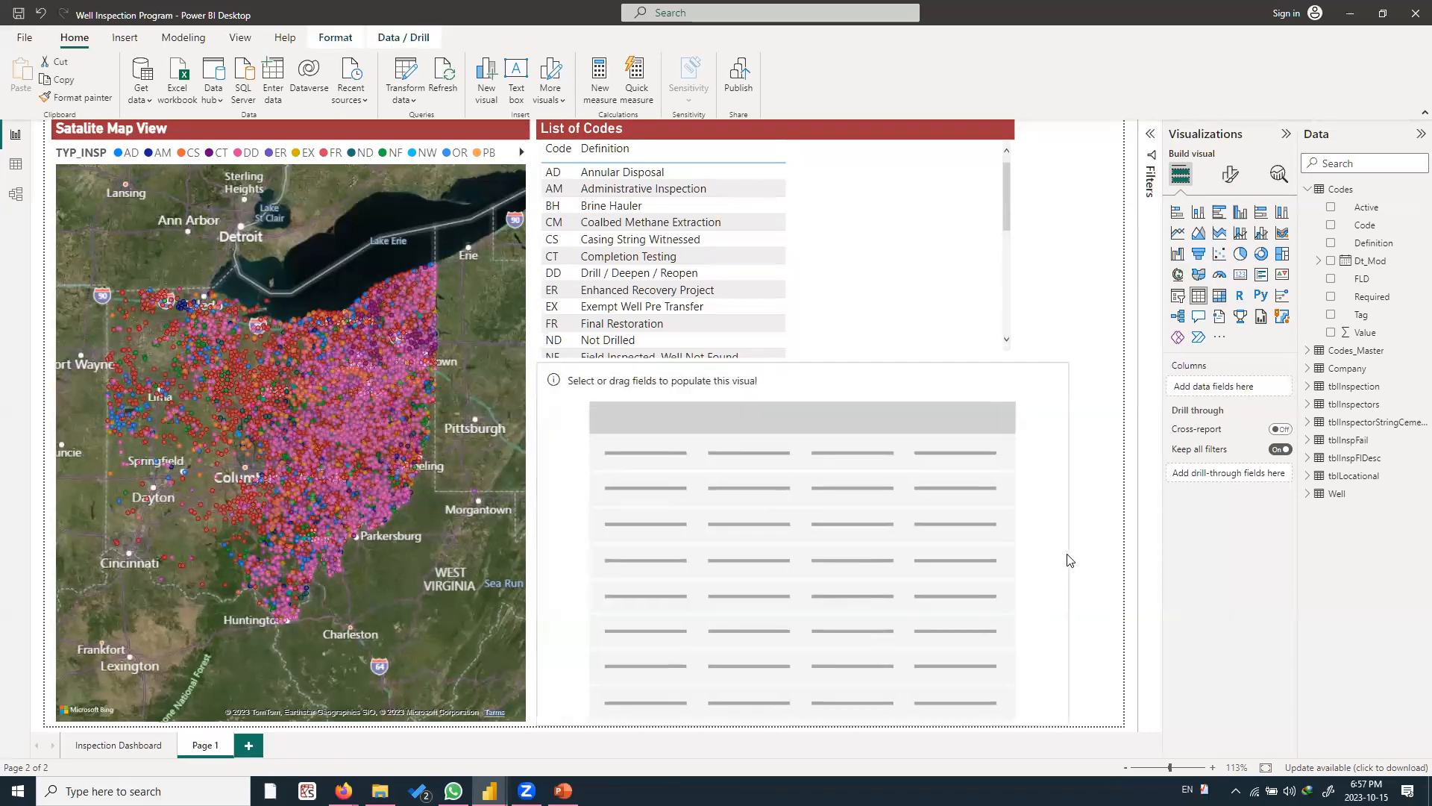
{"action": "left_click", "coordinate": [1308, 192]}
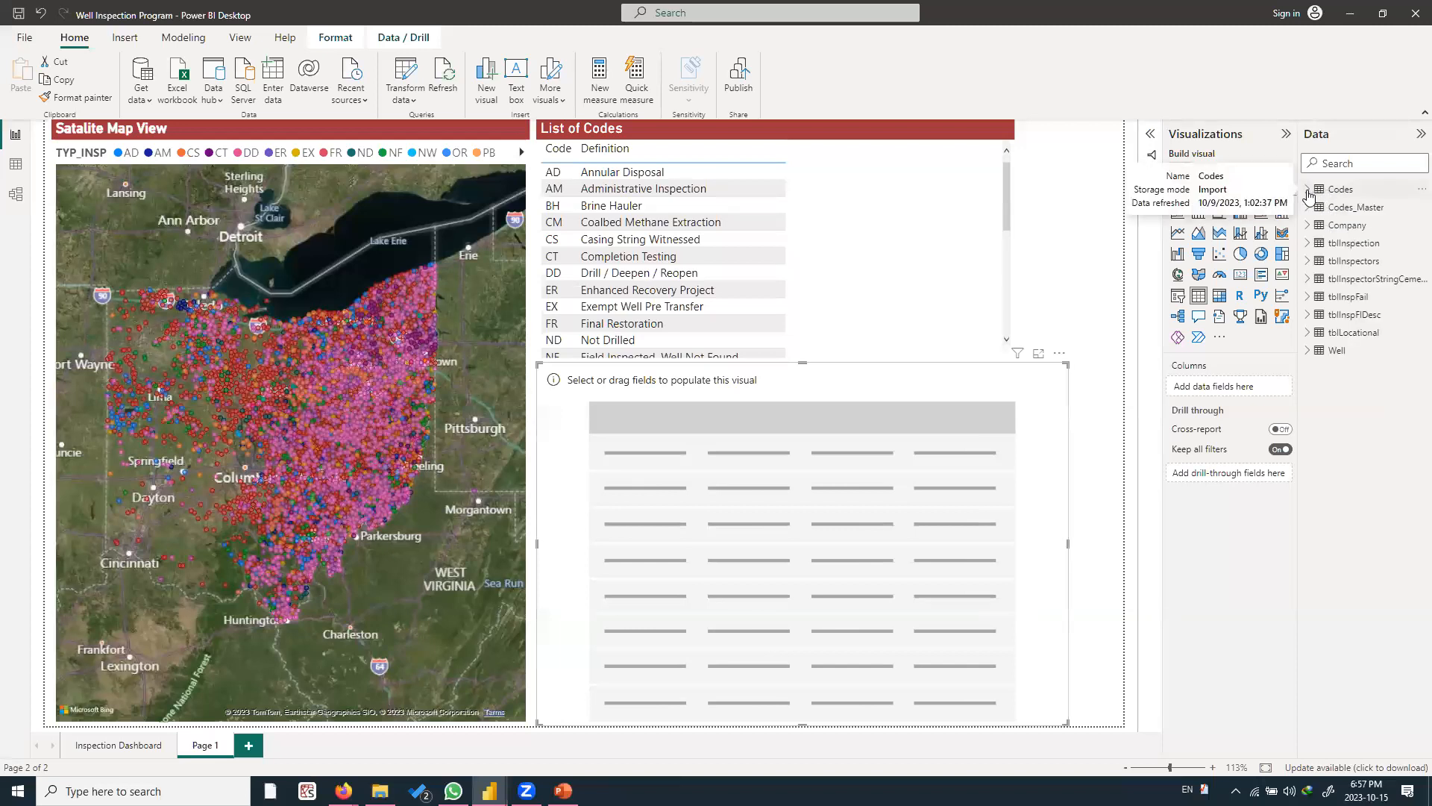
{"action": "left_click", "coordinate": [1310, 244]}
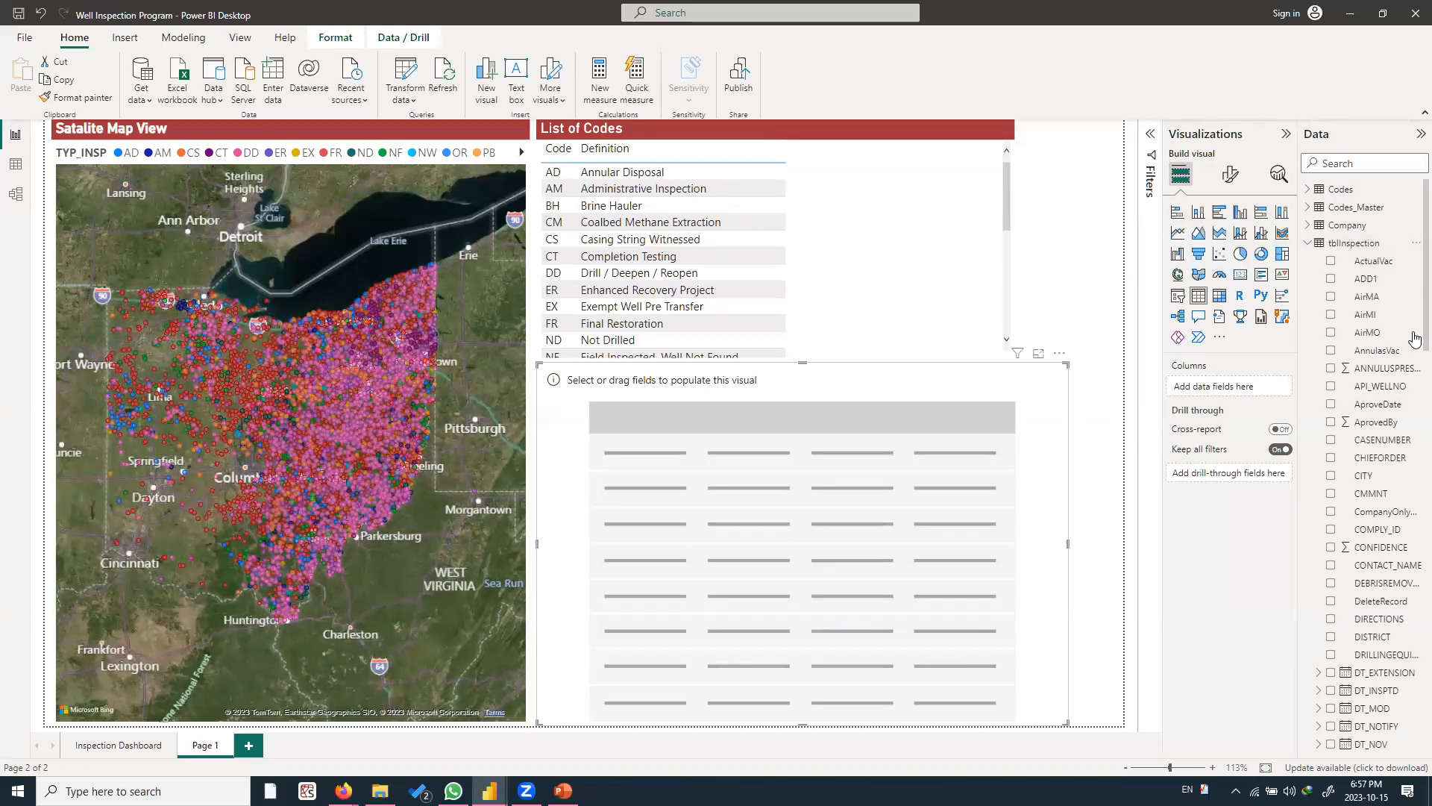
{"action": "left_click_drag", "start_coordinate": [1416, 339], "coordinate": [741, 514]}
{"action": "scroll", "coordinate": [1377, 638], "scroll_direction": "down", "scroll_amount": 1}
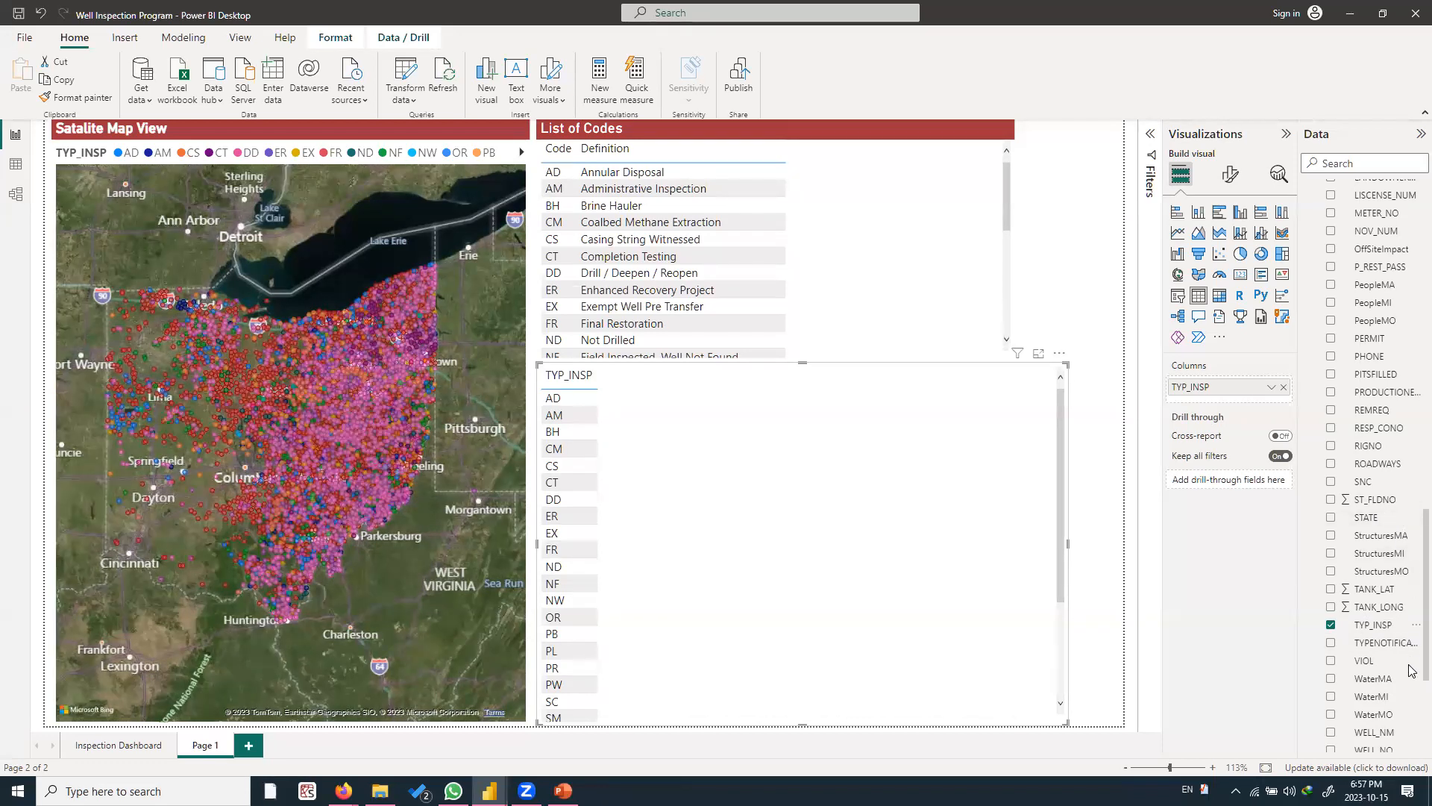
Add the CMMNT and API_WELLNO fields to the inspection table and look through the remaining tblInspection fields
{"action": "scroll", "coordinate": [1410, 663], "scroll_direction": "up", "scroll_amount": 5}
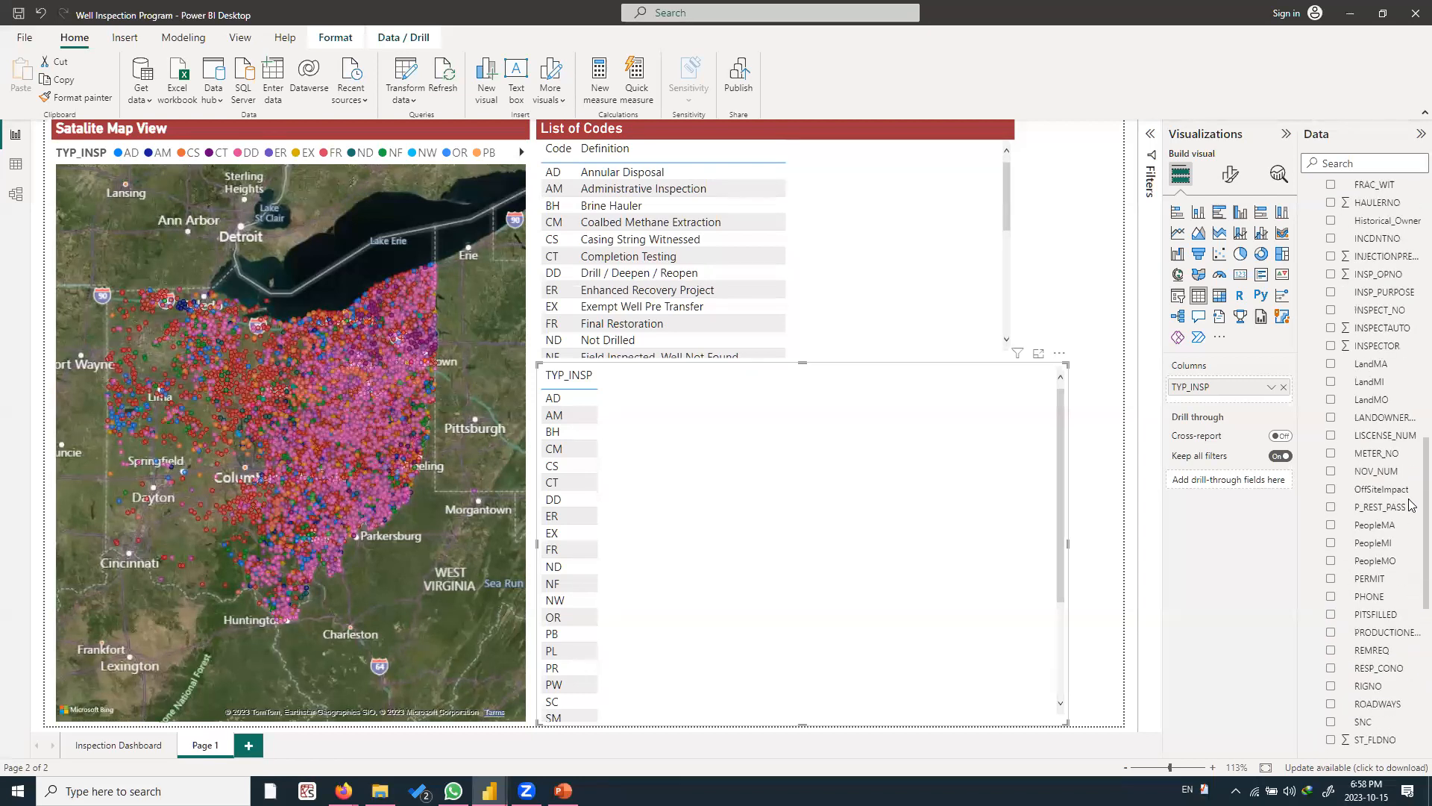
{"action": "scroll", "coordinate": [1410, 498], "scroll_direction": "up", "scroll_amount": 10}
{"action": "scroll", "coordinate": [1400, 398], "scroll_direction": "up", "scroll_amount": 3}
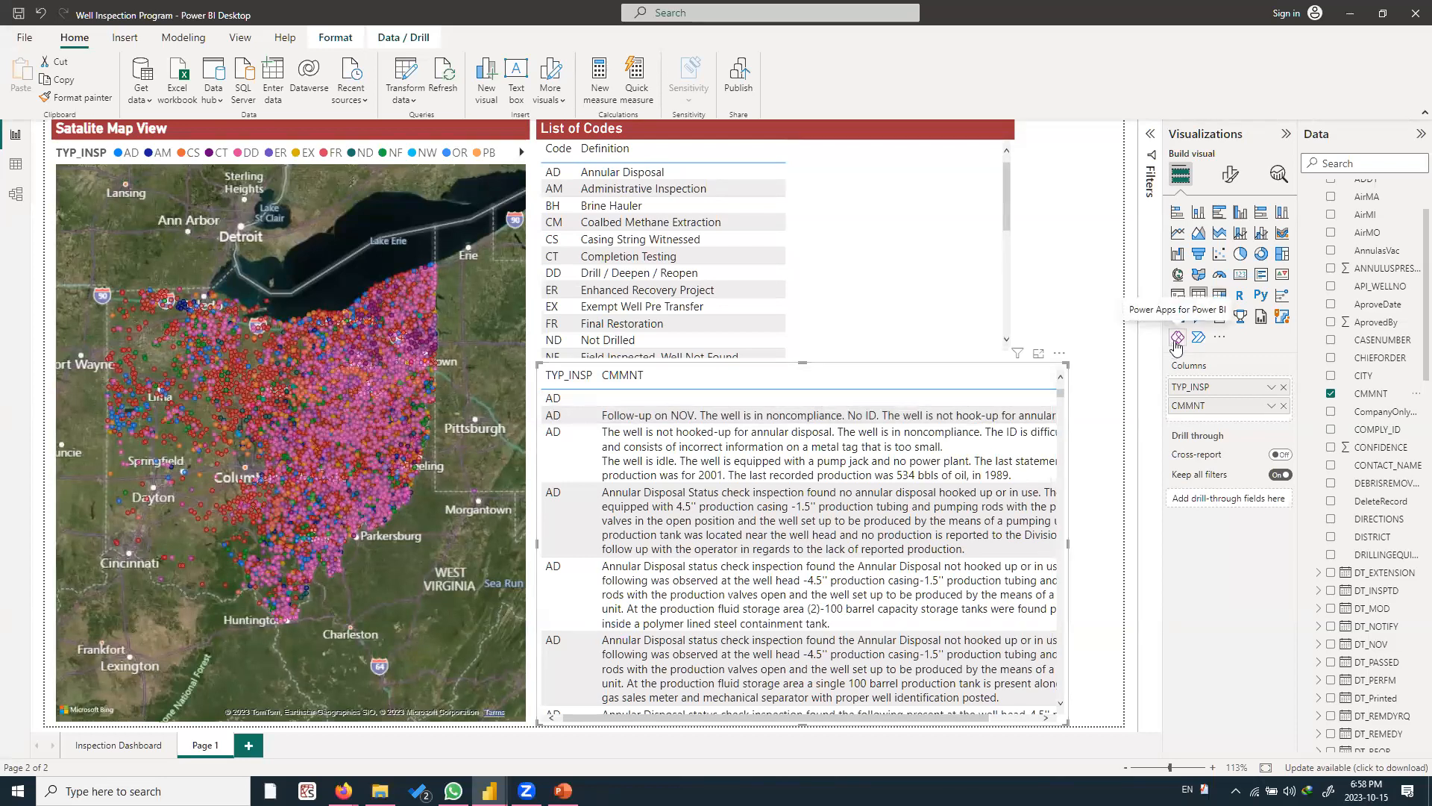
{"action": "left_click_drag", "start_coordinate": [1373, 292], "coordinate": [600, 418]}
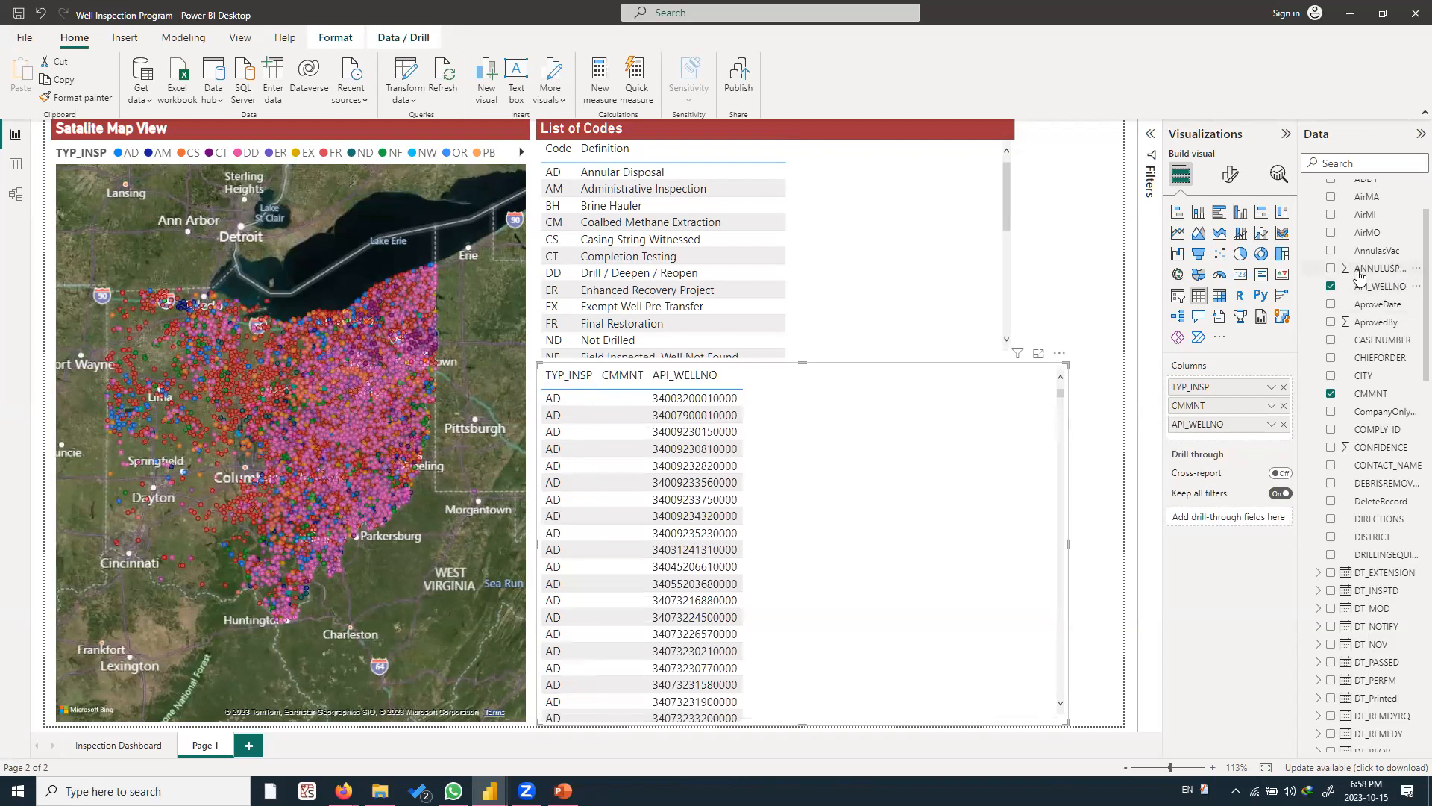
{"action": "scroll", "coordinate": [1365, 335], "scroll_direction": "down", "scroll_amount": 10}
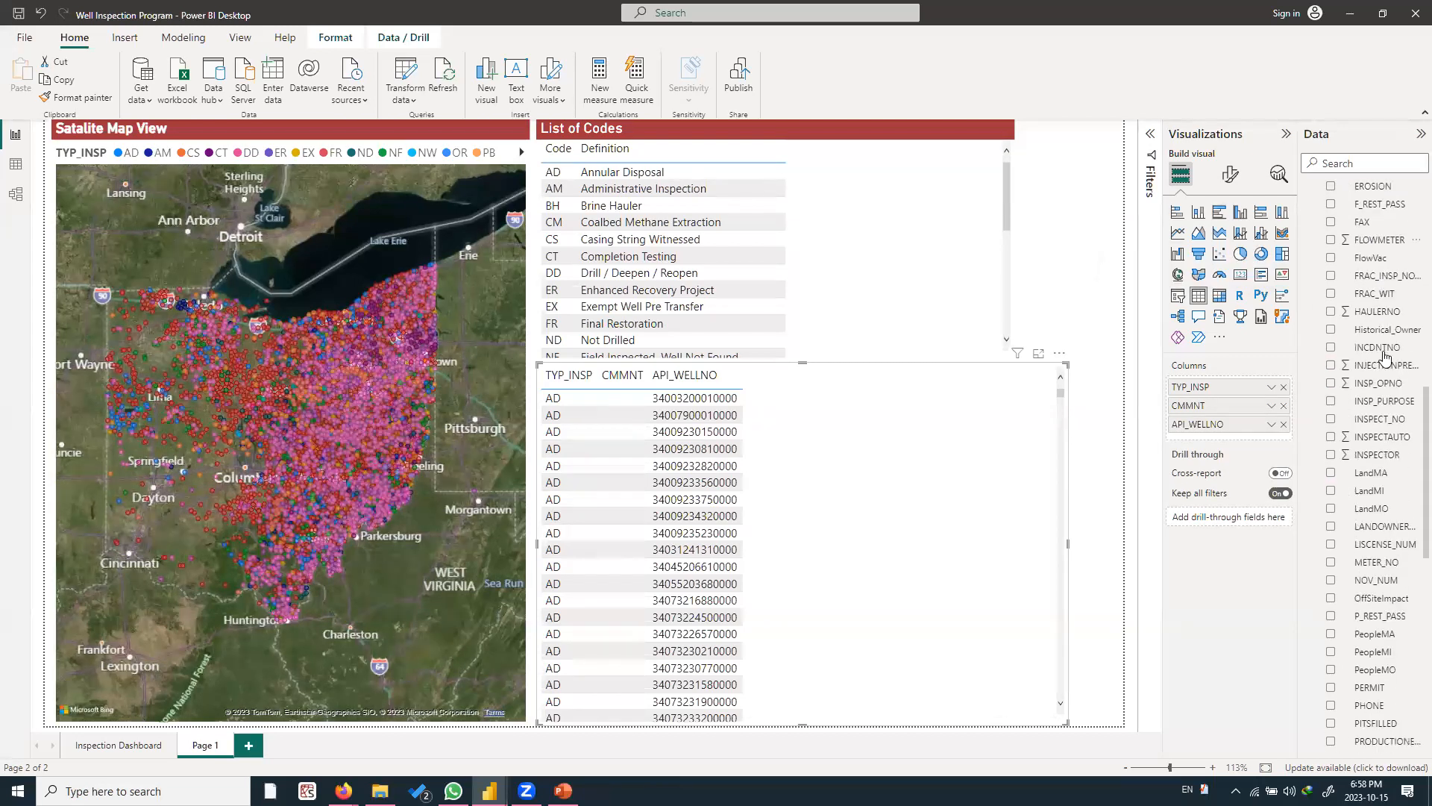
{"action": "scroll", "coordinate": [1388, 433], "scroll_direction": "down", "scroll_amount": 9}
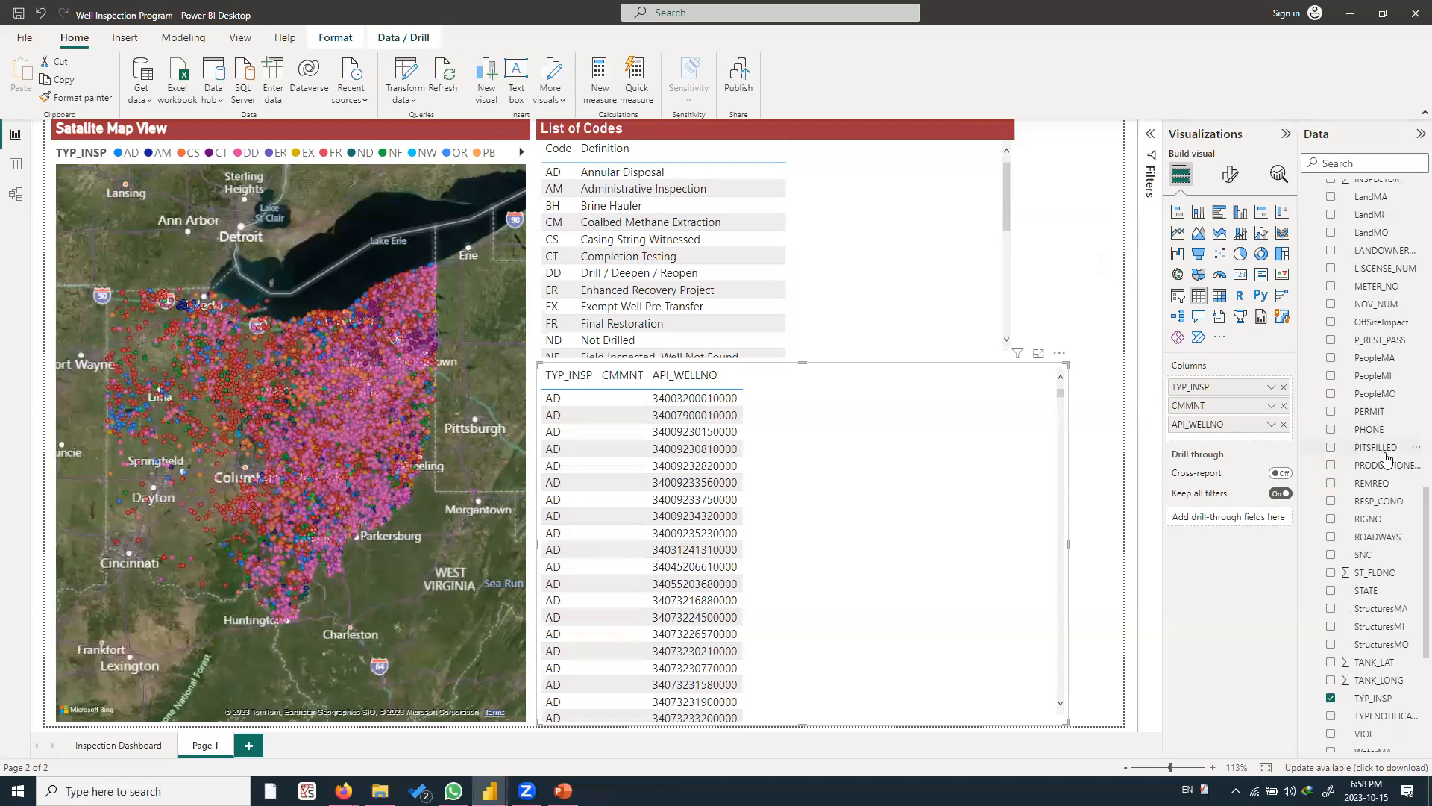
{"action": "scroll", "coordinate": [1412, 444], "scroll_direction": "down", "scroll_amount": 3}
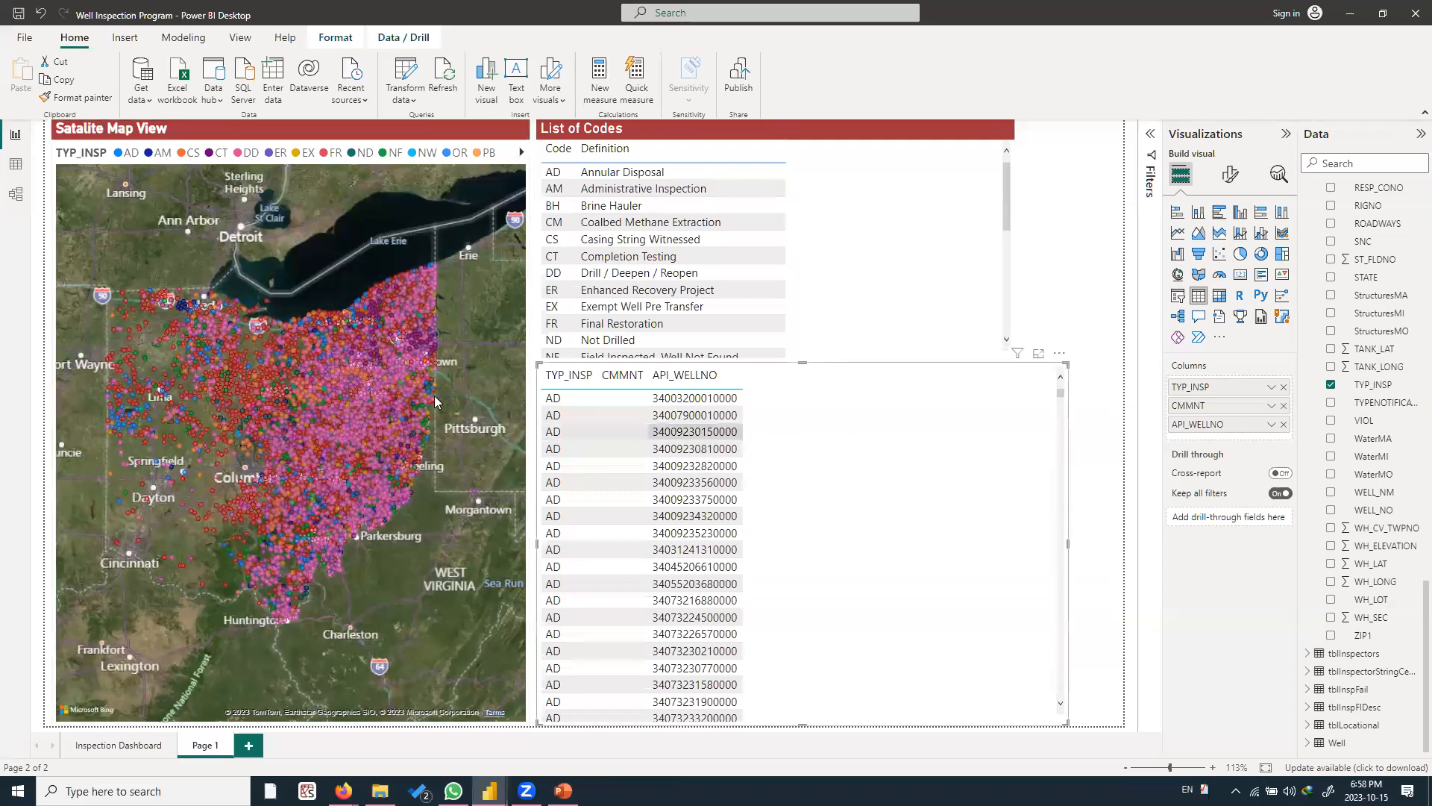
Filter the inspection table by one well on the map and examine its comment and well number columns
{"action": "mouse_move", "coordinate": [342, 406]}
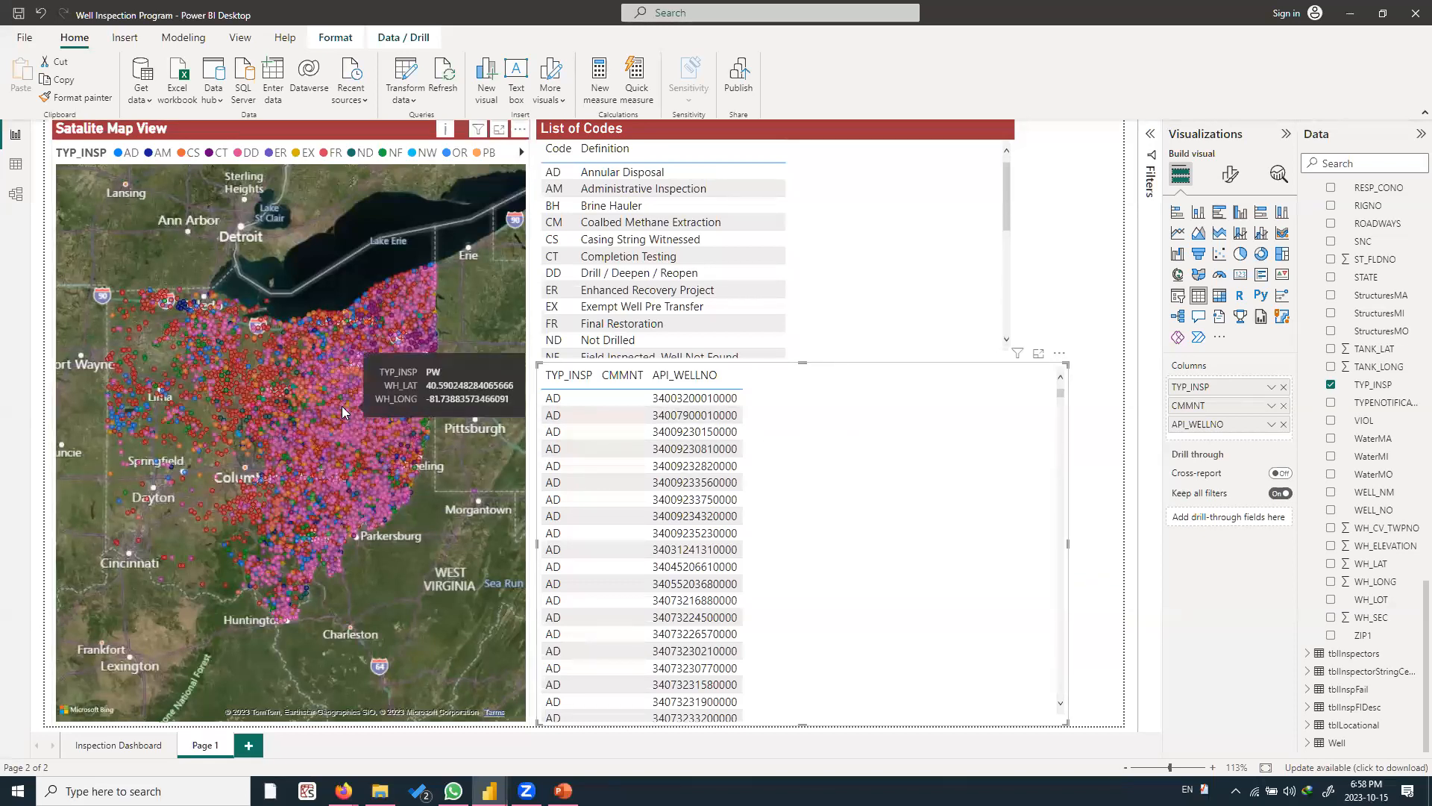
{"action": "left_click", "coordinate": [342, 405]}
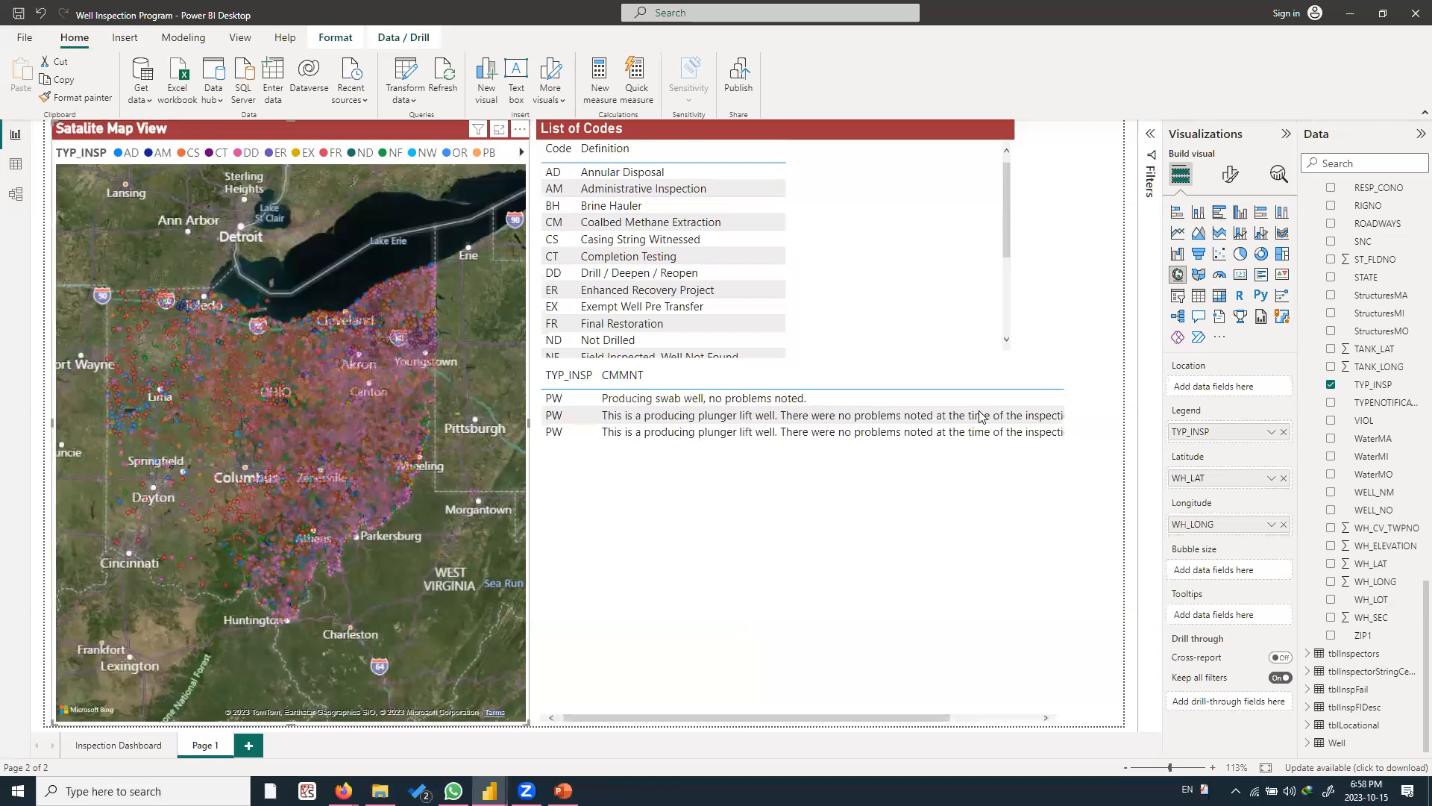
{"action": "left_click_drag", "start_coordinate": [929, 713], "coordinate": [1082, 719]}
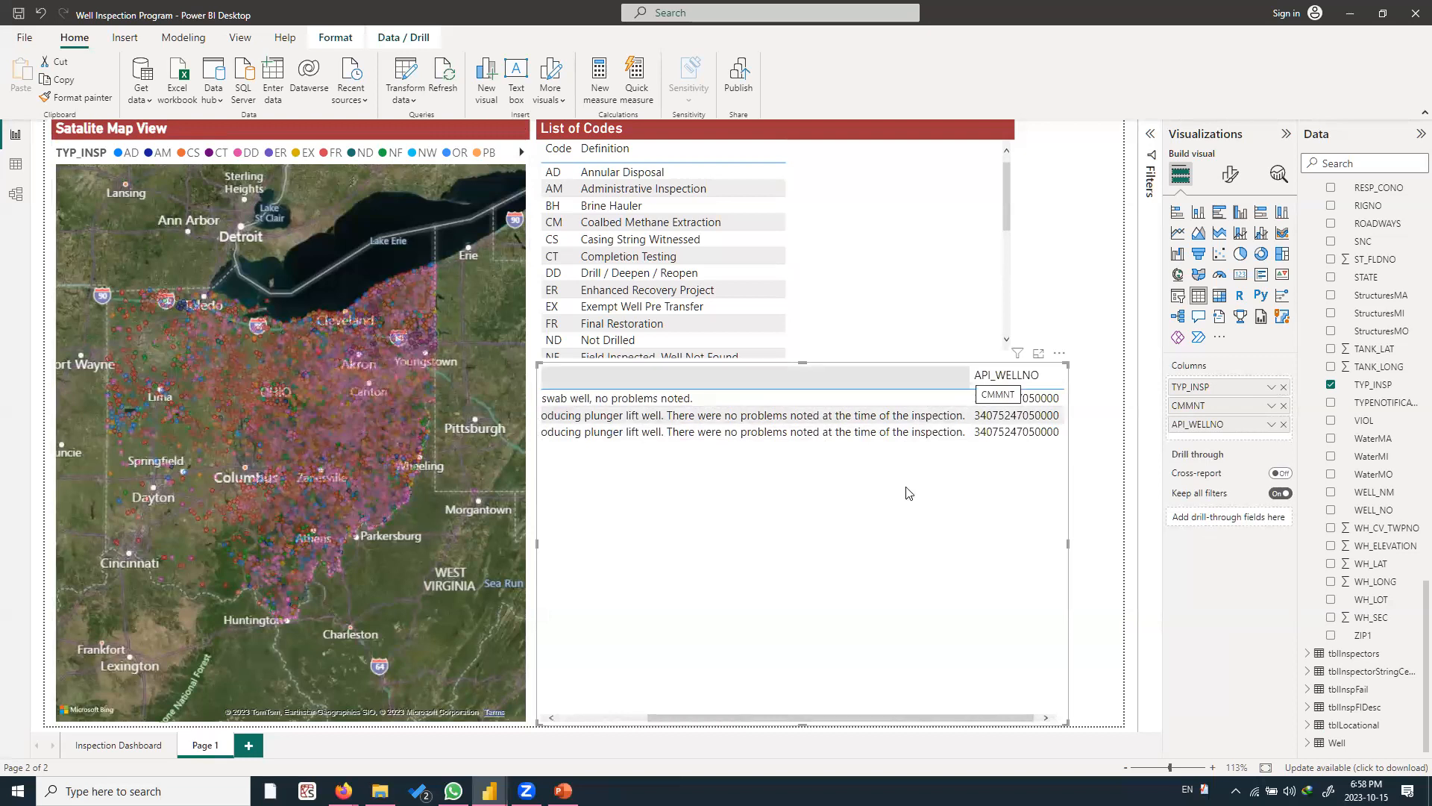
{"action": "left_click_drag", "start_coordinate": [861, 716], "coordinate": [667, 716]}
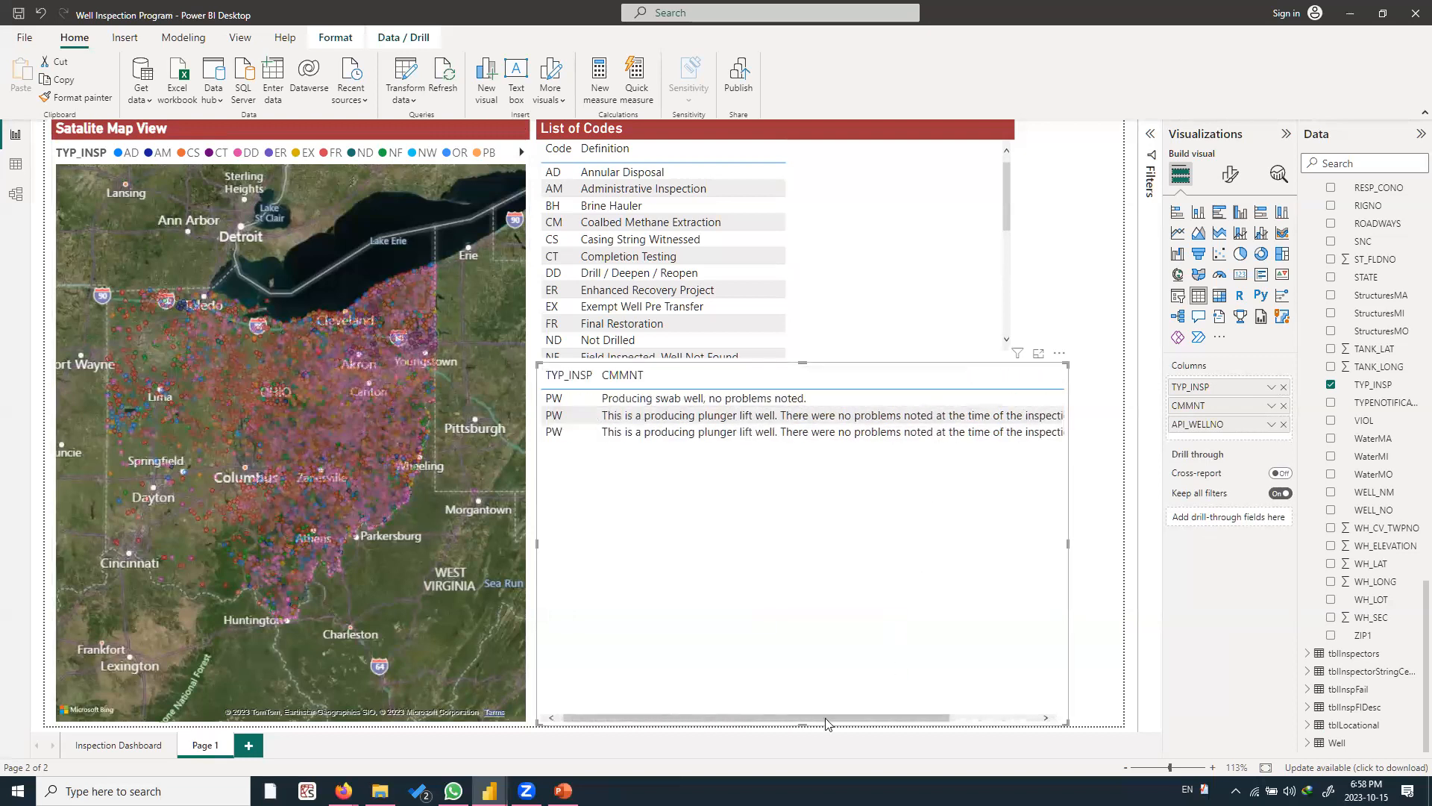
Narrow the CMMNT column so comments wrap, and reduce the inspection table's width to match the codes table above
{"action": "scroll", "coordinate": [977, 522], "scroll_direction": "right", "scroll_amount": 3}
{"action": "left_click_drag", "start_coordinate": [967, 378], "coordinate": [707, 363]}
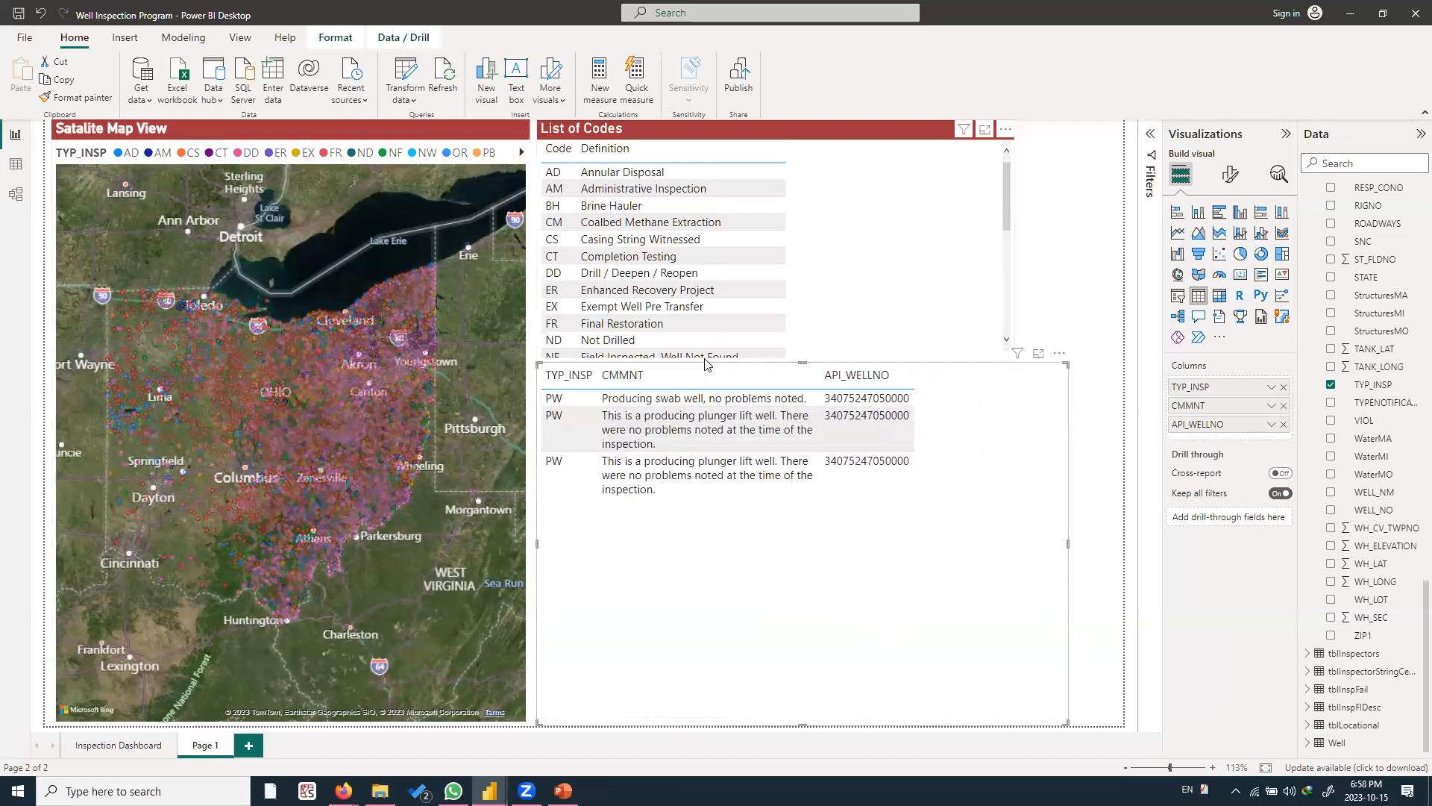
{"action": "left_click_drag", "start_coordinate": [992, 539], "coordinate": [1014, 537]}
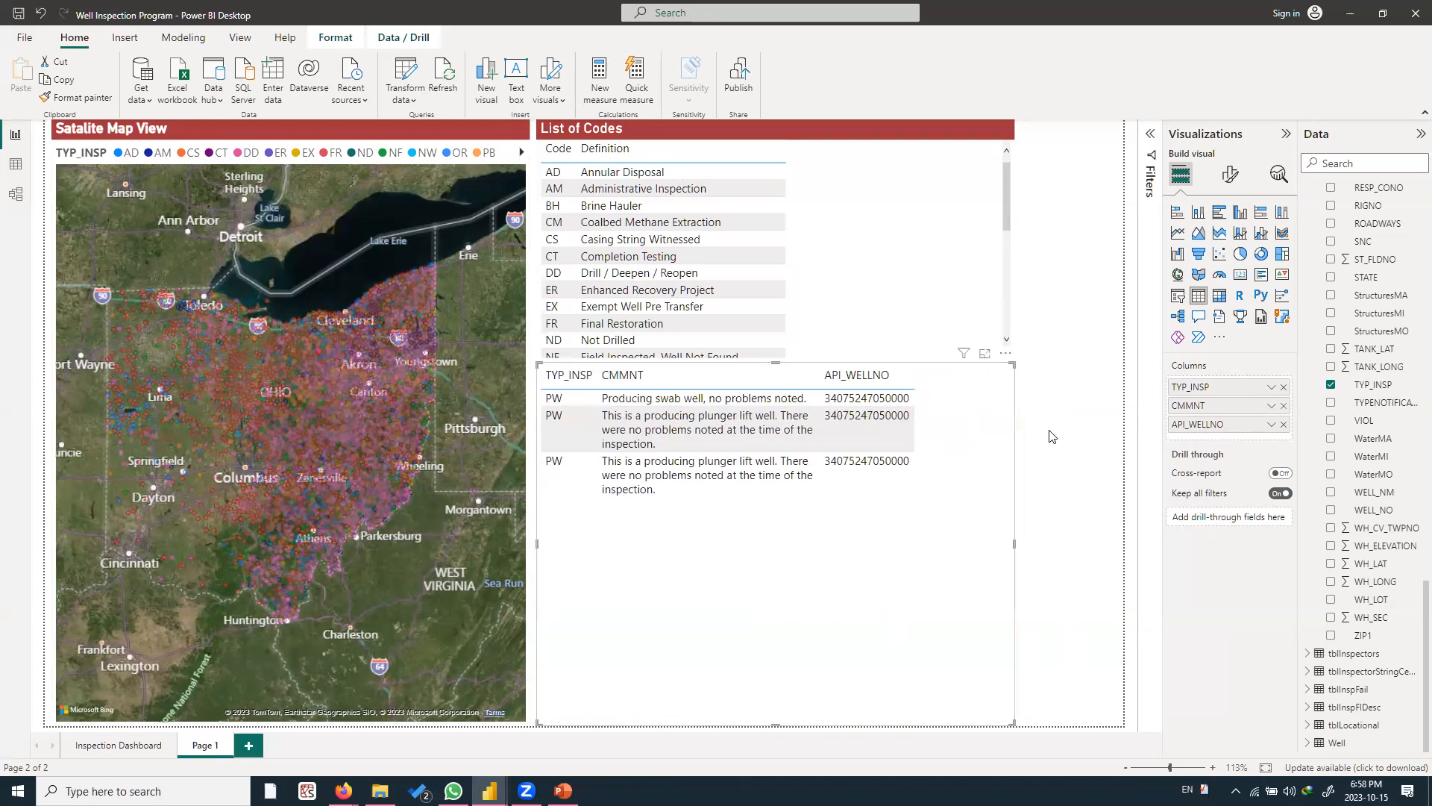
{"action": "left_click", "coordinate": [1051, 437]}
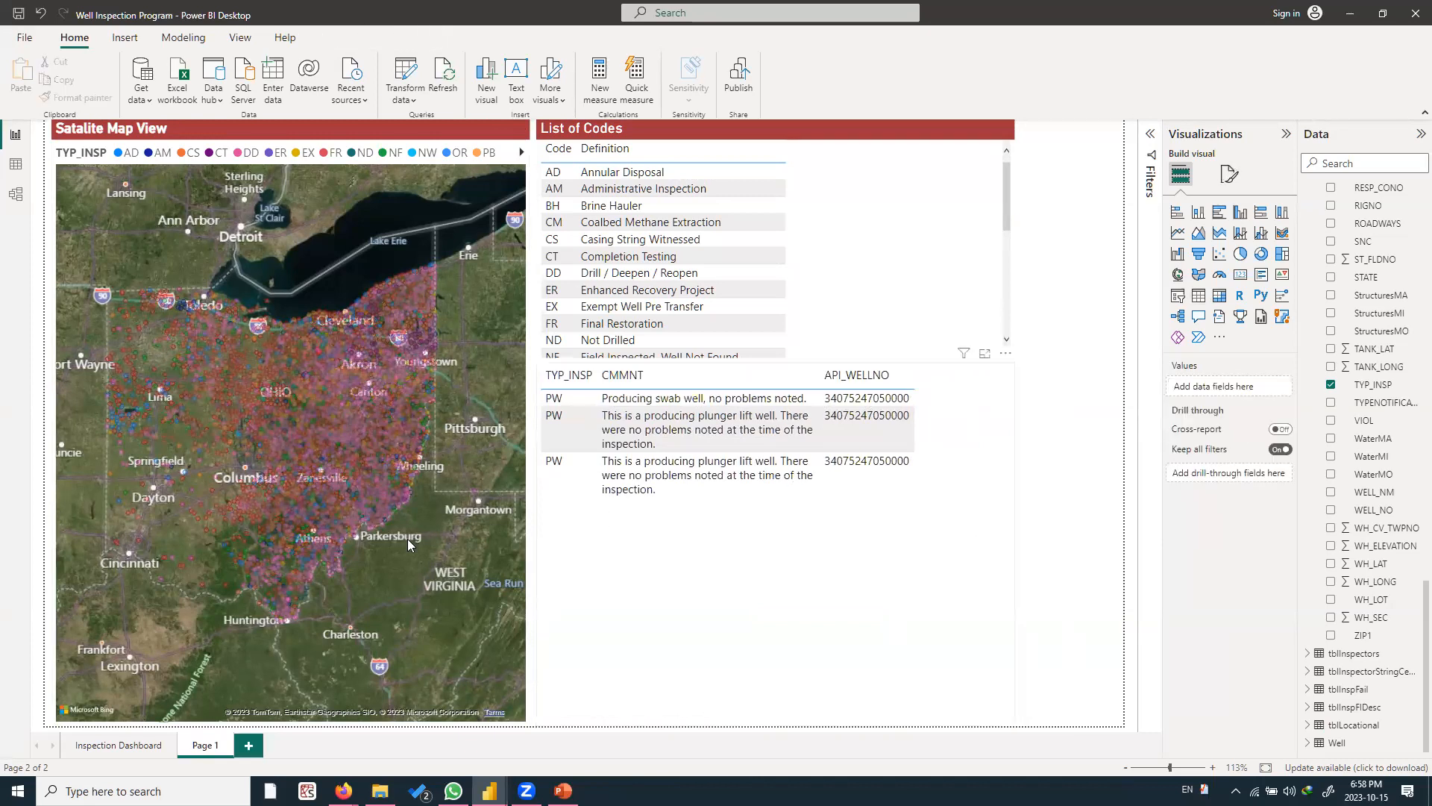
Filter the inspection table by two other wells on the map, read their comments, and clear the map selection
{"action": "left_click", "coordinate": [388, 408]}
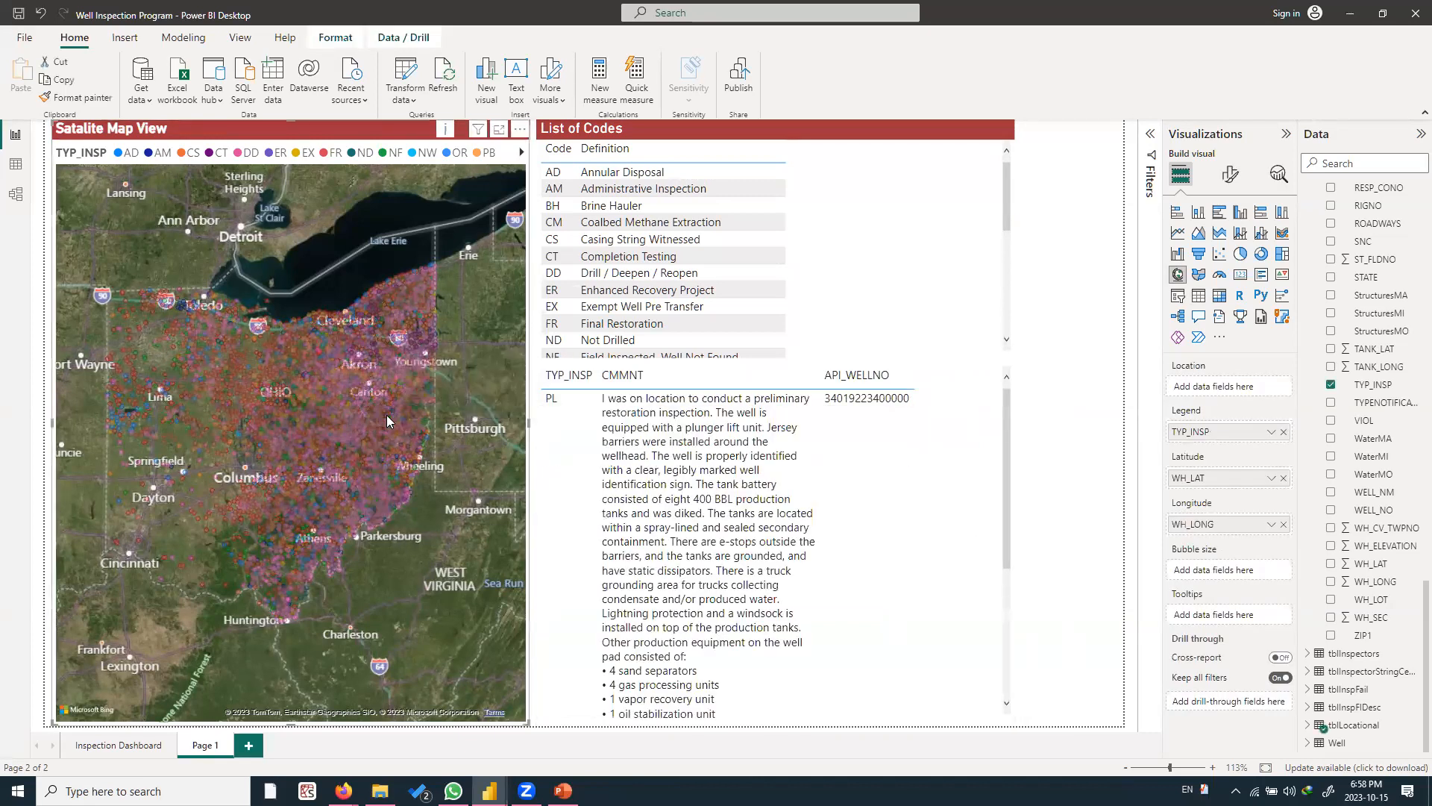
{"action": "scroll", "coordinate": [646, 433], "scroll_direction": "down", "scroll_amount": 5}
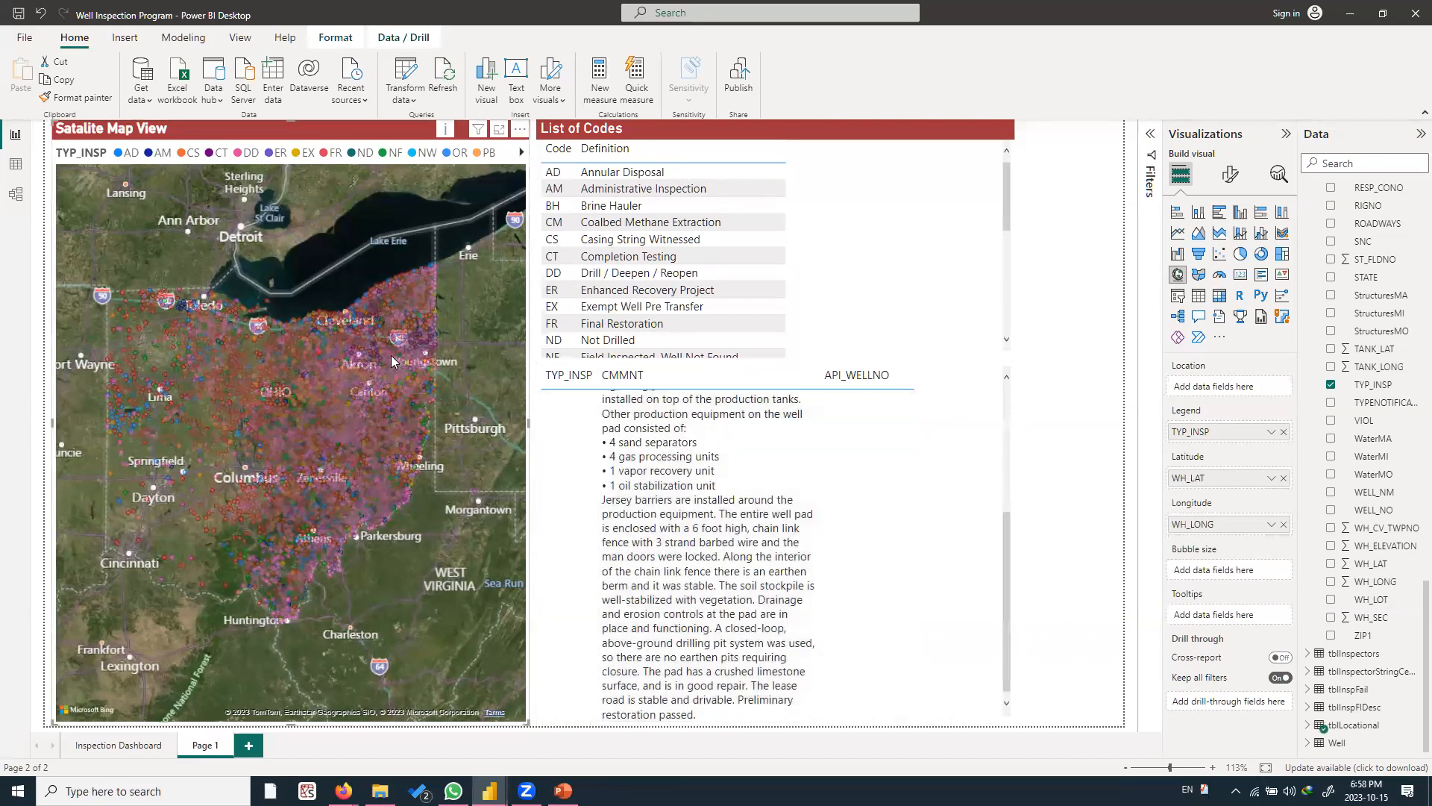
{"action": "left_click", "coordinate": [390, 355]}
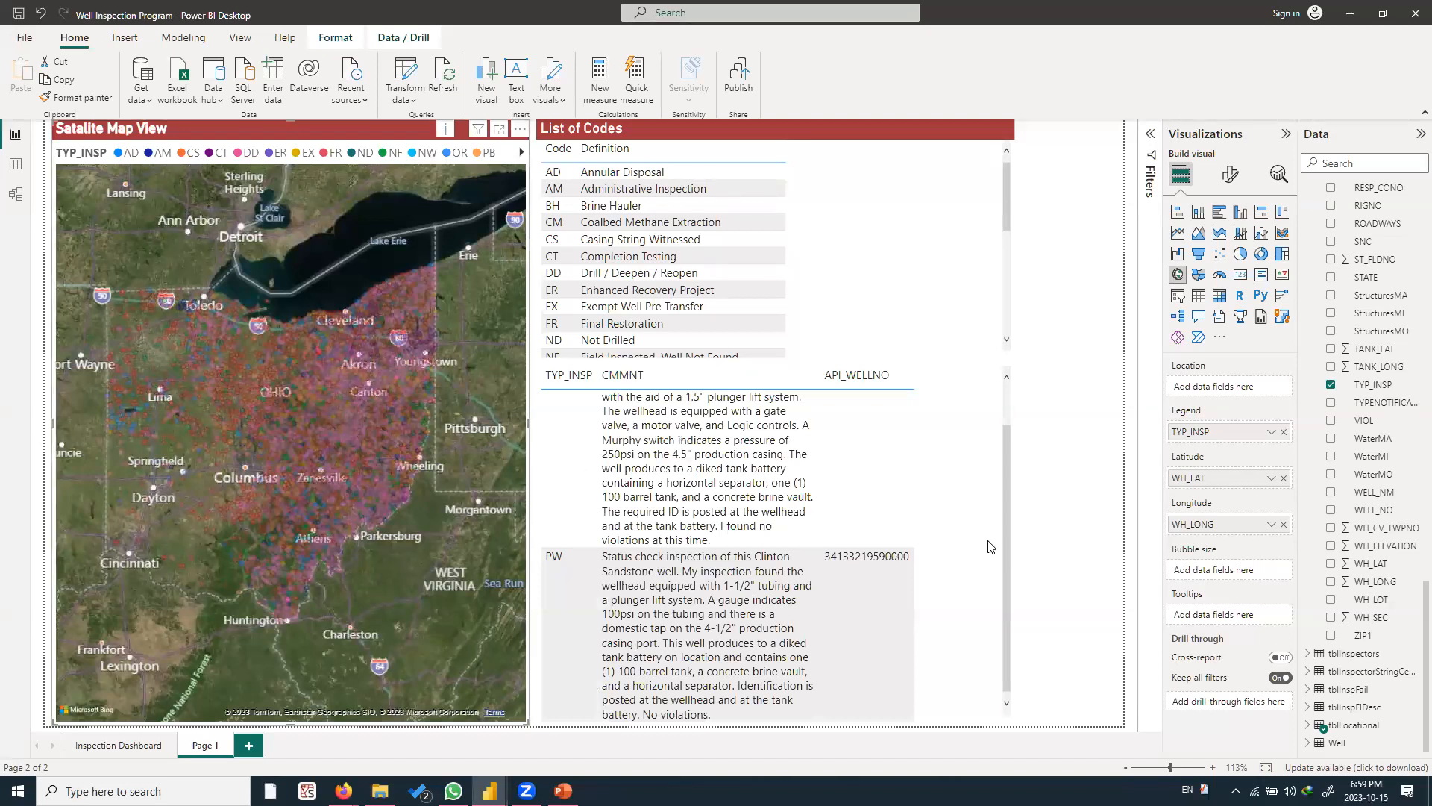
{"action": "left_click_drag", "start_coordinate": [1004, 544], "coordinate": [1009, 630]}
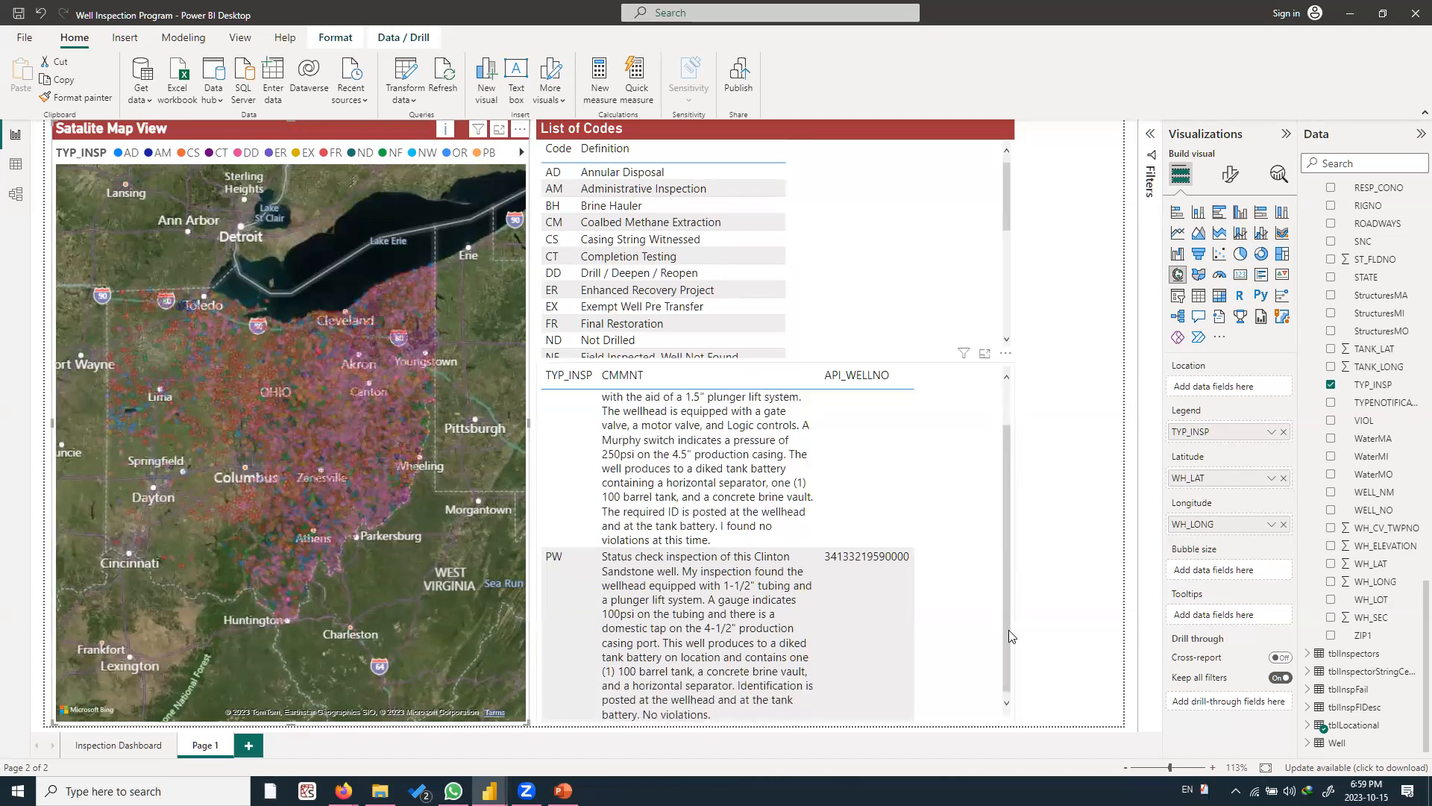
{"action": "left_click", "coordinate": [756, 424]}
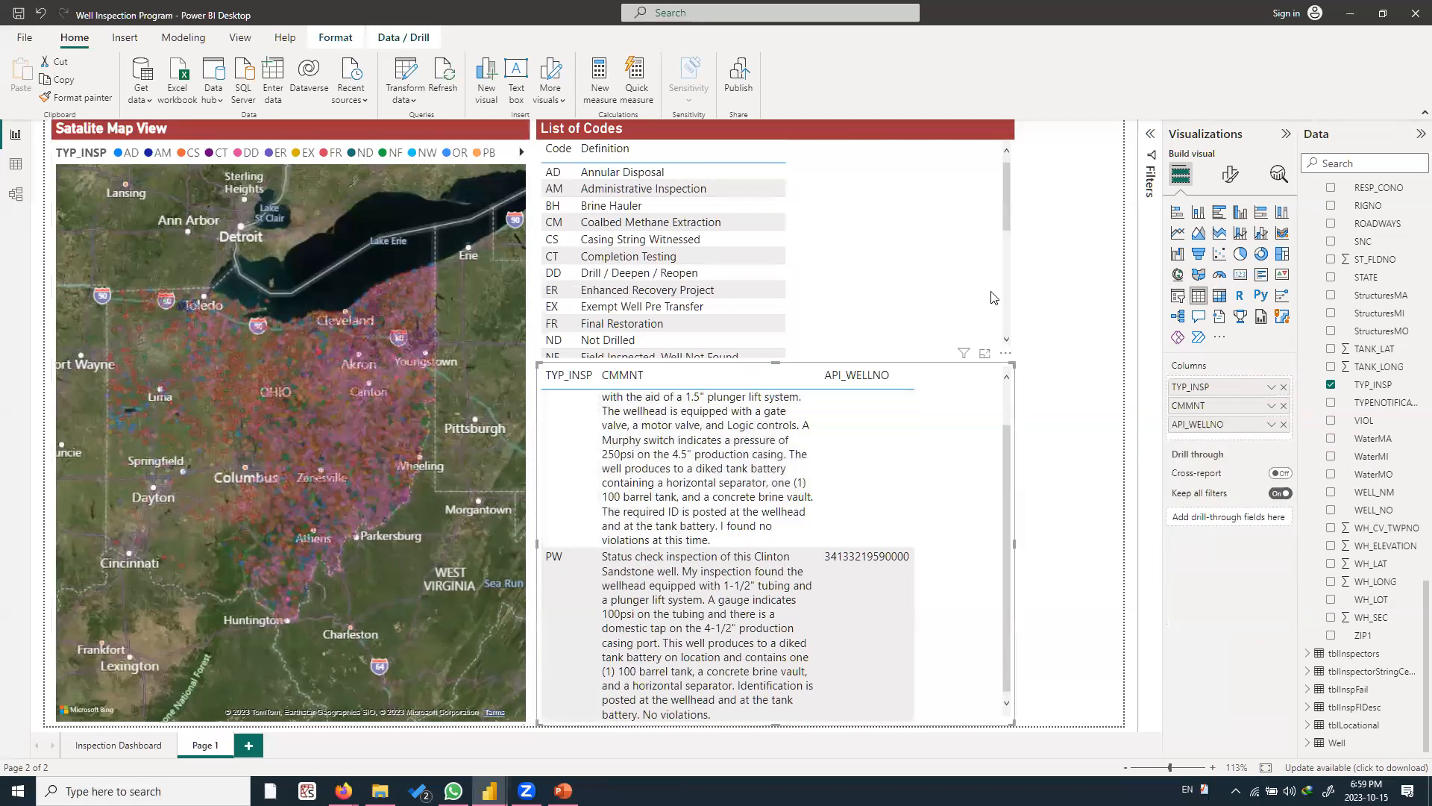
{"action": "left_click", "coordinate": [1045, 326]}
Turn on the inspection table's title and set its text to "Codes for Well"
{"action": "left_click", "coordinate": [967, 379]}
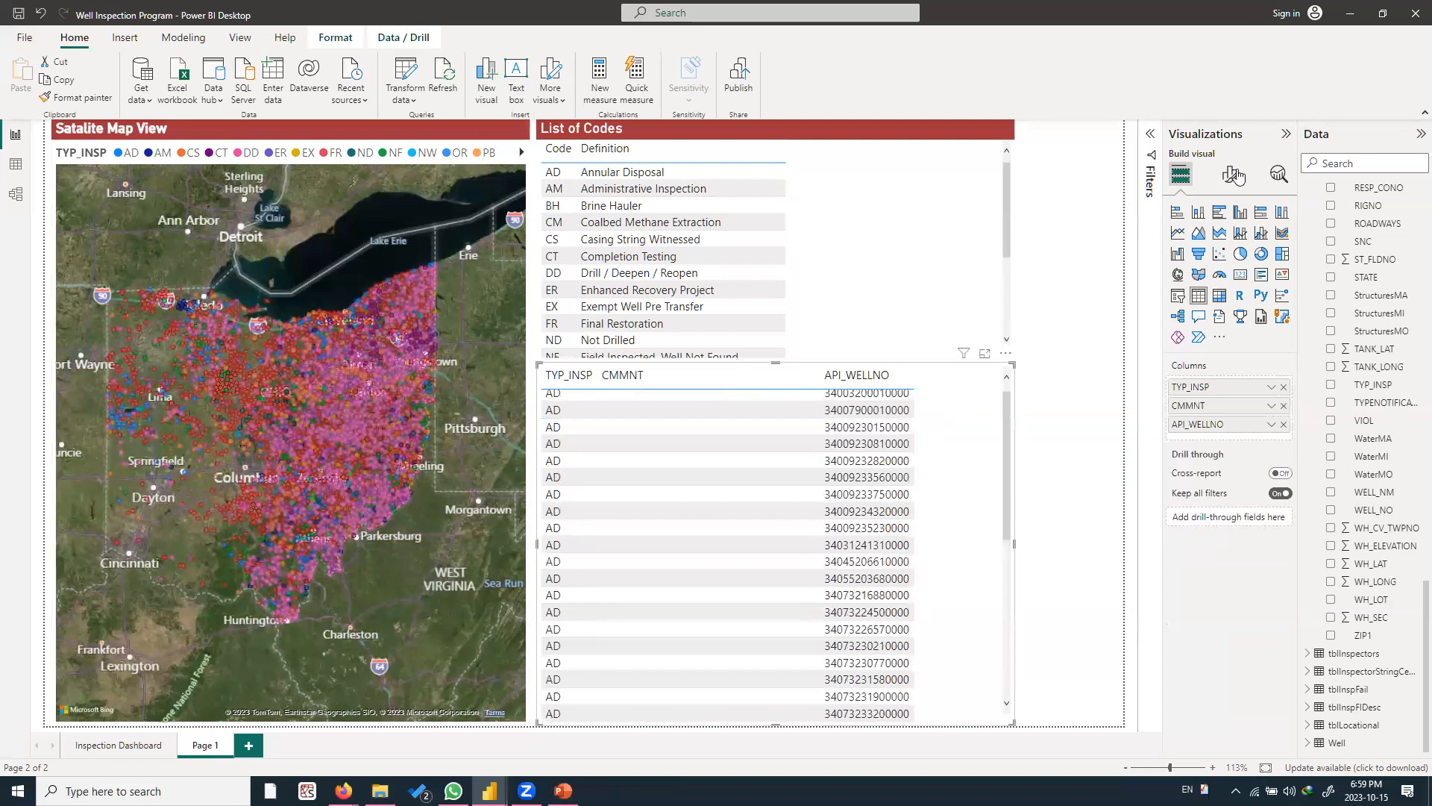
{"action": "left_click", "coordinate": [1233, 176]}
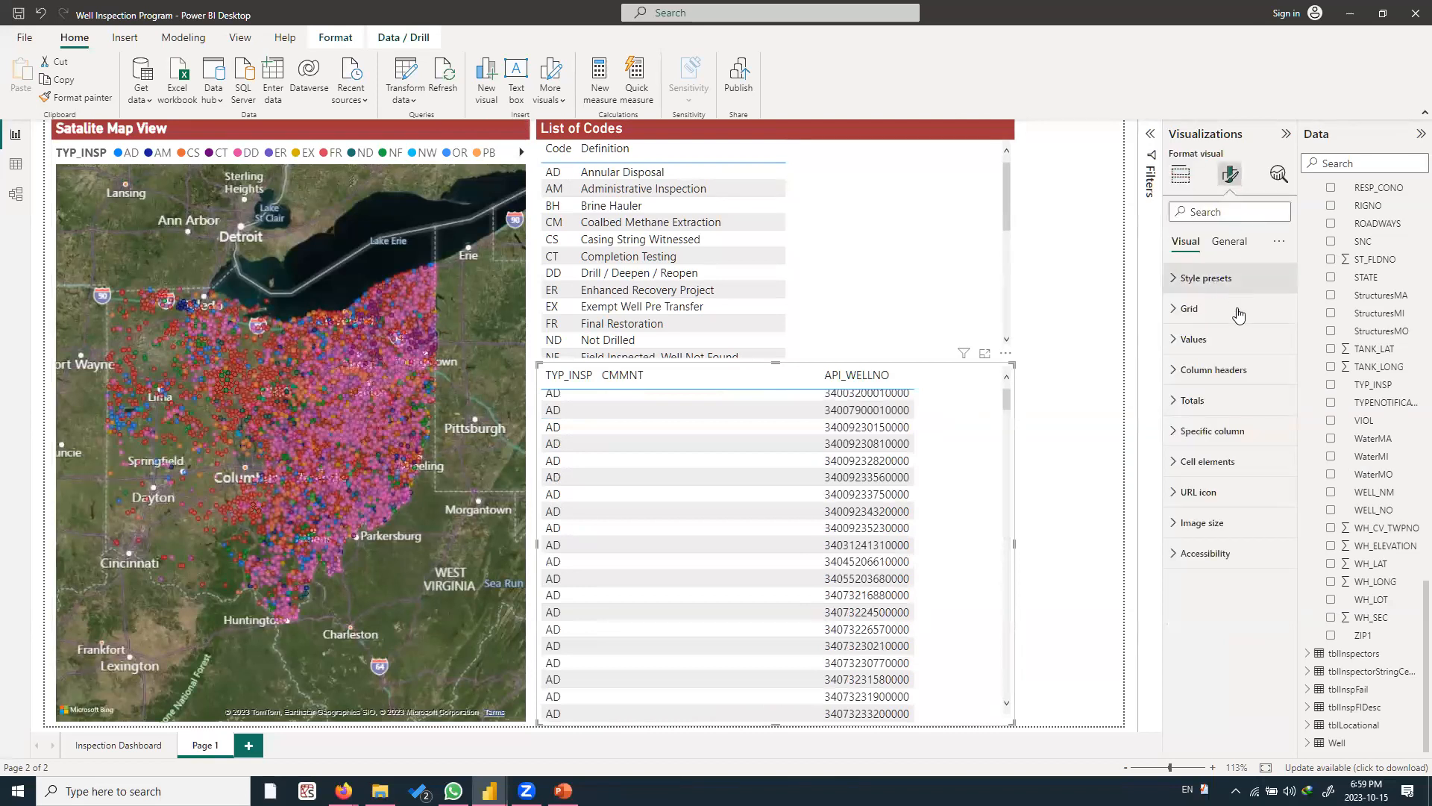
{"action": "left_click", "coordinate": [1231, 278]}
{"action": "left_click", "coordinate": [1231, 313]}
{"action": "left_click", "coordinate": [1220, 350]}
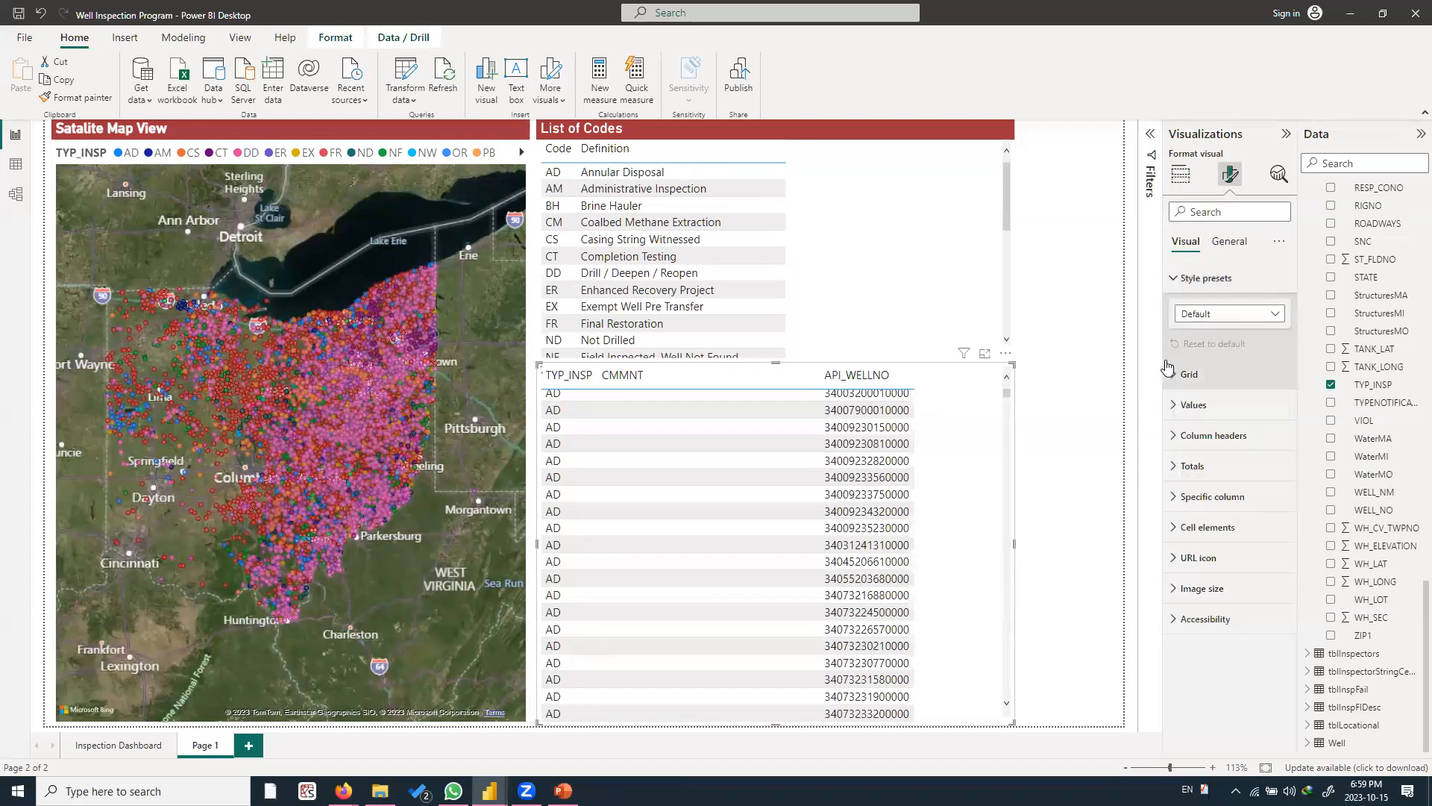
{"action": "left_click", "coordinate": [1229, 241]}
{"action": "left_click", "coordinate": [1286, 313]}
{"action": "left_click", "coordinate": [1286, 313]}
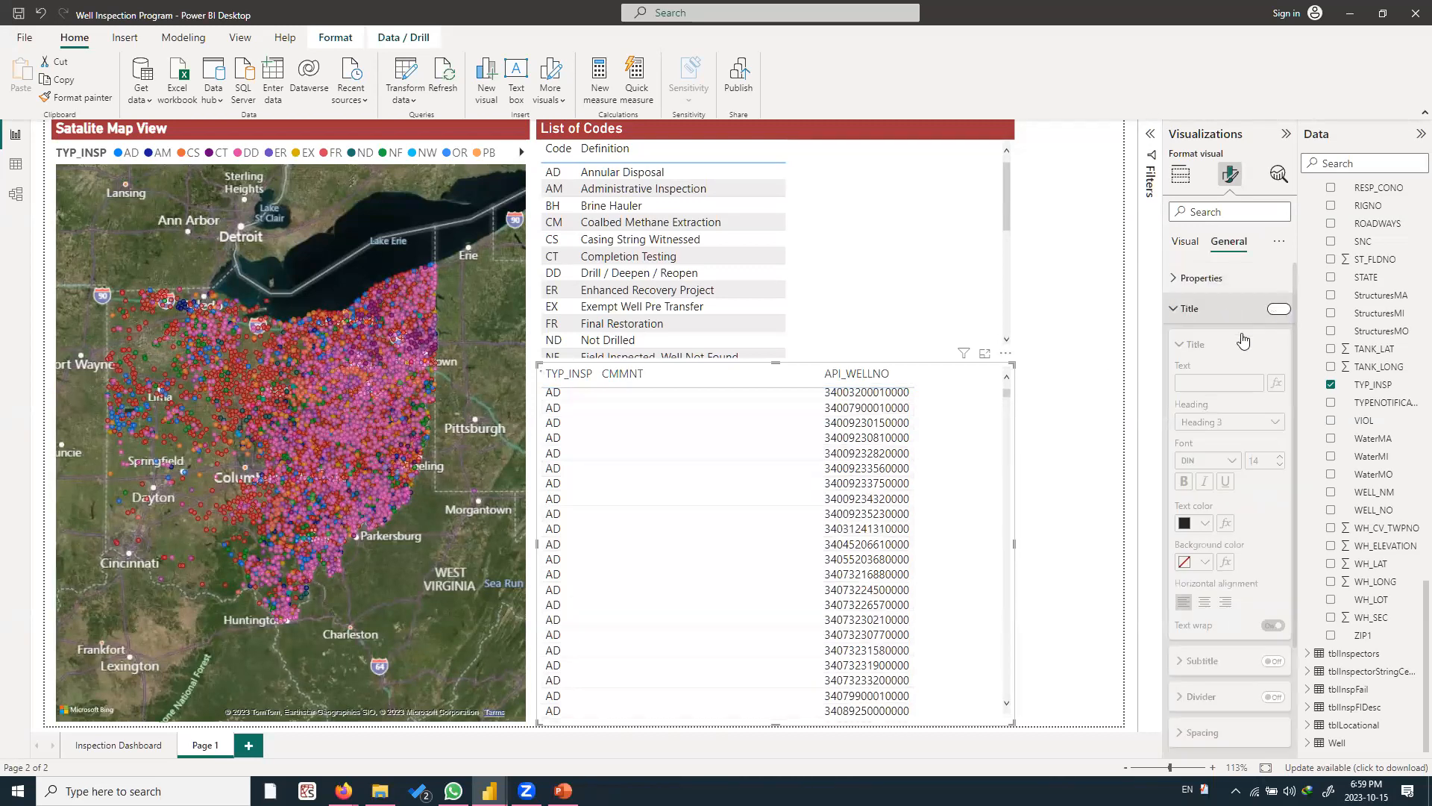
{"action": "left_click", "coordinate": [1223, 383]}
{"action": "type", "text": "codes"}
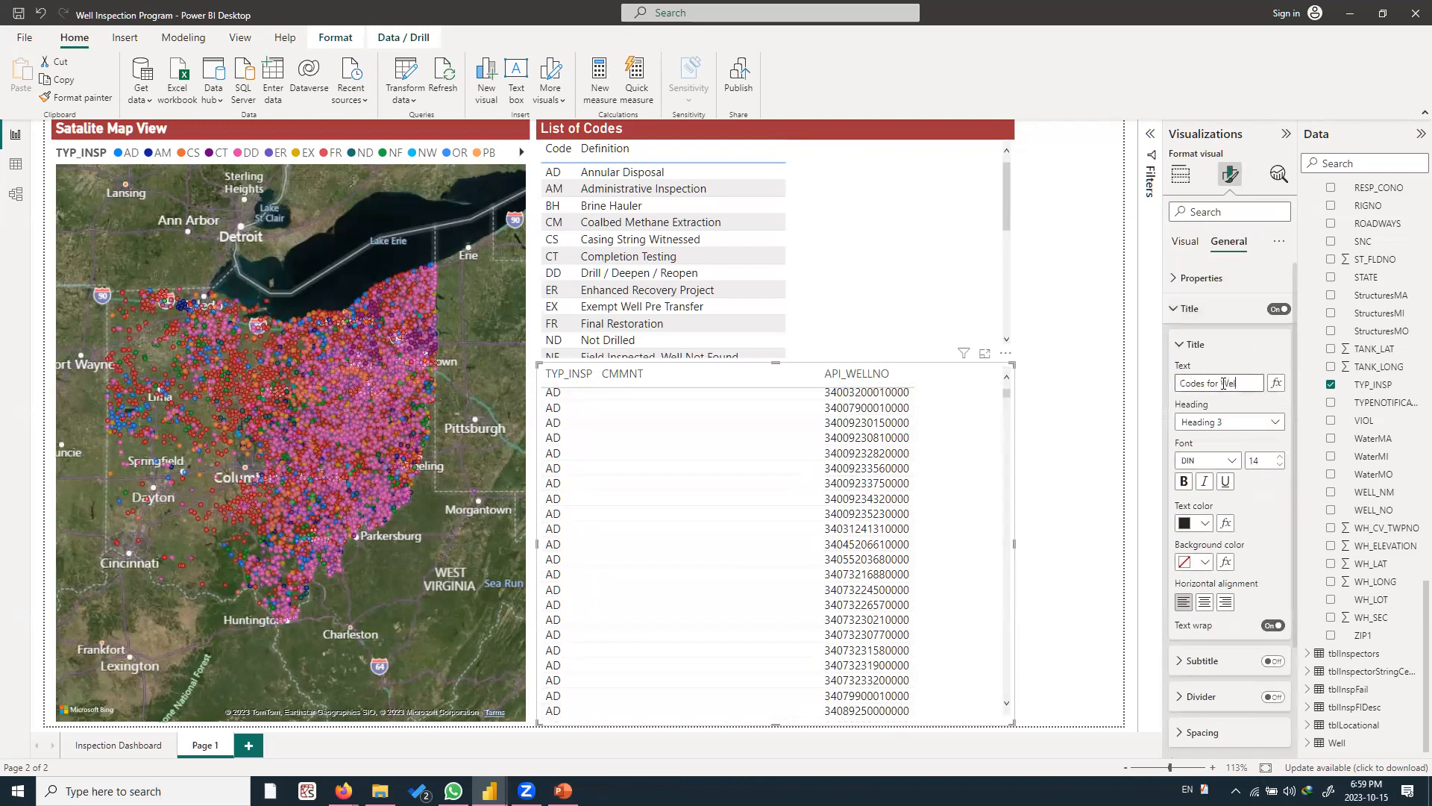
{"action": "type", "text": " for Well"}
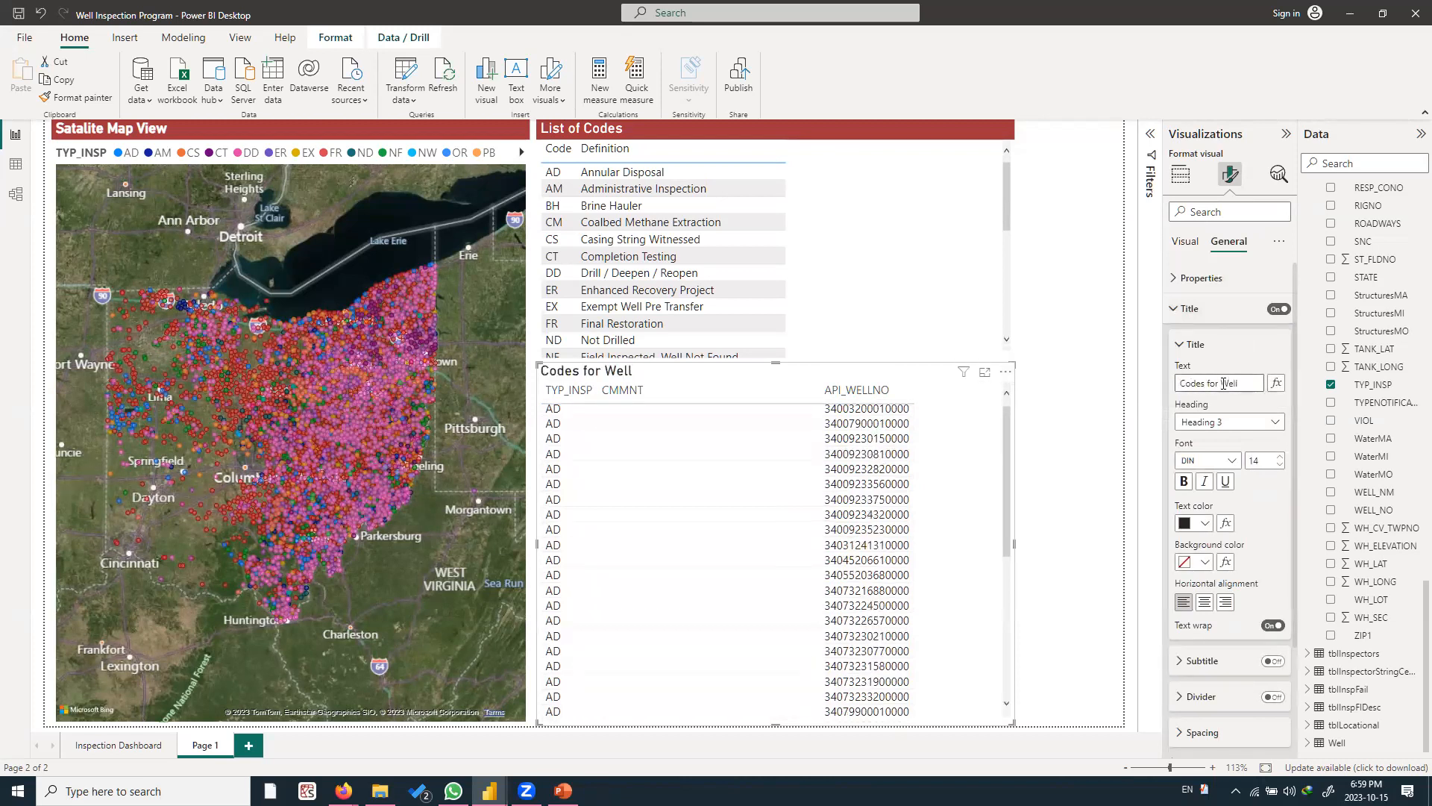
{"action": "left_click", "coordinate": [1089, 383]}
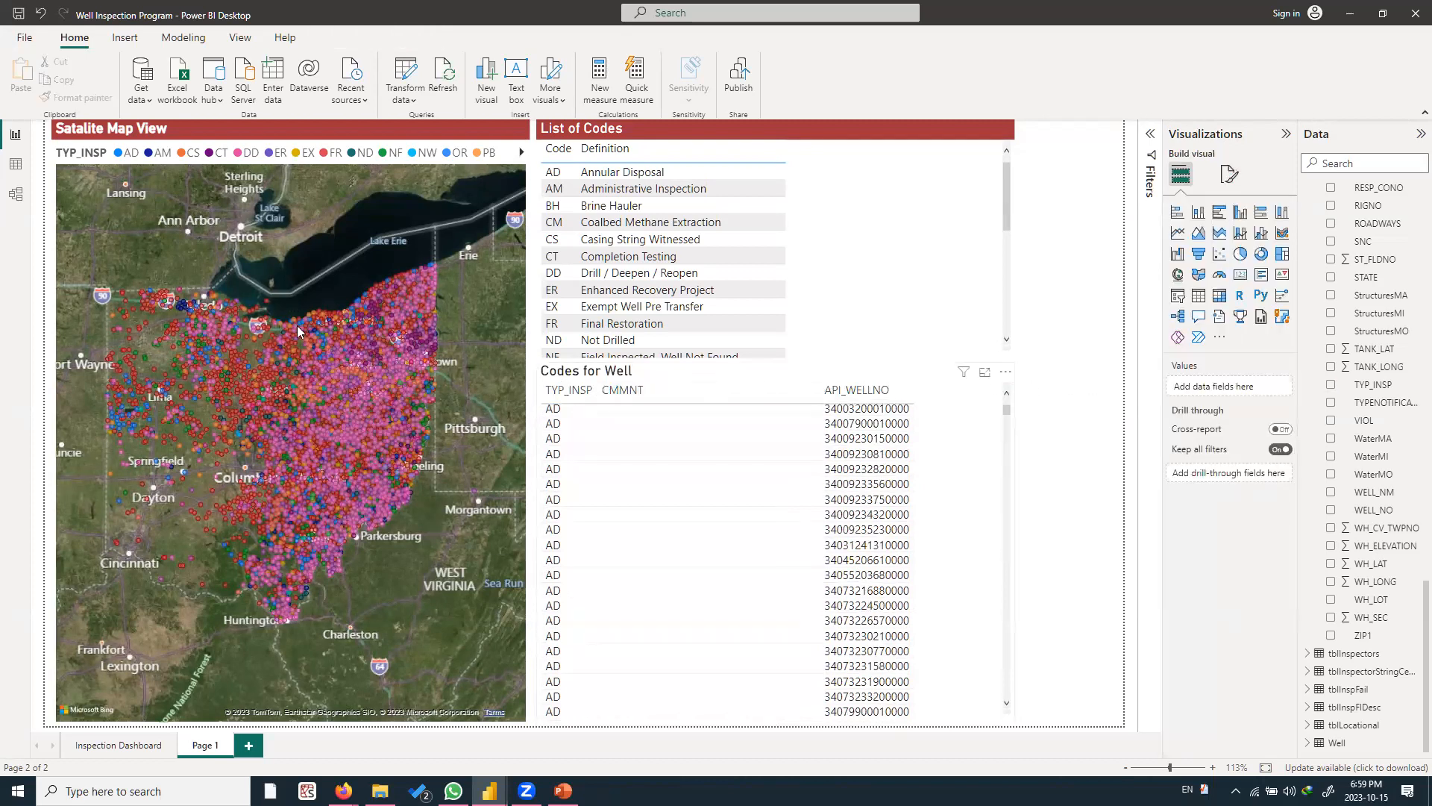
Filter the Codes for Well table by individual wells on the map and read their inspection comments
{"action": "left_click", "coordinate": [361, 366]}
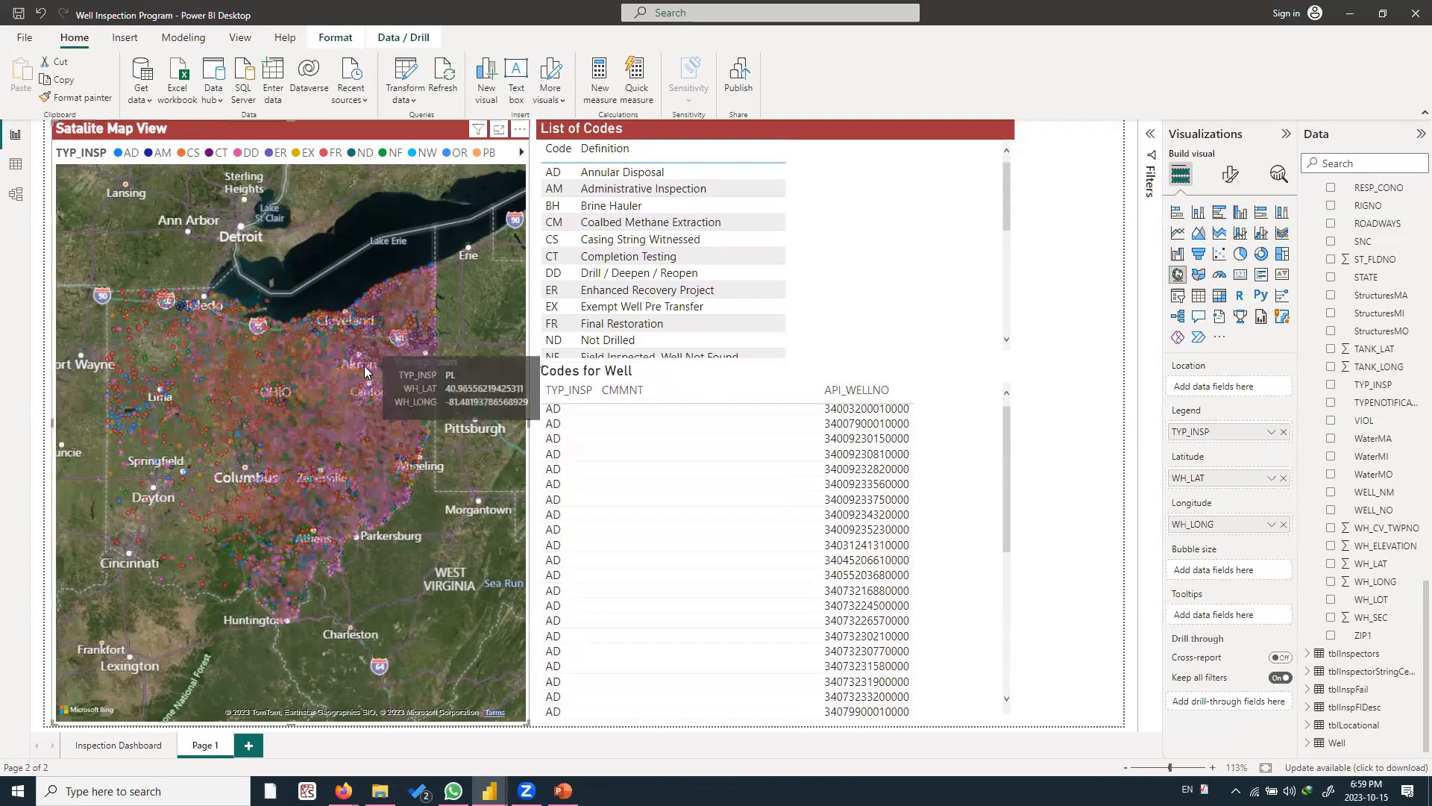
{"action": "left_click", "coordinate": [335, 431]}
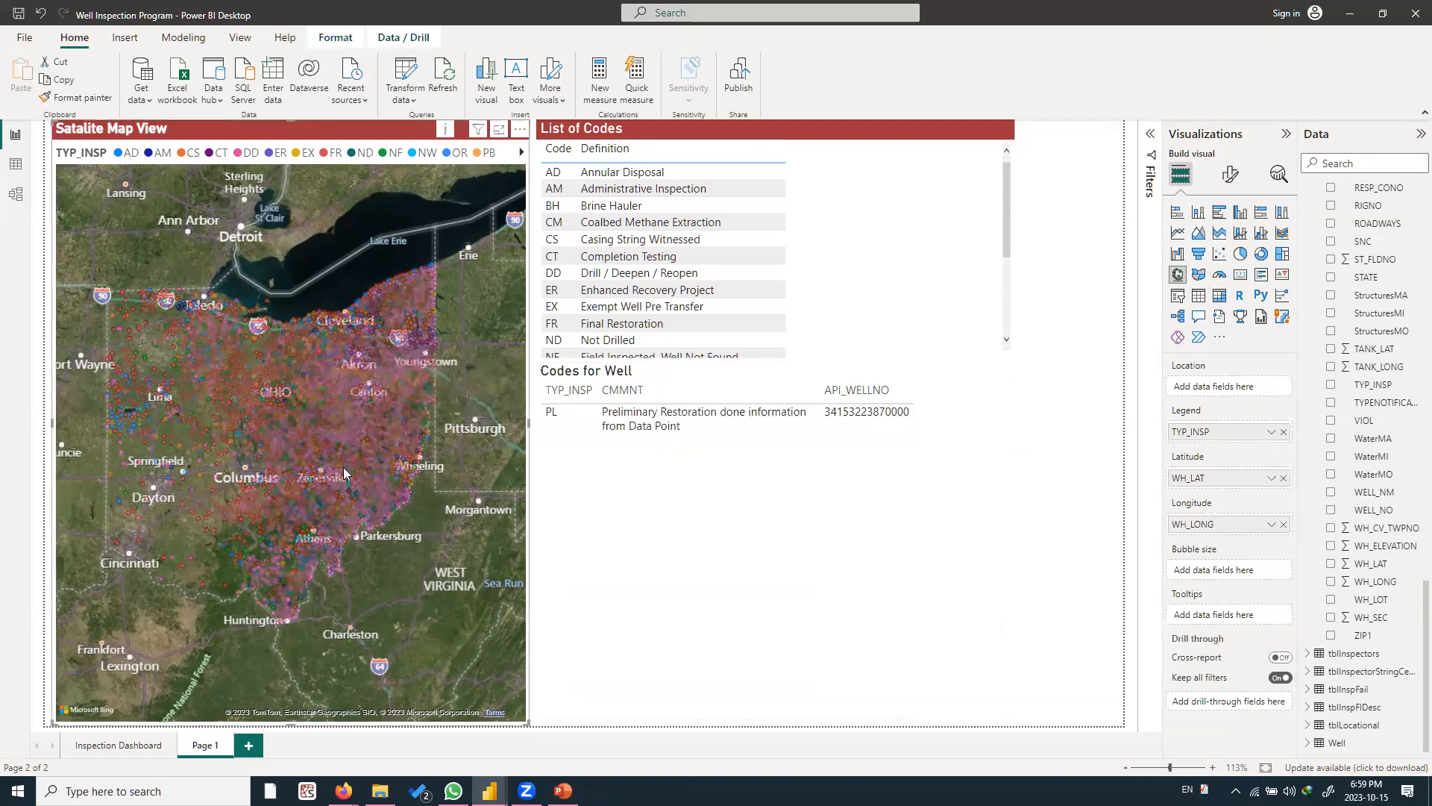
{"action": "left_click", "coordinate": [348, 485]}
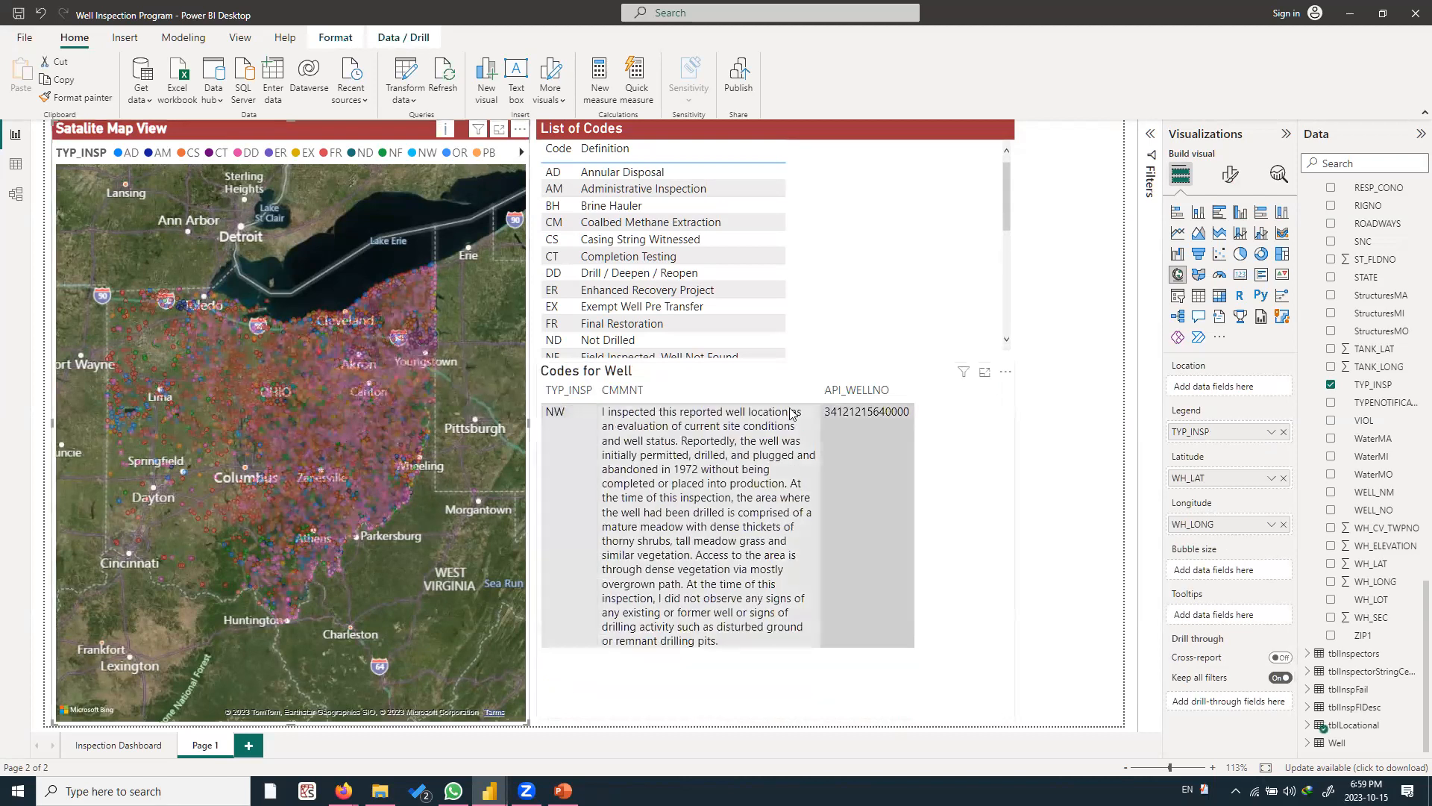
Filter the page by the DD (Drill / Deepen / Reopen) code and read through the matching inspection comments
{"action": "left_click", "coordinate": [556, 276]}
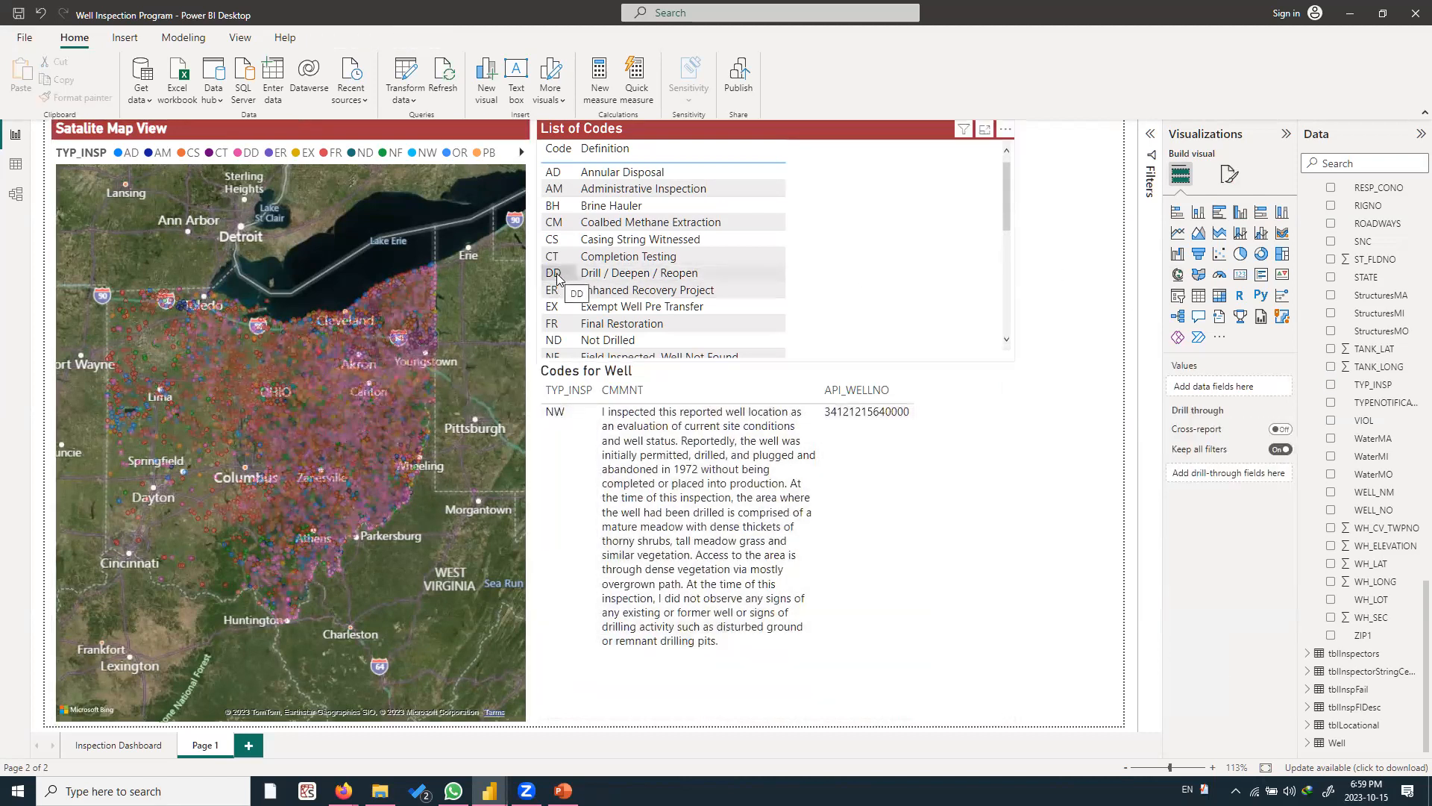
{"action": "left_click", "coordinate": [557, 273]}
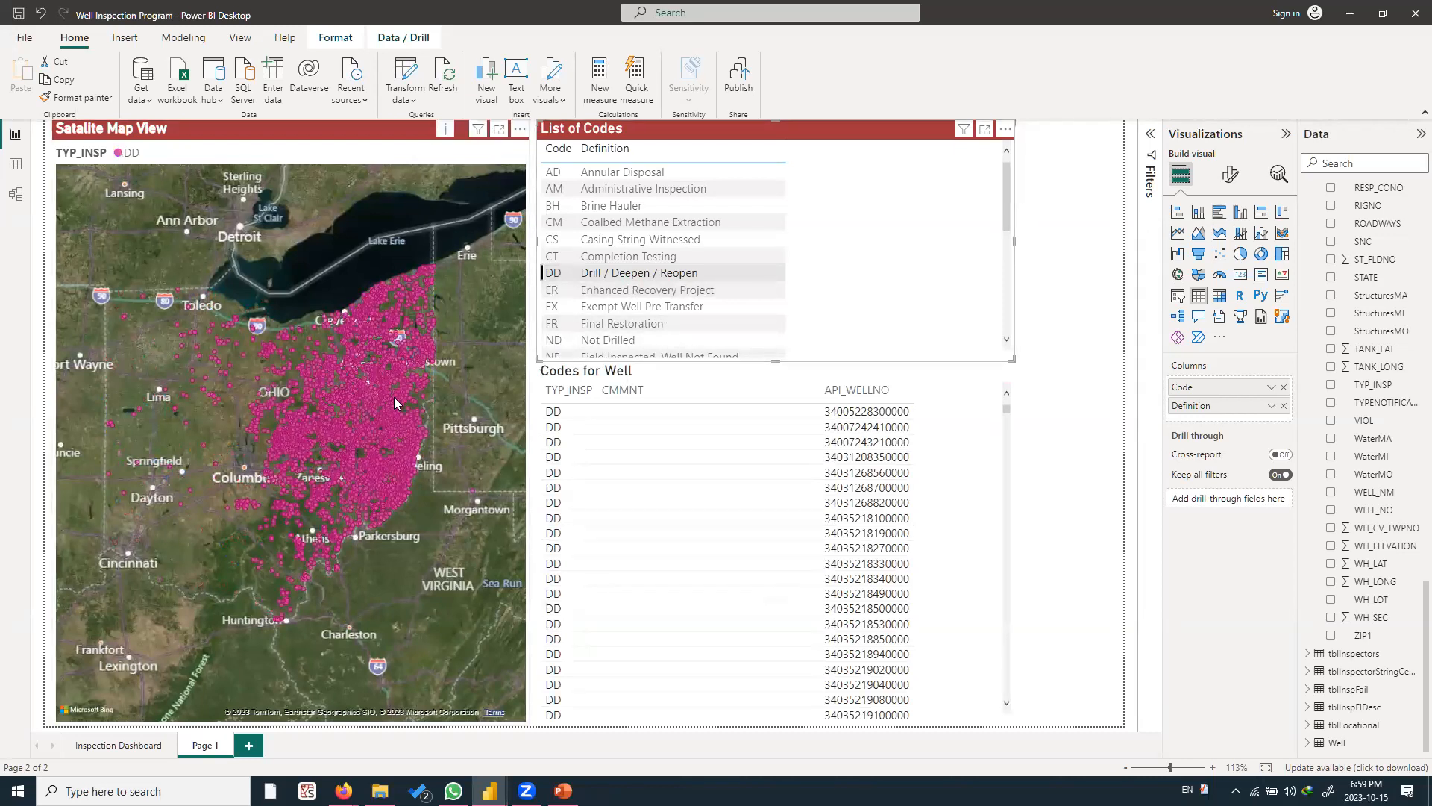
{"action": "mouse_move", "coordinate": [353, 373]}
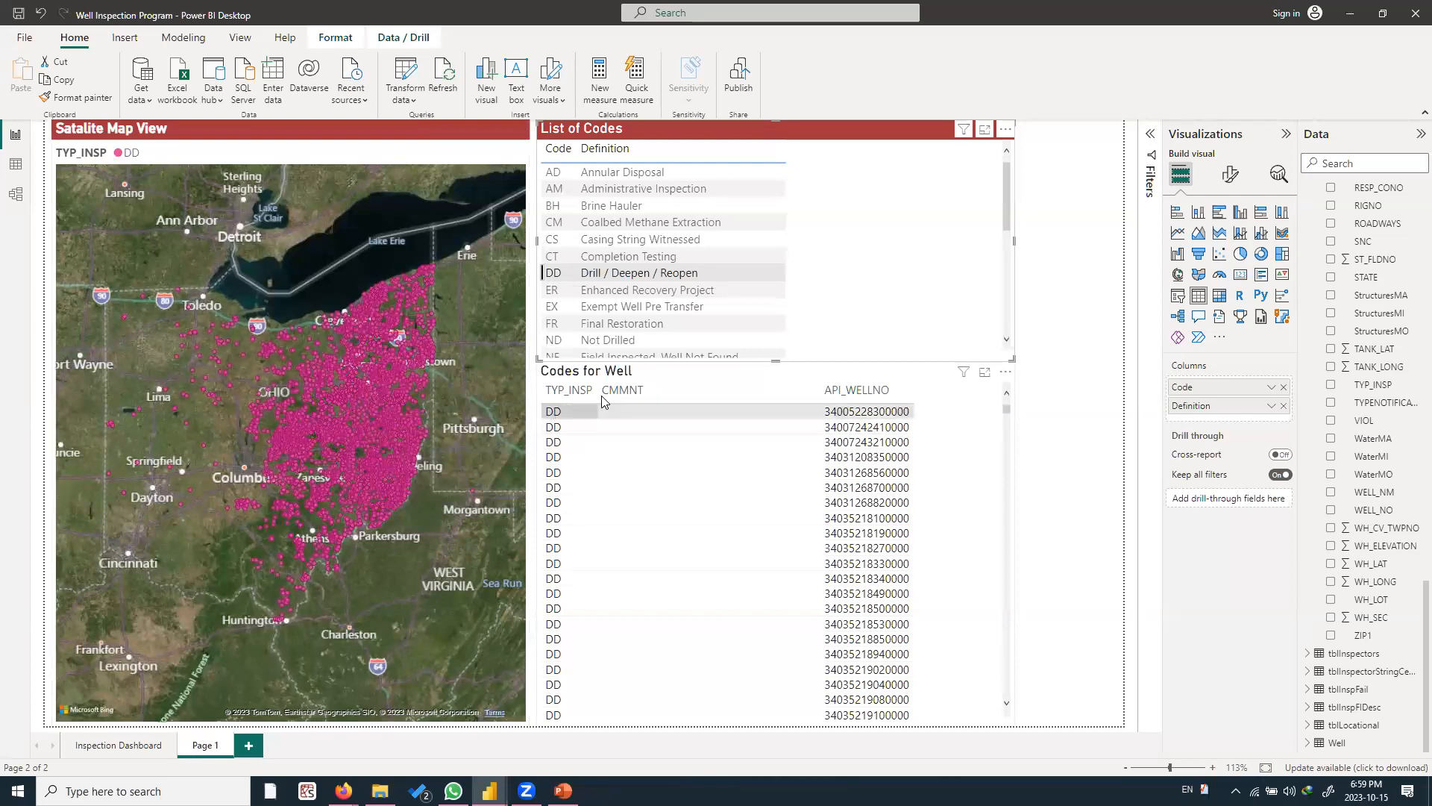
{"action": "scroll", "coordinate": [720, 515], "scroll_direction": "down", "scroll_amount": 5}
{"action": "scroll", "coordinate": [736, 499], "scroll_direction": "down", "scroll_amount": 10}
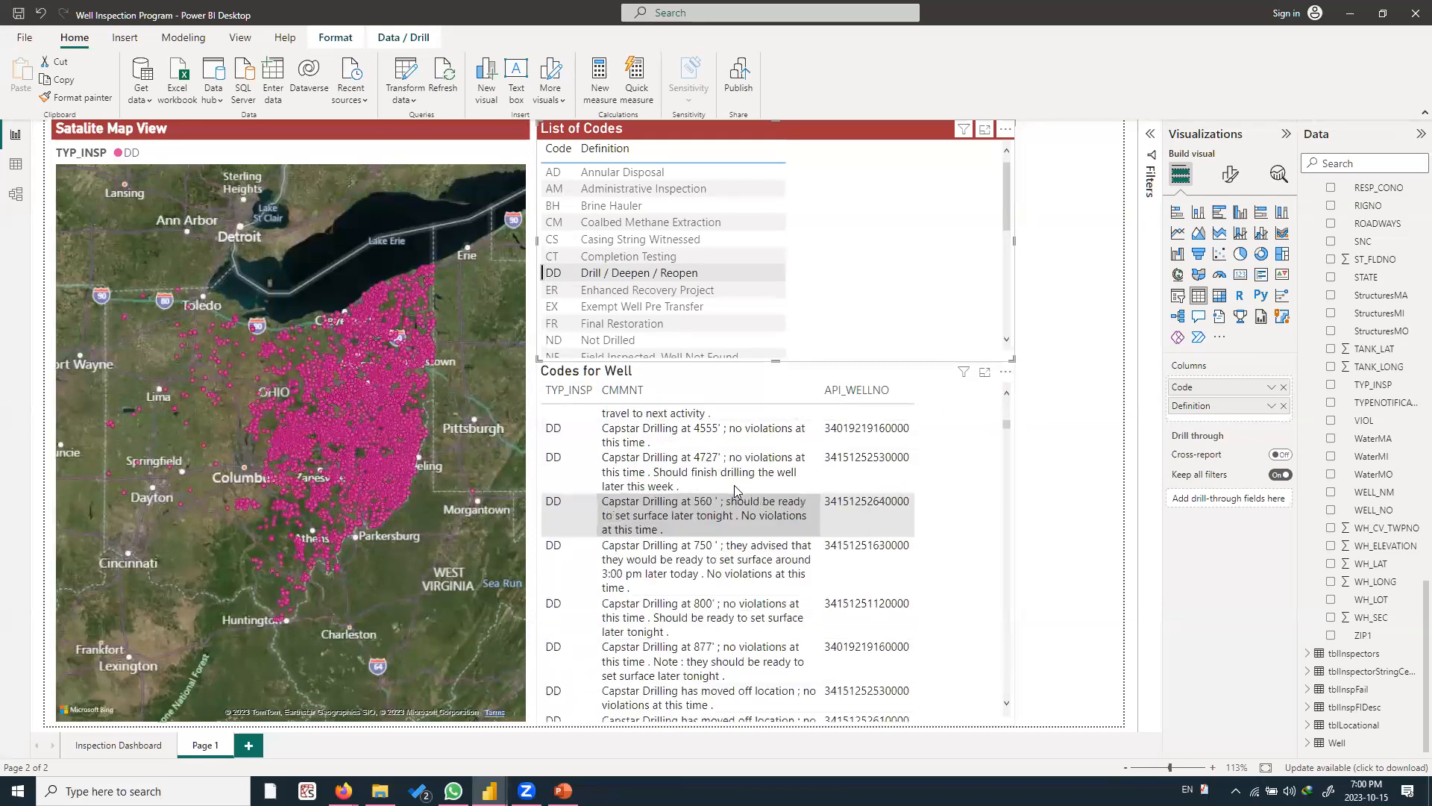
{"action": "scroll", "coordinate": [631, 513], "scroll_direction": "up", "scroll_amount": 5}
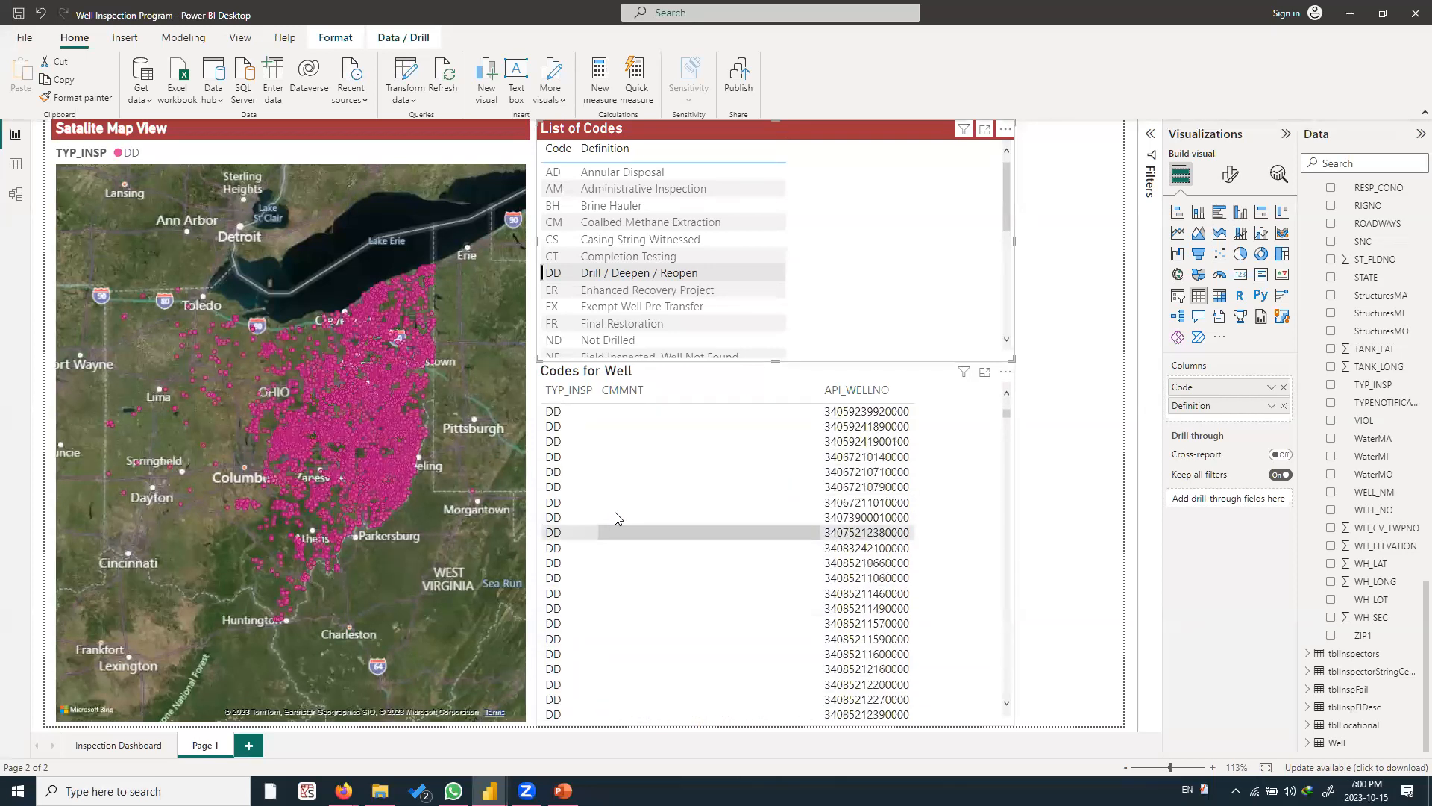
{"action": "scroll", "coordinate": [756, 491], "scroll_direction": "down", "scroll_amount": 5}
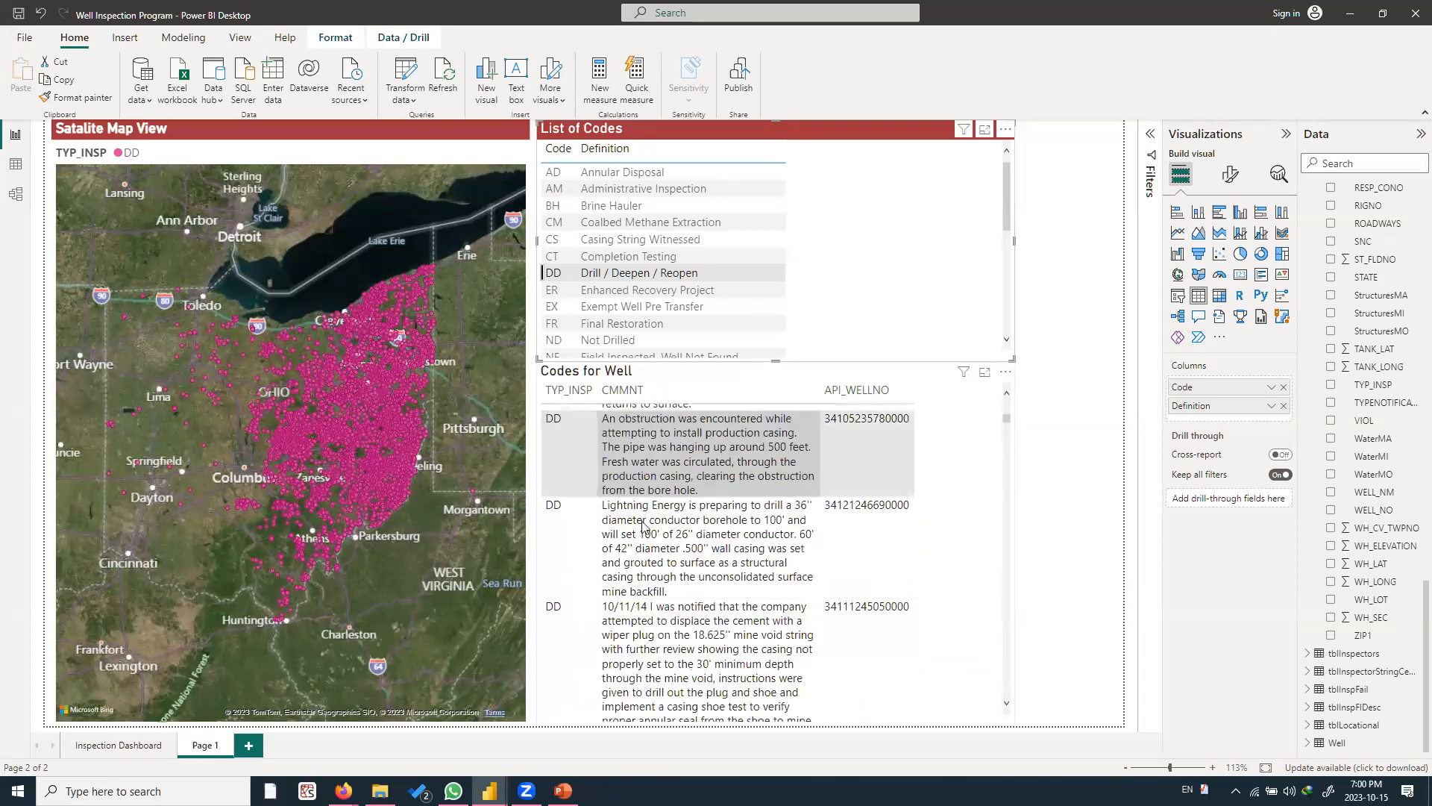
{"action": "scroll", "coordinate": [762, 492], "scroll_direction": "down", "scroll_amount": 2}
{"action": "scroll", "coordinate": [762, 488], "scroll_direction": "up", "scroll_amount": 5}
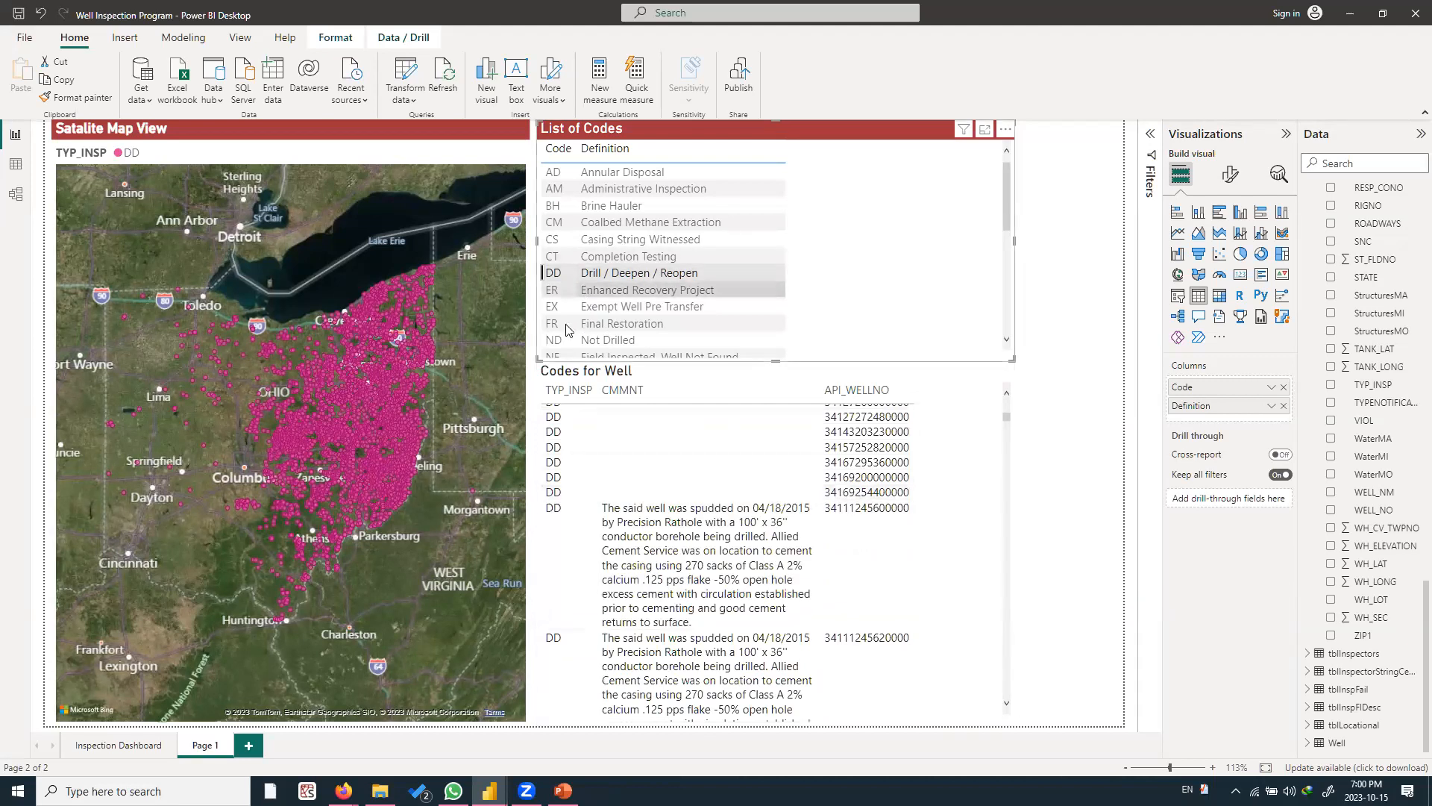
Add the ND (Not Drilled) code to the DD filter and examine both codes' wells on the map
{"action": "left_click", "coordinate": [557, 344], "text": "ctrl"}
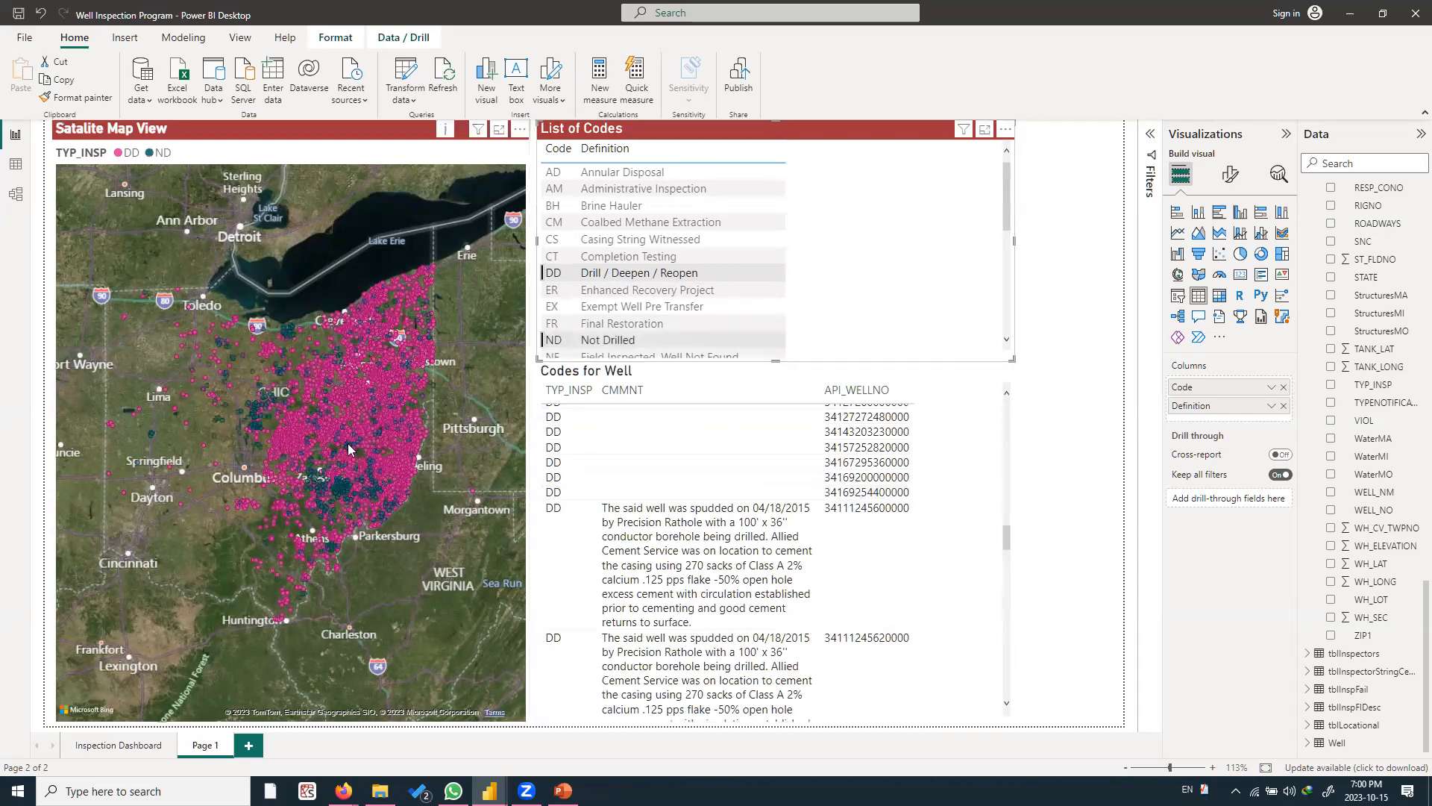
{"action": "mouse_move", "coordinate": [319, 481]}
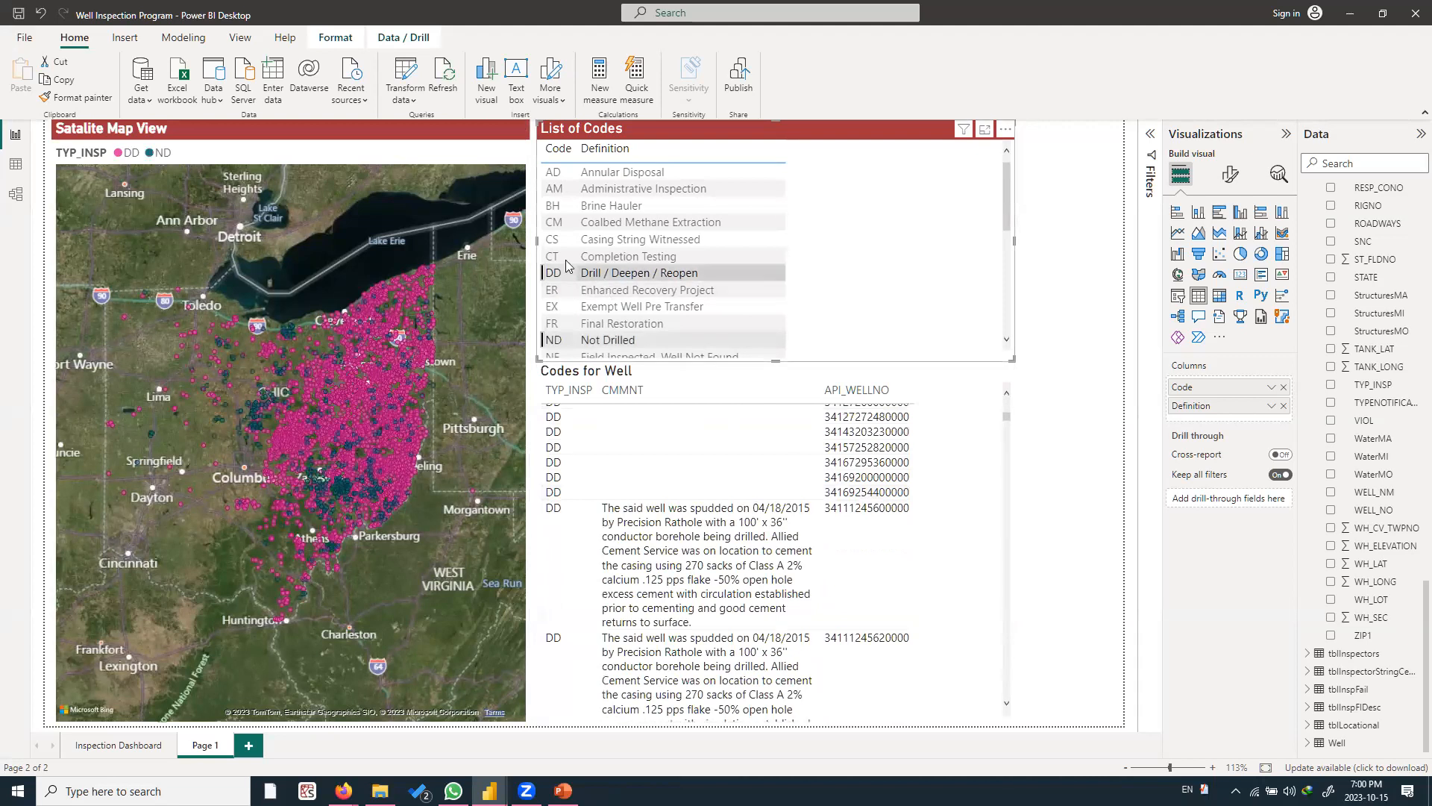
{"action": "left_click", "coordinate": [341, 483]}
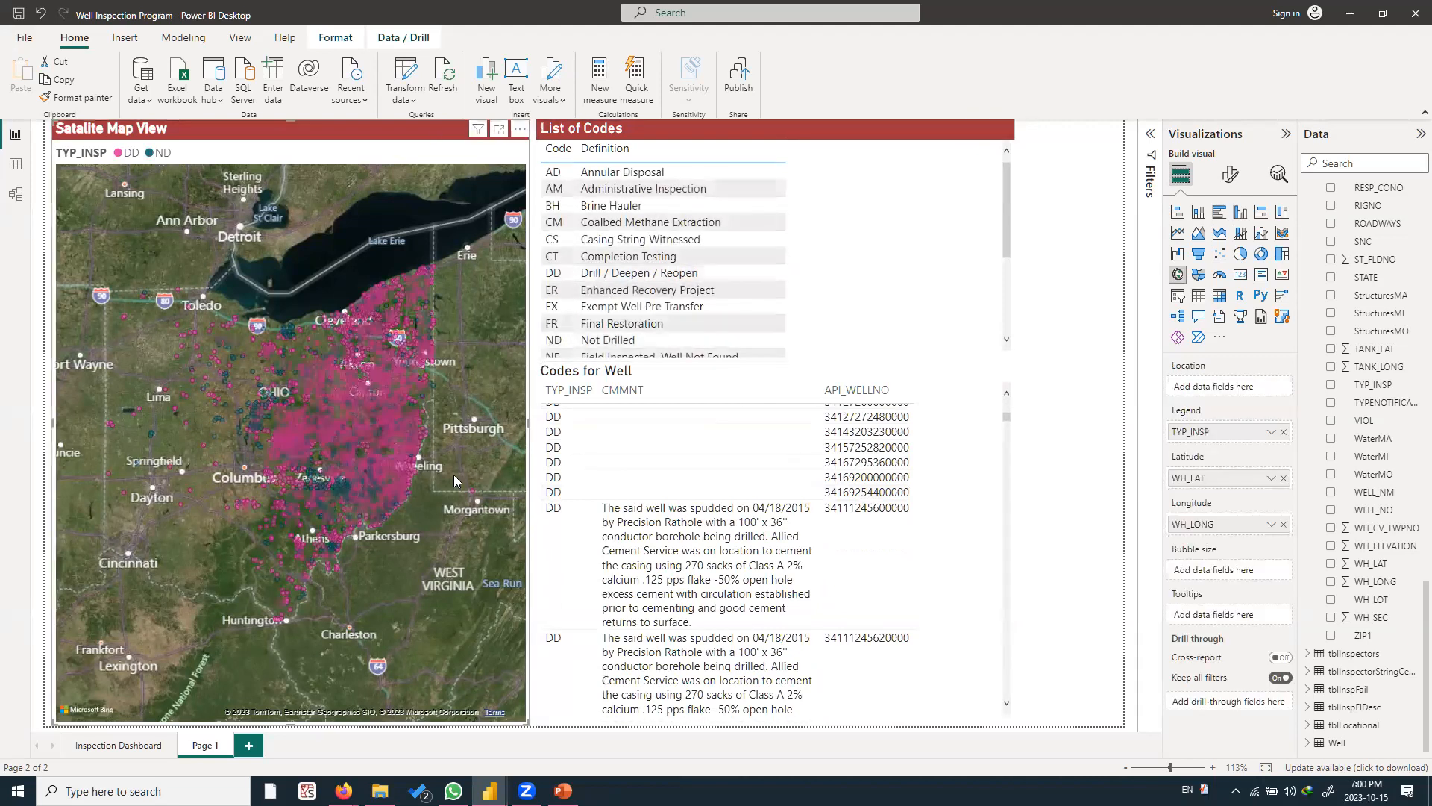
{"action": "left_click", "coordinate": [900, 448]}
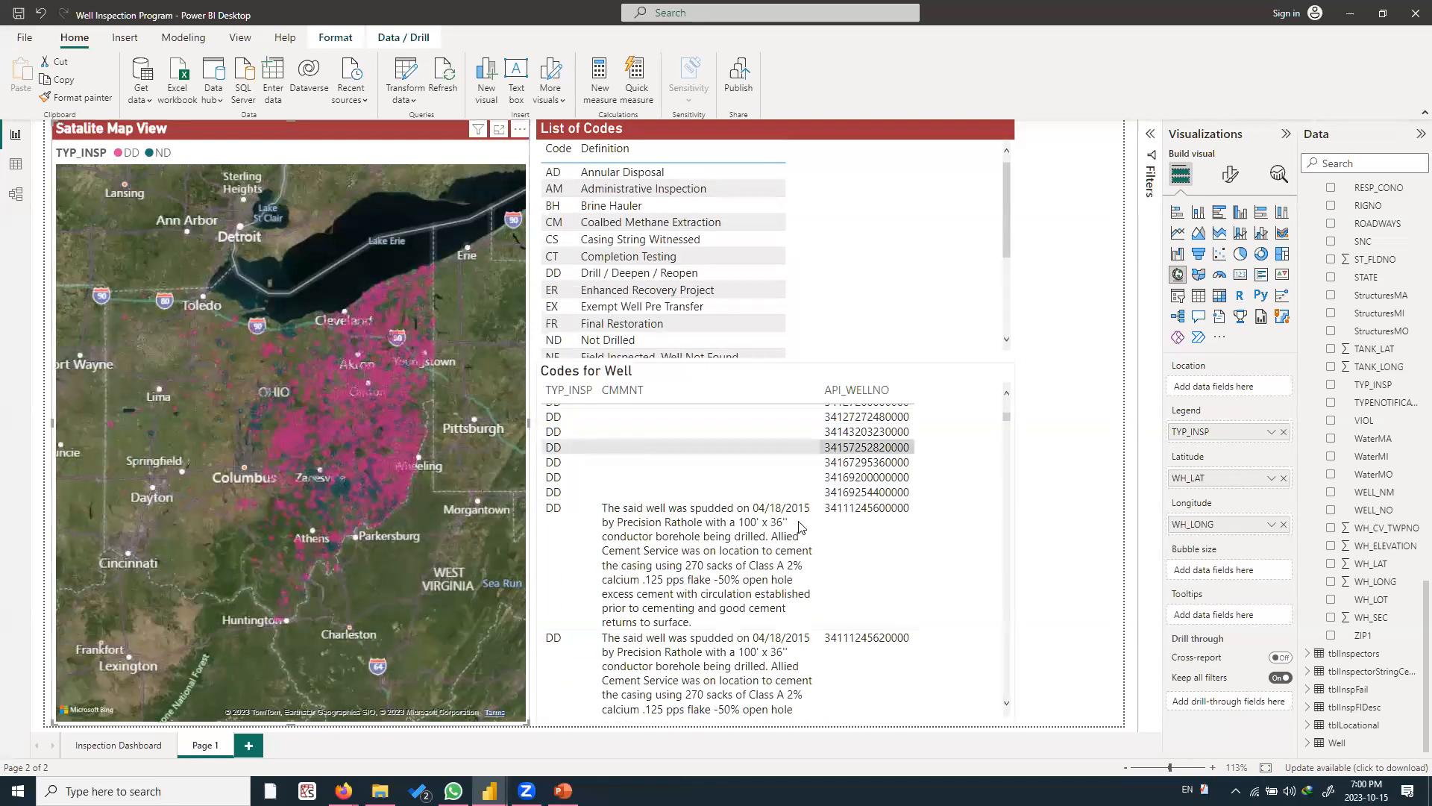
{"action": "left_click", "coordinate": [986, 479]}
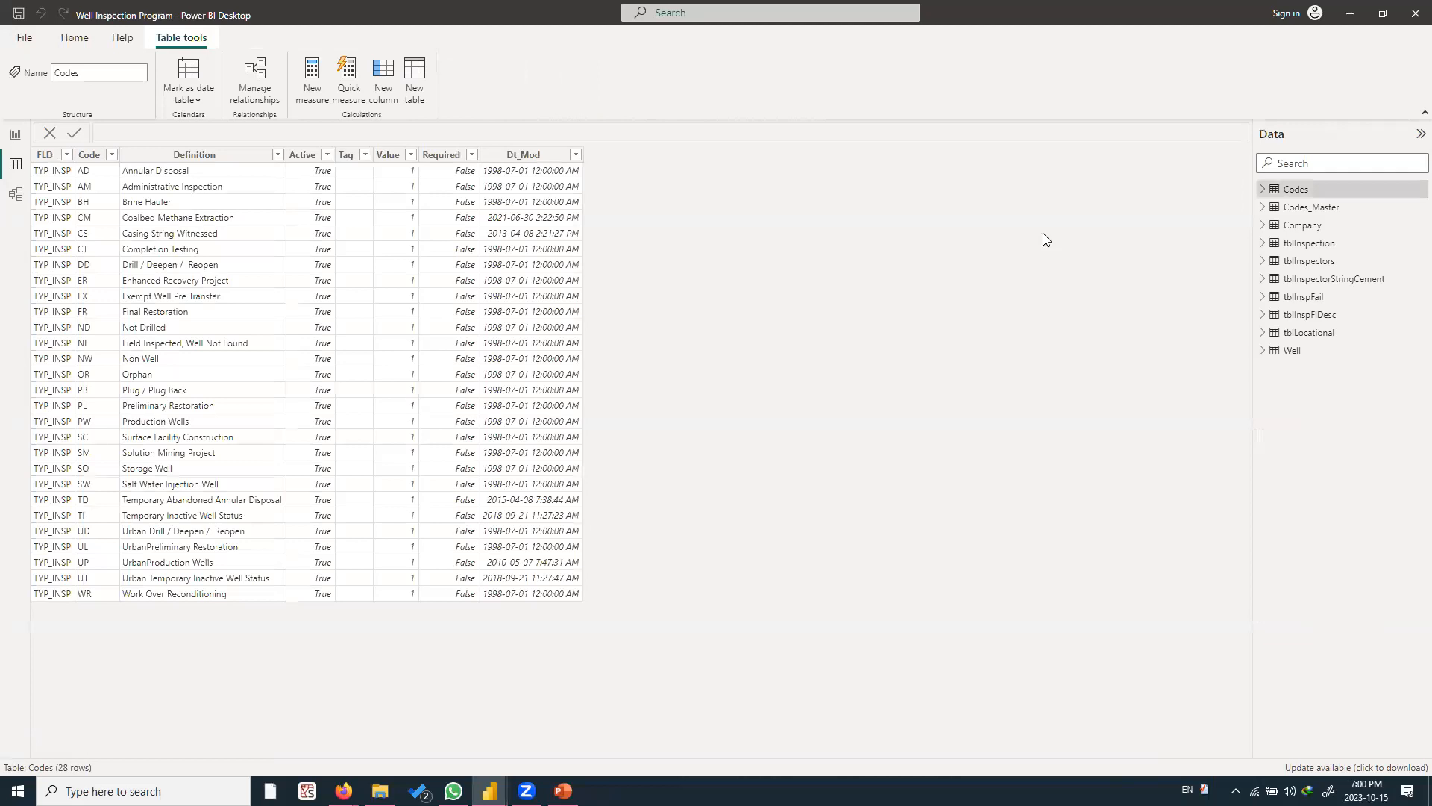
View the tblInspection data in the table view and look across all of its columns
{"action": "left_click", "coordinate": [1322, 245]}
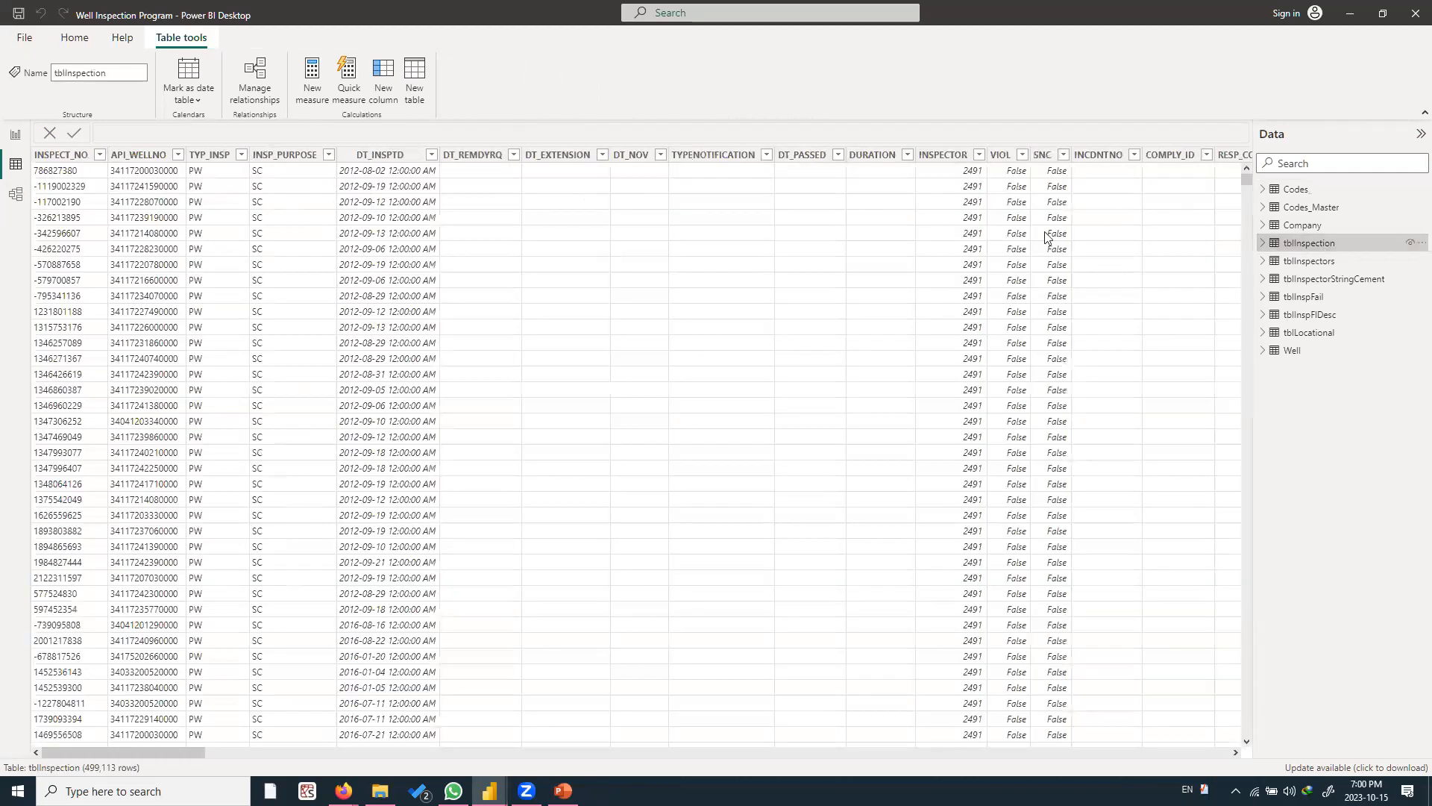
{"action": "left_click_drag", "start_coordinate": [103, 752], "coordinate": [1258, 737]}
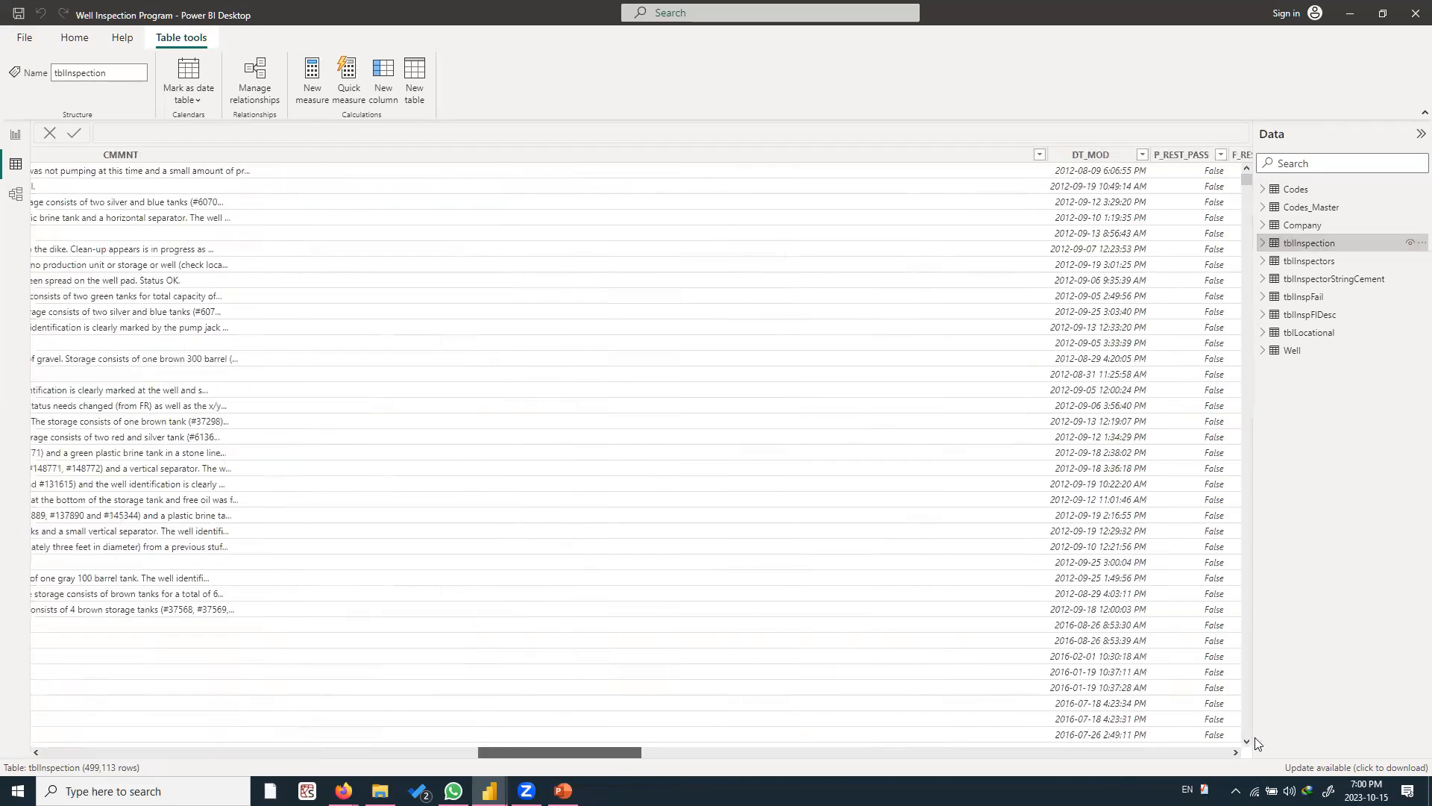
{"action": "scroll", "coordinate": [250, 686], "scroll_direction": "left", "scroll_amount": 10}
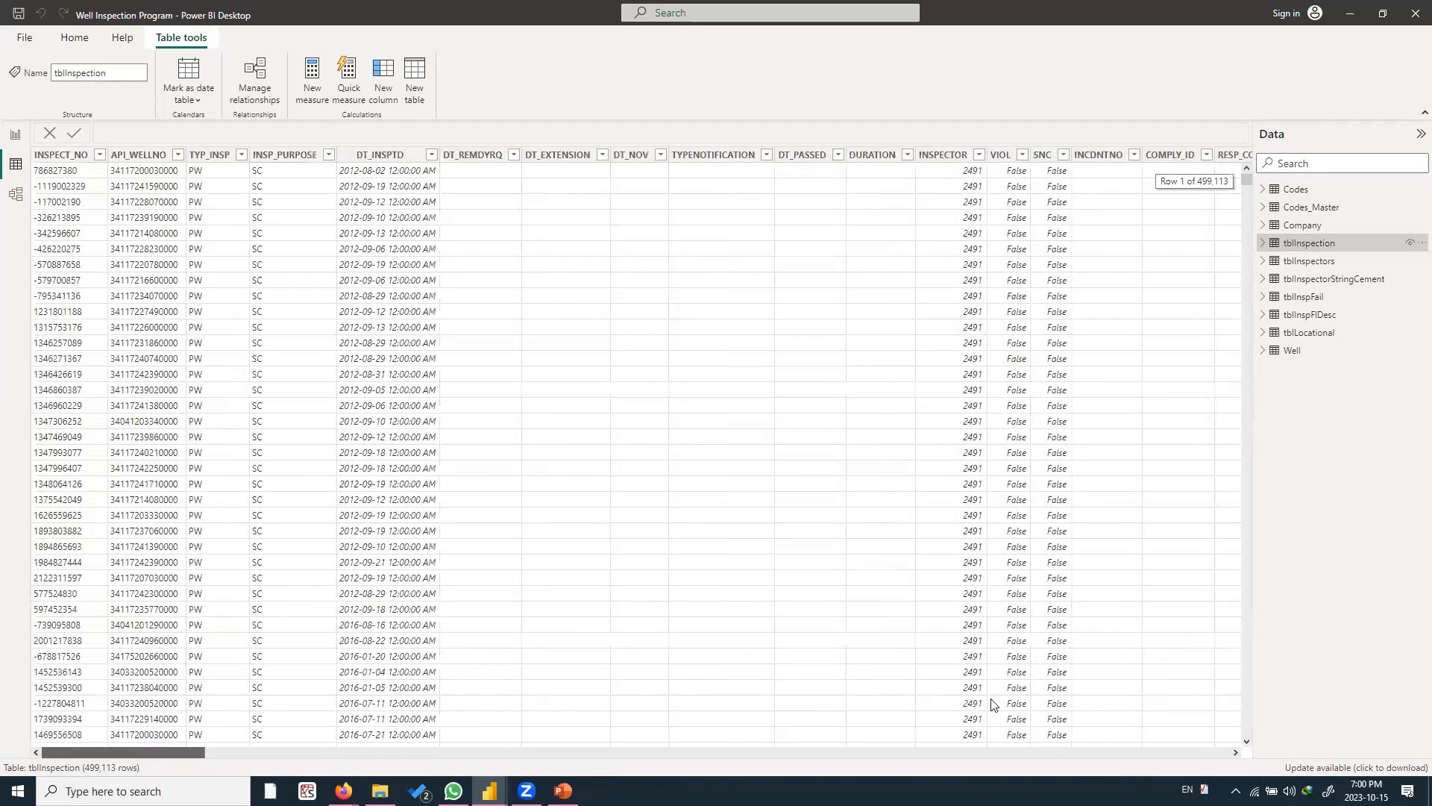
{"action": "scroll", "coordinate": [992, 704], "scroll_direction": "right", "scroll_amount": 15}
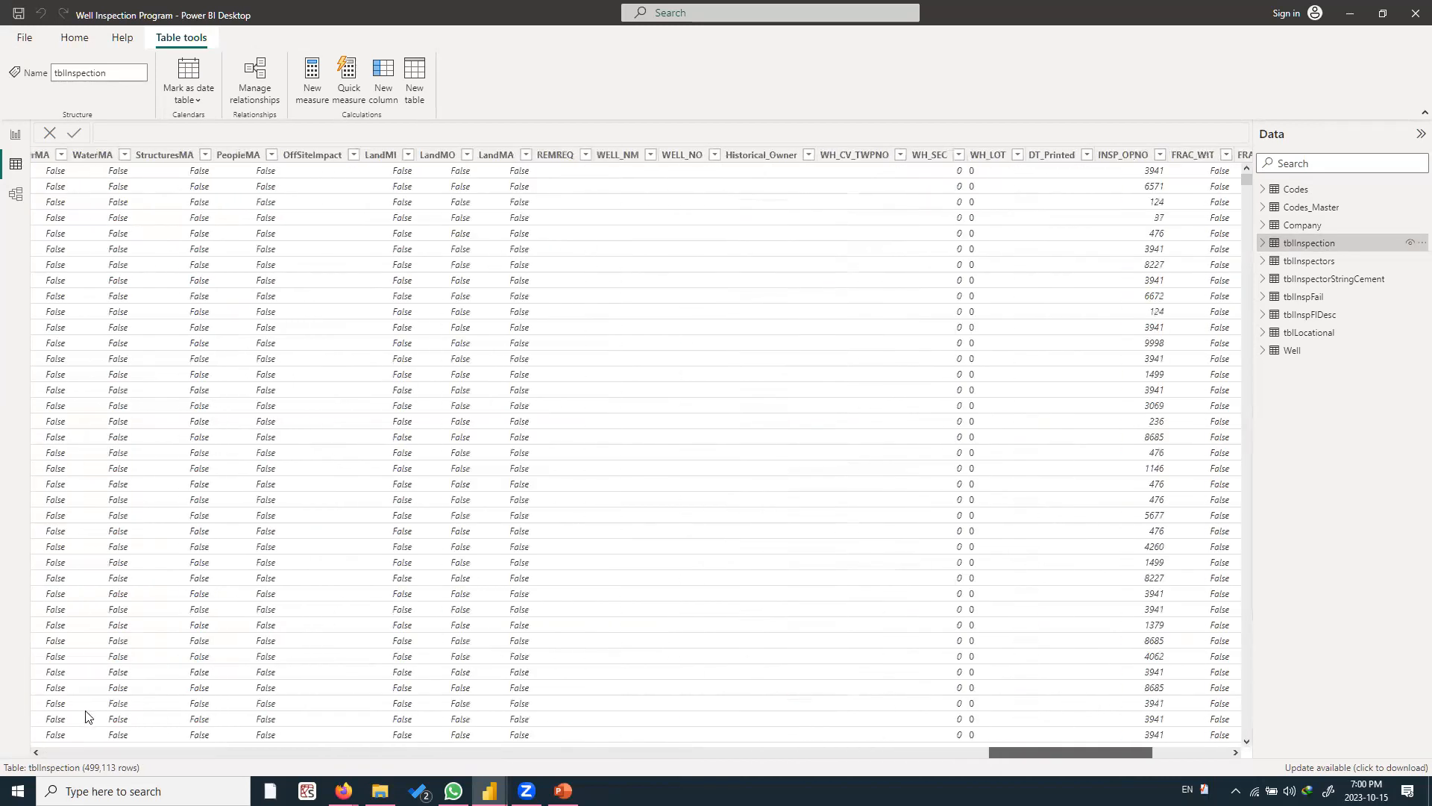
{"action": "scroll", "coordinate": [88, 716], "scroll_direction": "left", "scroll_amount": 15}
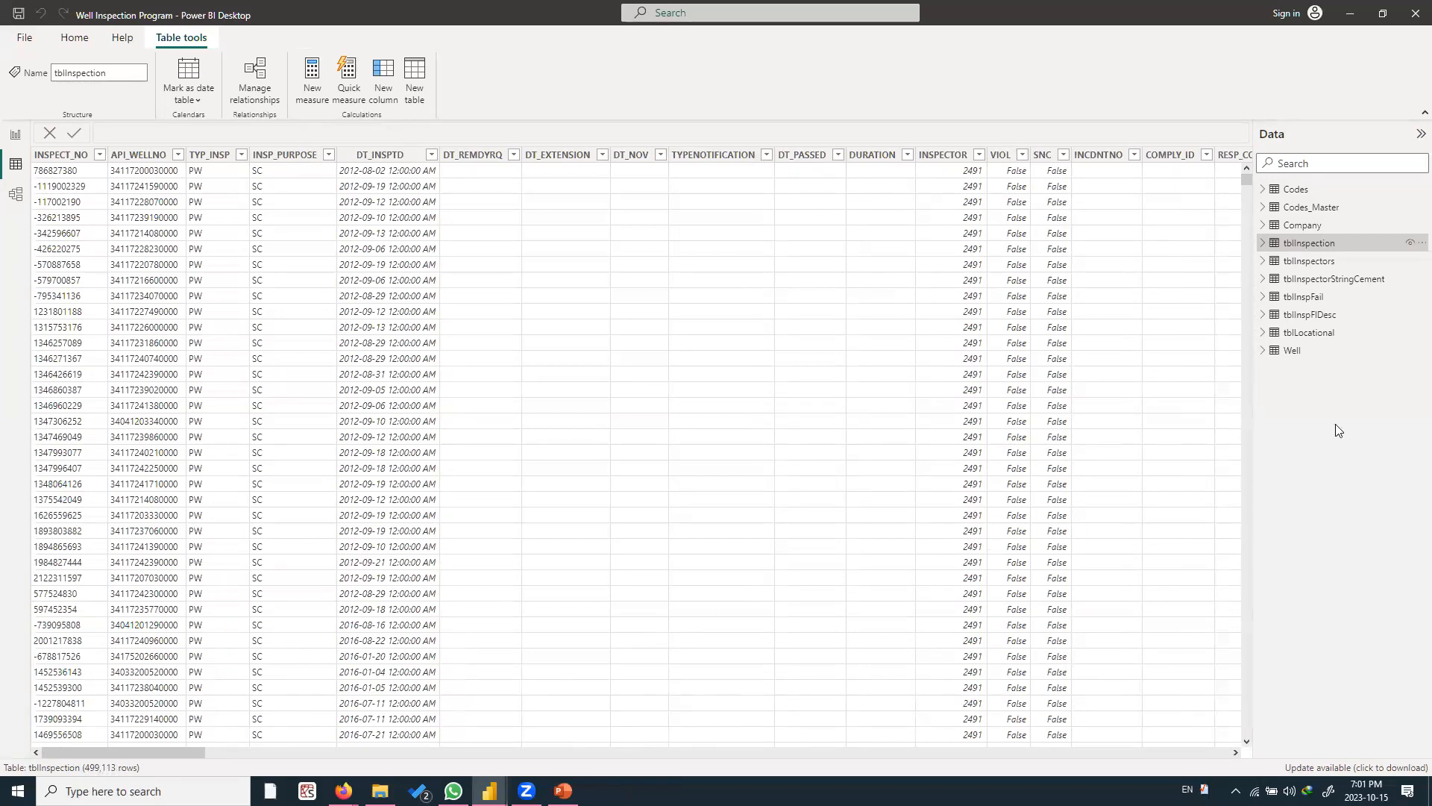
Look over the data in the tblInspectors, tblInspectorStringCement, tblInspFail and tblInspFlDesc tables
{"action": "left_click", "coordinate": [1312, 262]}
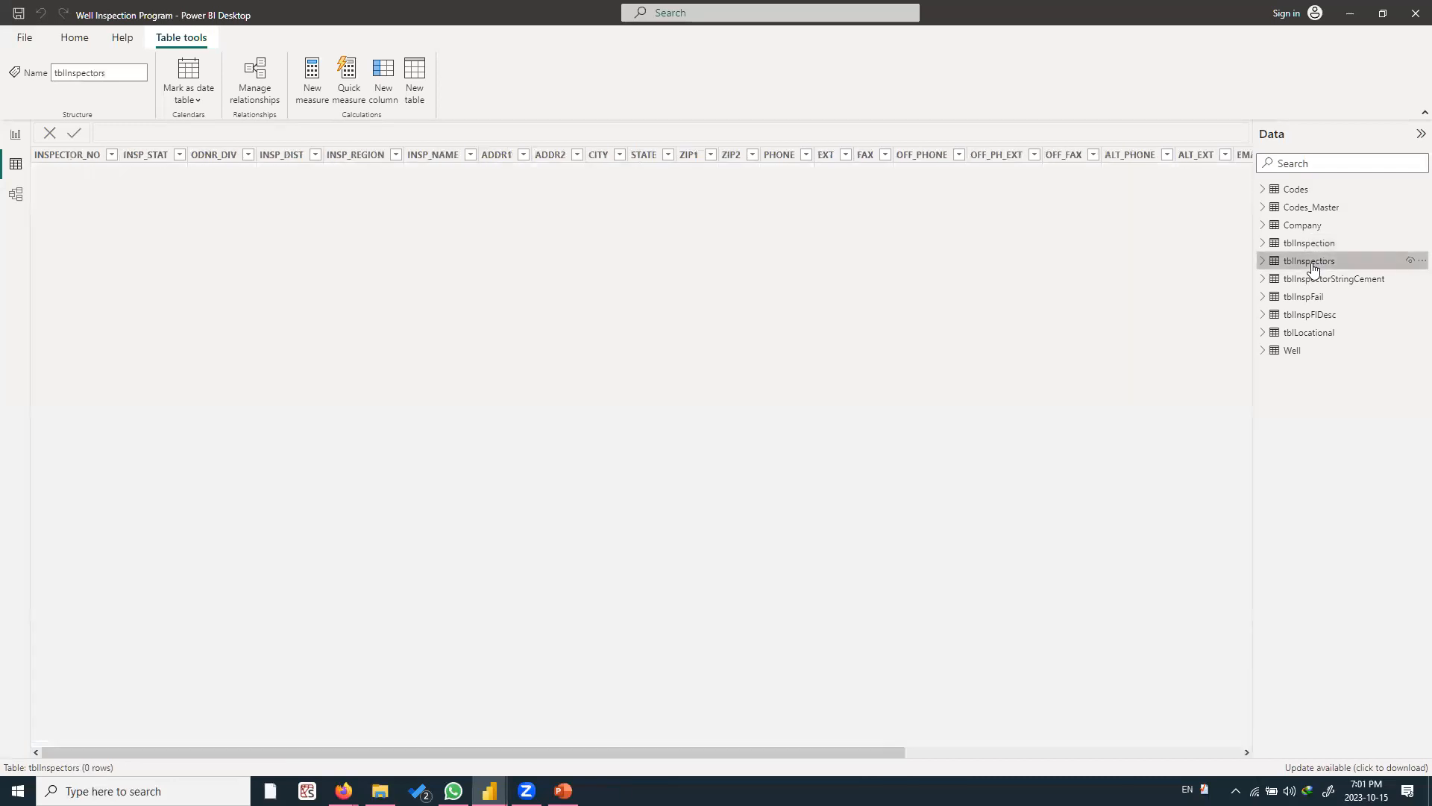
{"action": "left_click", "coordinate": [1351, 281]}
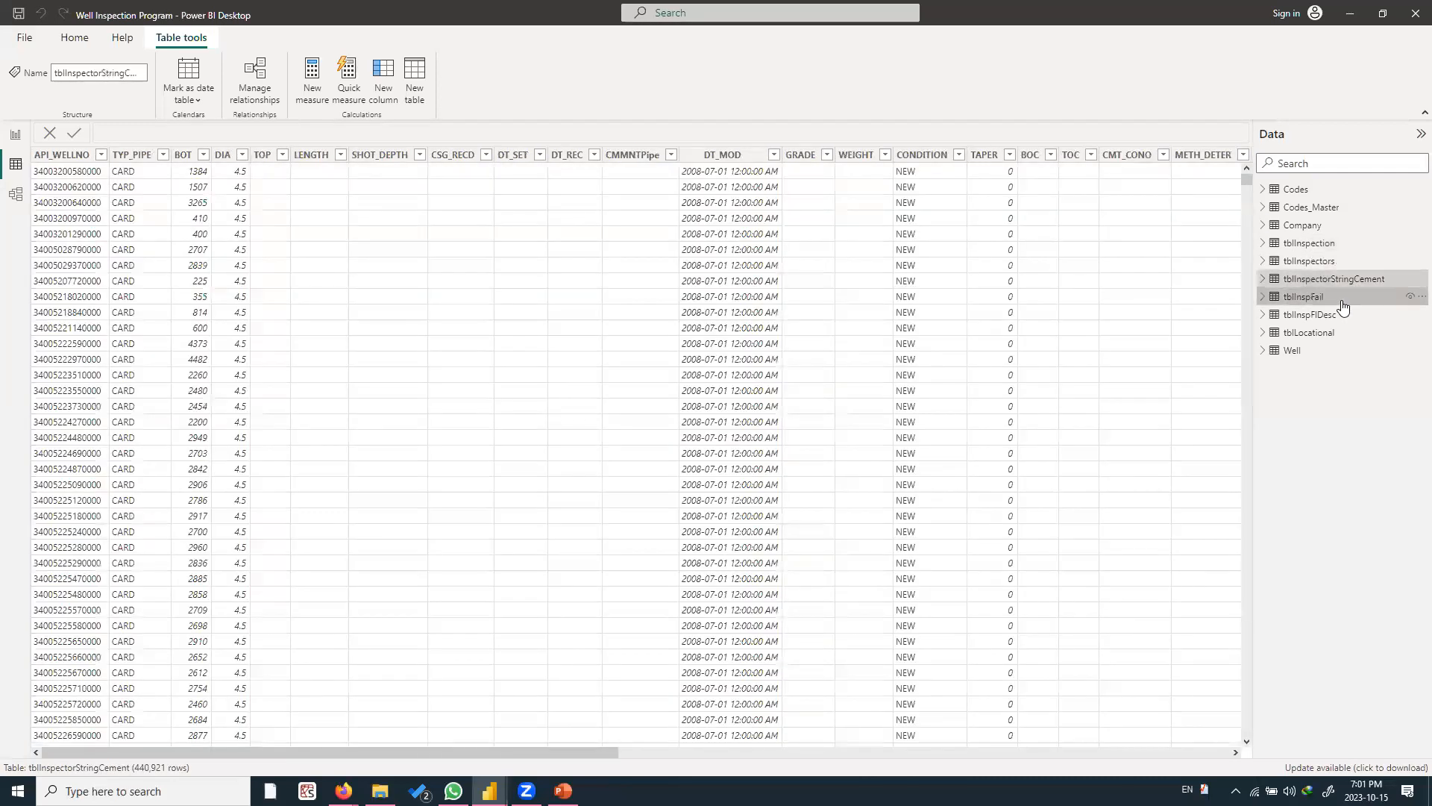
{"action": "left_click", "coordinate": [1343, 300]}
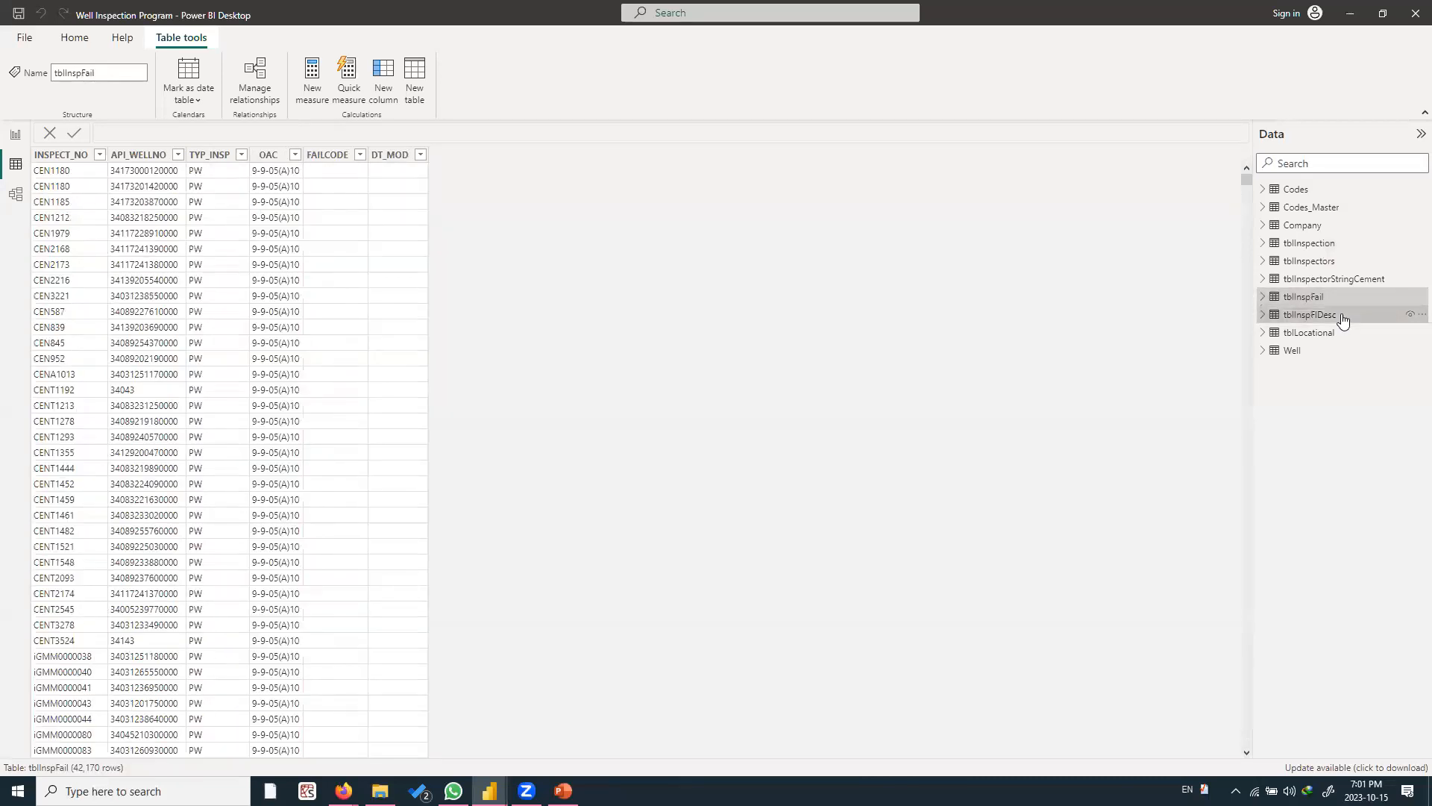
{"action": "left_click", "coordinate": [1340, 316]}
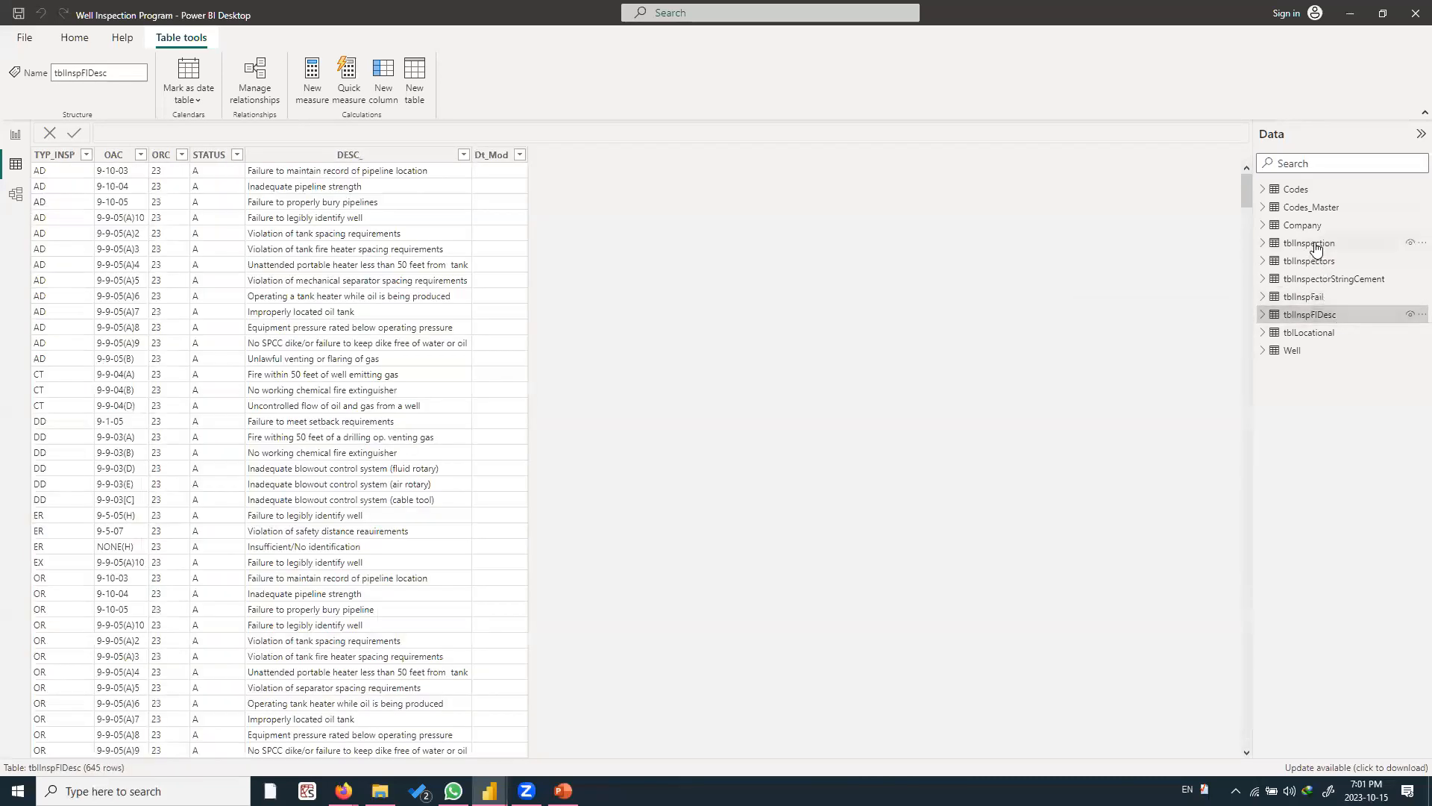
View the tblLocational data, examining its WH_LAT and WH_LONG columns and looking down through its rows
{"action": "left_click", "coordinate": [1325, 335]}
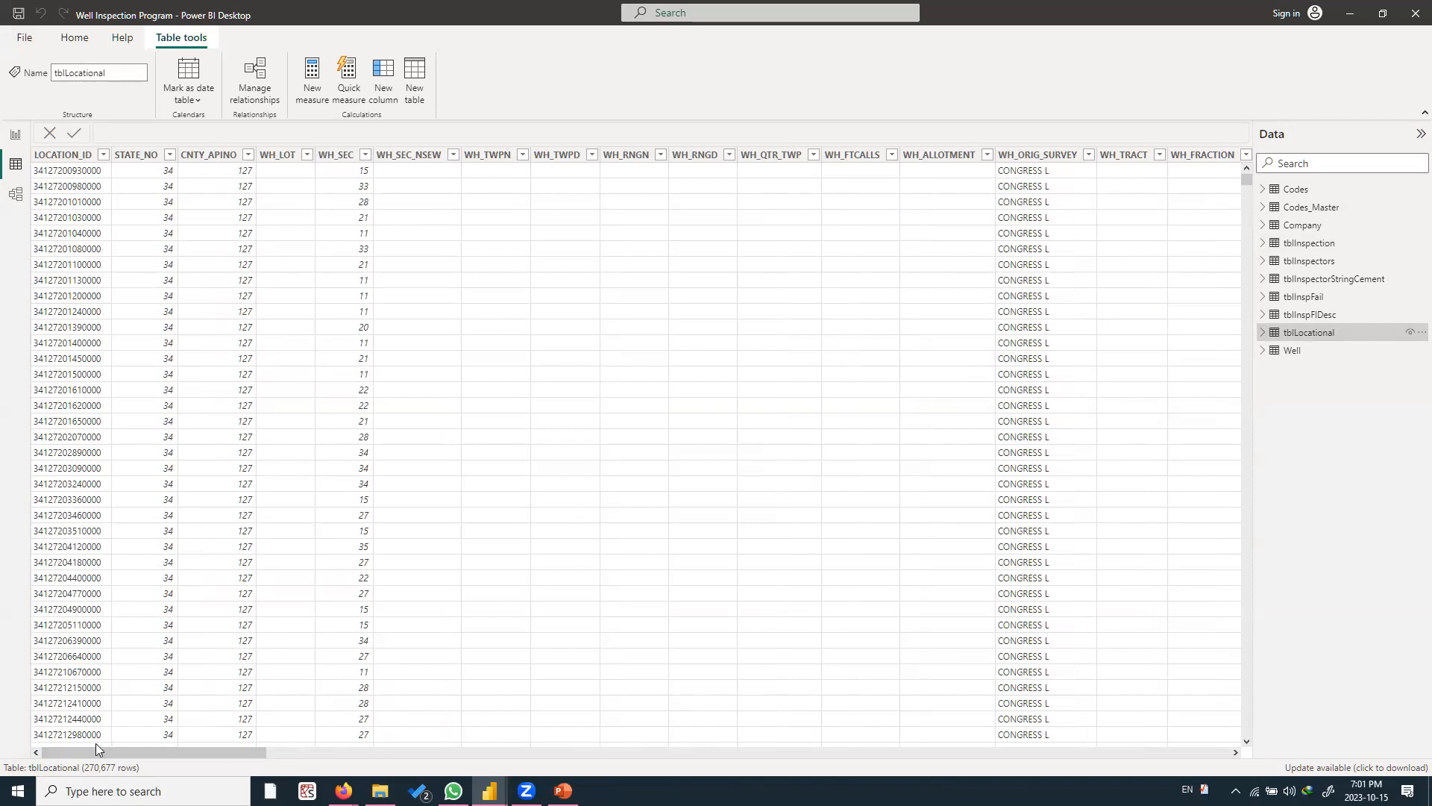
{"action": "left_click_drag", "start_coordinate": [92, 747], "coordinate": [359, 770]}
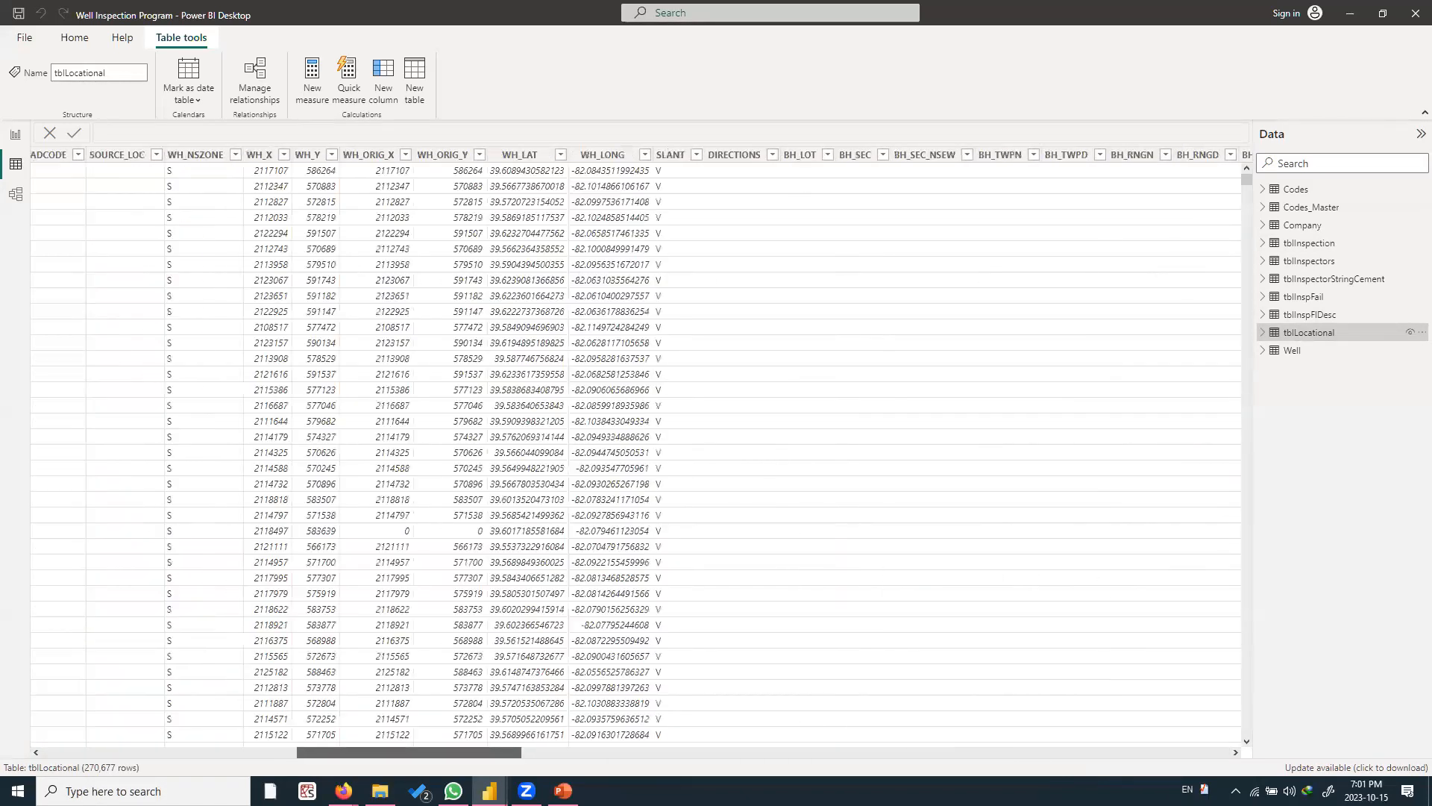
{"action": "left_click_drag", "start_coordinate": [169, 748], "coordinate": [61, 732]}
{"action": "scroll", "coordinate": [731, 461], "scroll_direction": "down", "scroll_amount": 10}
{"action": "scroll", "coordinate": [729, 459], "scroll_direction": "down", "scroll_amount": 20}
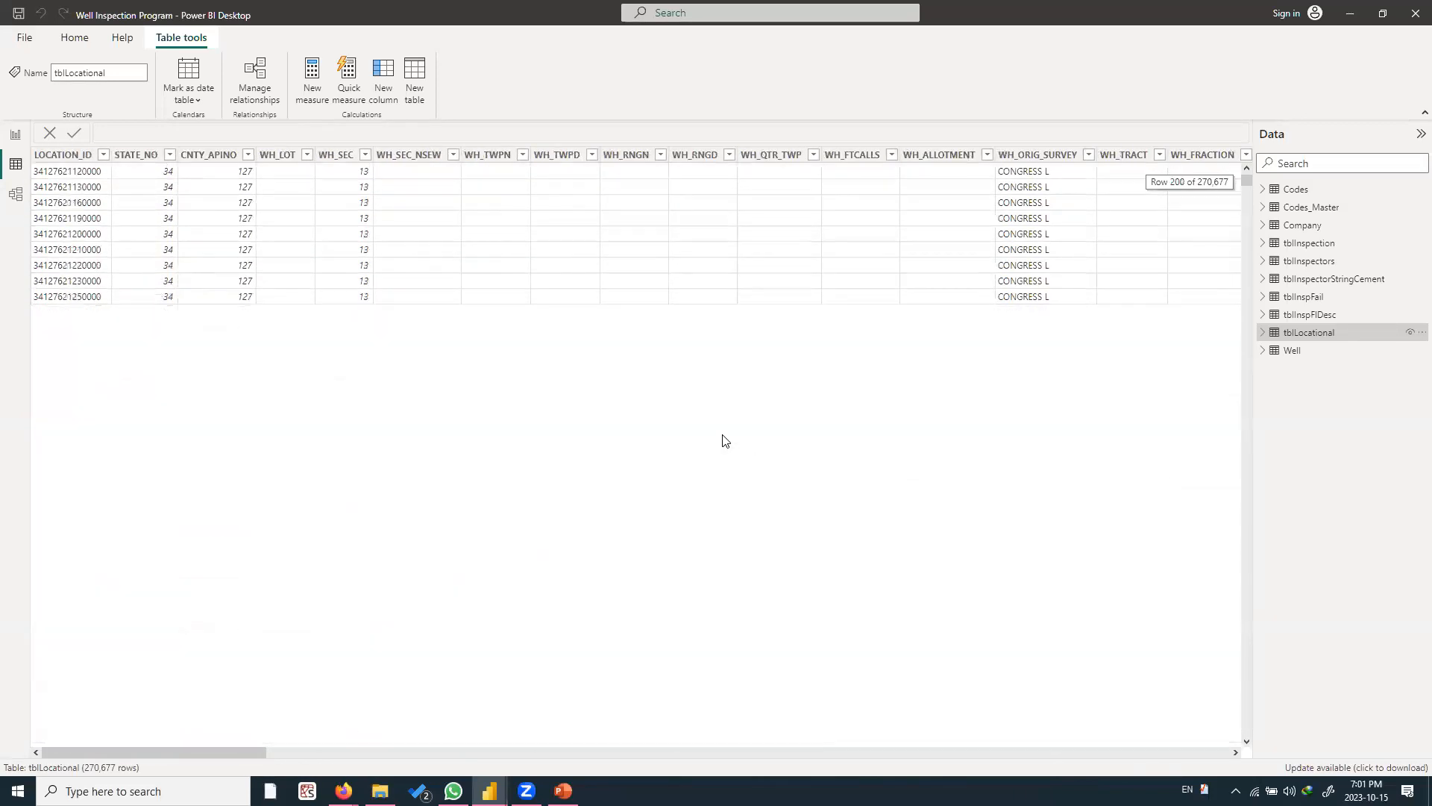
{"action": "scroll", "coordinate": [1206, 471], "scroll_direction": "down", "scroll_amount": 5}
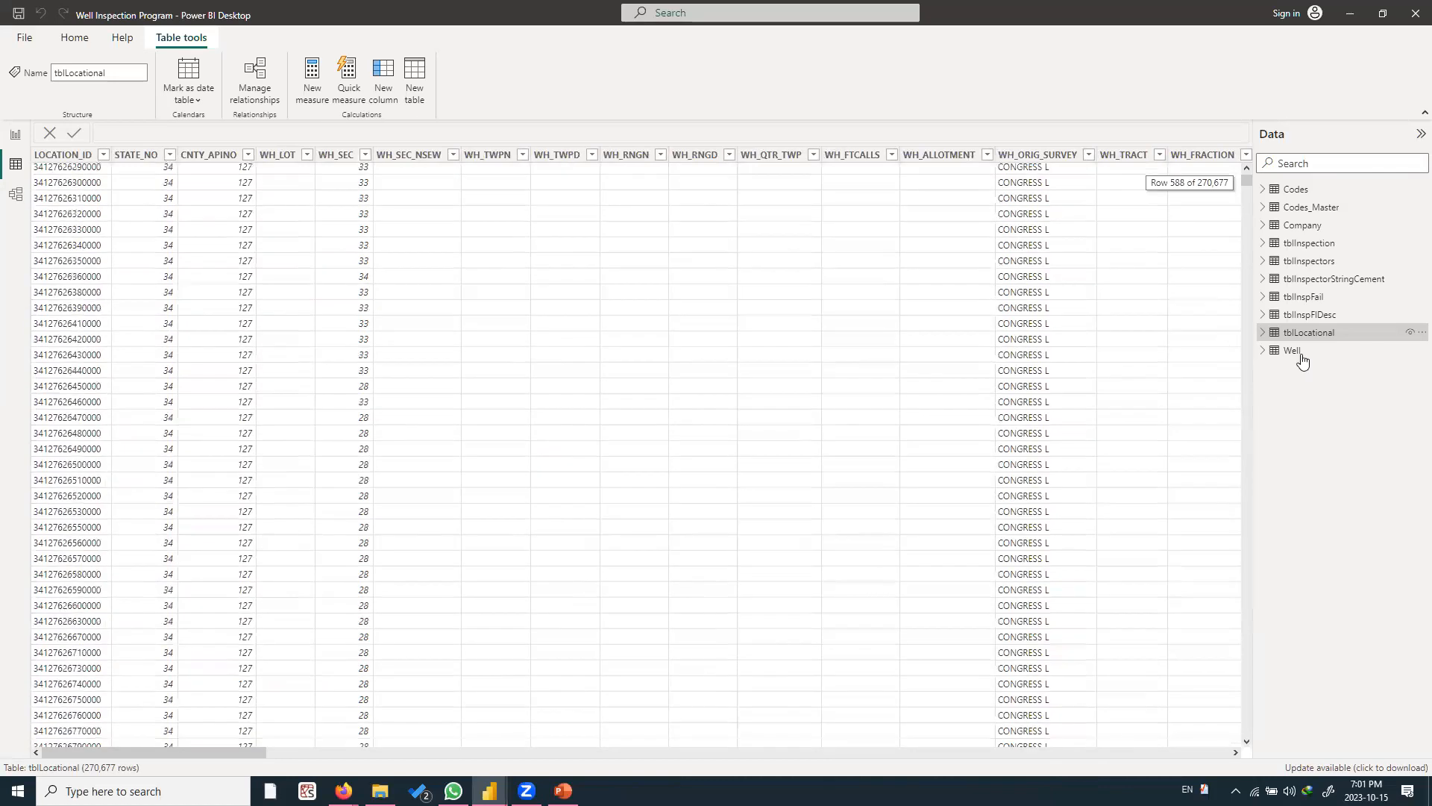
View the Well table's data, looking across its columns through CMMNT, DT_MOD and BONDNO, and leave its field list collapsed
{"action": "left_click", "coordinate": [1301, 361]}
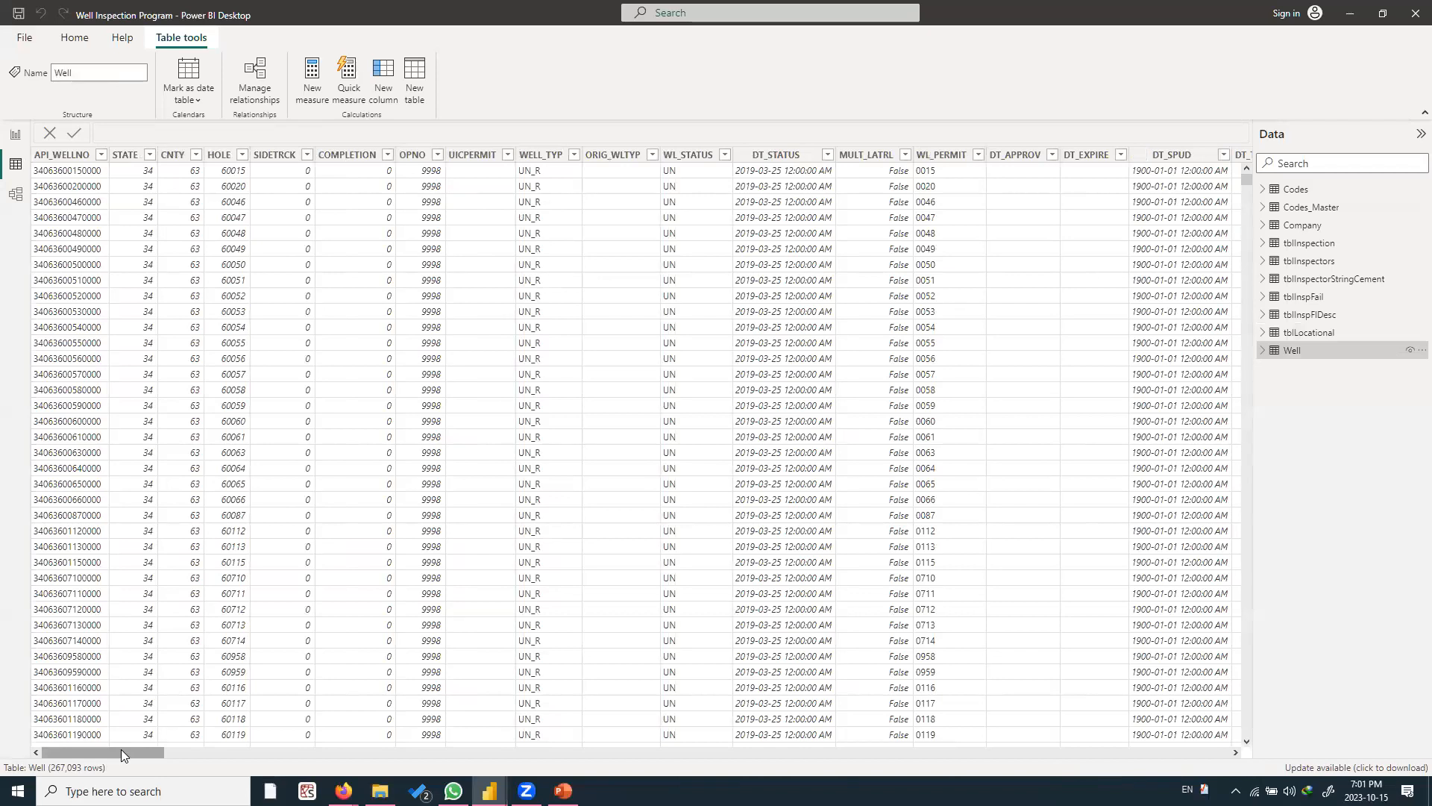
{"action": "scroll", "coordinate": [223, 747], "scroll_direction": "right", "scroll_amount": 3}
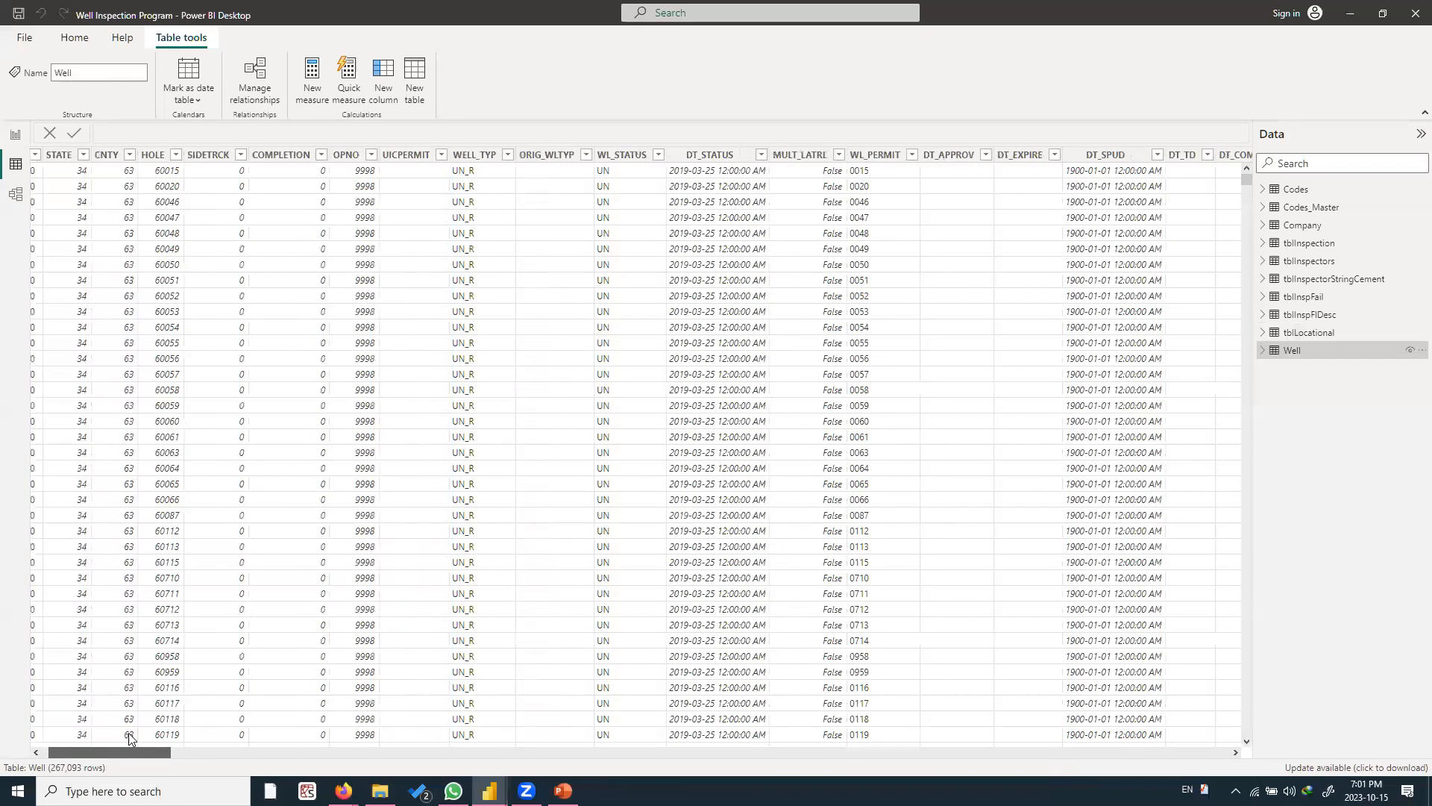
{"action": "scroll", "coordinate": [120, 737], "scroll_direction": "left", "scroll_amount": 3}
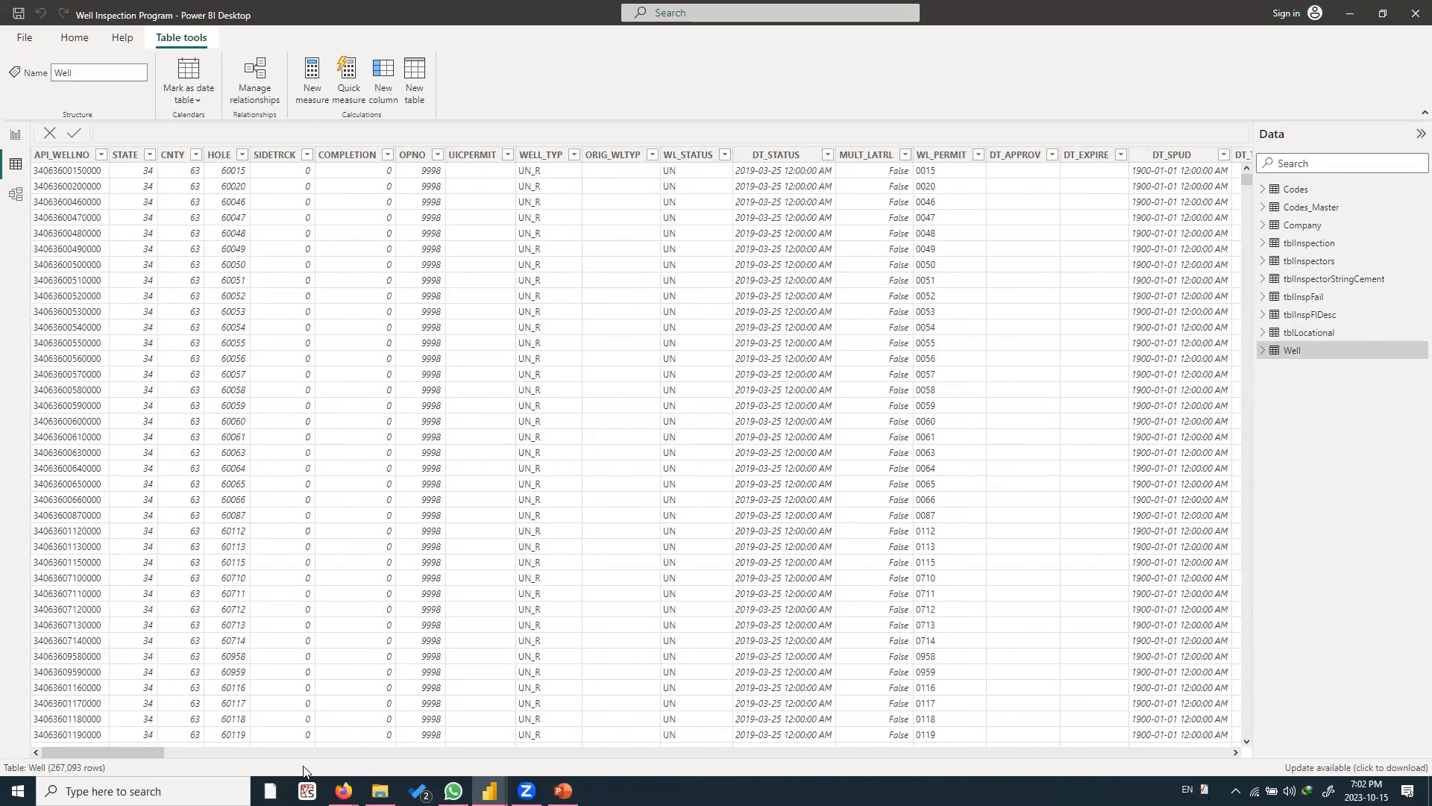
{"action": "left_click_drag", "start_coordinate": [120, 752], "coordinate": [901, 776]}
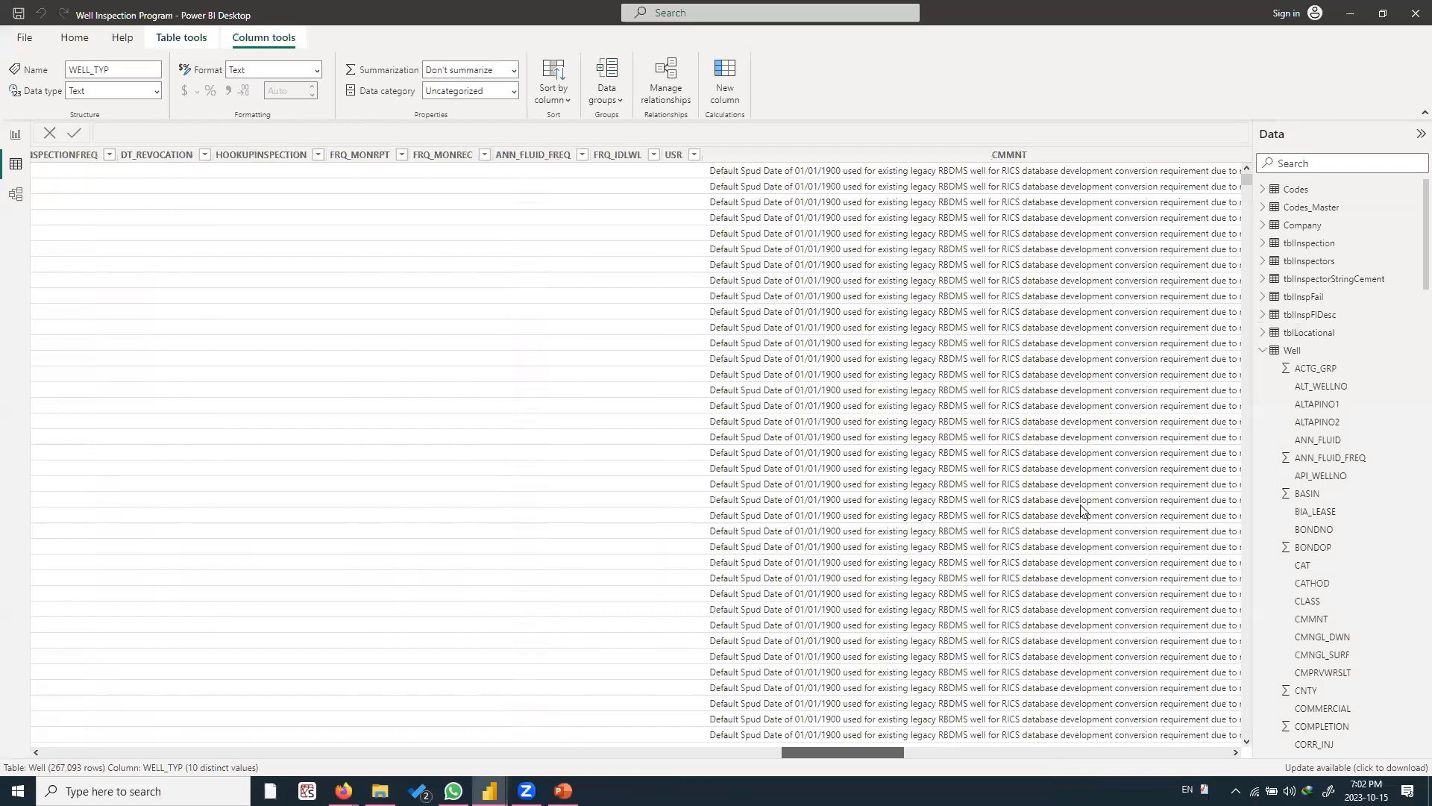
{"action": "scroll", "coordinate": [1082, 510], "scroll_direction": "right", "scroll_amount": 5}
{"action": "left_click", "coordinate": [1137, 499]}
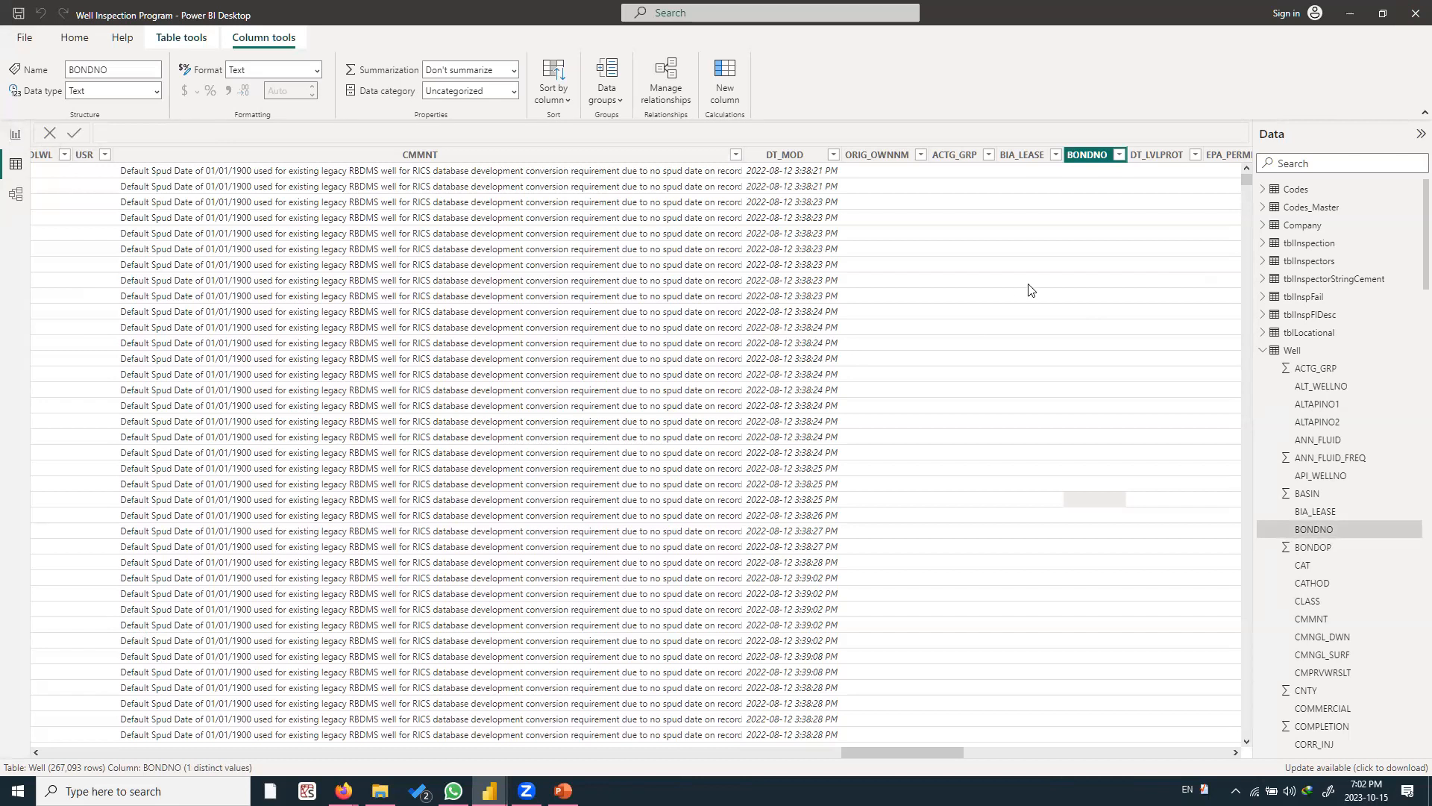
{"action": "left_click", "coordinate": [1263, 352]}
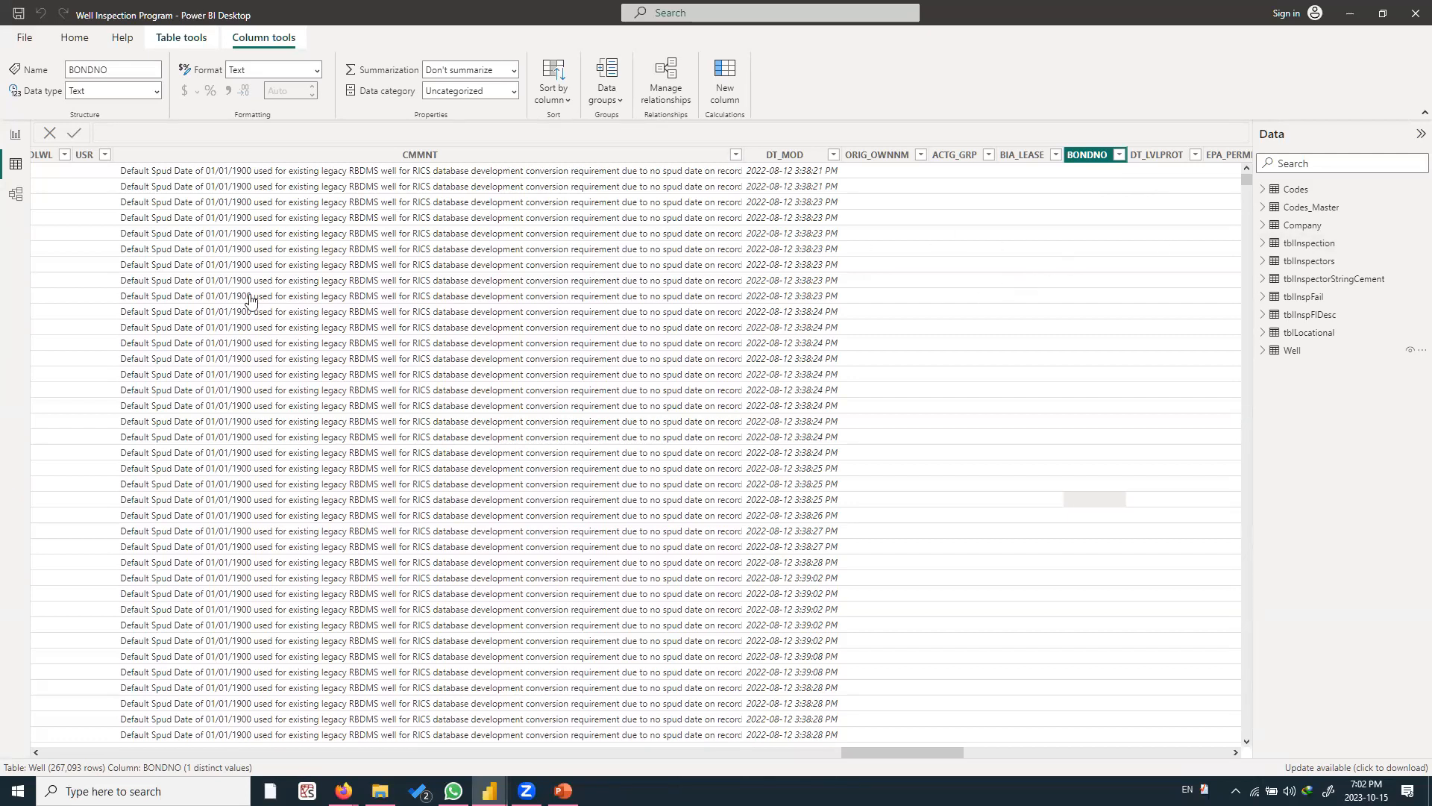
Examine the relationships between Codes_Master, Codes, tblInspection and tblLocational in the model diagram, with the Properties pane collapsed and 50% zoom
{"action": "left_click", "coordinate": [15, 195]}
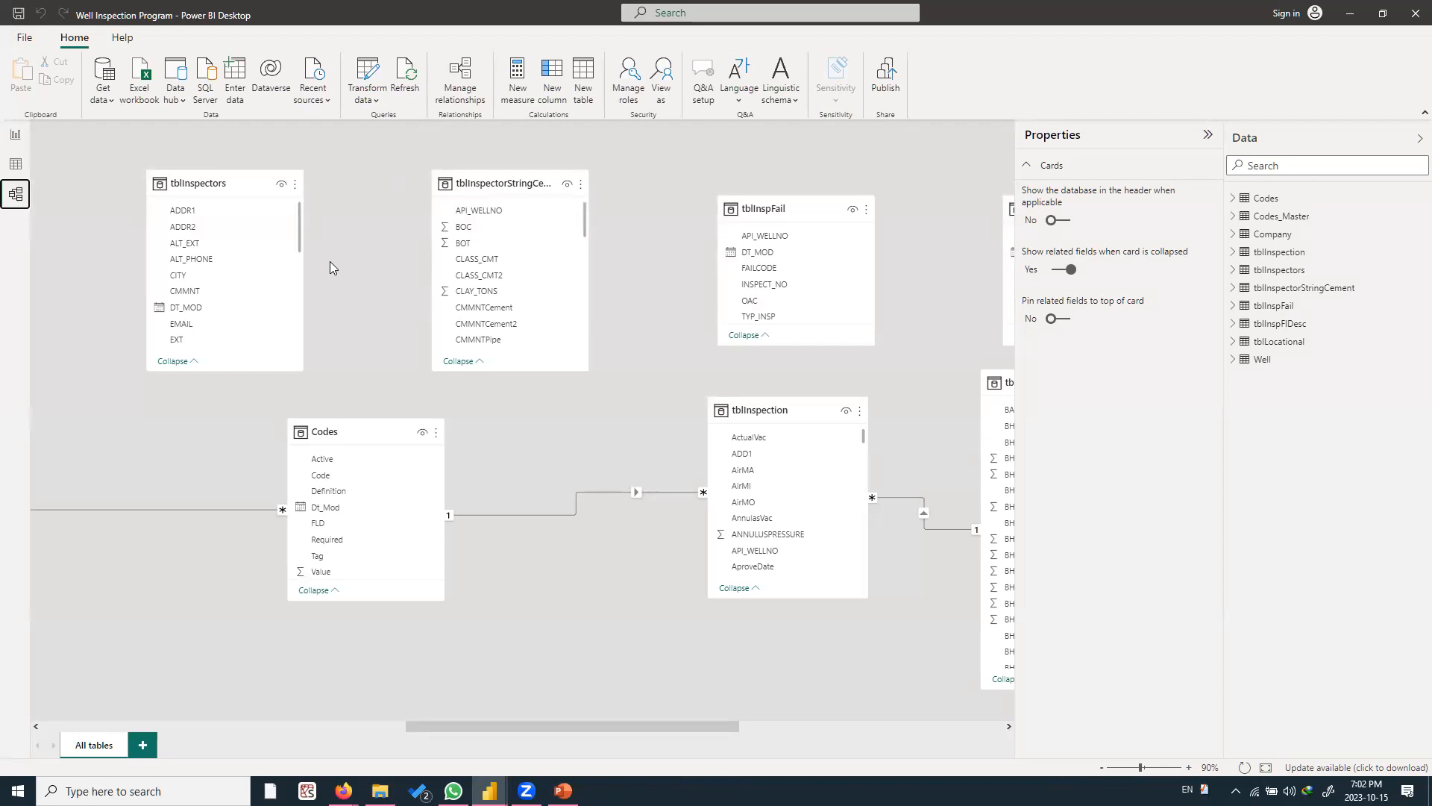
{"action": "left_click", "coordinate": [1208, 134]}
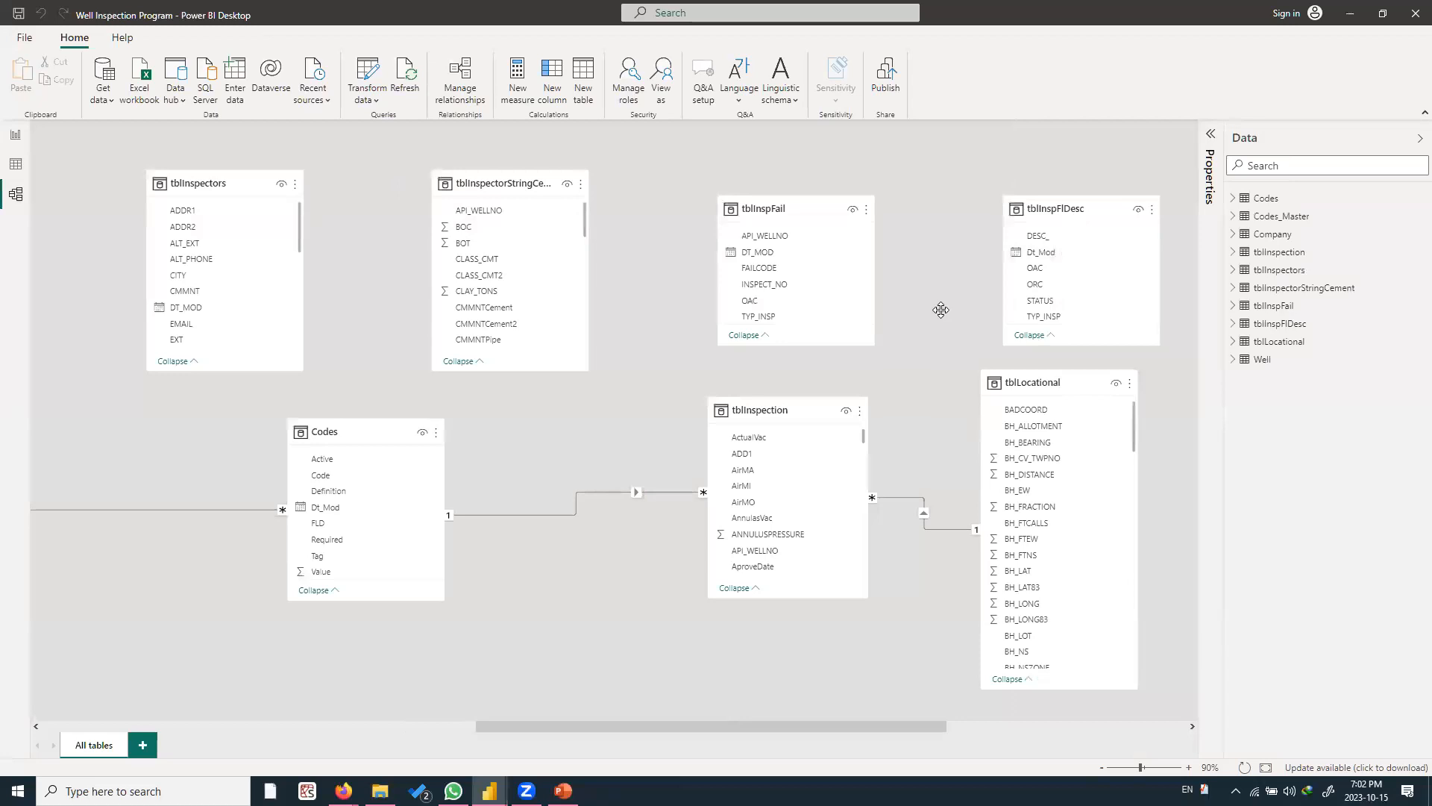
{"action": "left_click_drag", "start_coordinate": [785, 730], "coordinate": [715, 675]}
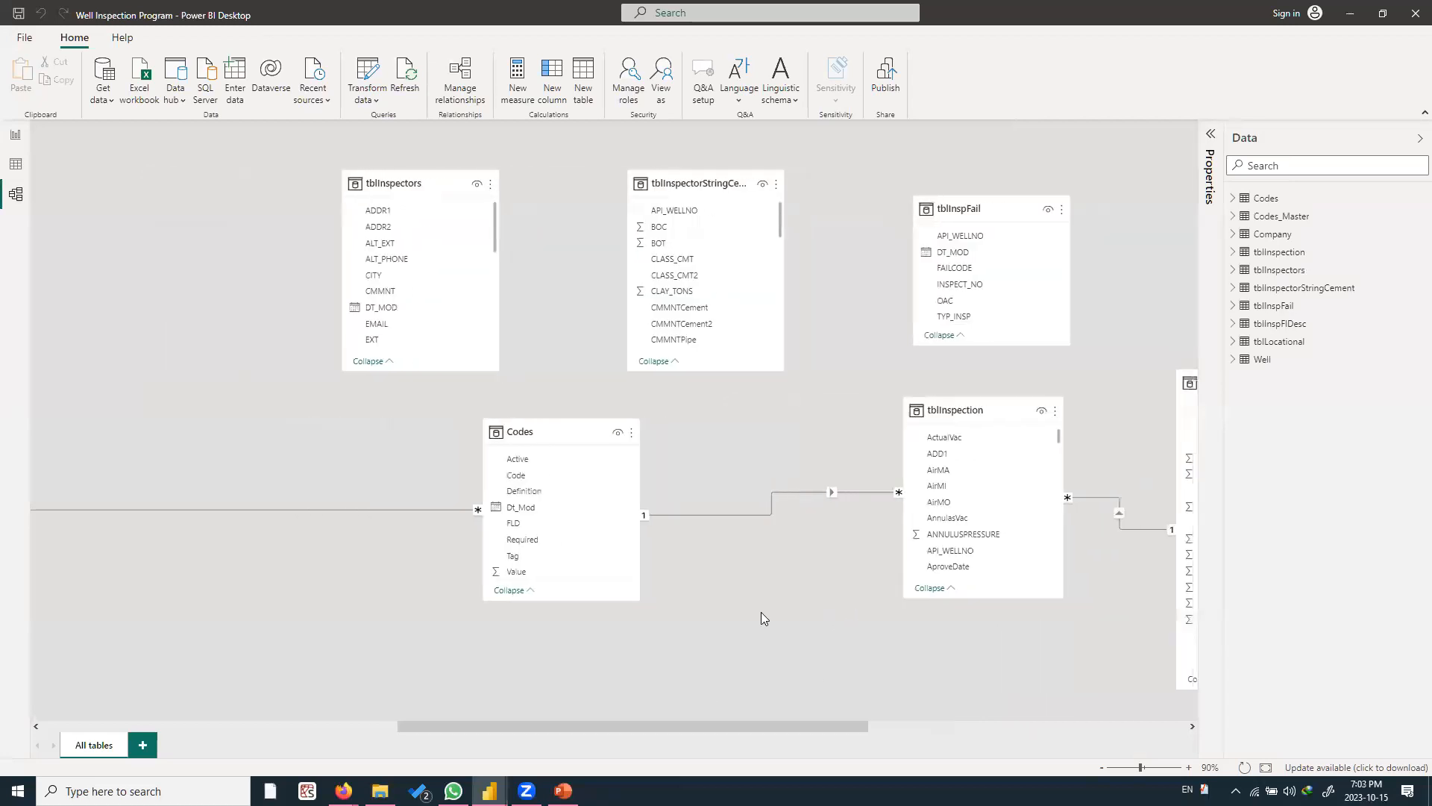
{"action": "left_click", "coordinate": [1103, 768]}
{"action": "left_click", "coordinate": [1102, 768]}
{"action": "left_click", "coordinate": [1102, 768]}
{"action": "left_click", "coordinate": [1103, 767]}
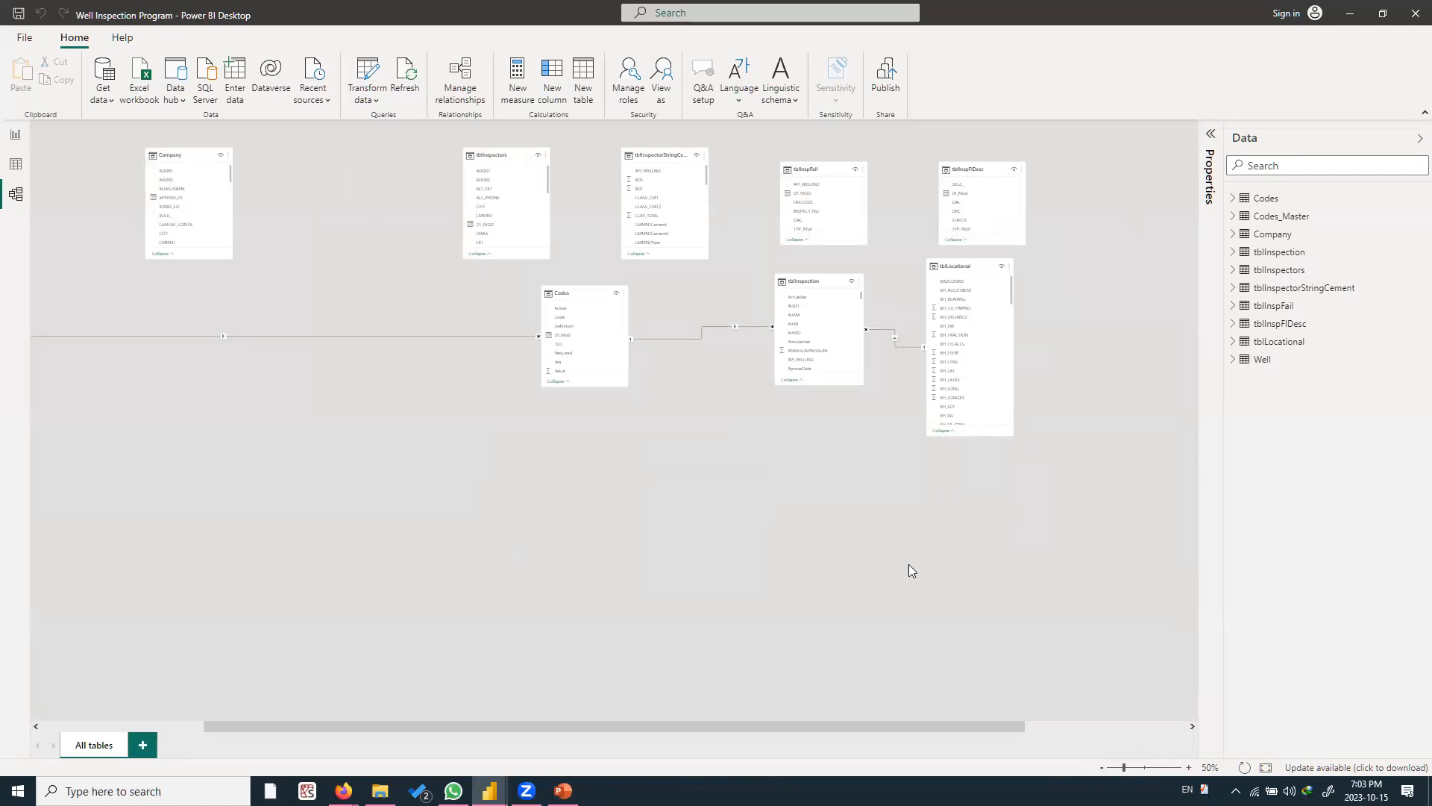
{"action": "left_click_drag", "start_coordinate": [882, 726], "coordinate": [1061, 717]}
{"action": "left_click_drag", "start_coordinate": [804, 743], "coordinate": [473, 751]}
{"action": "left_click_drag", "start_coordinate": [731, 728], "coordinate": [774, 722]}
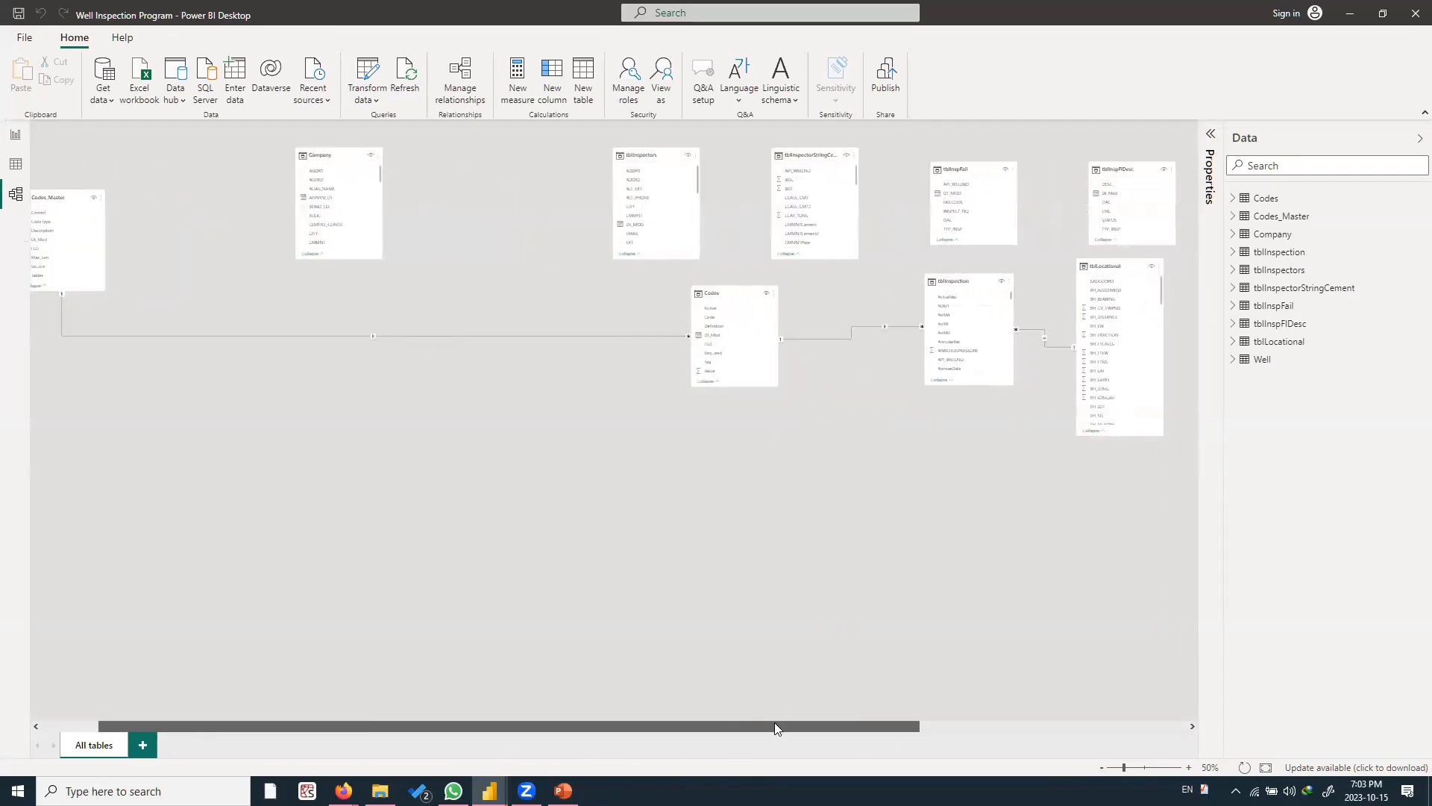
Enlarge the Codes_Master table card in the model diagram by extending its upper and lower edges
{"action": "left_click_drag", "start_coordinate": [606, 443], "coordinate": [785, 499]}
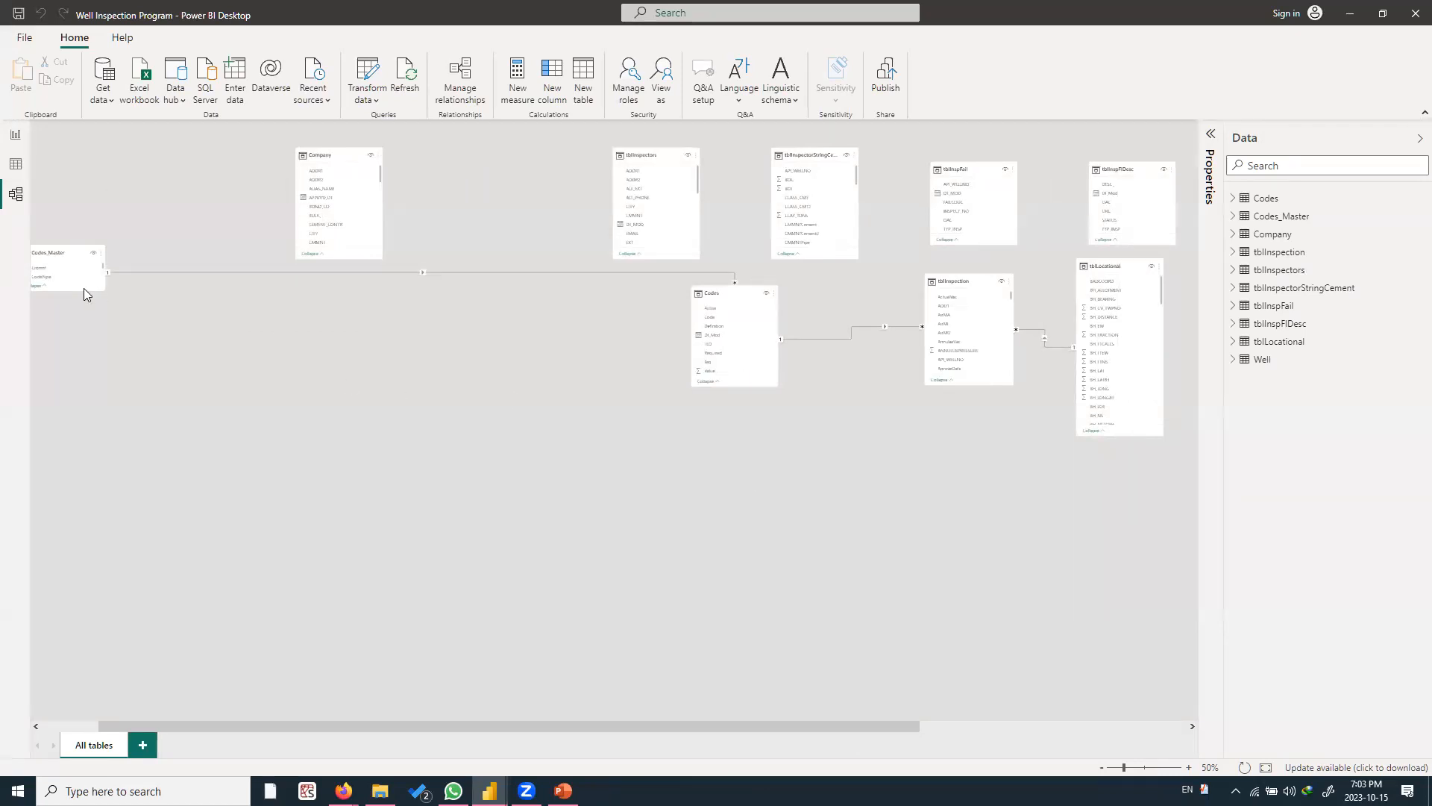
{"action": "left_click_drag", "start_coordinate": [83, 288], "coordinate": [90, 426]}
{"action": "left_click_drag", "start_coordinate": [42, 246], "coordinate": [123, 224]}
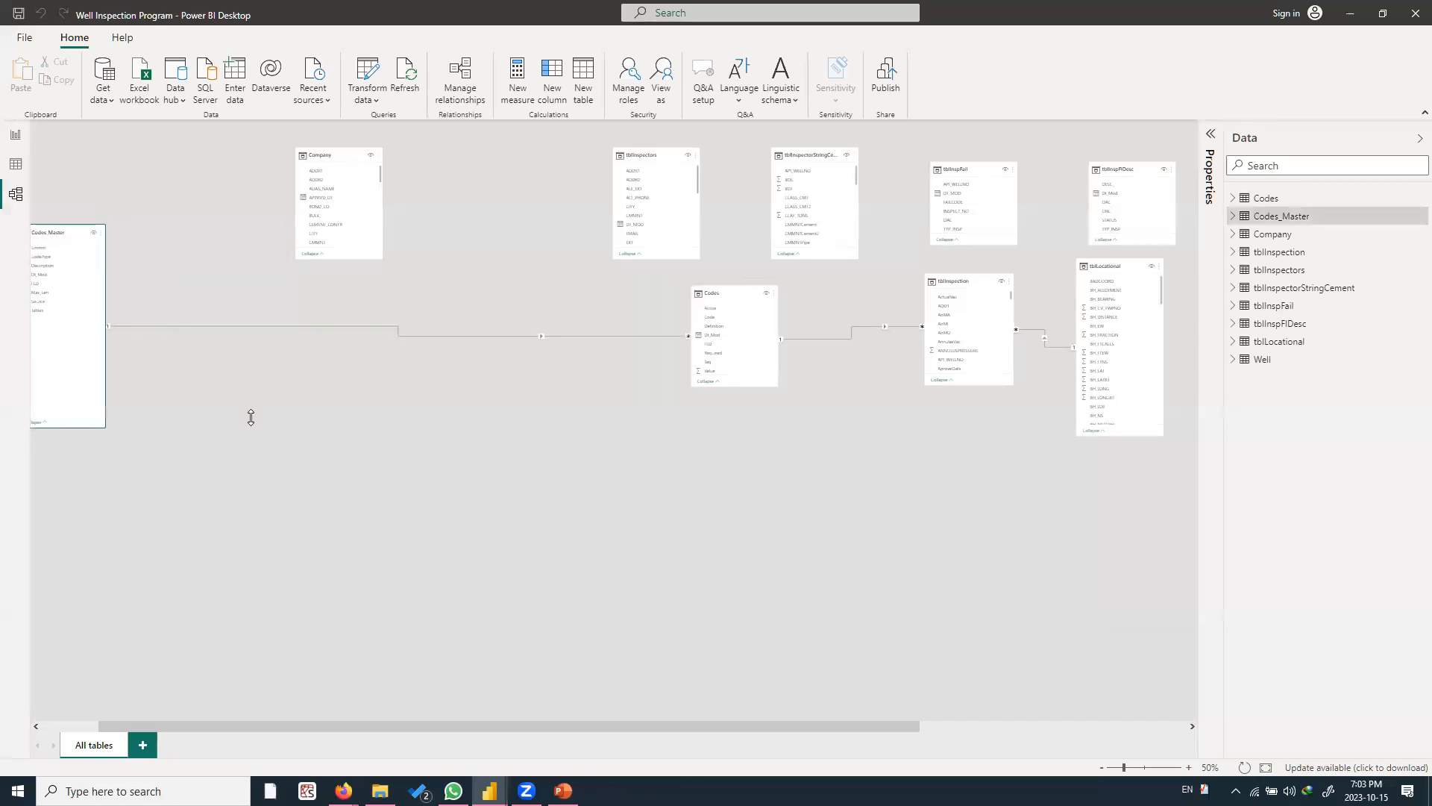
{"action": "left_click_drag", "start_coordinate": [673, 726], "coordinate": [627, 663]}
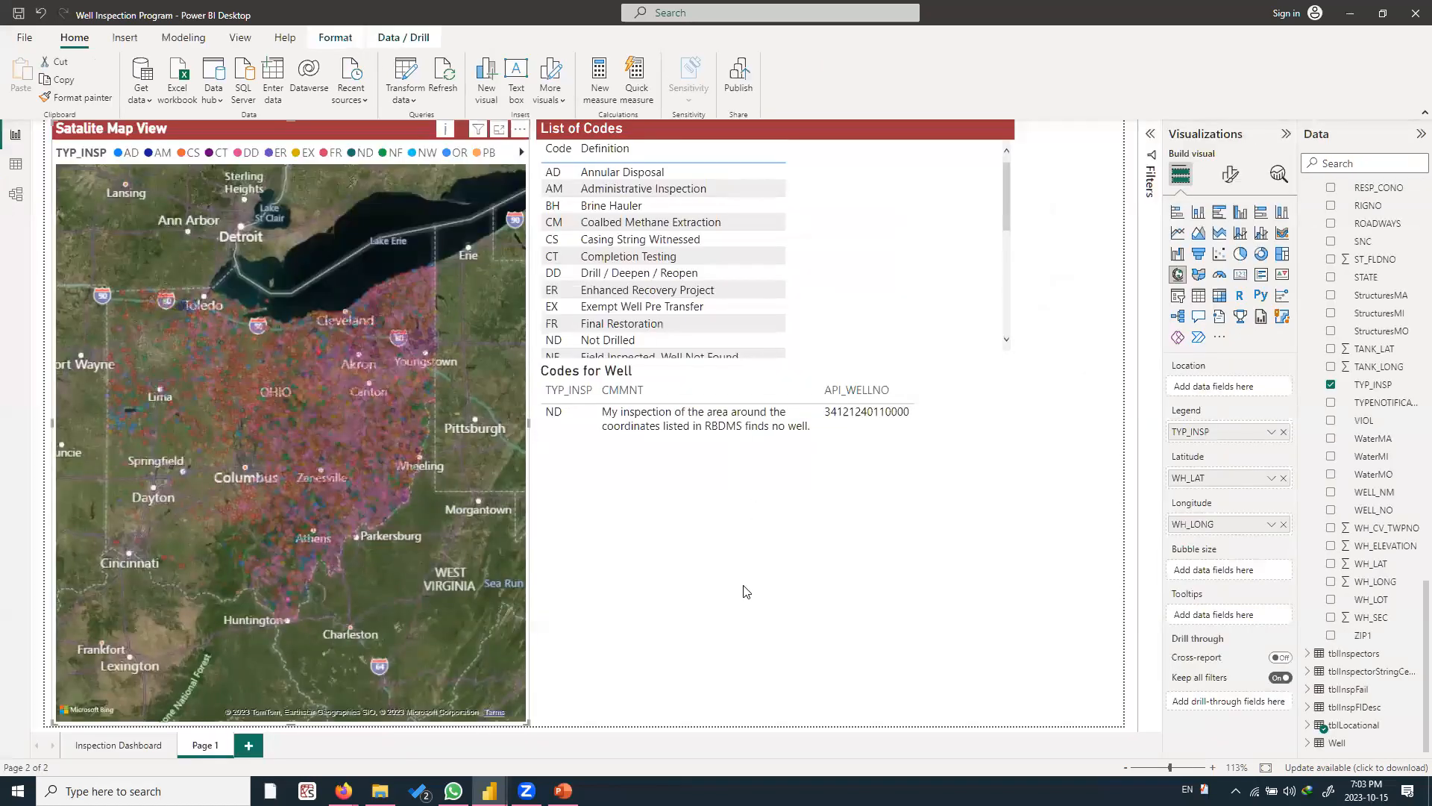
Return to report Page 1, clear the single-well selection so all wells are included, and collapse the tblInspection field list
{"action": "left_click", "coordinate": [746, 592]}
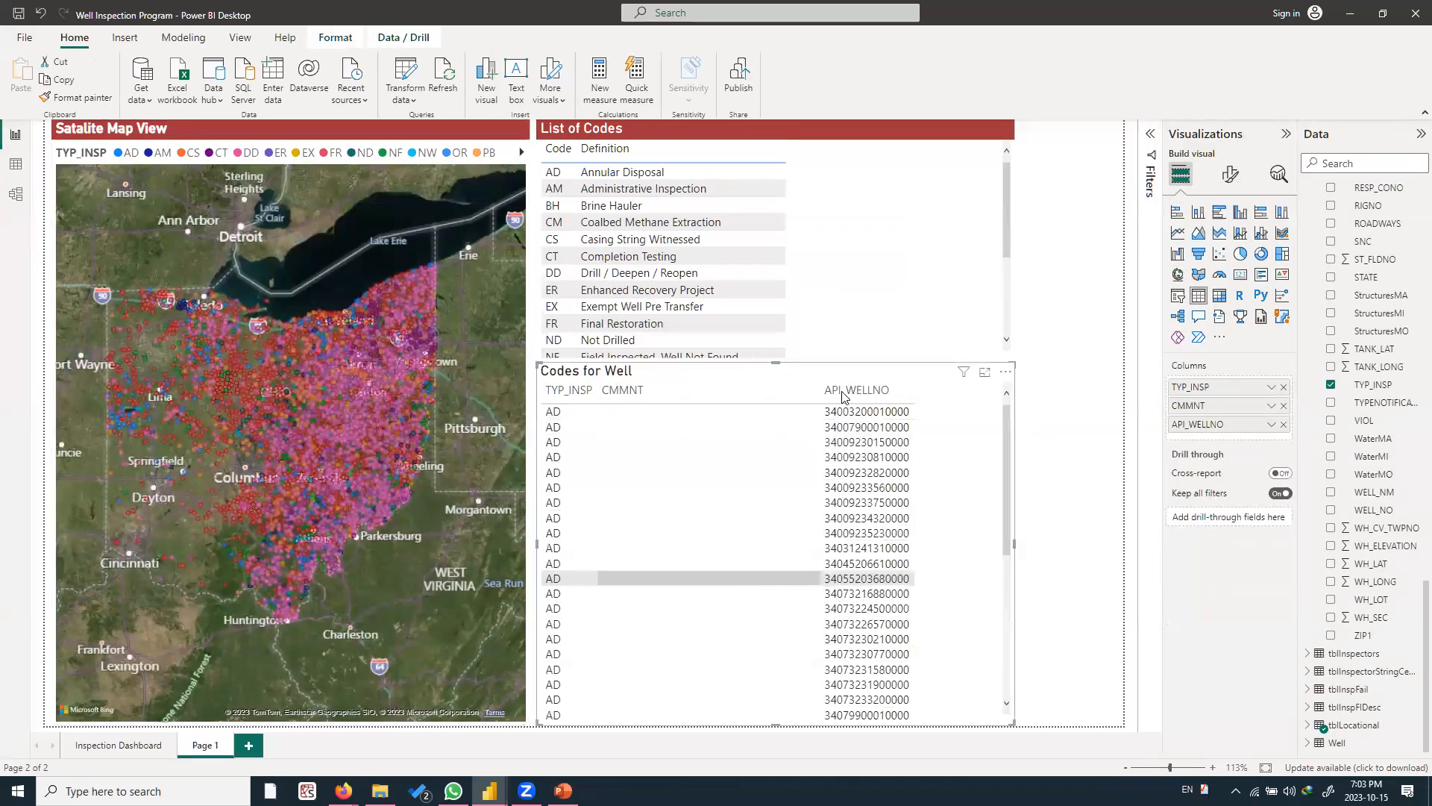
{"action": "left_click", "coordinate": [911, 246]}
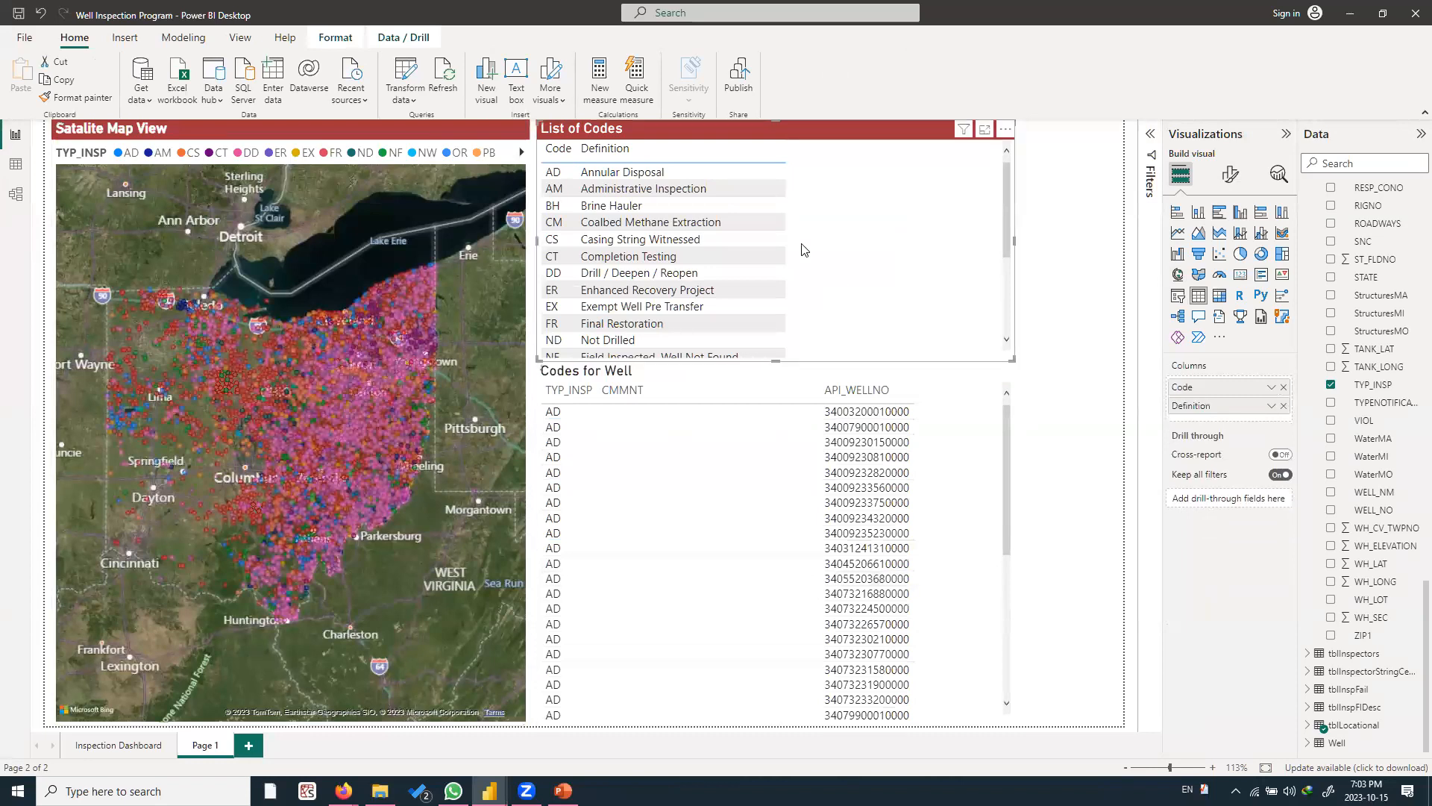
{"action": "left_click", "coordinate": [611, 189]}
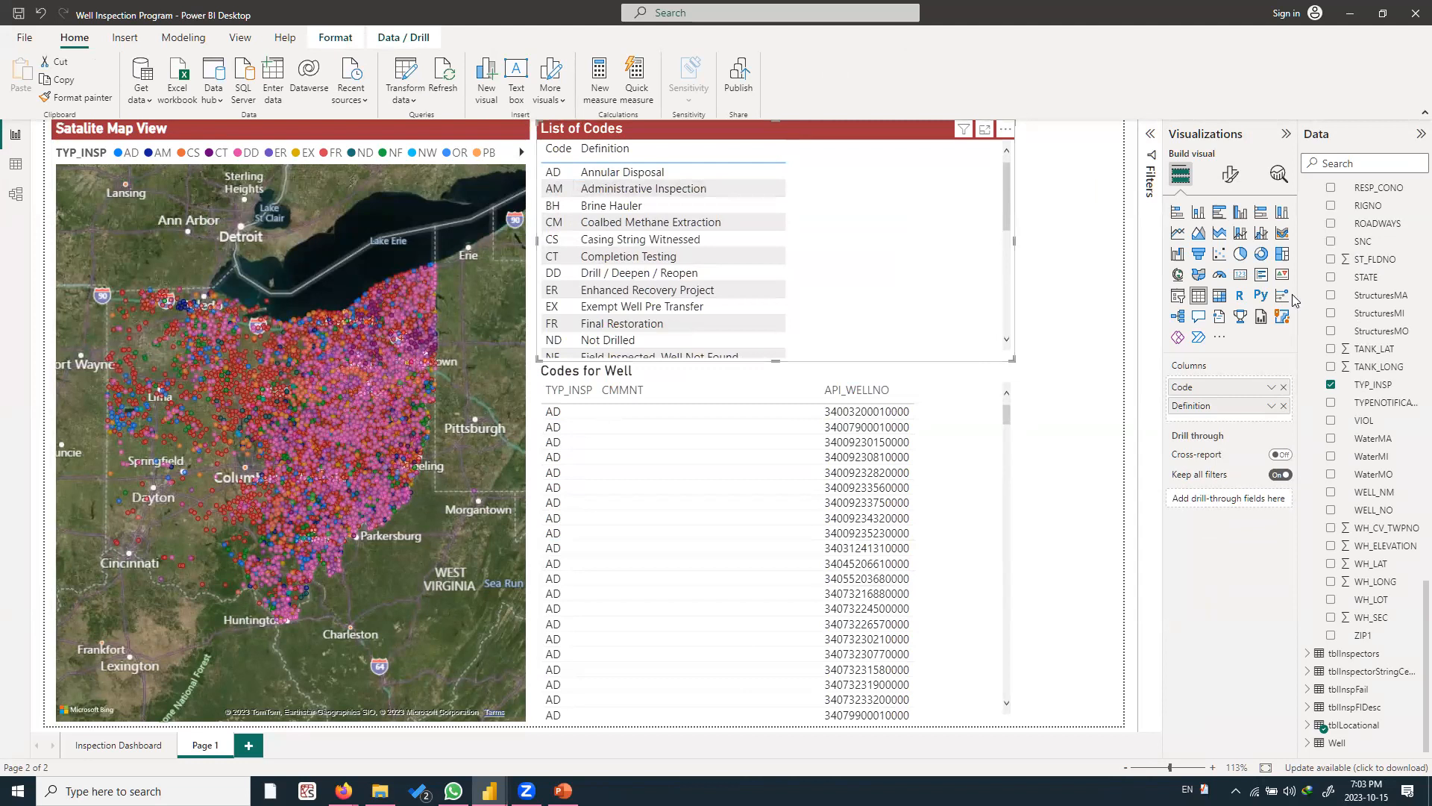
{"action": "scroll", "coordinate": [1327, 254], "scroll_direction": "up", "scroll_amount": 10}
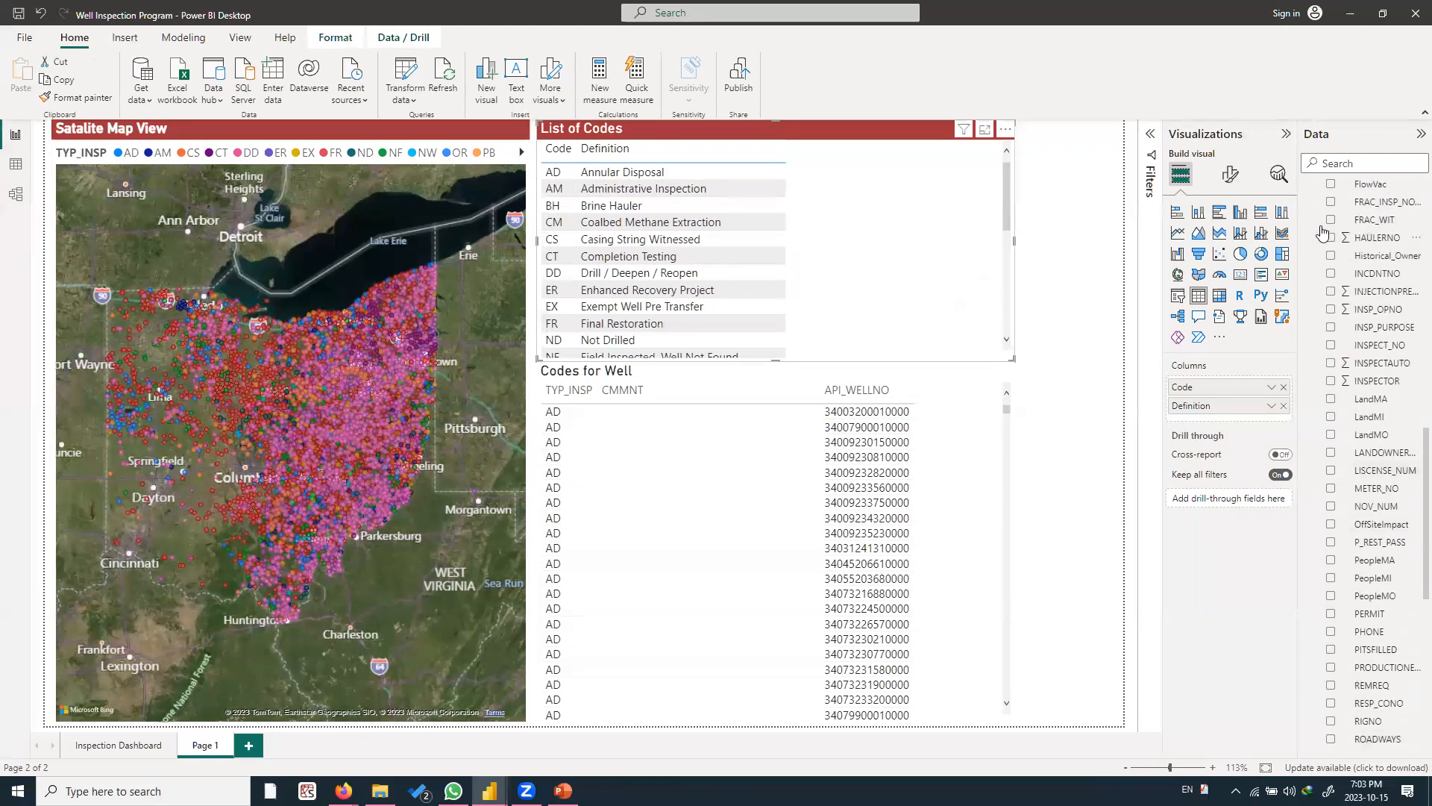
{"action": "left_click", "coordinate": [1309, 244]}
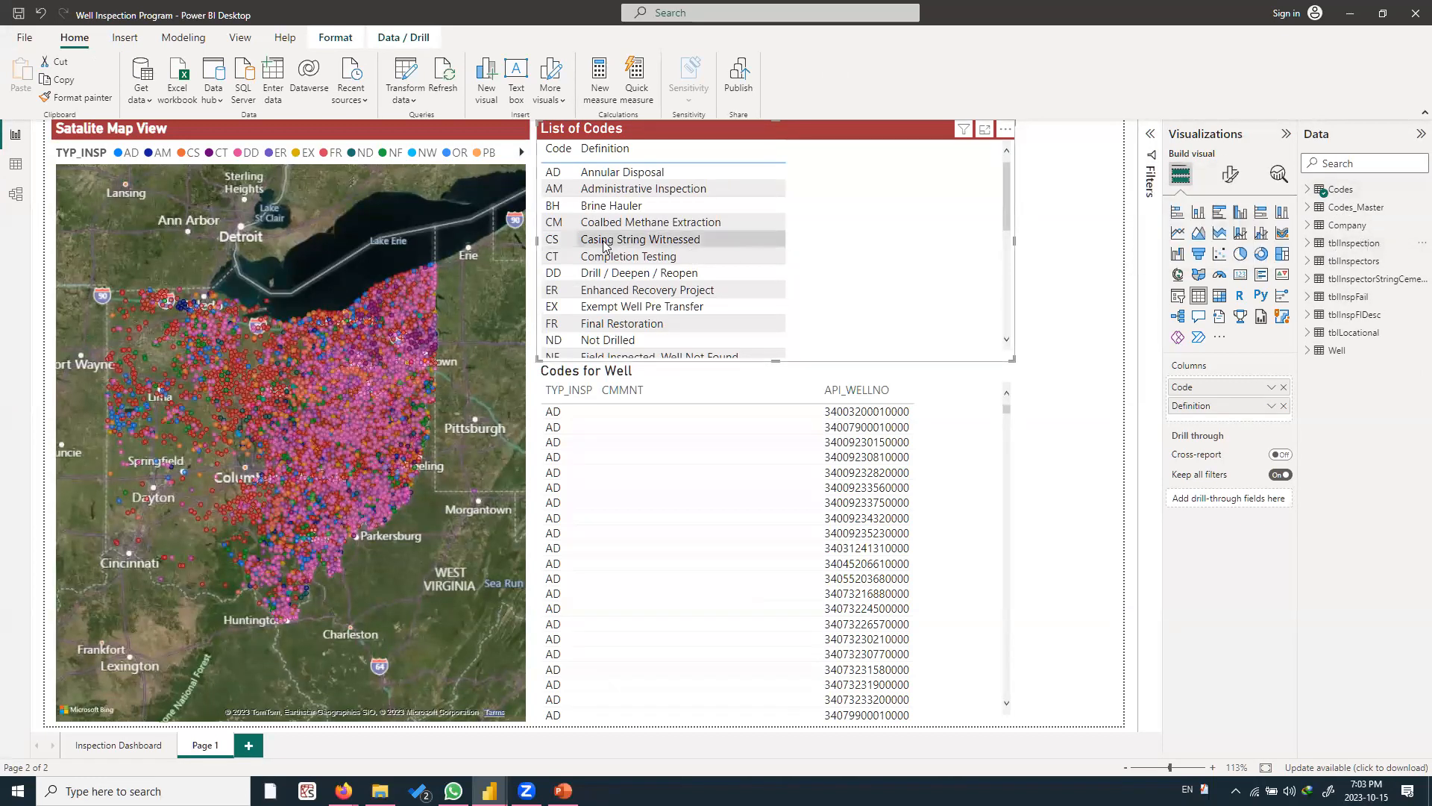
Filter the report by the CS (Casing String Witnessed) code and examine its wells on the map and in the comments table
{"action": "left_click", "coordinate": [545, 246]}
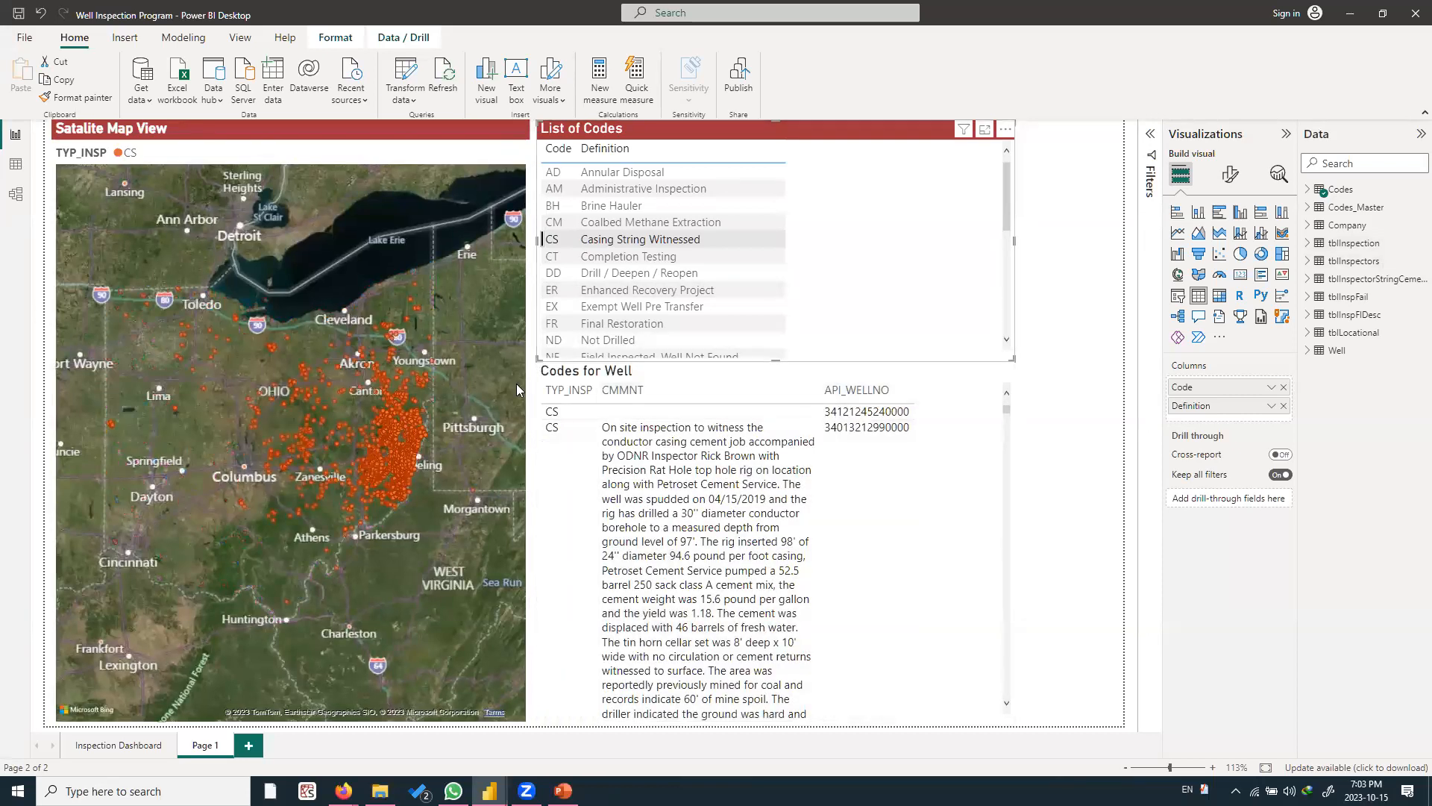
{"action": "left_click", "coordinate": [1015, 448]}
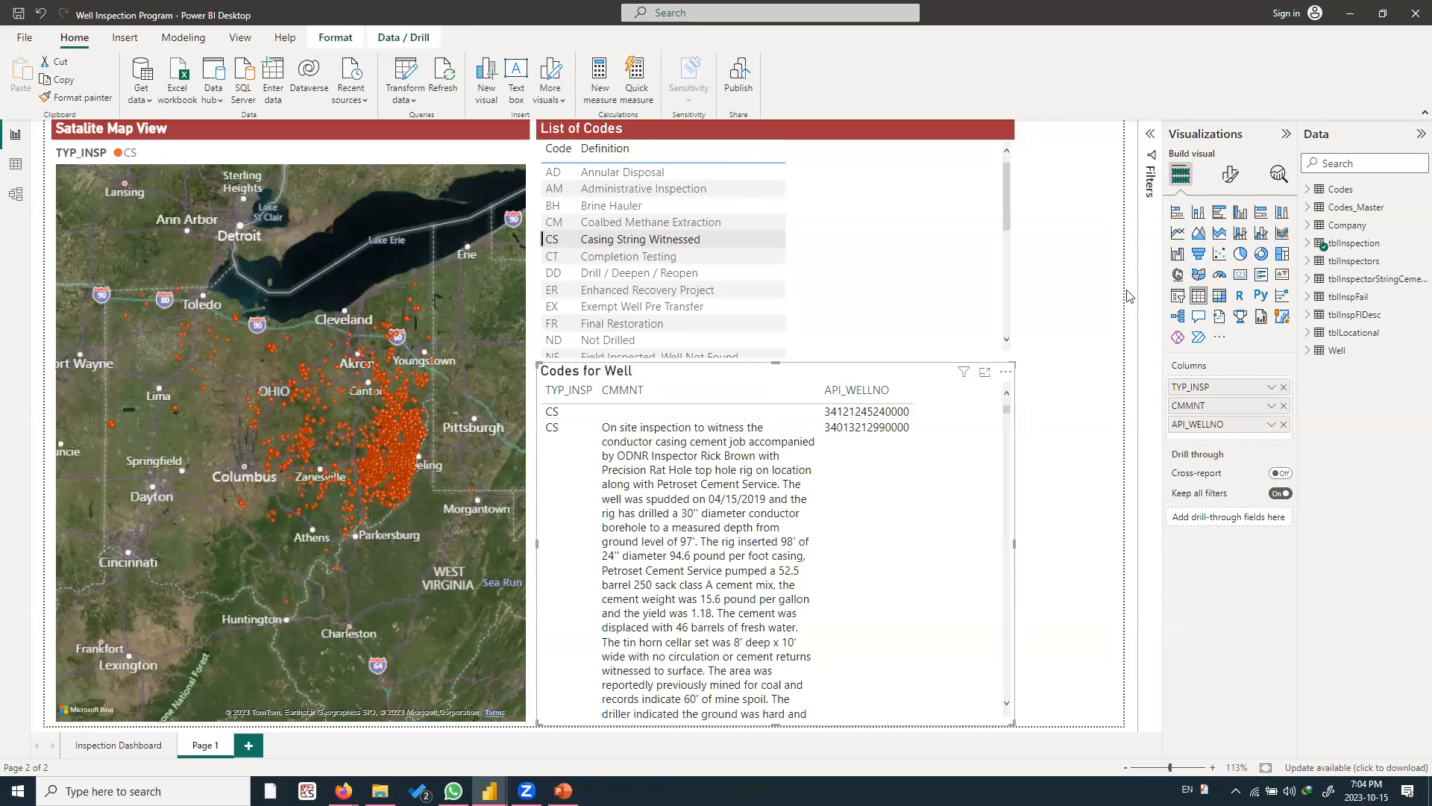
{"action": "left_click", "coordinate": [1014, 288]}
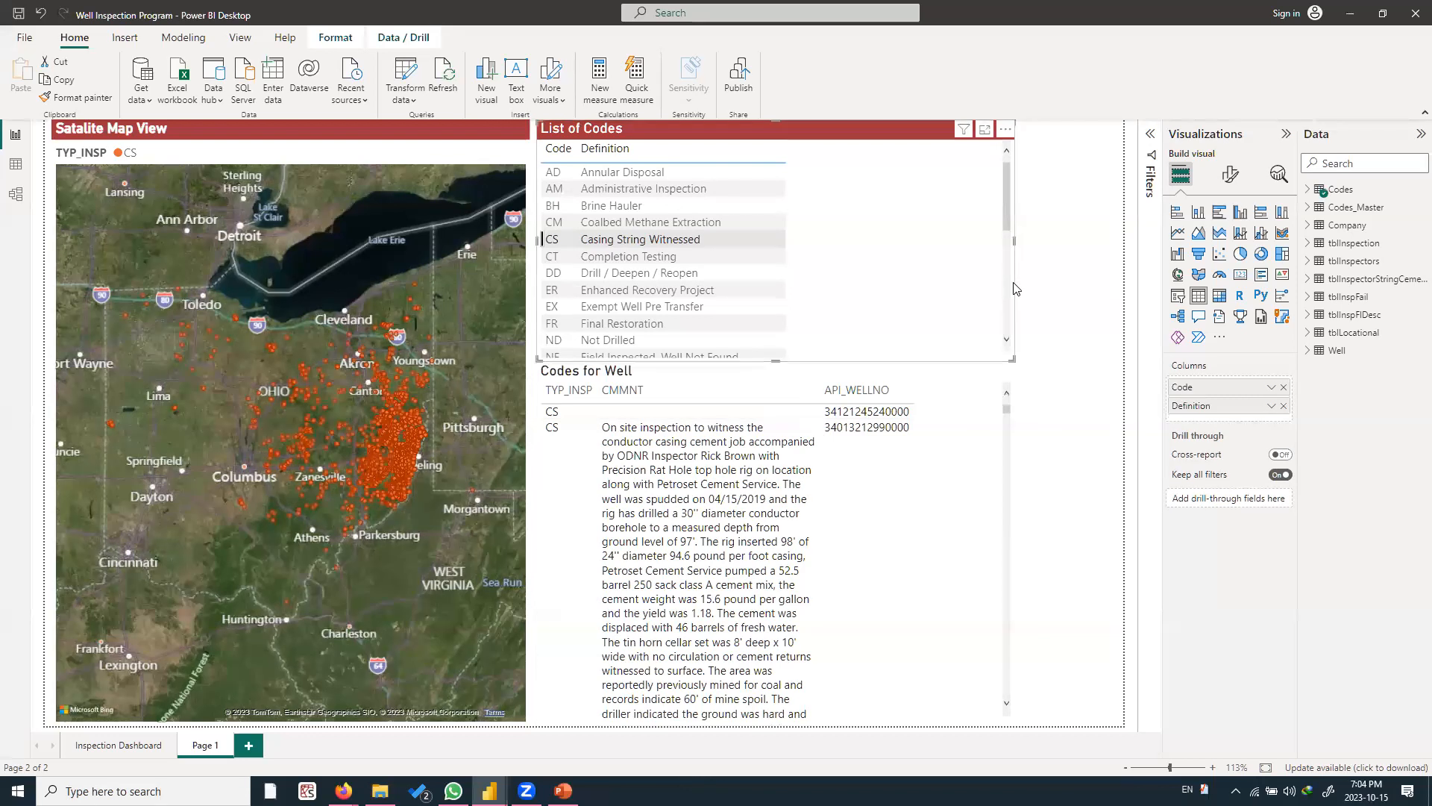